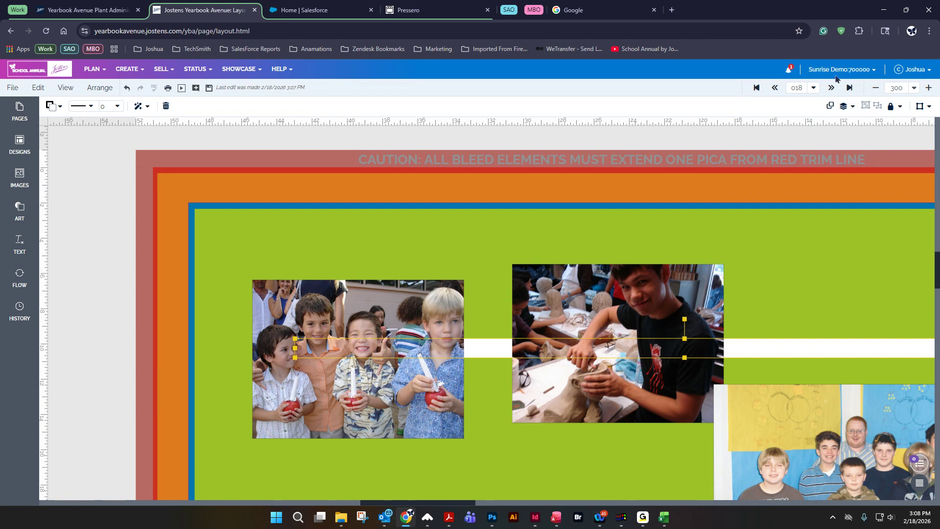
# Move the white bar on page 018 so it starts at the page's left margin, and save the page.
pyautogui.click(913, 88)
pyautogui.click(877, 109)
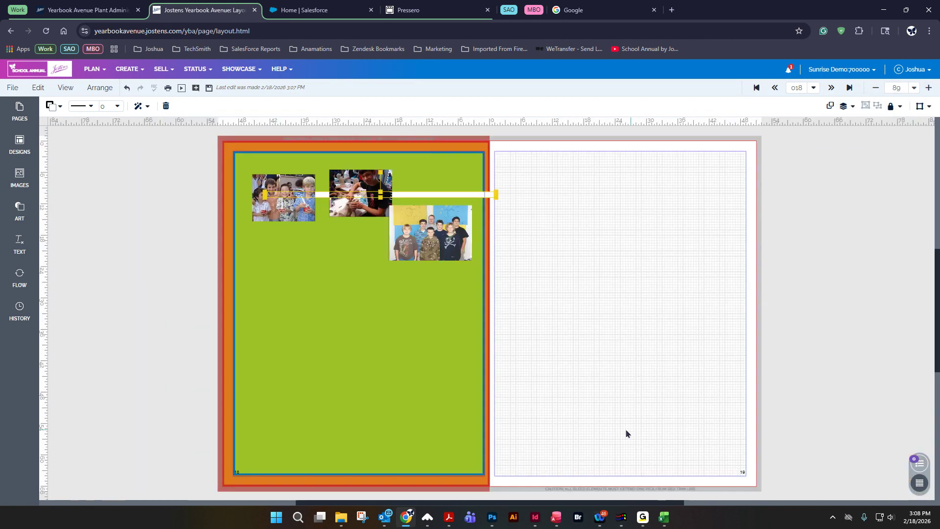
pyautogui.moveTo(413, 195); pyautogui.dragTo(382, 193)
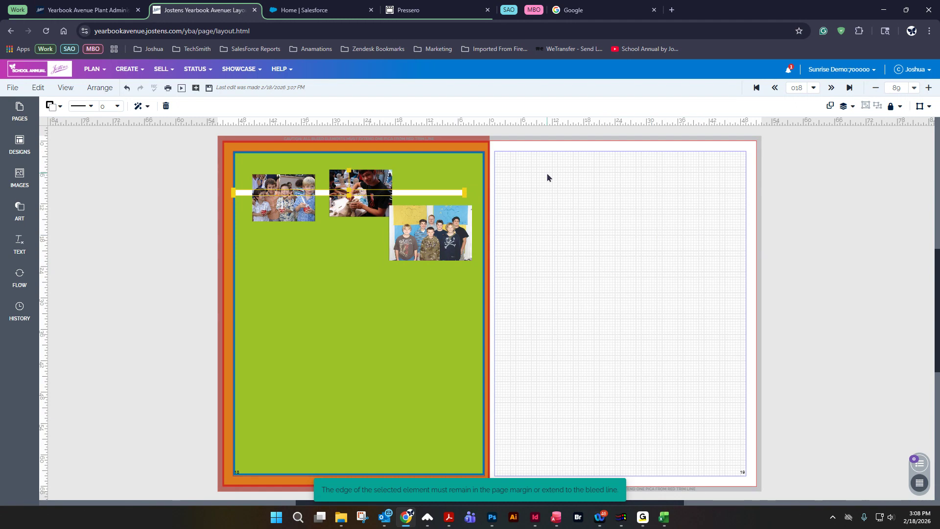
pyautogui.click(13, 88)
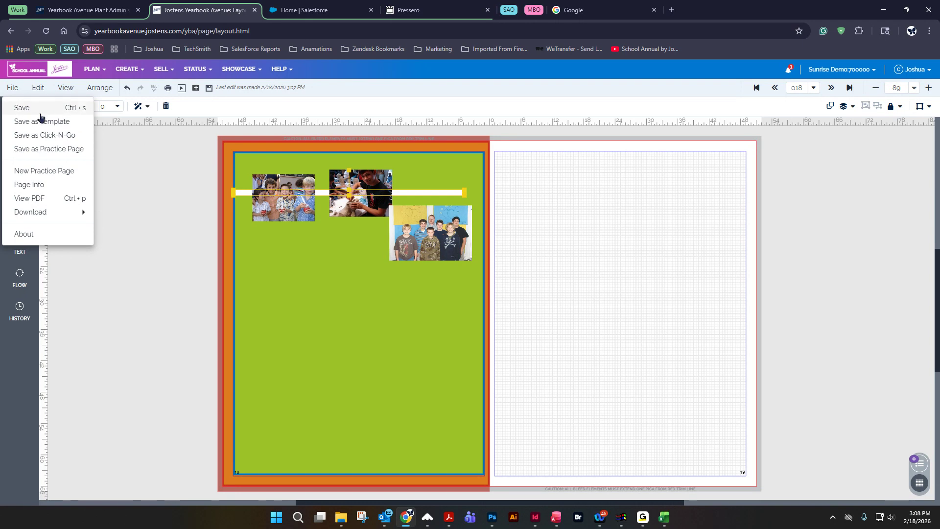
pyautogui.click(43, 109)
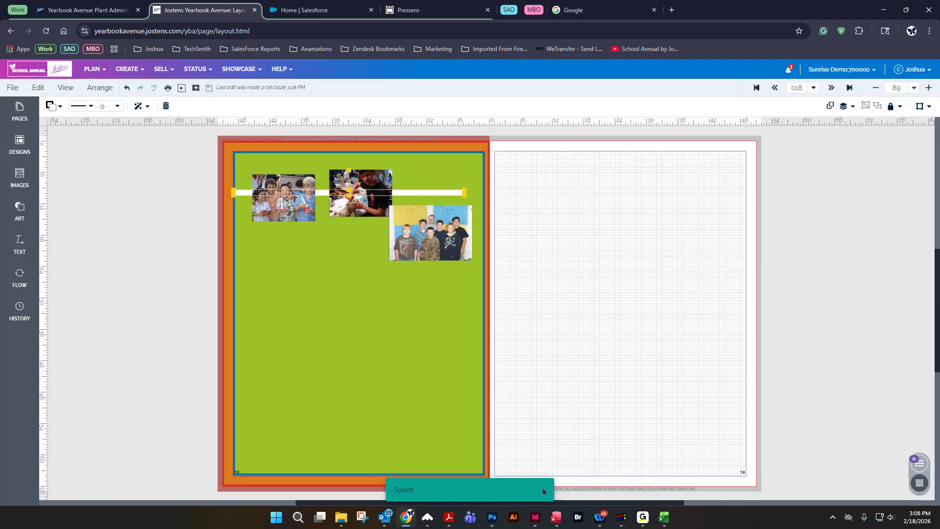
# Create and save a new practice page named "ase".
pyautogui.click(13, 89)
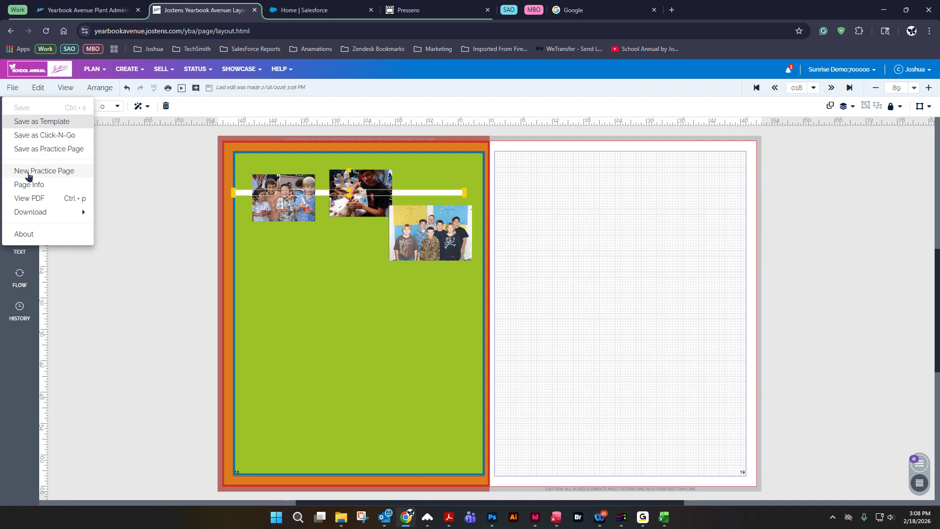
pyautogui.click(43, 171)
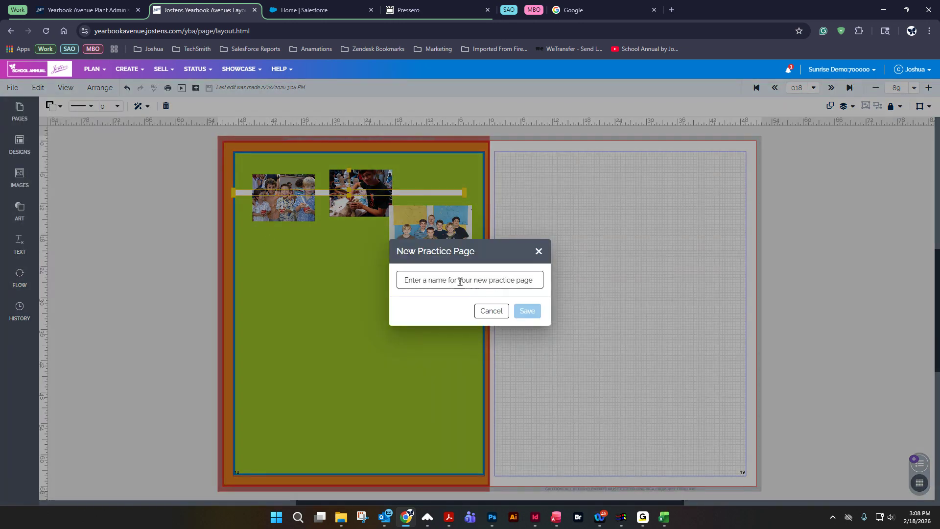
pyautogui.click(459, 282)
pyautogui.write('test')
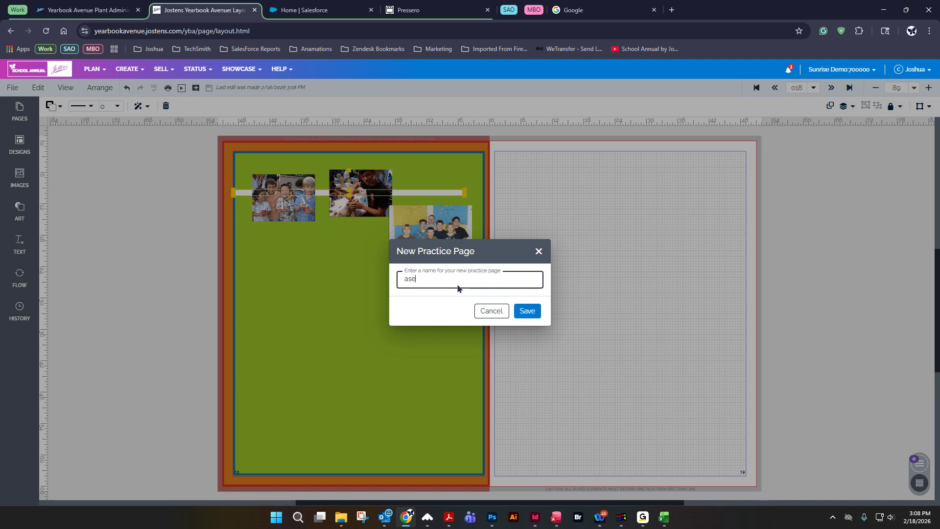
pyautogui.click(526, 311)
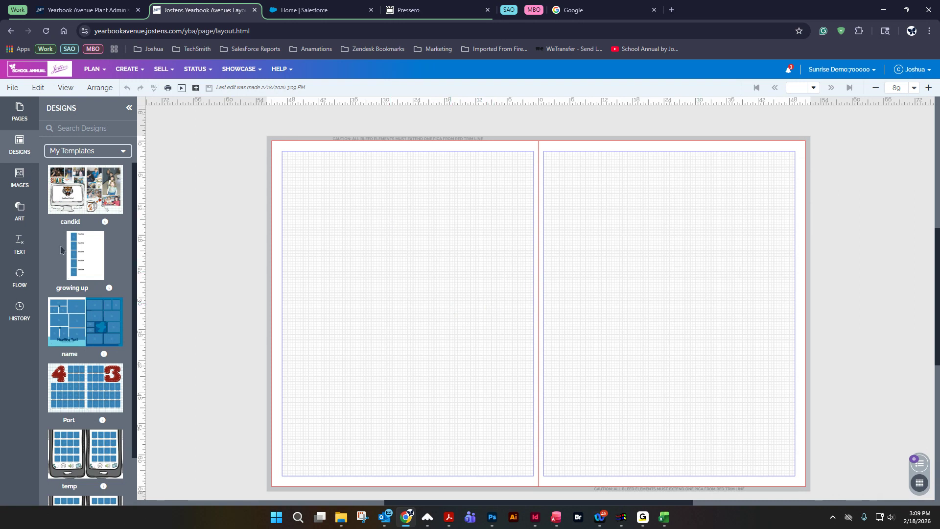
# Find page 018 with the green background among the yearbook pages and open its spread.
pyautogui.click(21, 114)
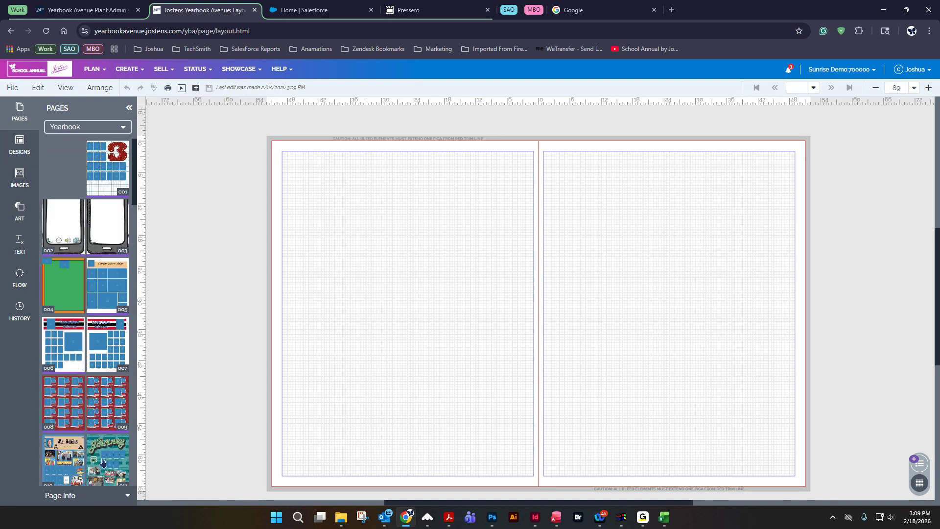
pyautogui.scroll(-3, 104, 463)
pyautogui.scroll(-5, 70, 439)
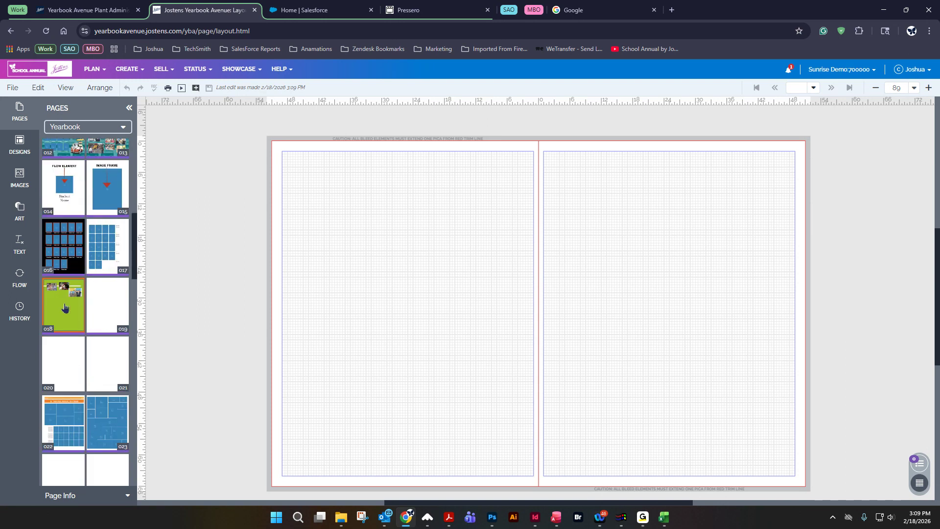
pyautogui.click(59, 310)
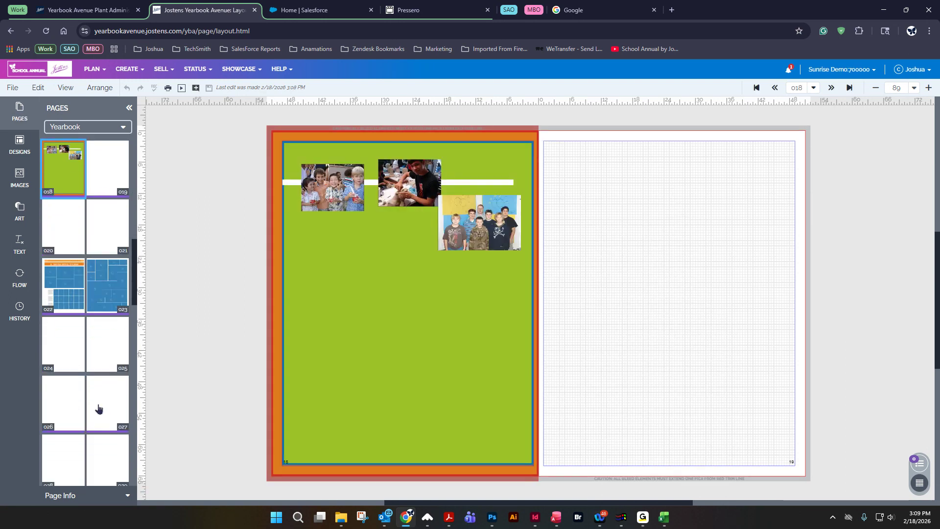
pyautogui.scroll(2, 59, 245)
pyautogui.scroll(1, 60, 244)
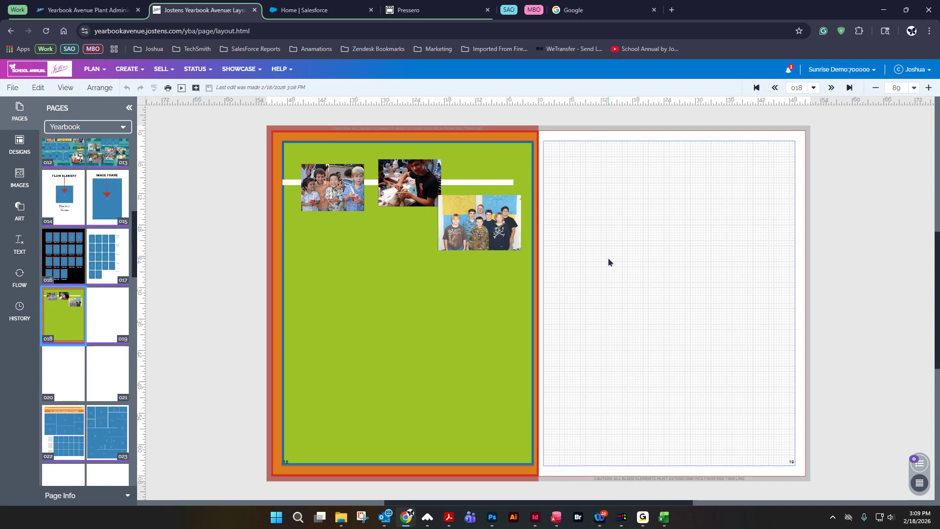
# View the current 018–019 spread as a PDF and look through both of its pages.
pyautogui.click(13, 87)
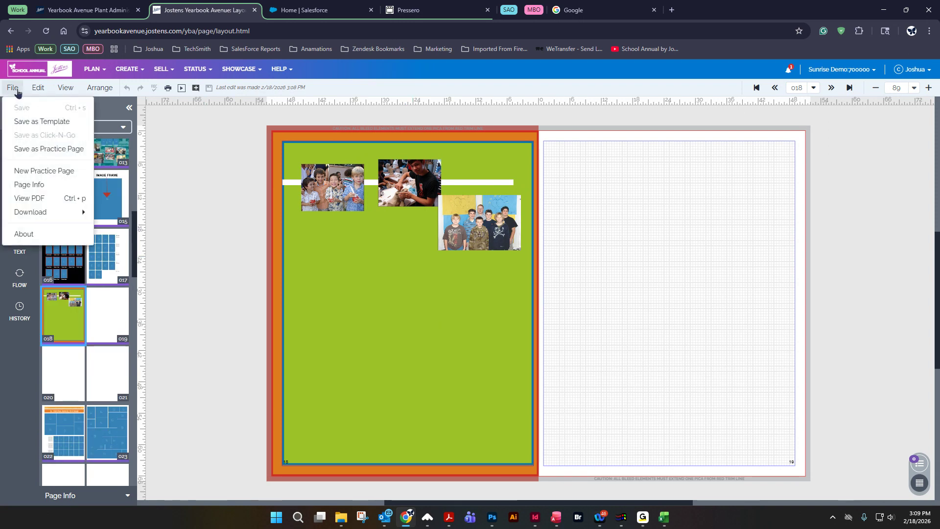
pyautogui.click(38, 87)
pyautogui.click(12, 87)
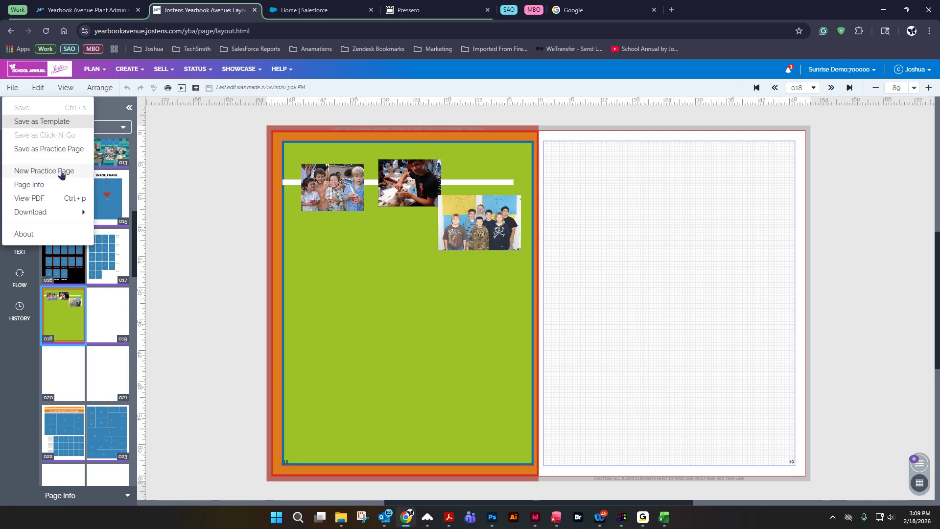
pyautogui.click(43, 199)
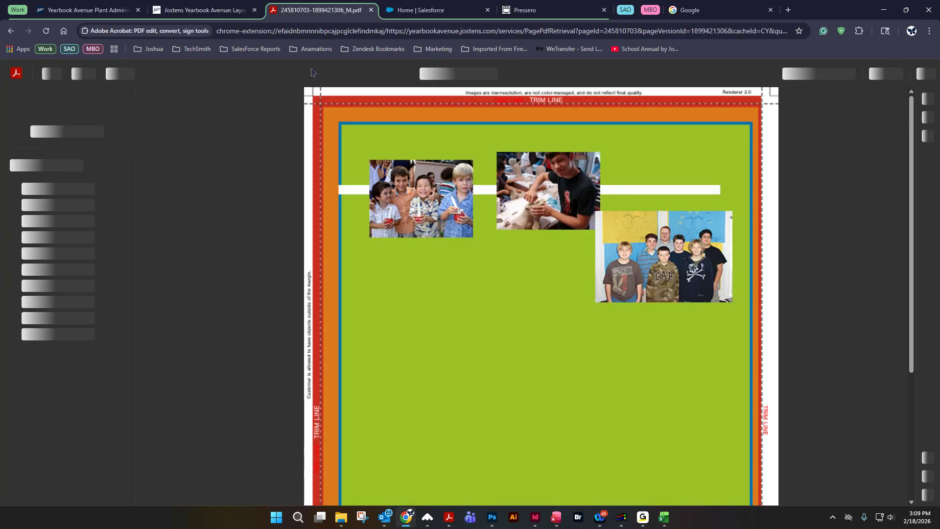
pyautogui.scroll(-15, 590, 330)
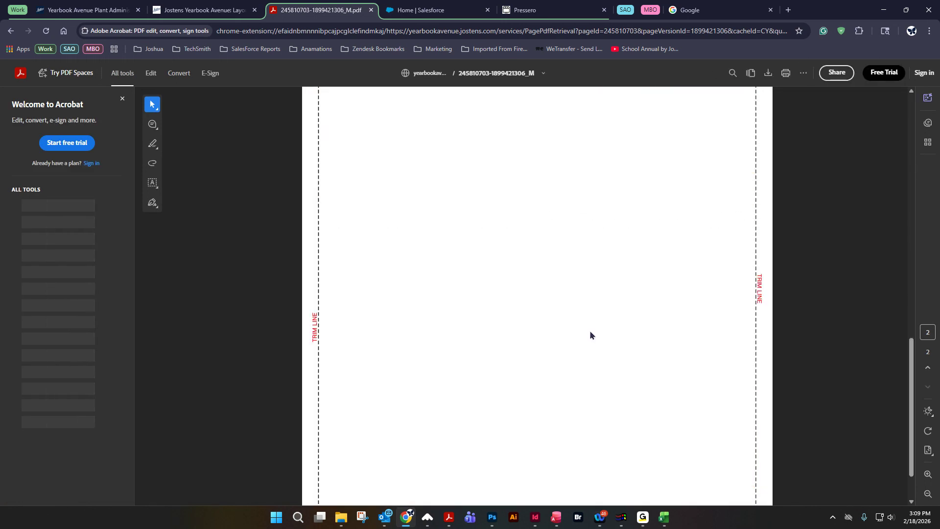
pyautogui.scroll(15, 589, 330)
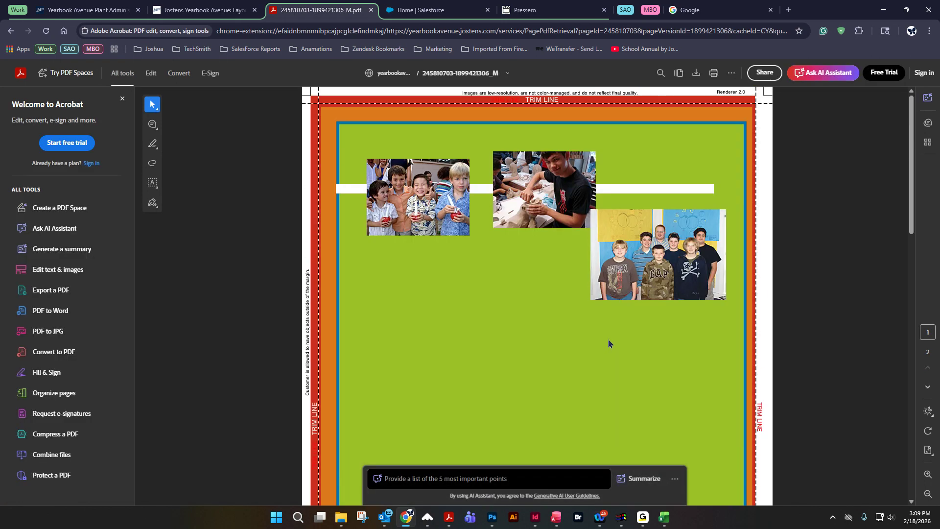
# Bring up the PDF's expanded print settings and try the Default scale.
pyautogui.click(714, 73)
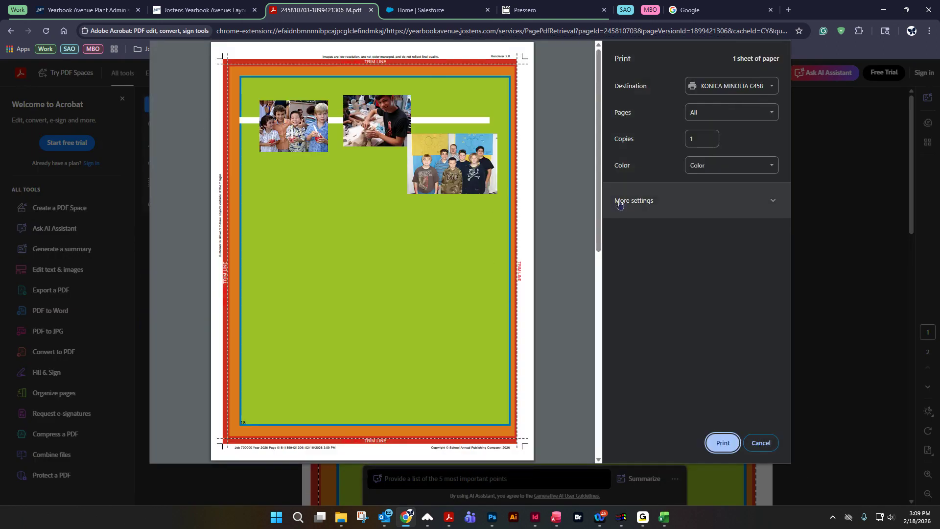
pyautogui.click(641, 202)
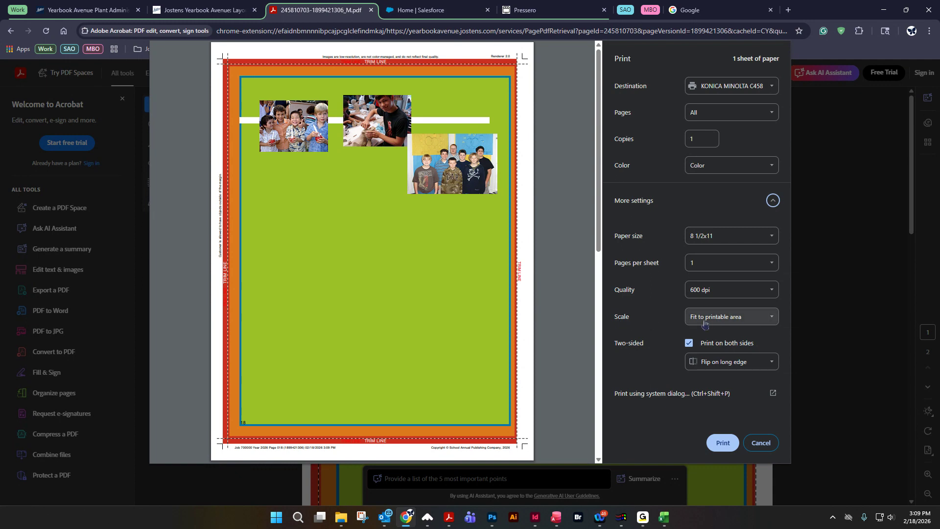
pyautogui.click(729, 318)
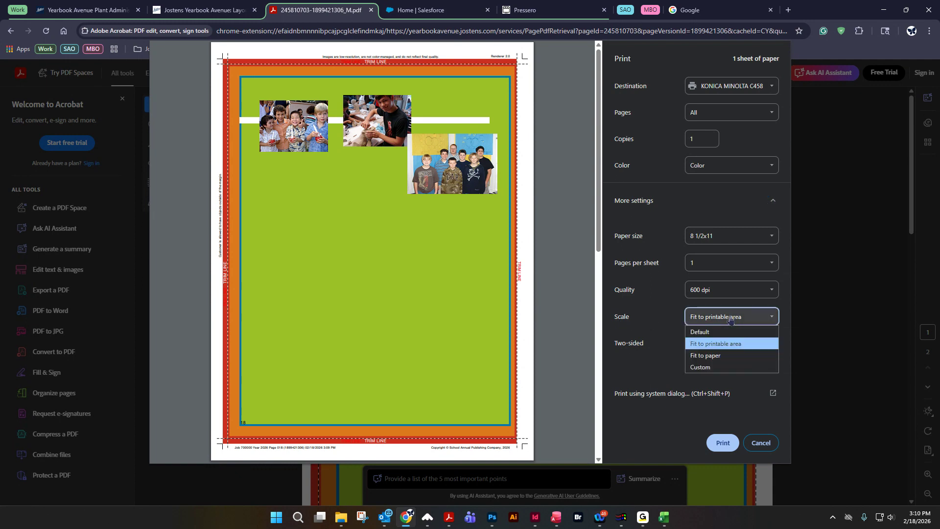
pyautogui.click(720, 331)
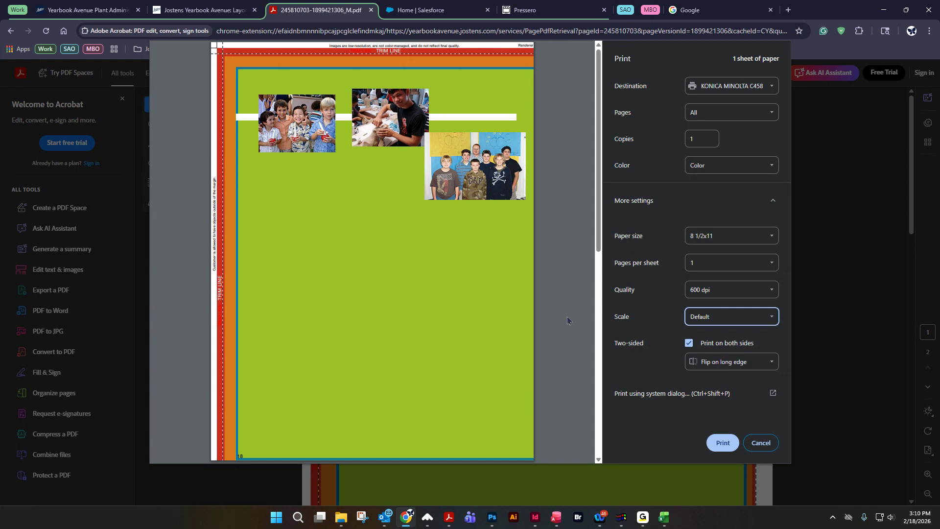
# Set the print scale to Fit to printable area, and close the PDF without printing.
pyautogui.click(713, 316)
pyautogui.click(719, 343)
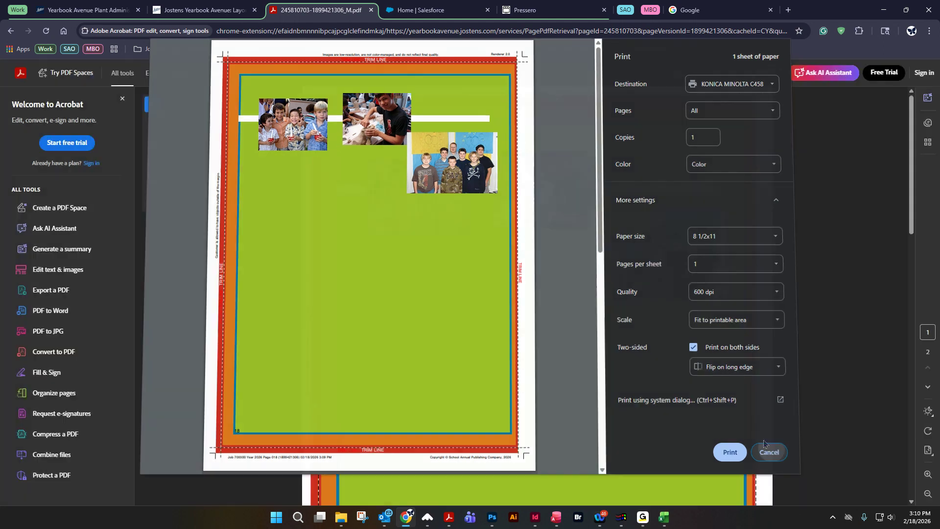
pyautogui.click(777, 449)
pyautogui.middleClick(334, 9)
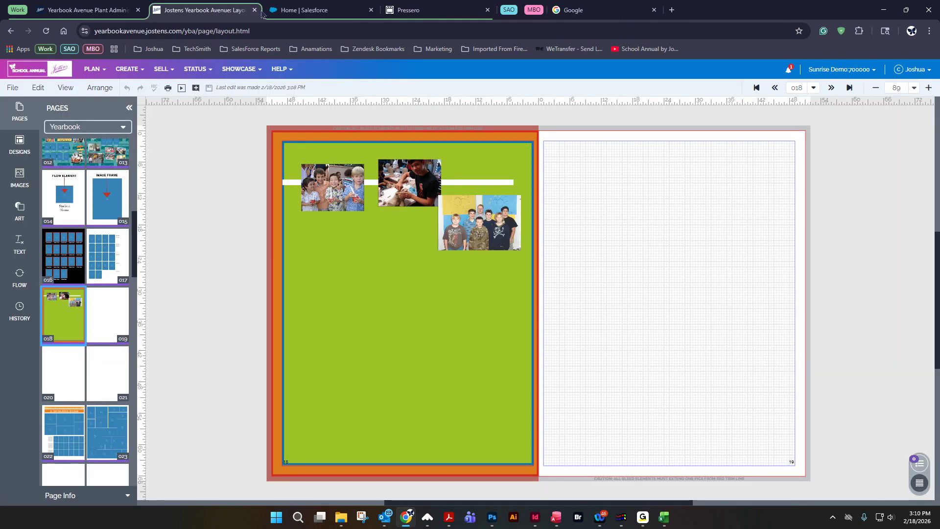
# Try moving the photo of the four boys down toward the middle of page 018, and undo the move.
pyautogui.click(39, 89)
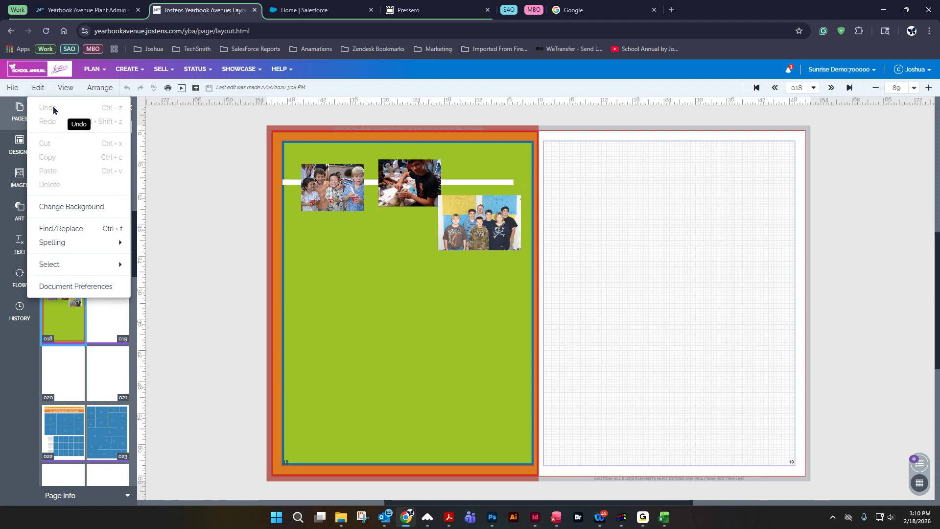
pyautogui.moveTo(356, 178); pyautogui.dragTo(409, 276)
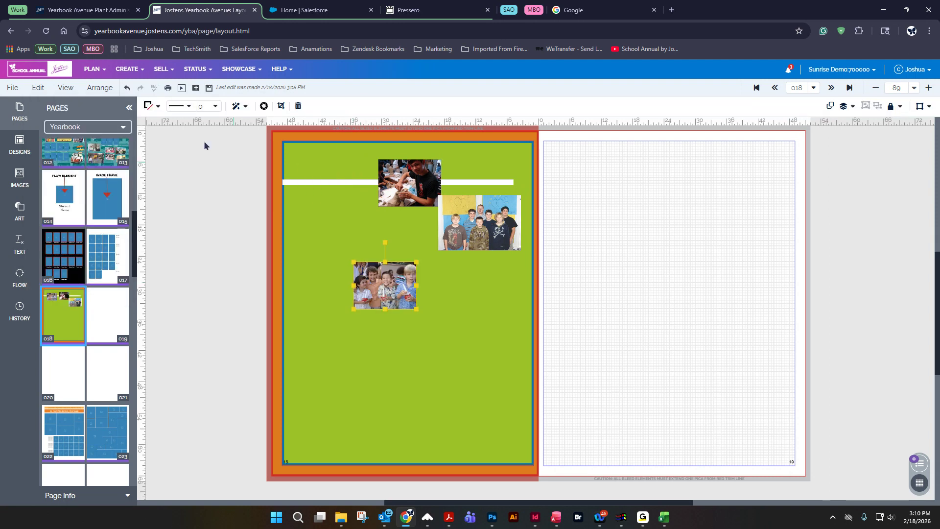
pyautogui.click(38, 87)
pyautogui.click(49, 105)
# Redo and undo the photo's move several times, ending with it undone.
pyautogui.click(140, 88)
pyautogui.click(127, 89)
pyautogui.click(140, 88)
pyautogui.click(130, 91)
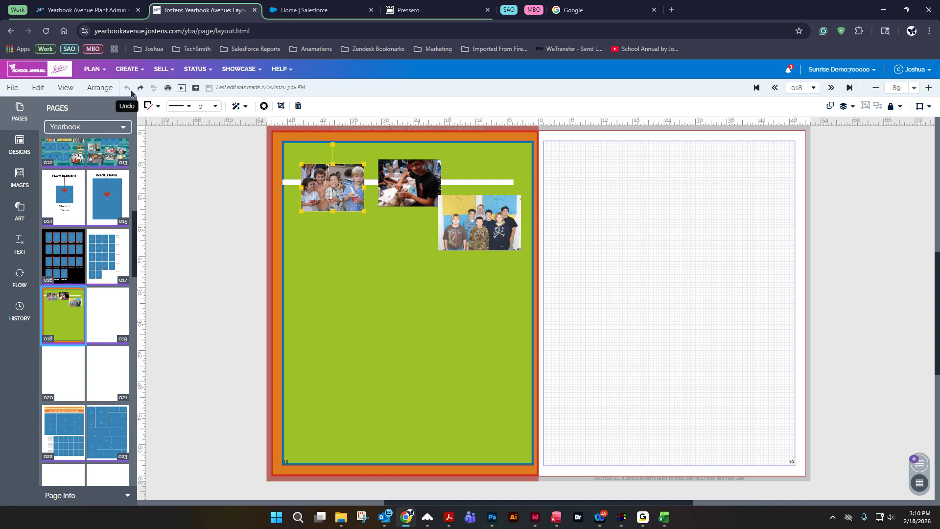
pyautogui.click(38, 88)
pyautogui.click(44, 118)
pyautogui.click(38, 87)
pyautogui.click(45, 105)
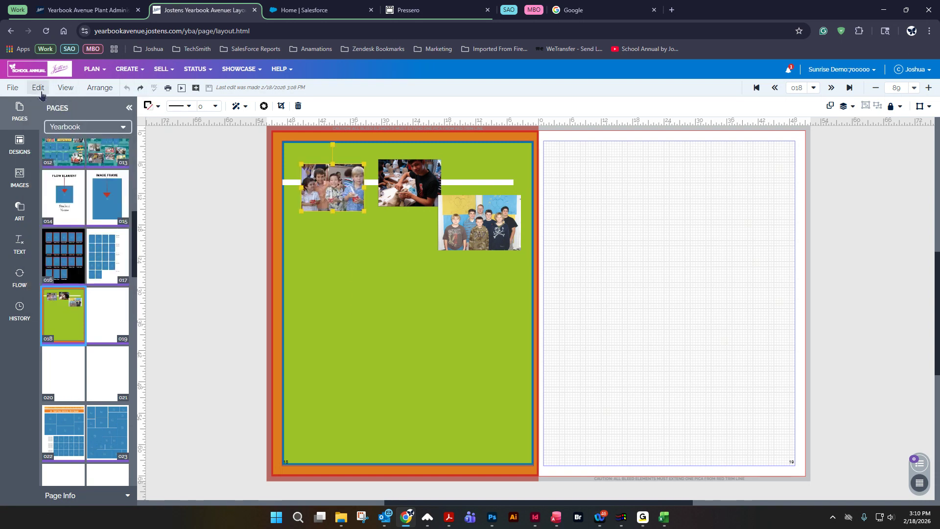
# Delete the image of the four boys from its frame, and undo the deletion.
pyautogui.click(41, 91)
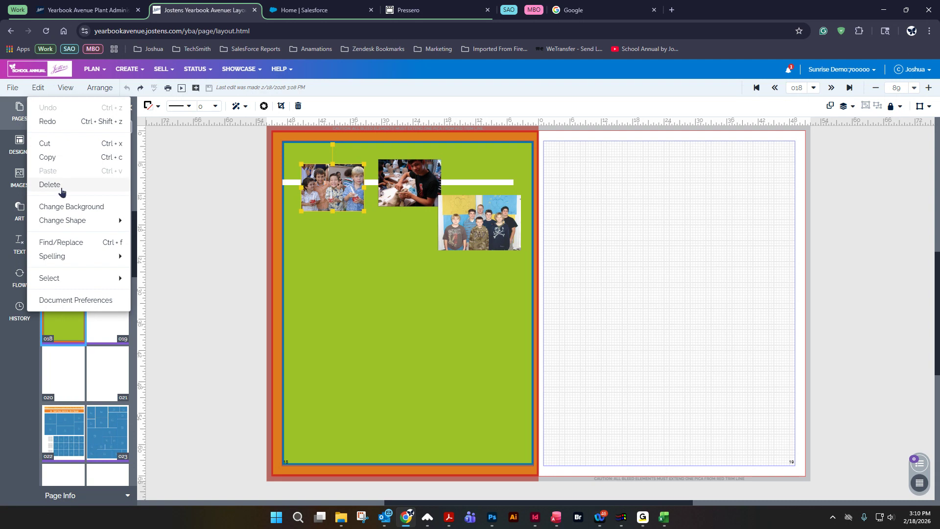
pyautogui.click(299, 108)
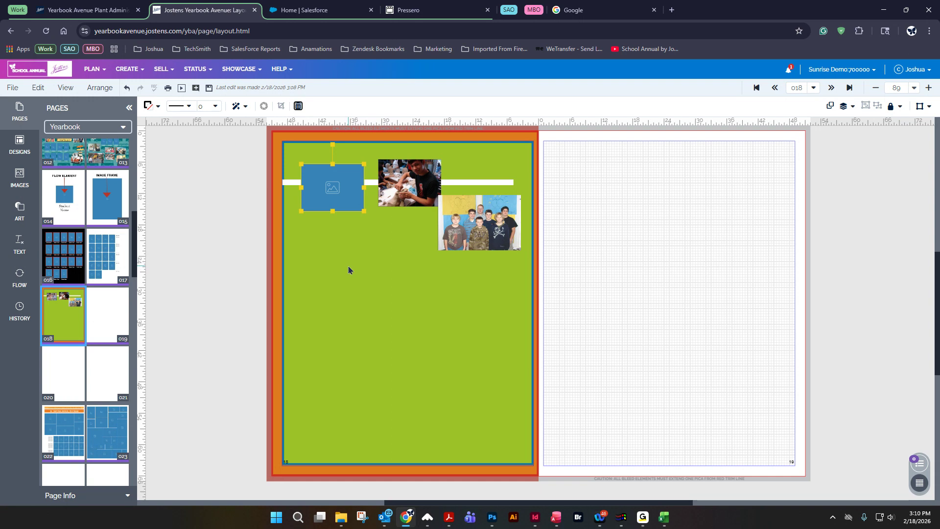
pyautogui.hotkey('ctrl', 'z')
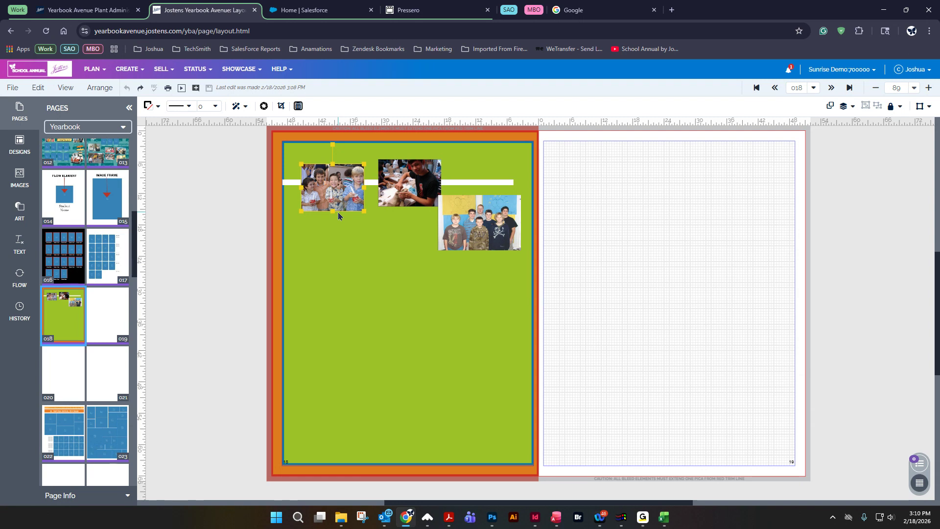
# Paste a copy of the four boys' photo and place it just below the original, slightly to the right.
pyautogui.hotkey('ctrl', 'v')
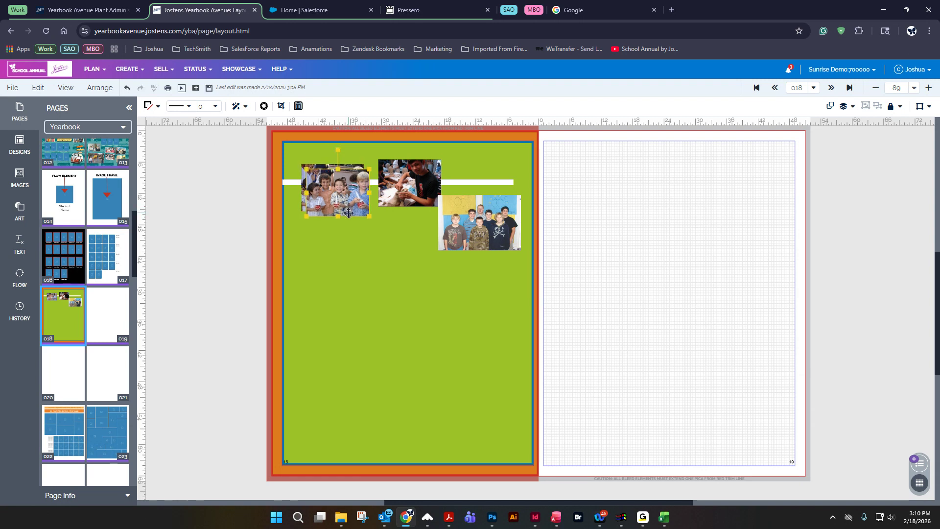
pyautogui.moveTo(349, 212); pyautogui.dragTo(381, 250)
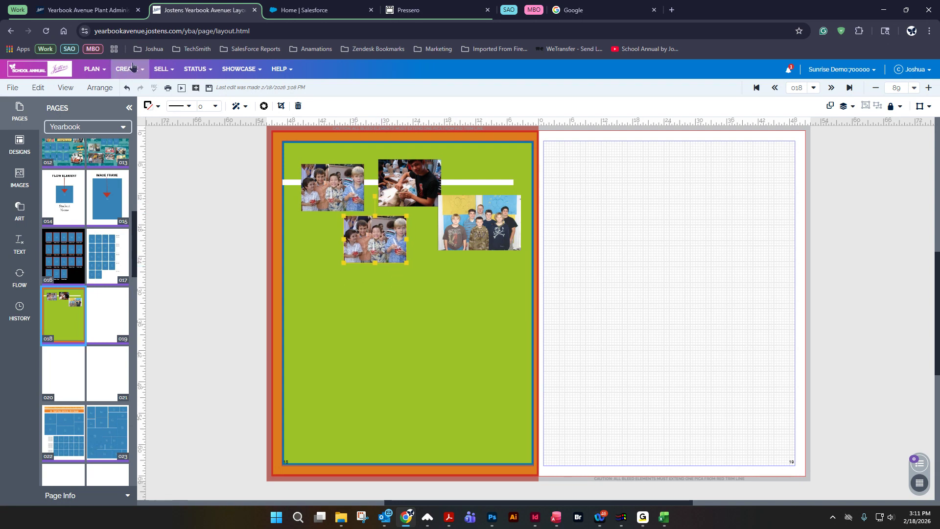
# View the Change Background settings for page 018, and close them.
pyautogui.click(14, 89)
pyautogui.click(38, 89)
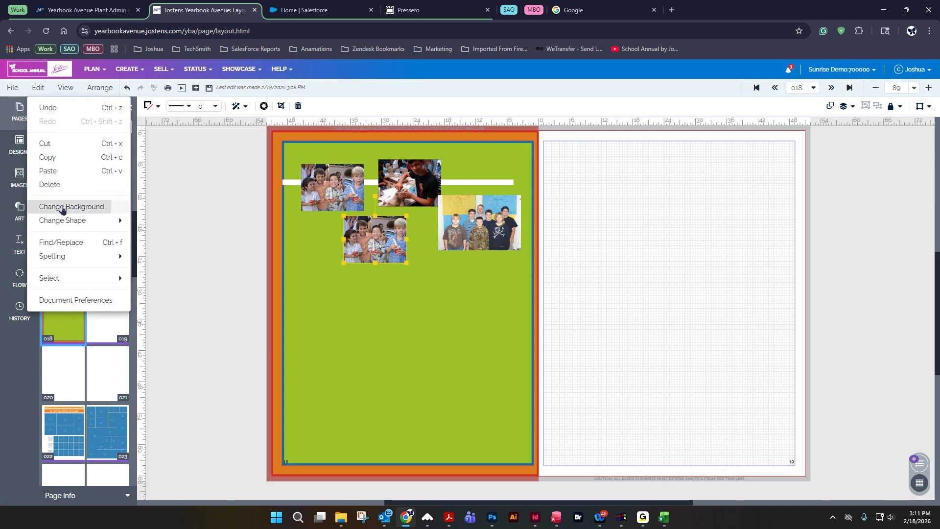
pyautogui.click(61, 206)
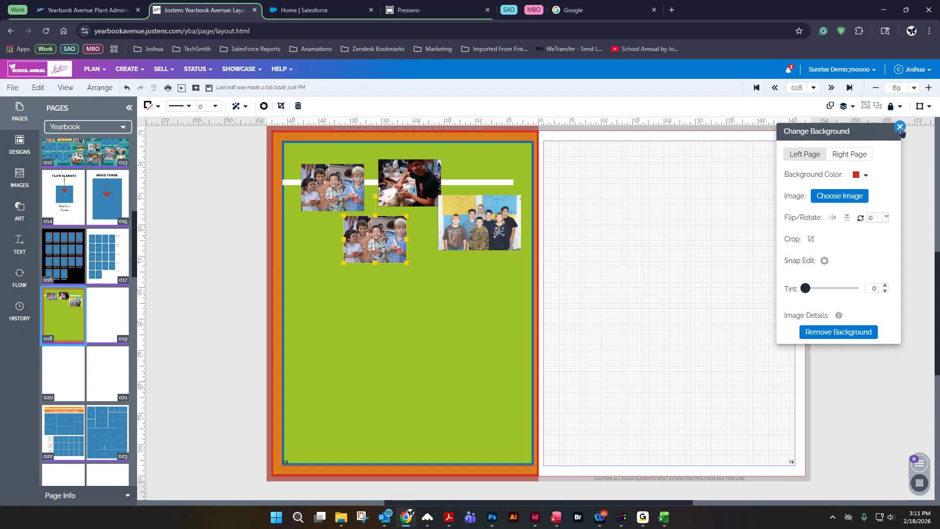
pyautogui.click(899, 127)
# Select all images on the spread, and replace that selection with all shapes.
pyautogui.click(38, 87)
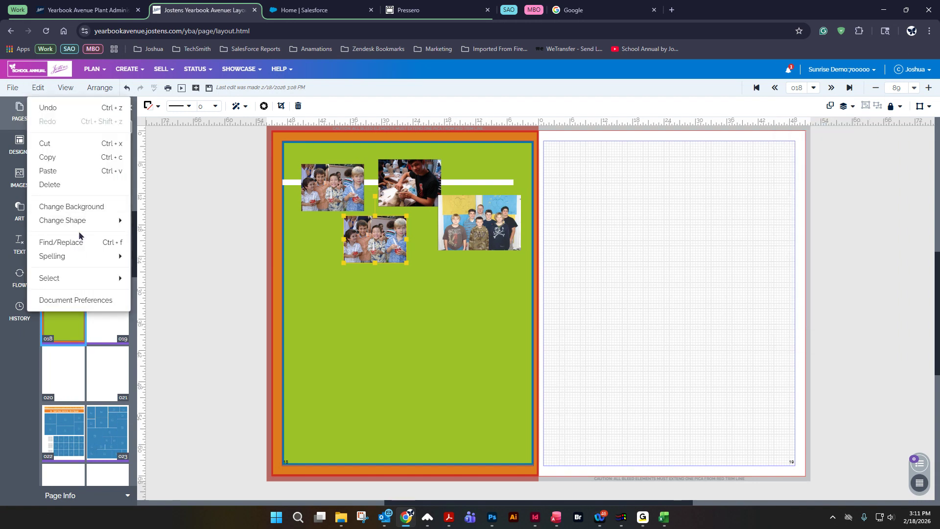
pyautogui.moveTo(75, 257)
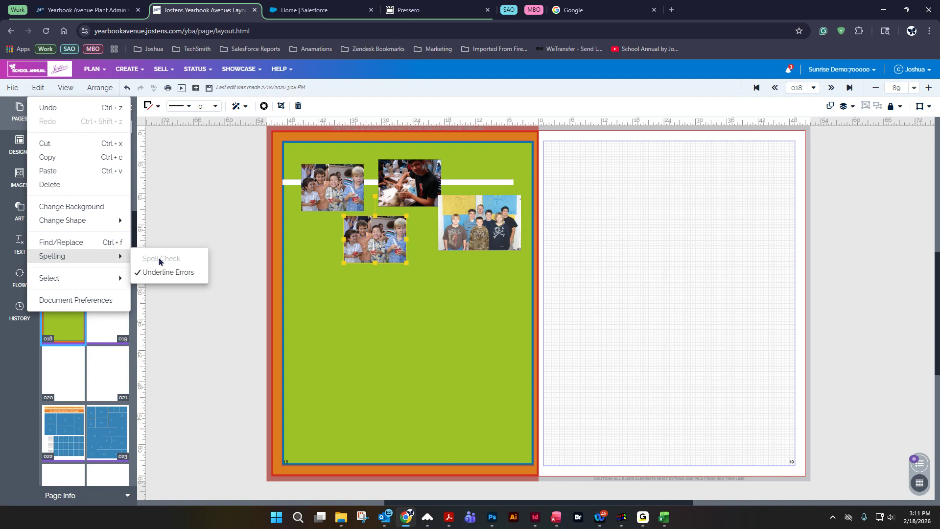
pyautogui.moveTo(89, 277)
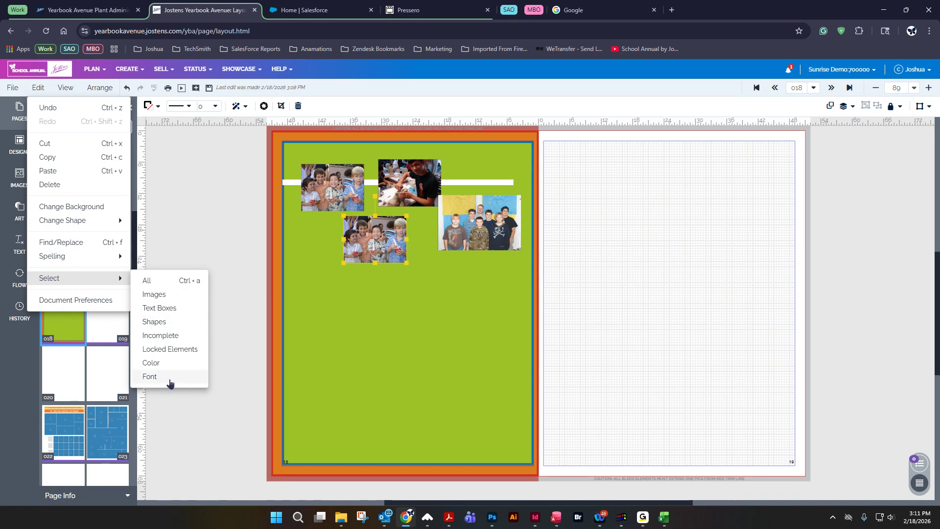
pyautogui.click(154, 293)
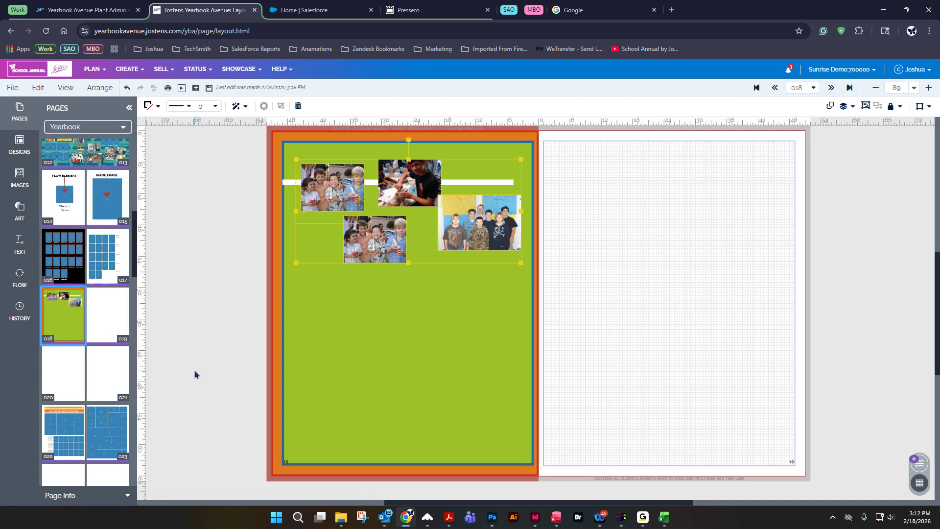
pyautogui.click(41, 90)
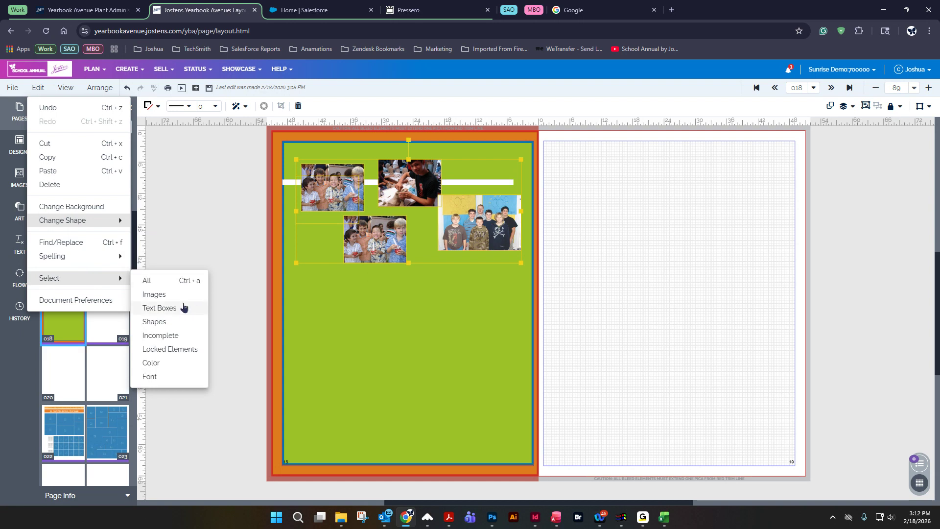
pyautogui.click(173, 322)
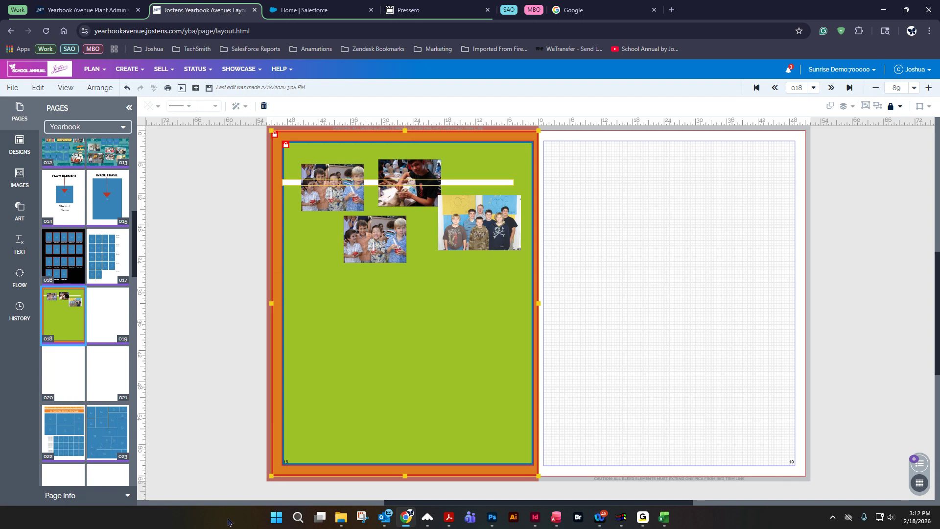
# Select every image on the spread, delete the pictures from their frames, undo the deletion, and deselect.
pyautogui.click(38, 87)
pyautogui.moveTo(87, 277)
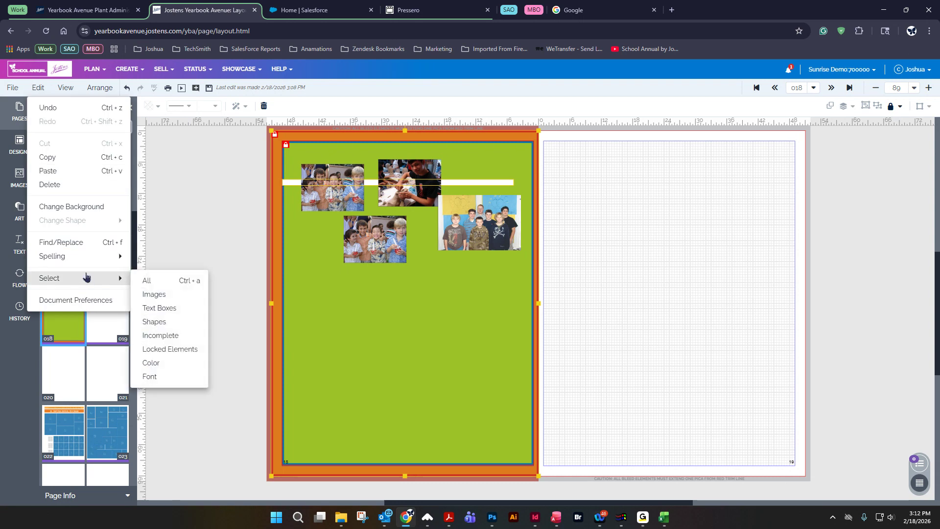
pyautogui.click(158, 295)
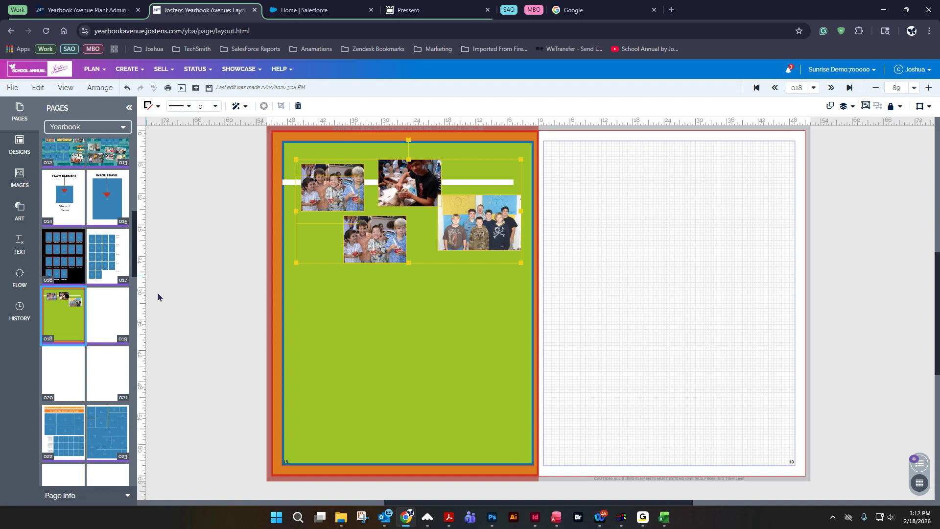
pyautogui.press('Delete')
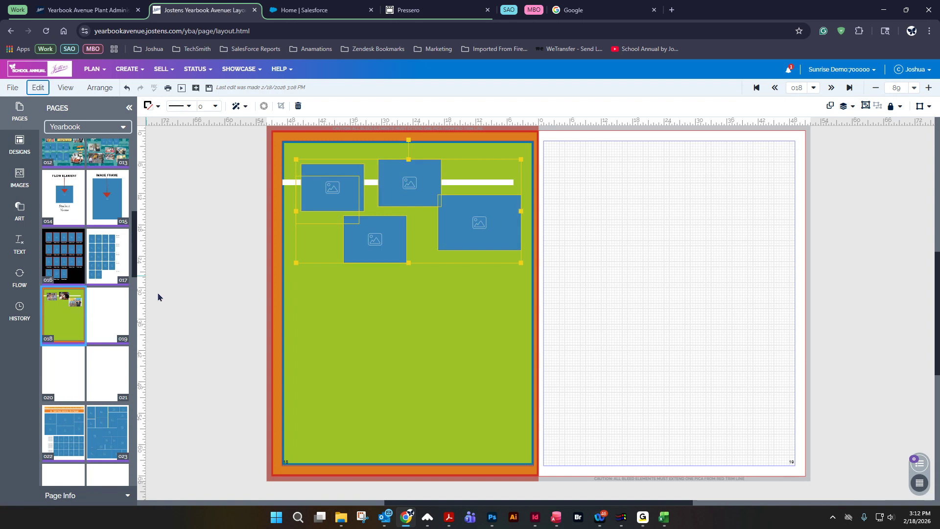
pyautogui.click(127, 87)
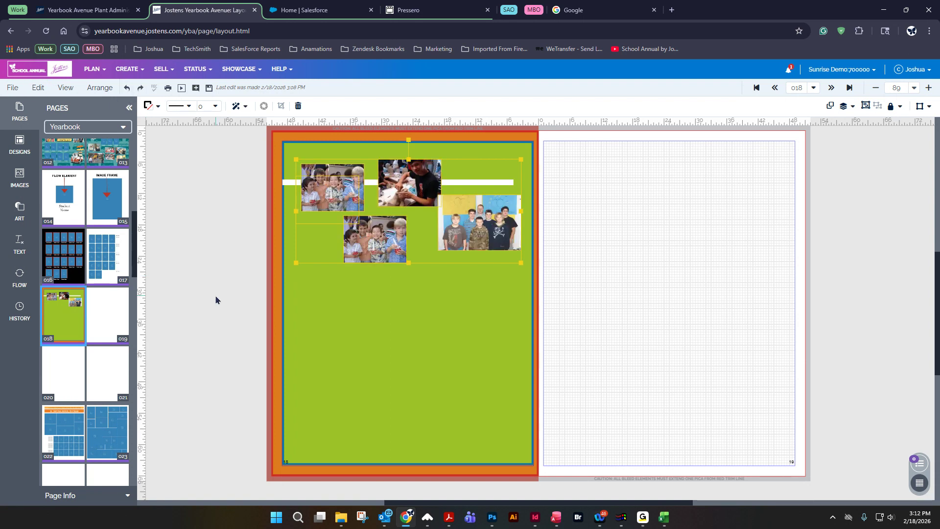
pyautogui.click(215, 299)
# Examine the document grid and notification settings in the Document Preferences, and close them.
pyautogui.click(65, 88)
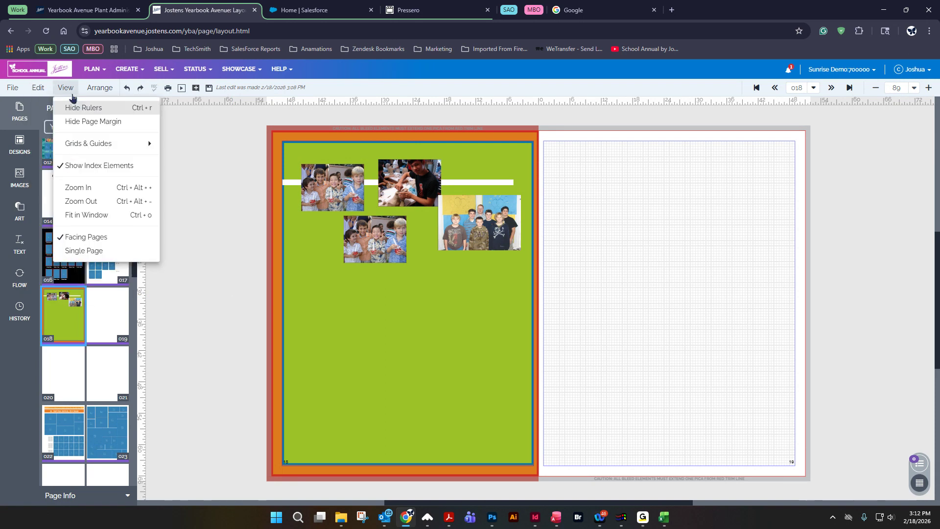
pyautogui.click(39, 88)
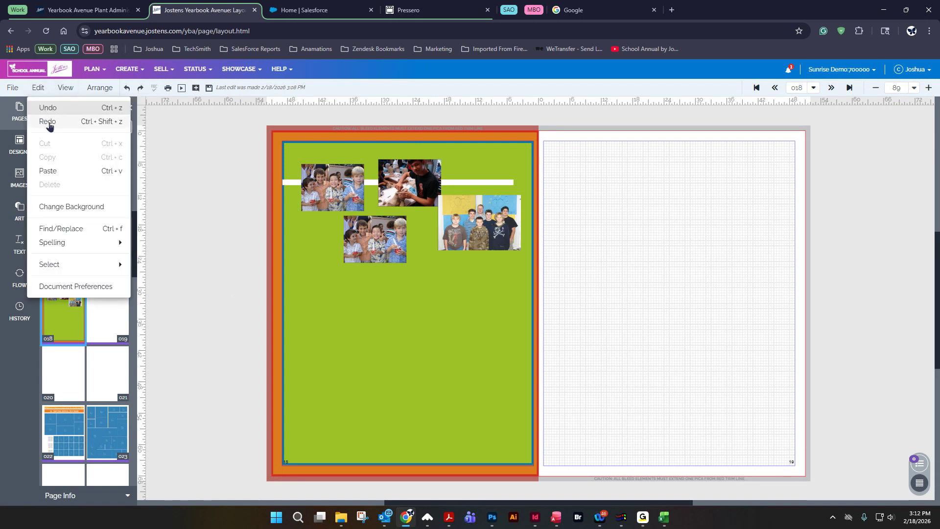
pyautogui.click(83, 286)
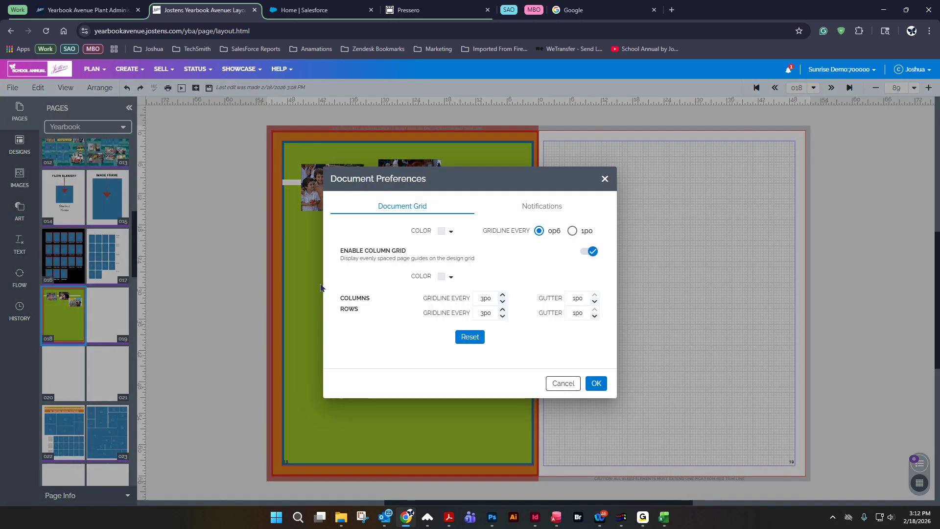
pyautogui.click(516, 207)
pyautogui.click(454, 208)
pyautogui.click(605, 179)
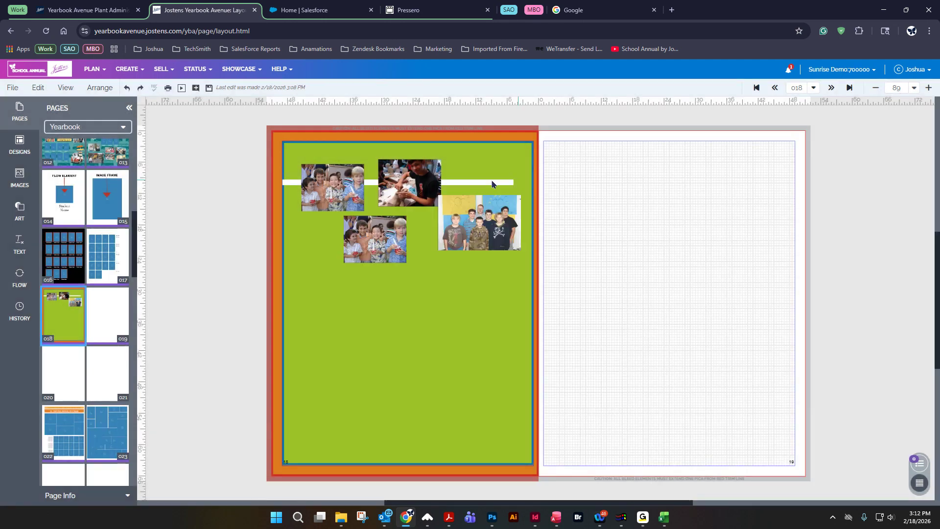
pyautogui.click(66, 88)
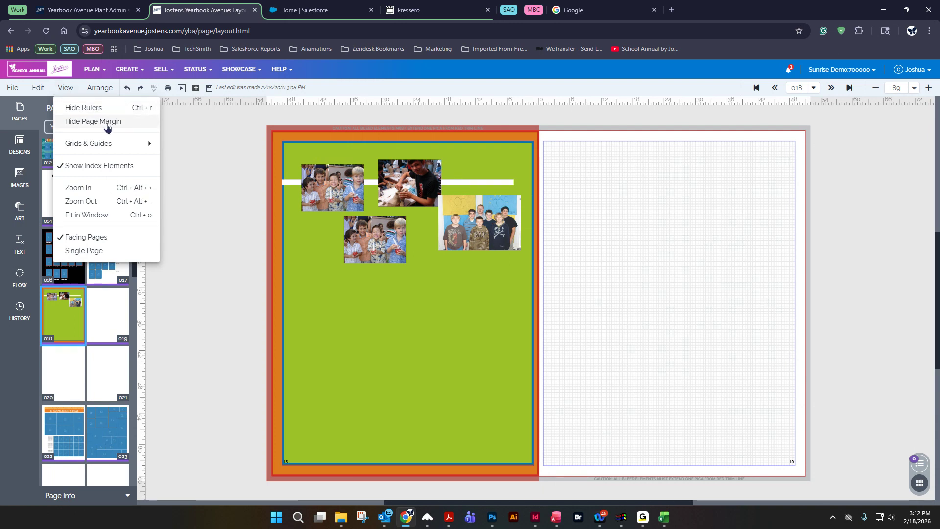
pyautogui.moveTo(91, 146)
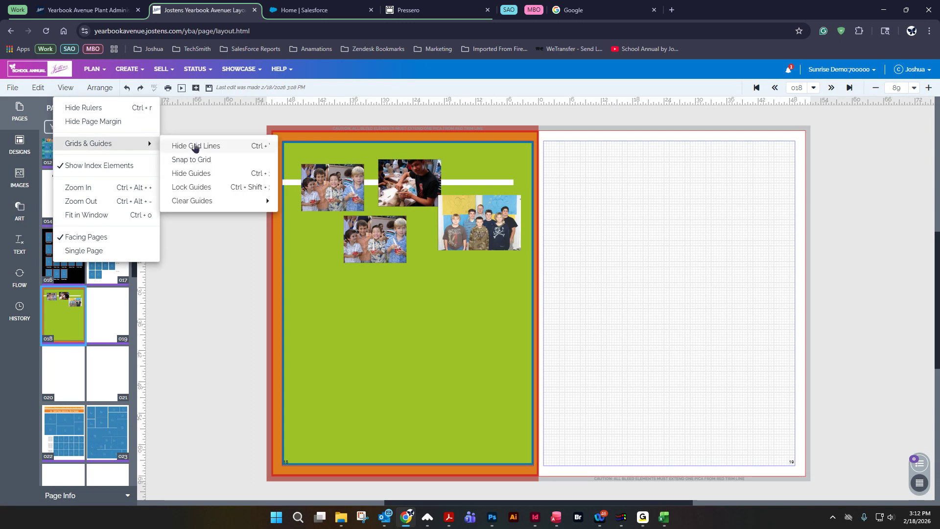
pyautogui.moveTo(189, 207)
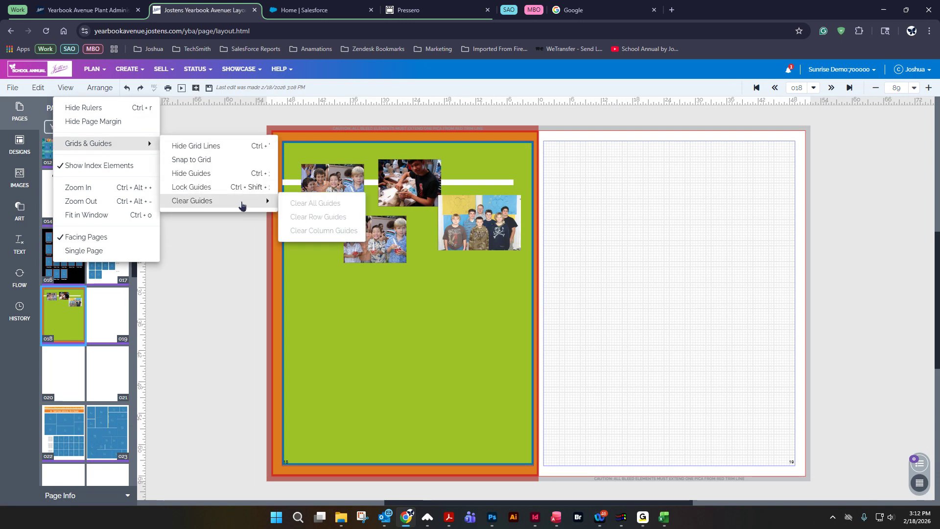
pyautogui.click(679, 223)
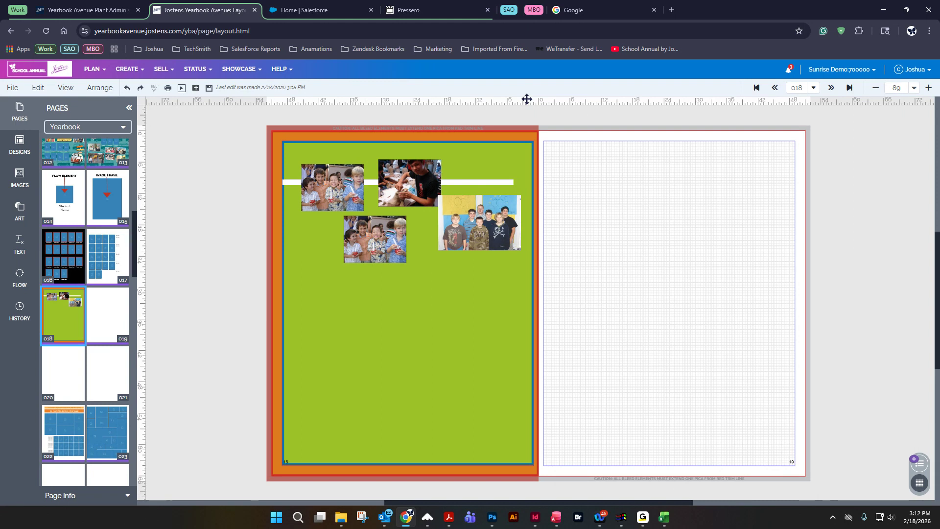
# Add guides along the top and left edges of the group photo, and align the four boys' copied photo below it to the vertical guide.
pyautogui.moveTo(526, 100); pyautogui.dragTo(524, 195)
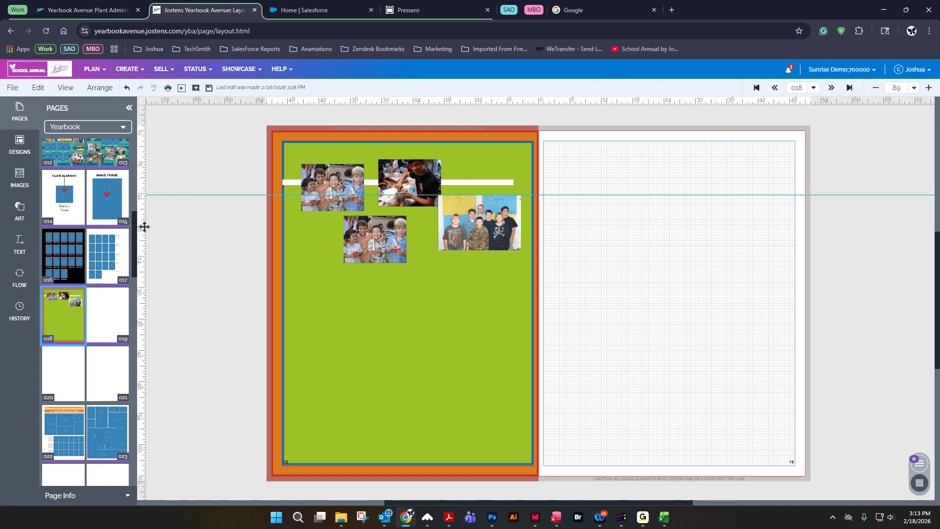
pyautogui.moveTo(140, 223); pyautogui.dragTo(437, 225)
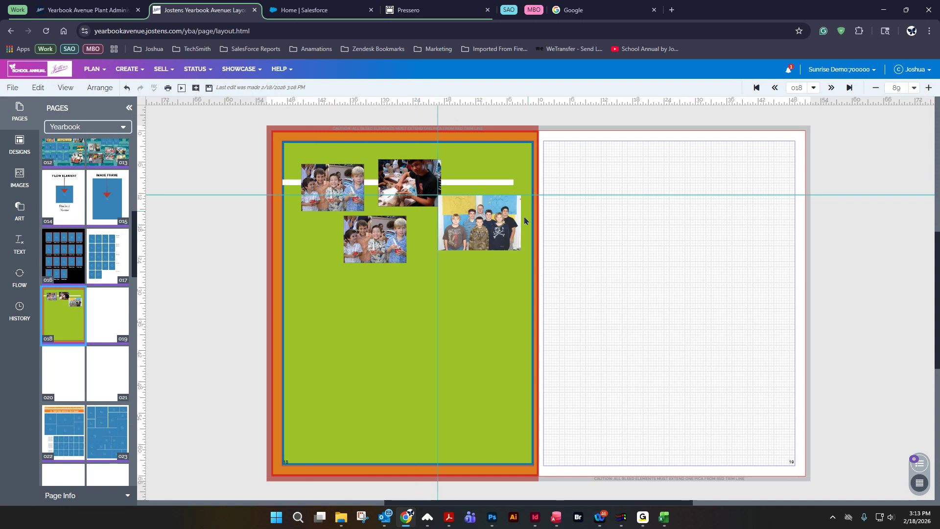
pyautogui.moveTo(374, 239); pyautogui.dragTo(471, 283)
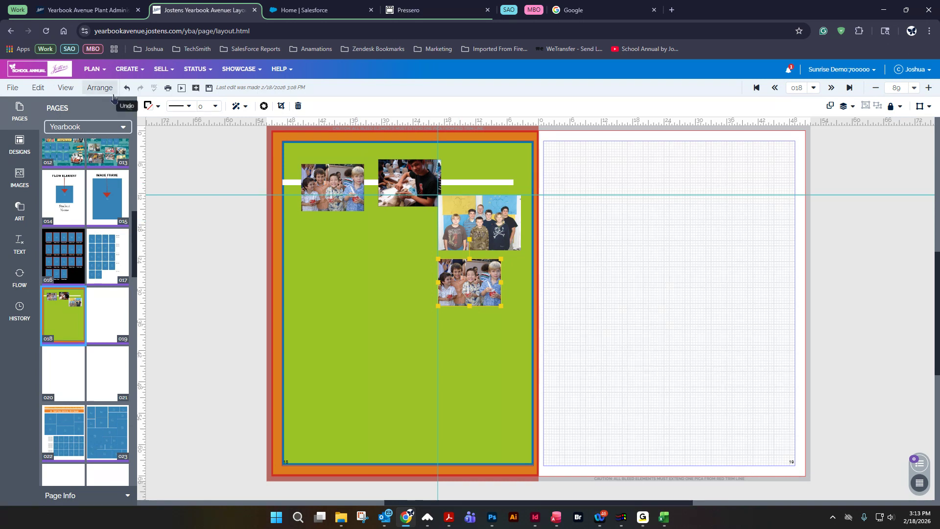
# Clear all row and column guides from the spread.
pyautogui.click(38, 88)
pyautogui.click(65, 88)
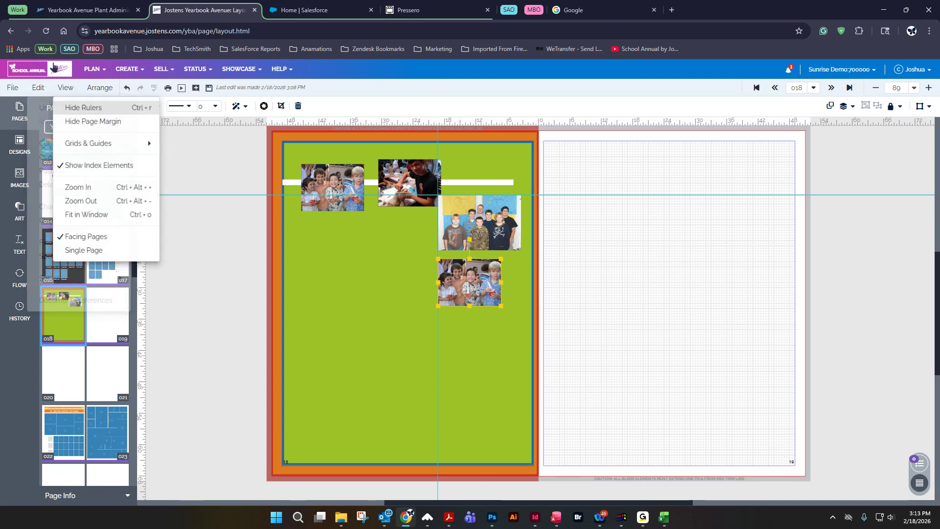
pyautogui.moveTo(93, 143)
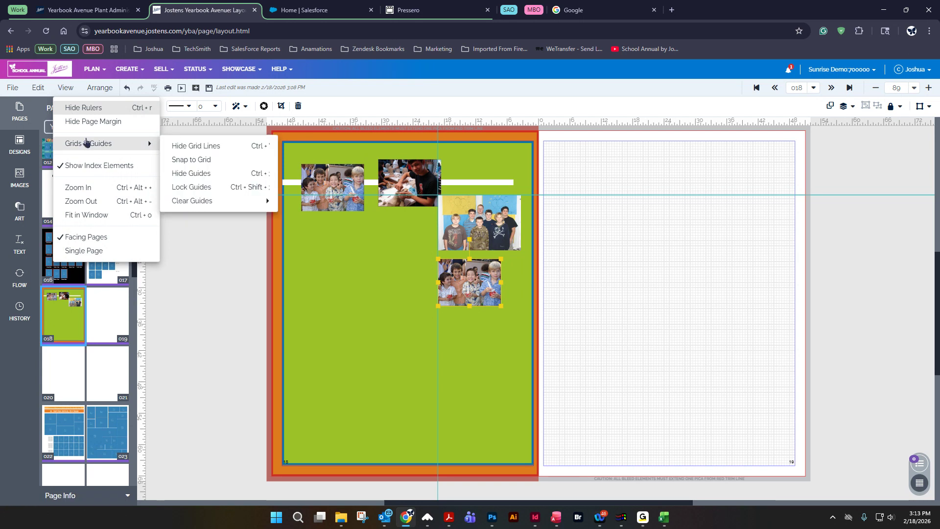
pyautogui.moveTo(230, 202)
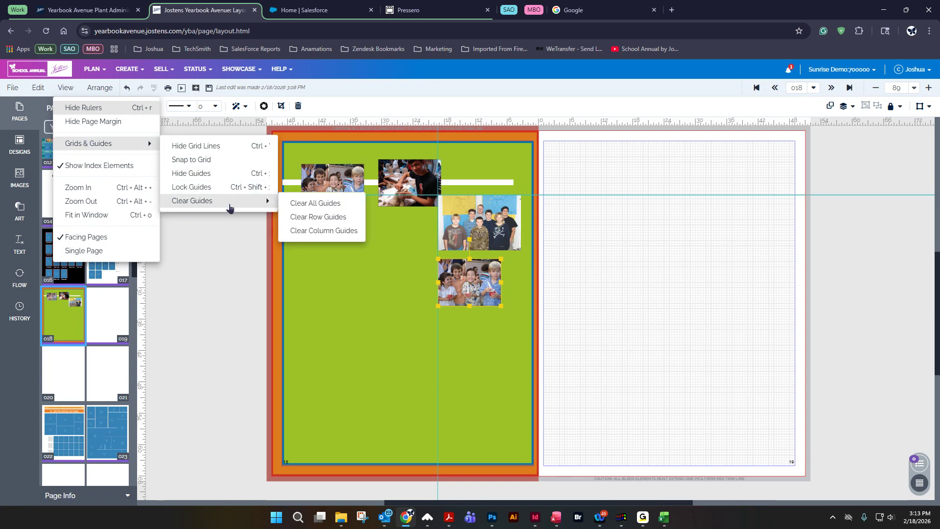
pyautogui.click(329, 204)
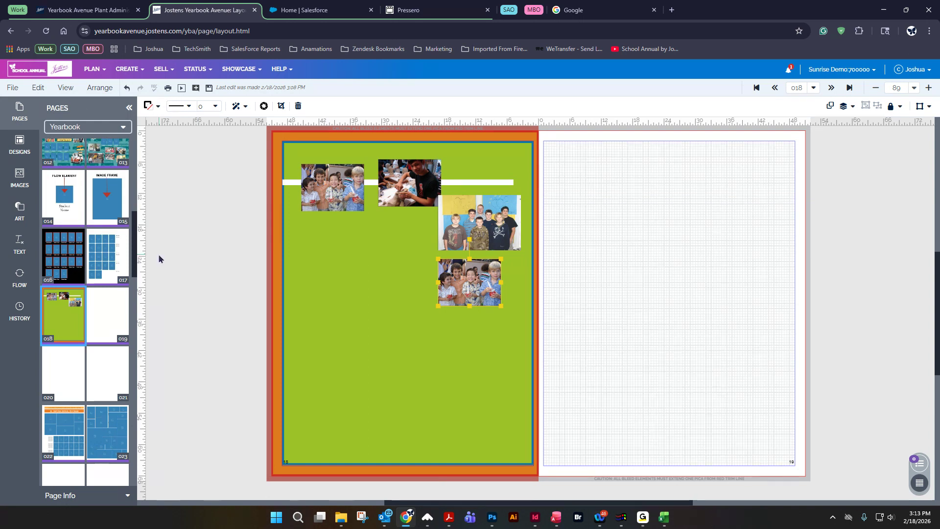
# Zoom the spread in to 100, and zoom it out to 75.
pyautogui.click(69, 89)
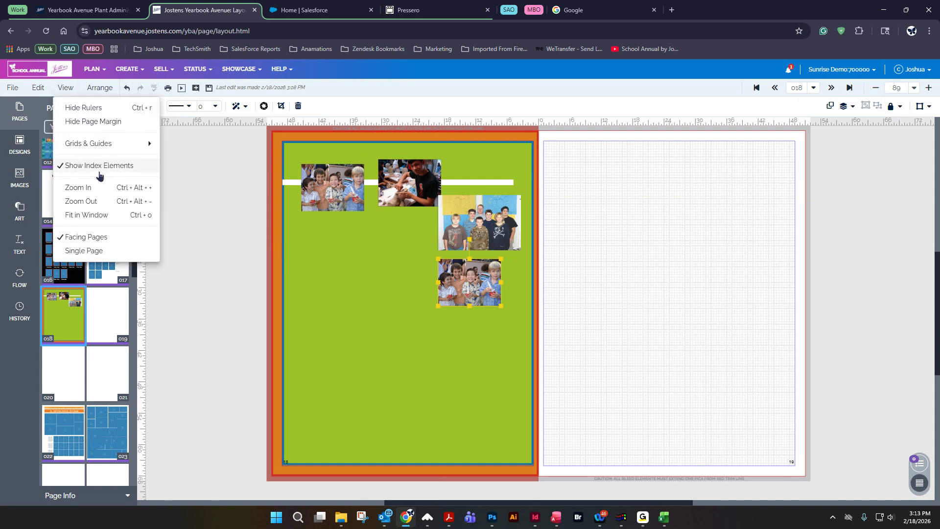
pyautogui.click(86, 189)
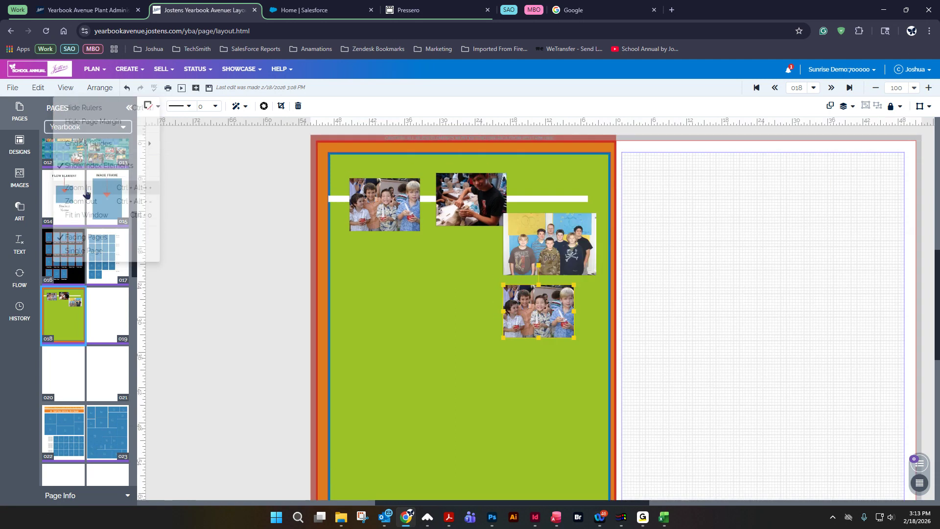
pyautogui.click(67, 88)
pyautogui.click(81, 194)
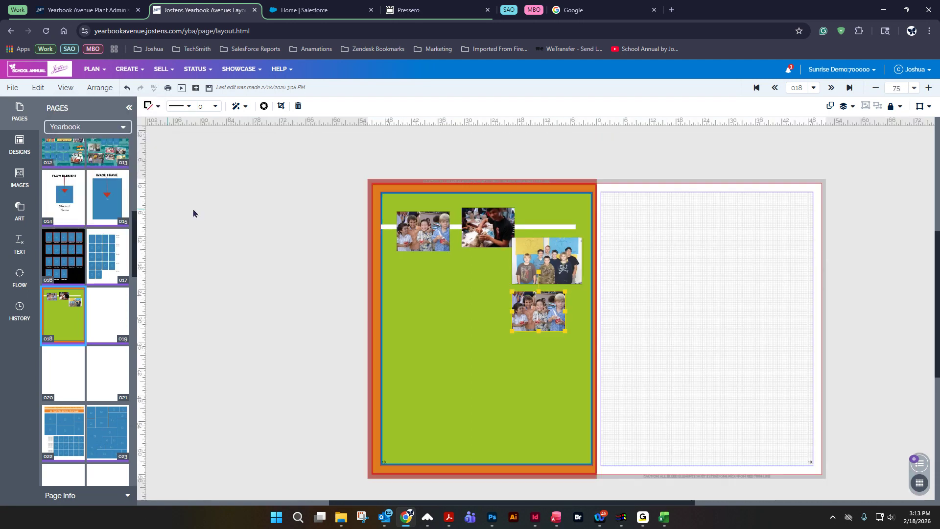
# Set the zoom level to 89 so both facing pages fill the workspace.
pyautogui.click(904, 88)
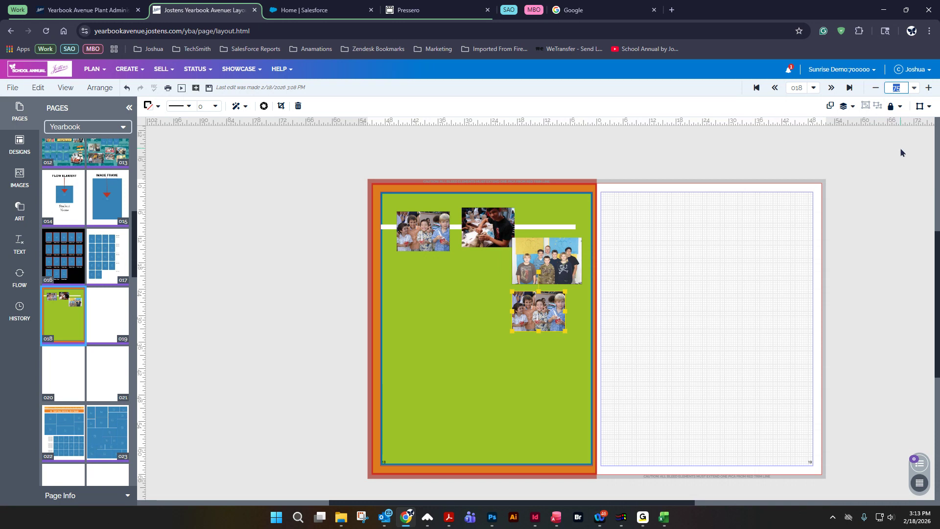
pyautogui.click(914, 88)
pyautogui.click(884, 107)
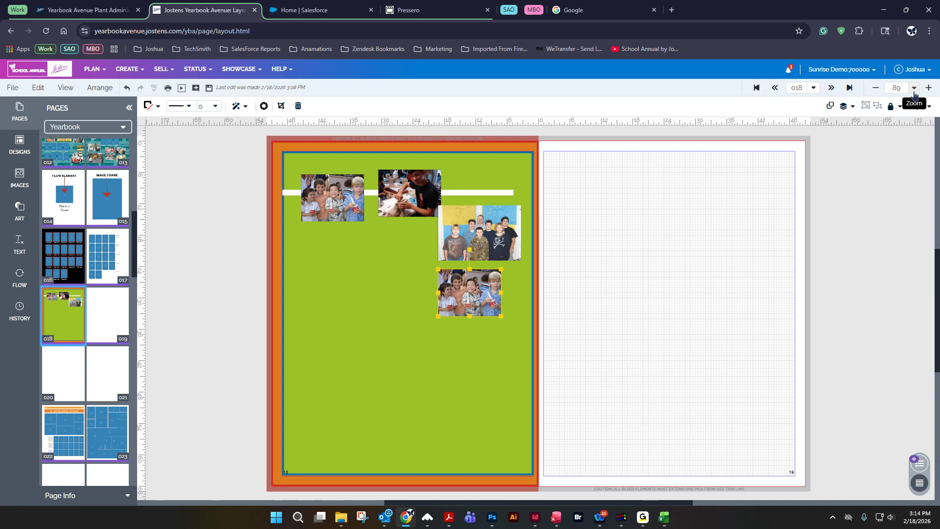
# Switch to single page view, saving the changes first, and return to facing pages.
pyautogui.click(74, 88)
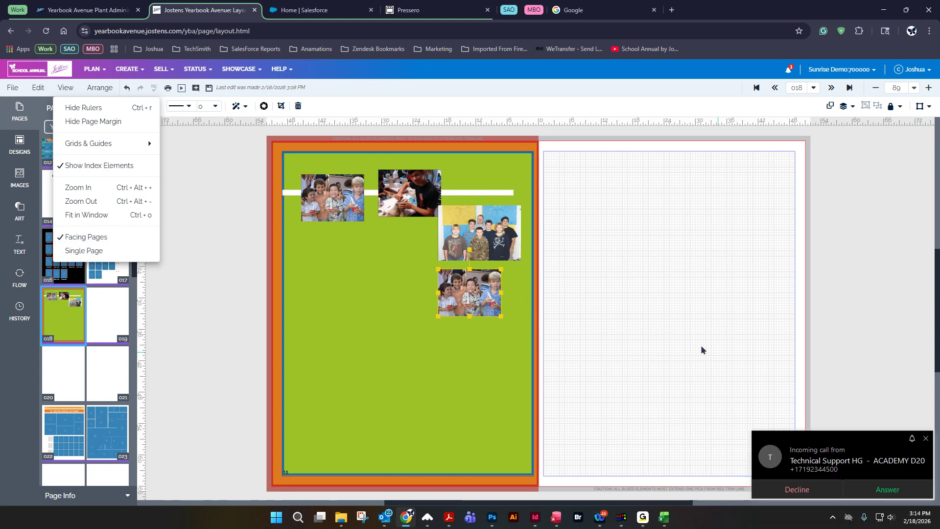
pyautogui.moveTo(787, 469)
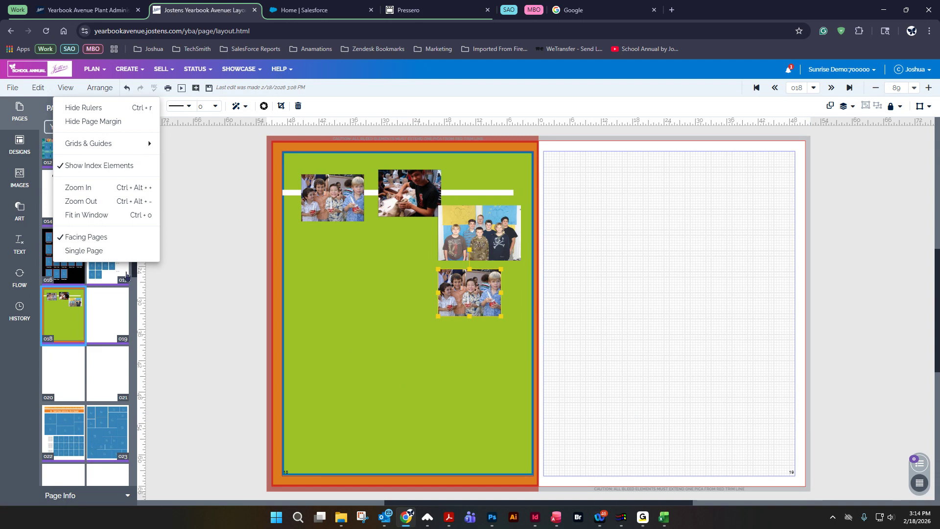
pyautogui.click(79, 252)
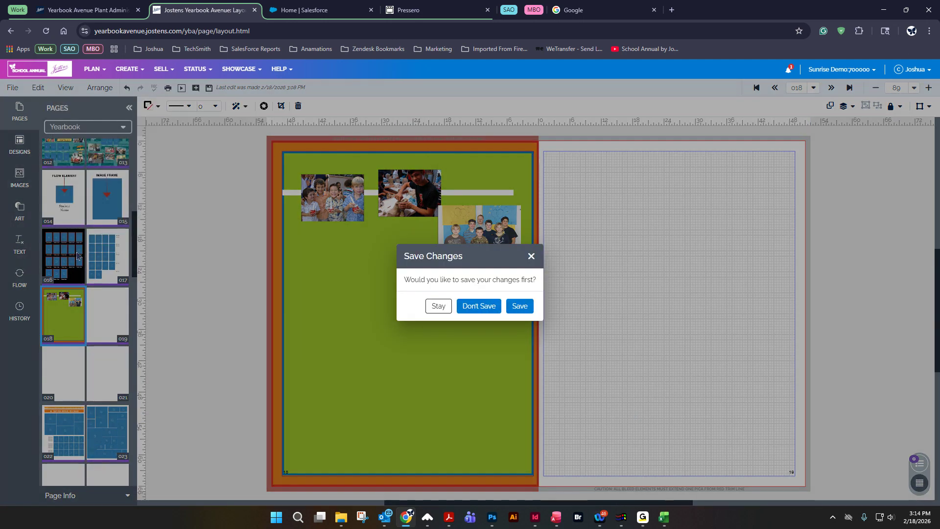
pyautogui.click(518, 308)
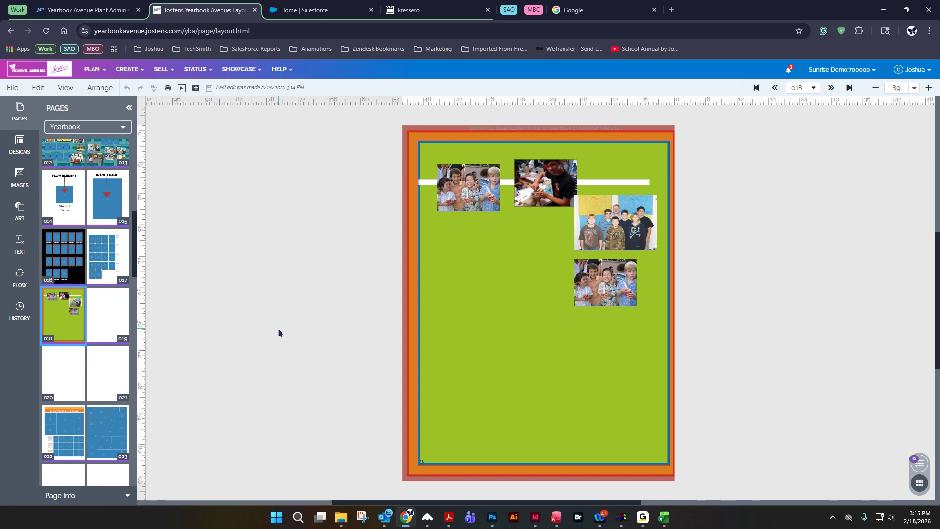
pyautogui.click(65, 87)
pyautogui.click(81, 237)
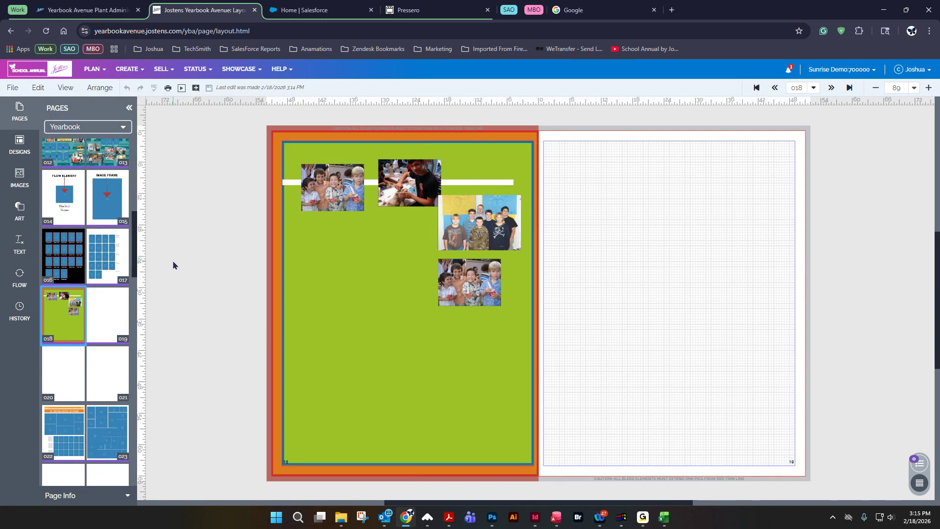
# Lock the upper photo of the four boys on page 18, and unlock it.
pyautogui.click(100, 88)
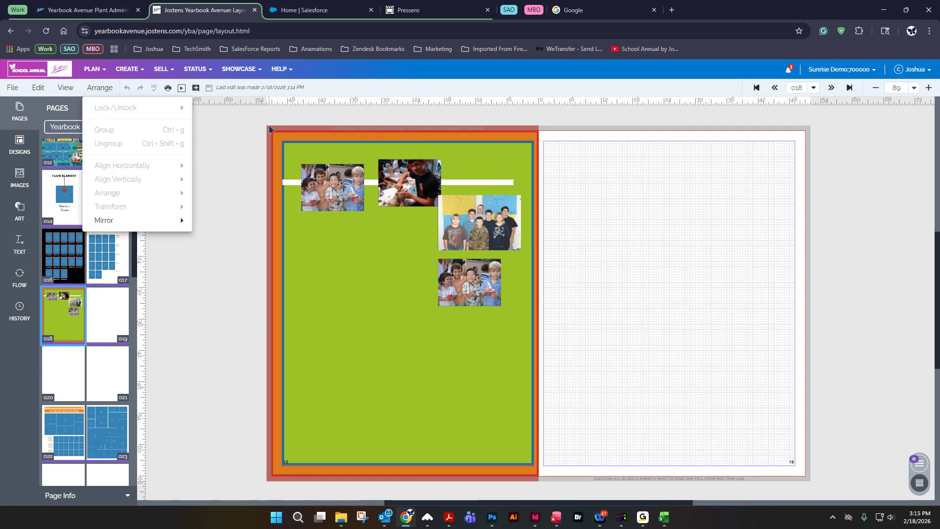
pyautogui.click(337, 174)
pyautogui.click(100, 88)
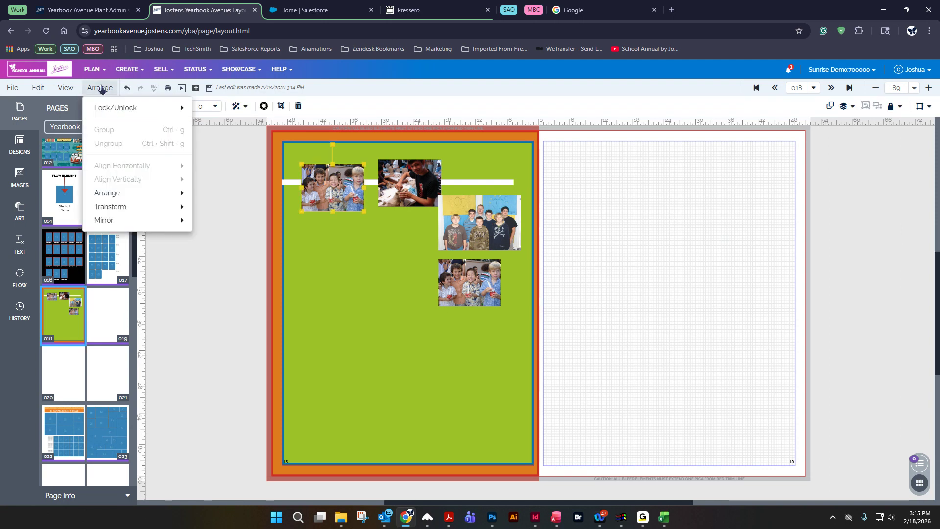
pyautogui.moveTo(101, 108)
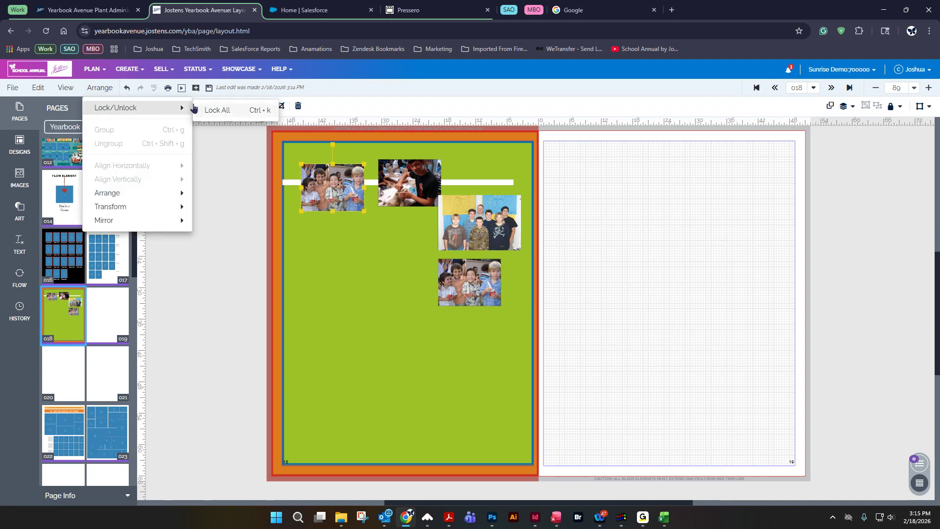
pyautogui.click(231, 110)
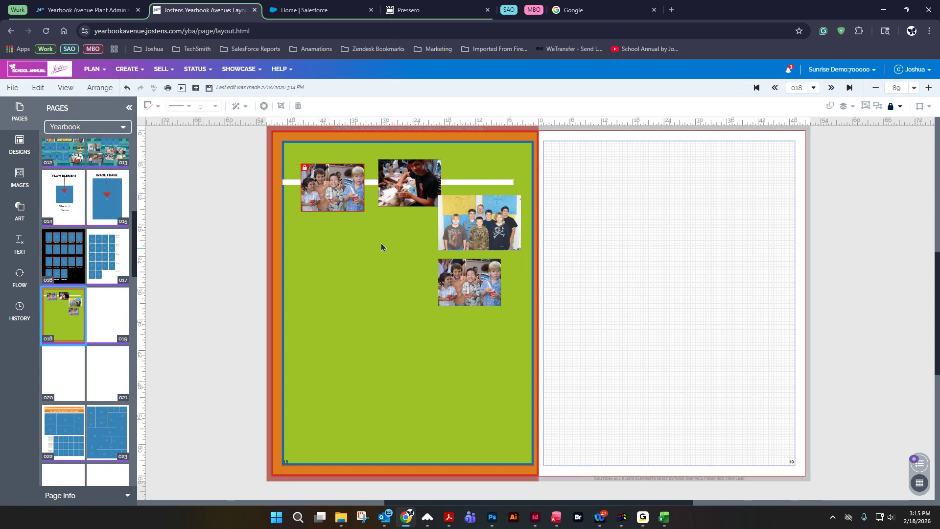
pyautogui.click(100, 88)
pyautogui.moveTo(101, 108)
pyautogui.click(230, 110)
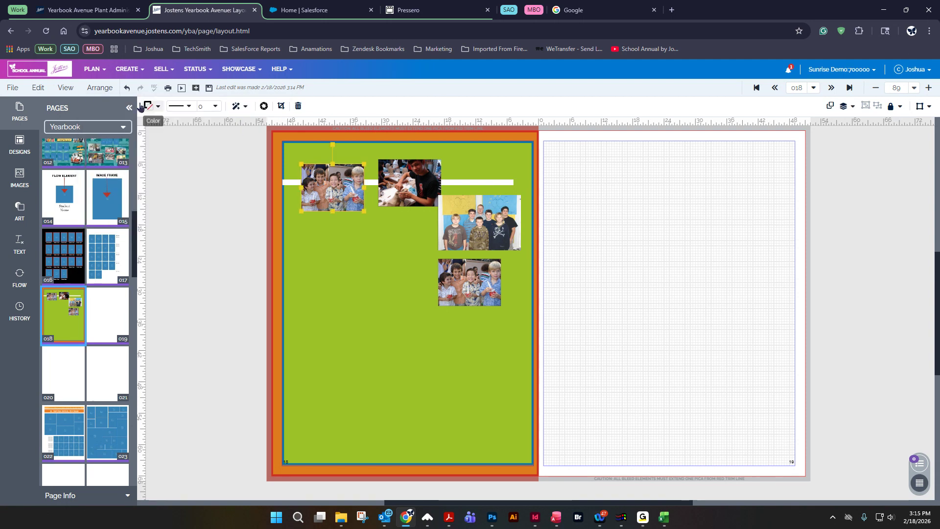
pyautogui.click(100, 88)
pyautogui.moveTo(113, 115)
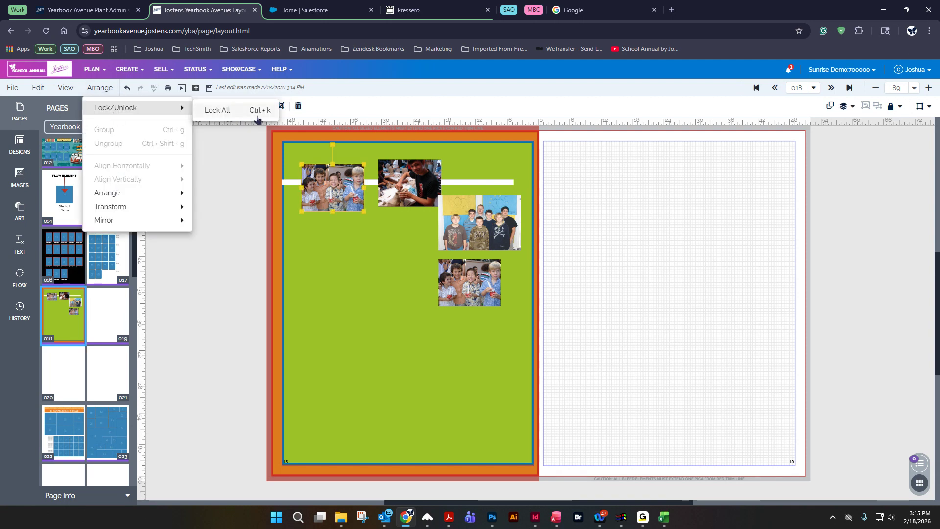
pyautogui.click(236, 113)
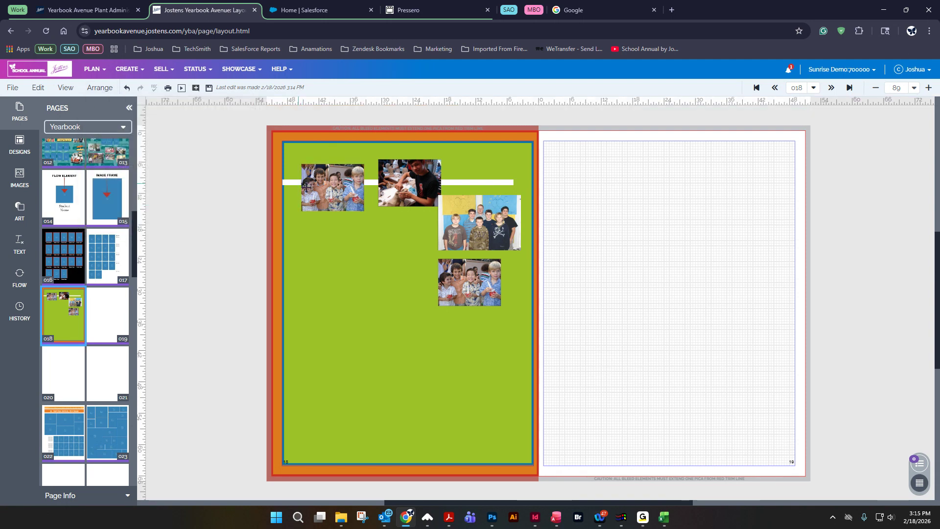
# Group the three upper photos on page 18 and move the group down below the white bar.
pyautogui.moveTo(224, 166); pyautogui.dragTo(383, 199)
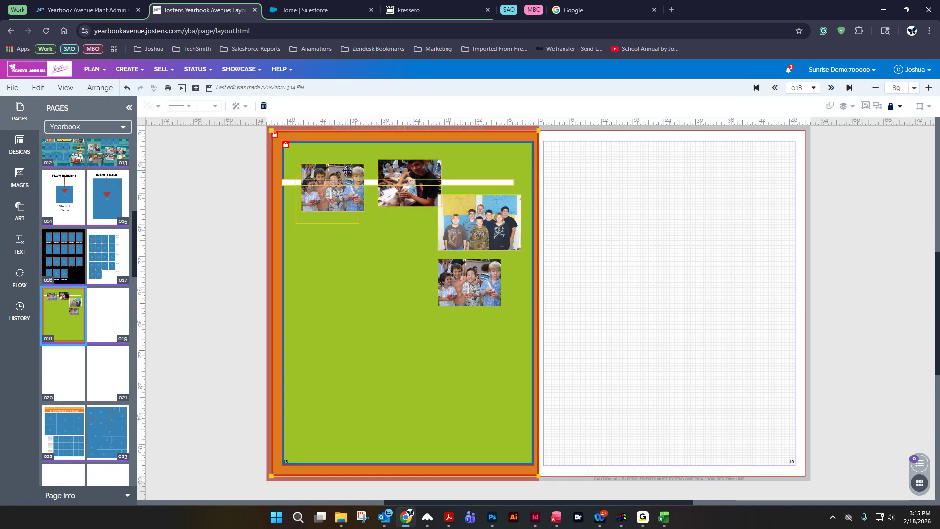
pyautogui.click(661, 263)
pyautogui.click(347, 183)
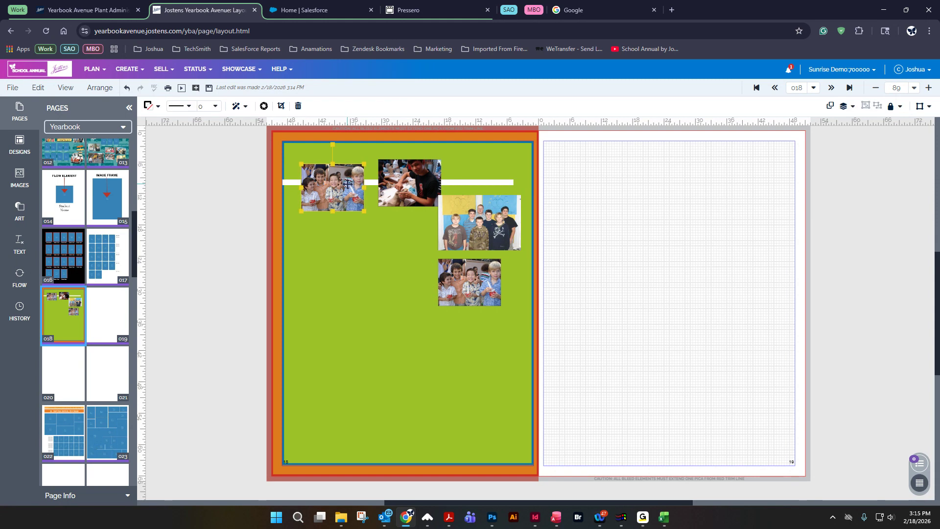
pyautogui.keyDown('shift'); pyautogui.click(433, 191); pyautogui.keyUp('shift')
pyautogui.keyDown('shift'); pyautogui.click(477, 209); pyautogui.keyUp('shift')
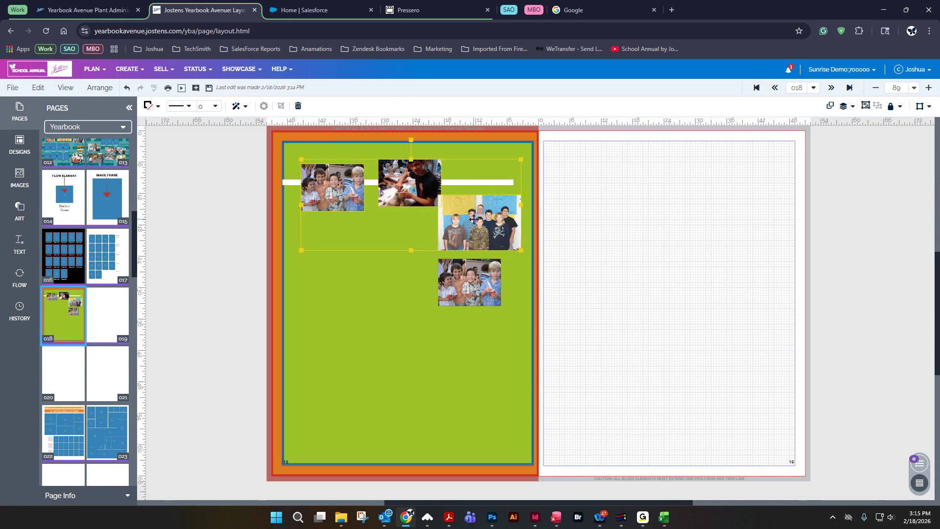
pyautogui.click(99, 87)
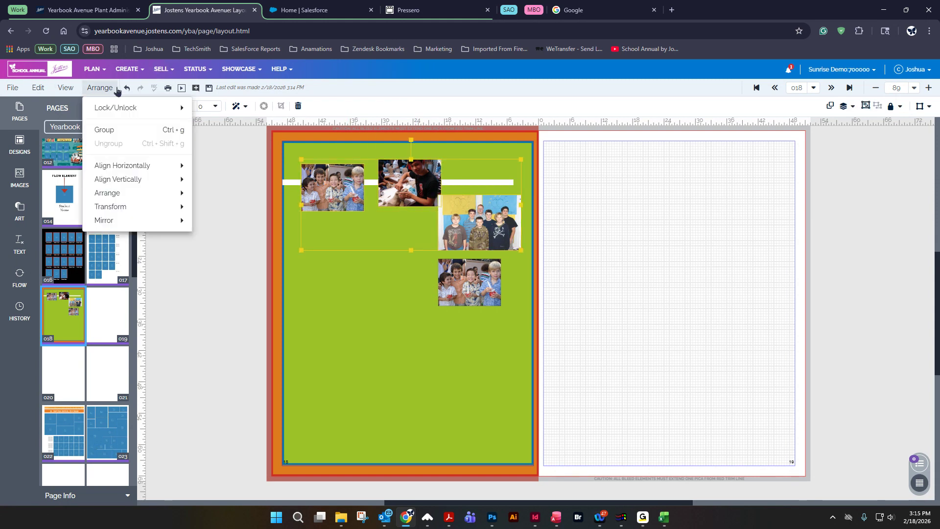
pyautogui.click(127, 133)
pyautogui.click(129, 130)
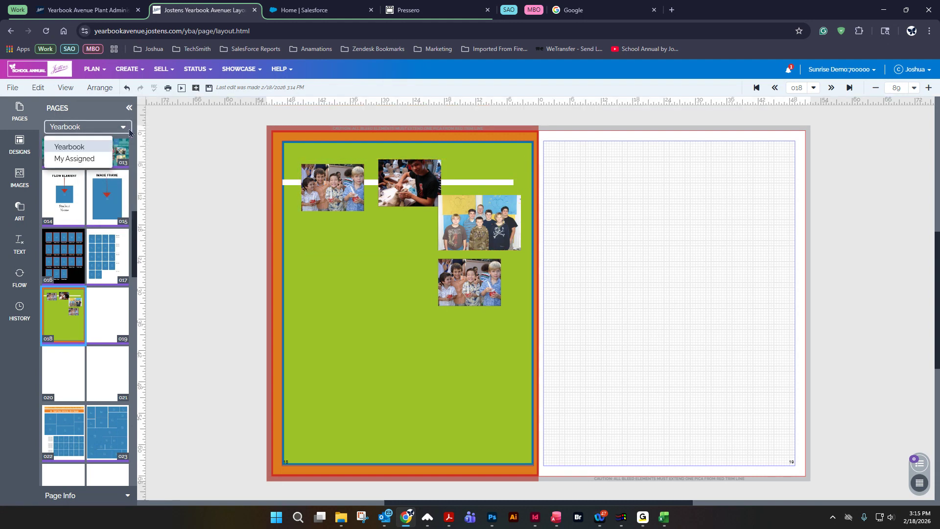
pyautogui.click(331, 183)
pyautogui.moveTo(332, 184); pyautogui.dragTo(333, 229)
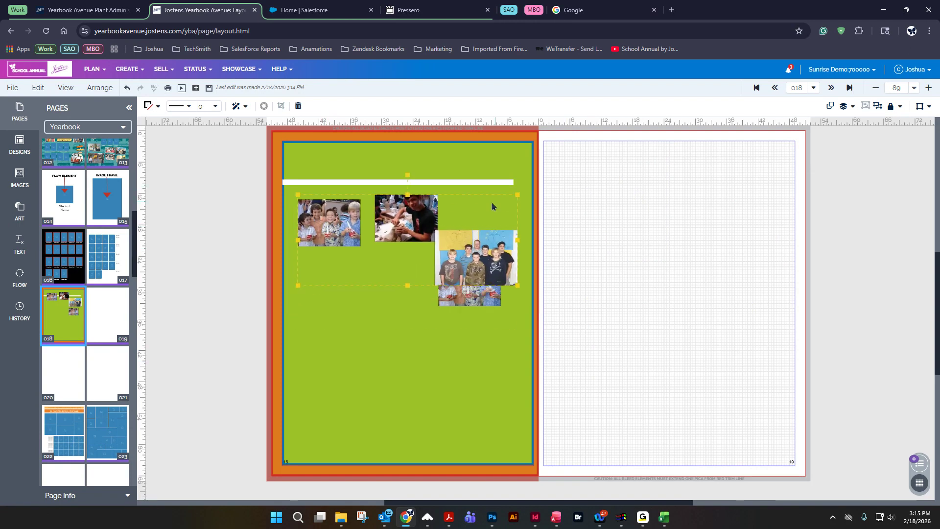
# Ungroup the three photos below the white bar.
pyautogui.click(99, 88)
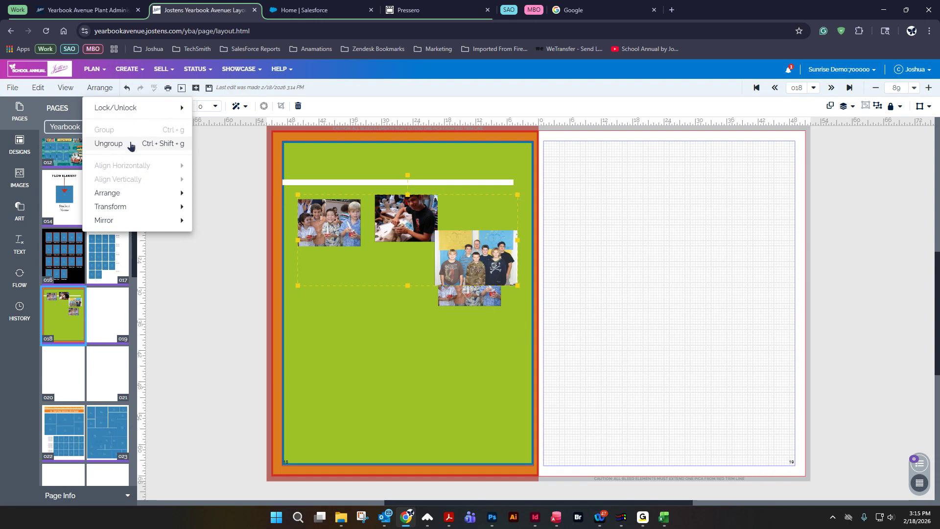
pyautogui.click(877, 108)
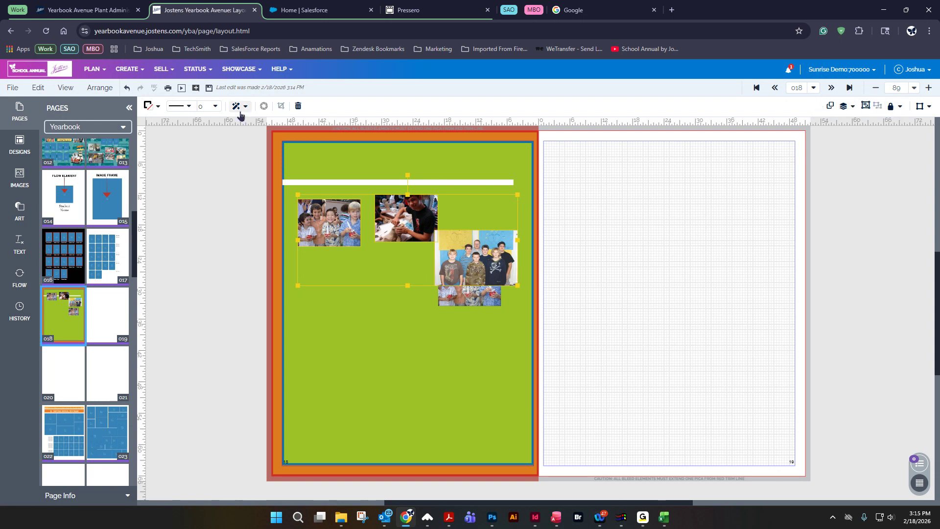
pyautogui.click(100, 88)
pyautogui.click(102, 92)
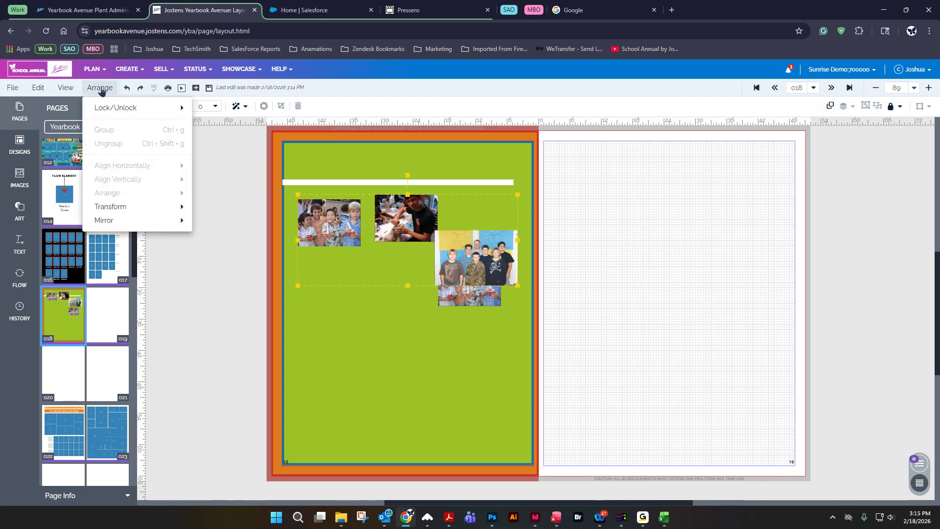
pyautogui.click(141, 89)
# Align the three ungrouped photos vertically to the top.
pyautogui.click(100, 88)
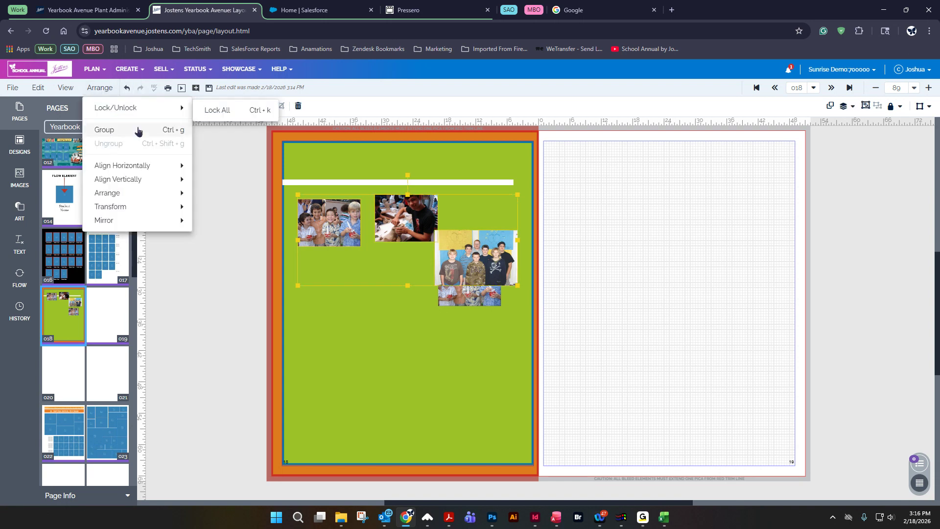
pyautogui.moveTo(114, 170)
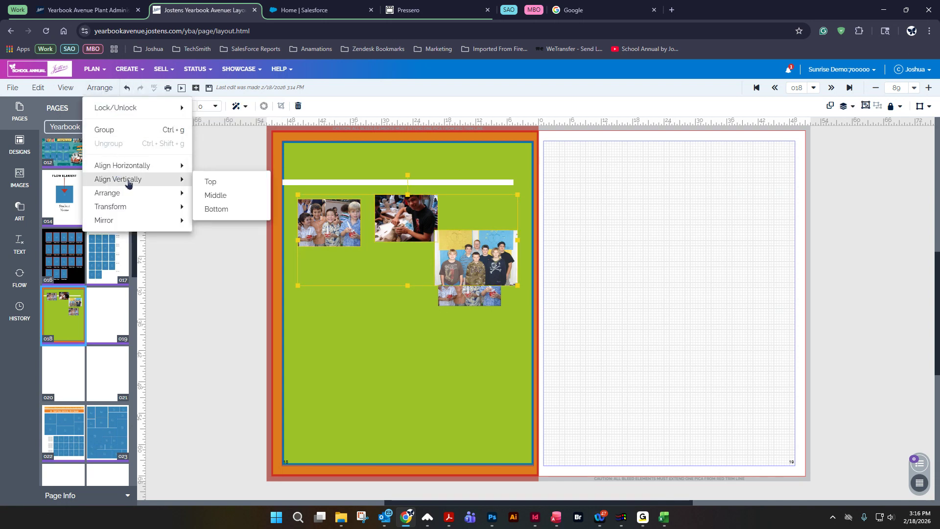
pyautogui.moveTo(138, 182)
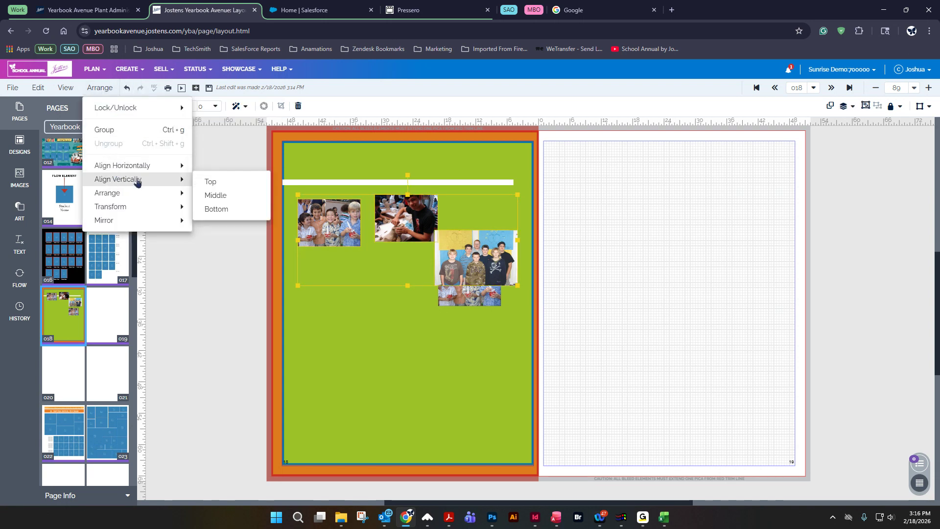
pyautogui.click(212, 181)
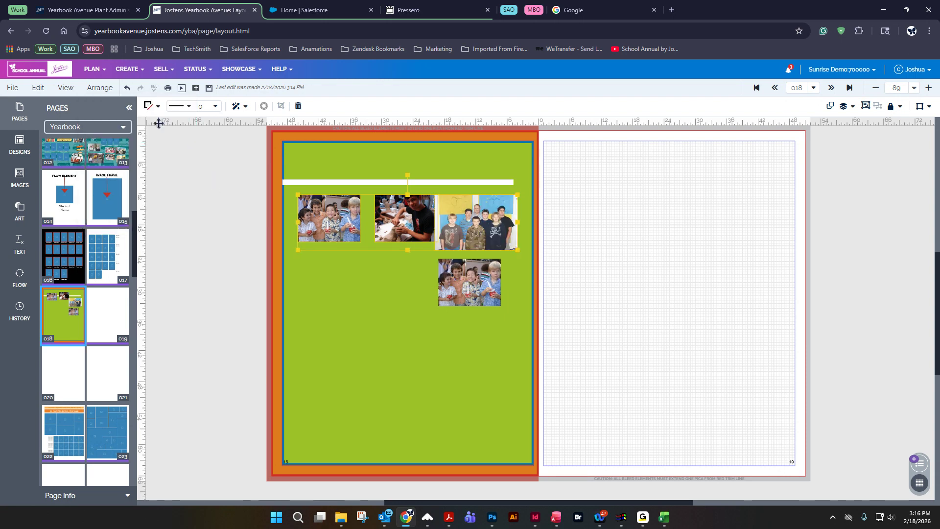
# Reselect the three top-aligned photos and examine which layer order options are available for them.
pyautogui.click(92, 68)
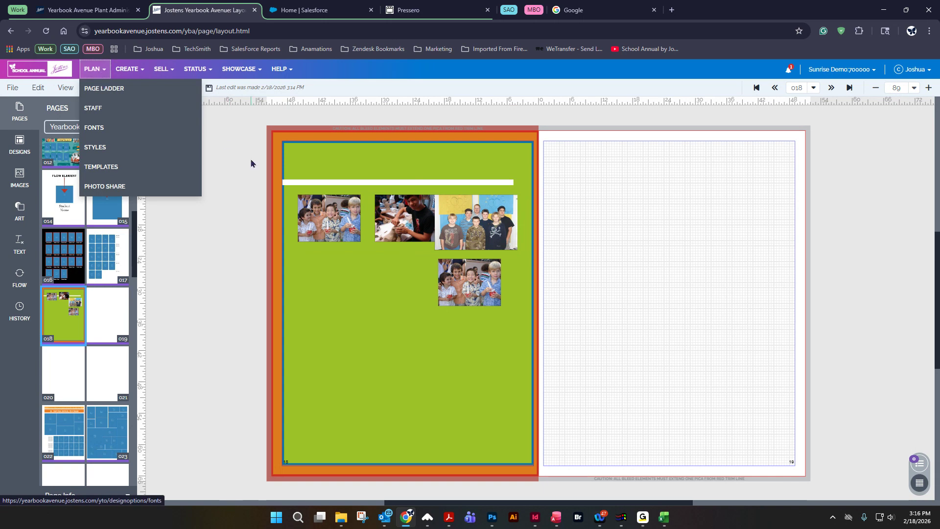
pyautogui.click(251, 163)
pyautogui.click(300, 209)
pyautogui.keyDown('shift'); pyautogui.click(401, 223); pyautogui.keyUp('shift')
pyautogui.keyDown('shift'); pyautogui.click(469, 219); pyautogui.keyUp('shift')
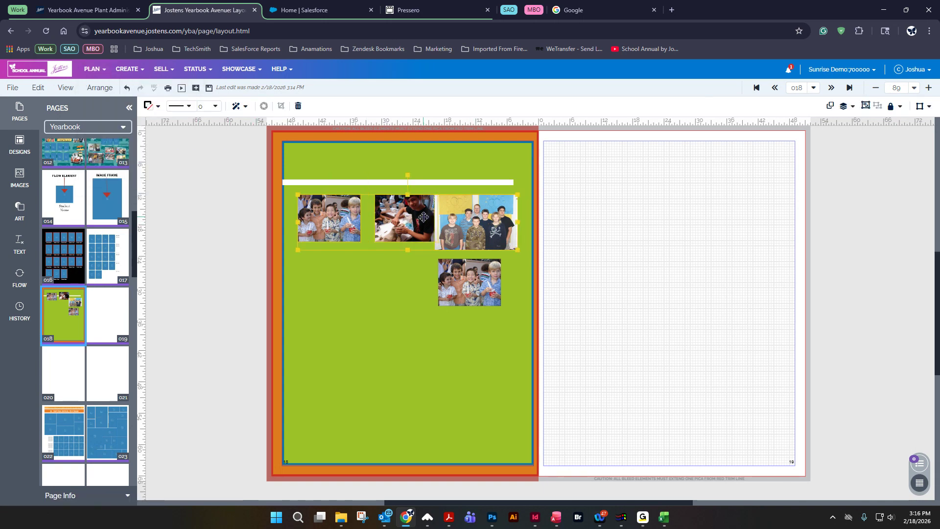
pyautogui.click(111, 90)
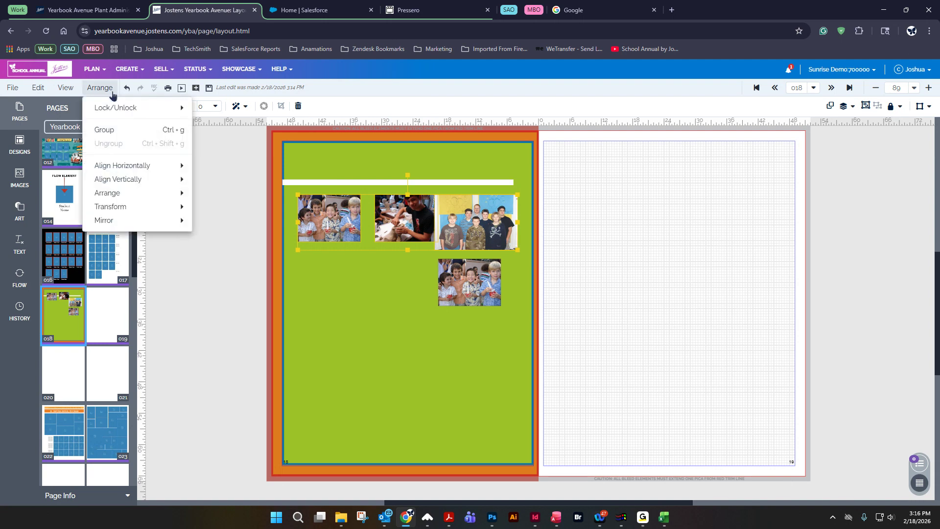
pyautogui.moveTo(141, 194)
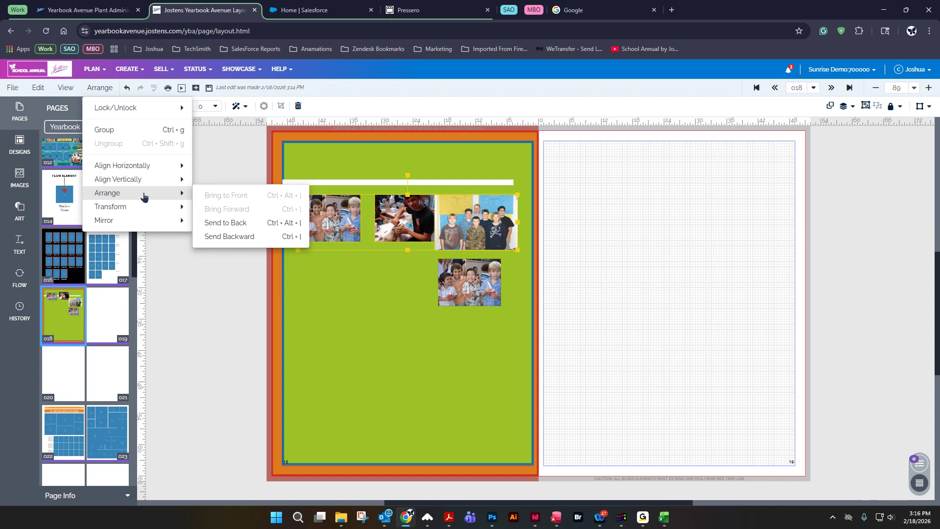
pyautogui.click(636, 222)
# Move the photo of the boy in black so it overlaps the four boys' photo, and bring it to the front.
pyautogui.moveTo(411, 213); pyautogui.dragTo(362, 223)
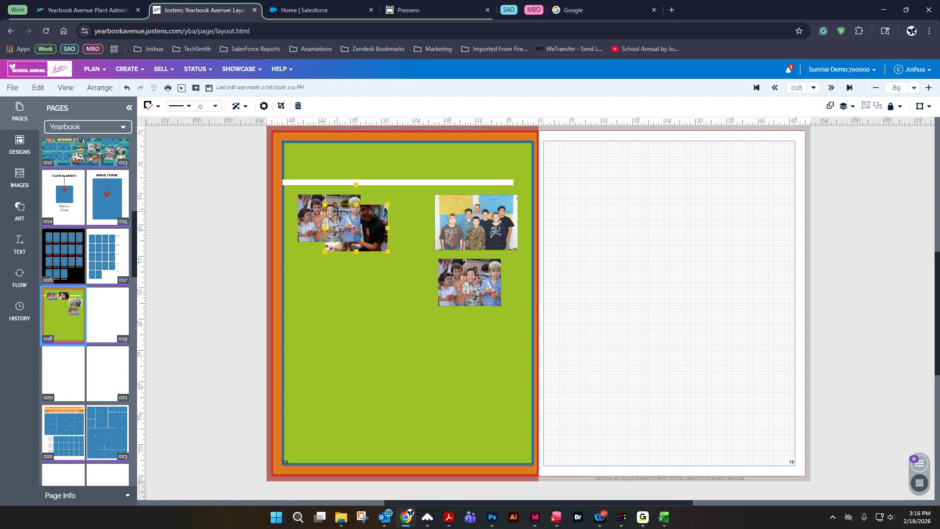
pyautogui.click(100, 88)
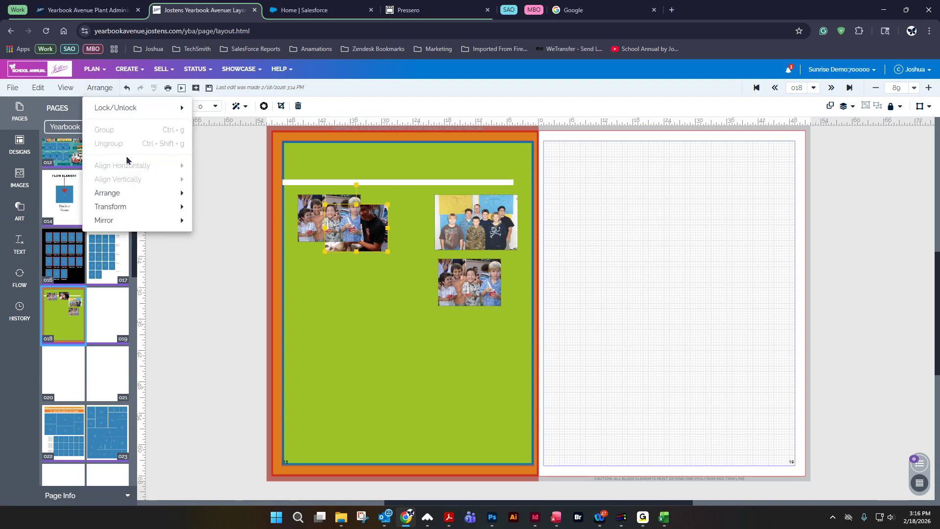
pyautogui.moveTo(129, 196)
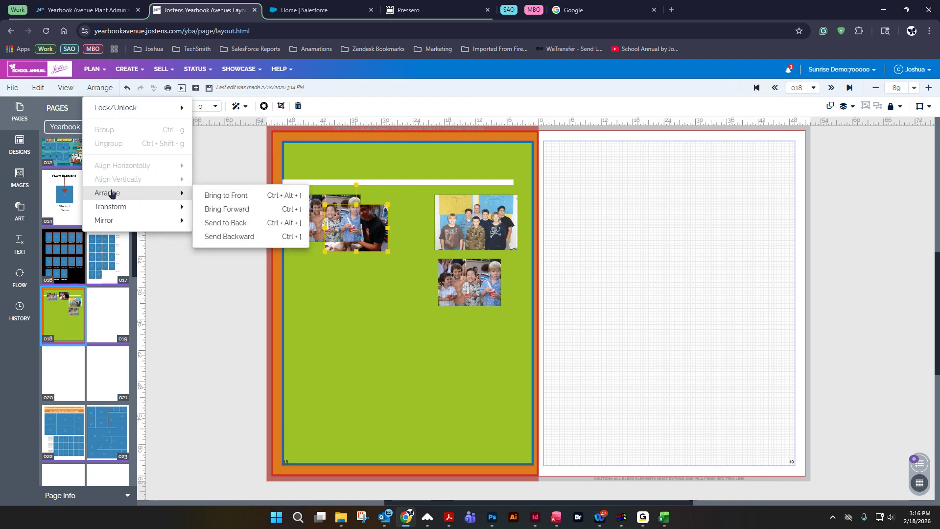
pyautogui.click(237, 195)
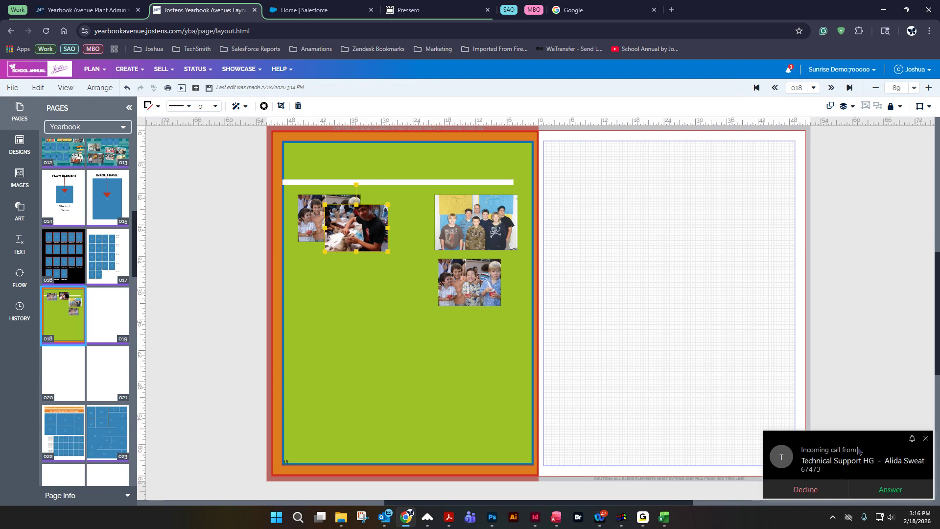
pyautogui.click(806, 489)
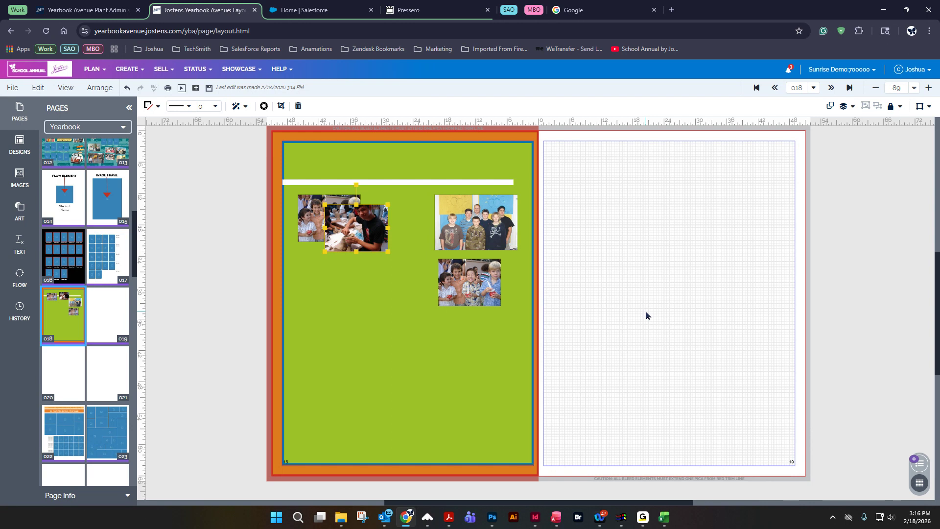
# Move the lower copy of the four boys' photo and the group photo onto the overlapping photo stack.
pyautogui.moveTo(489, 290); pyautogui.dragTo(374, 240)
pyautogui.moveTo(463, 225); pyautogui.dragTo(363, 249)
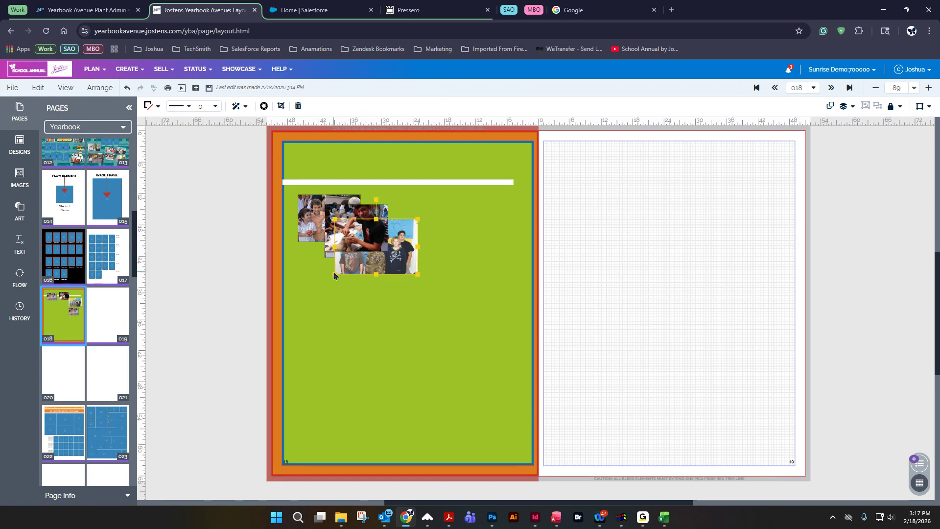
# Bring the lower copy of the four boys' photo forward two levels, and shift it and the group photo slightly lower in the stack.
pyautogui.click(327, 250)
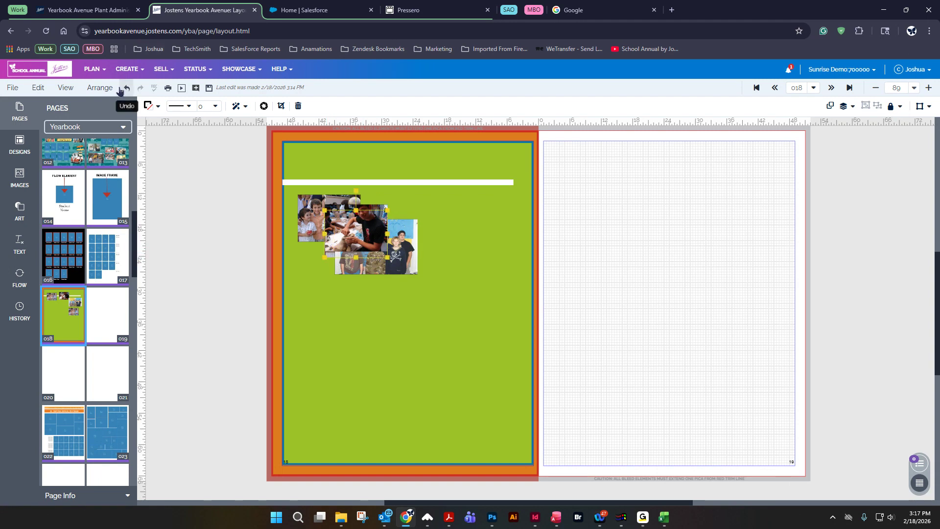
pyautogui.click(100, 88)
pyautogui.moveTo(136, 194)
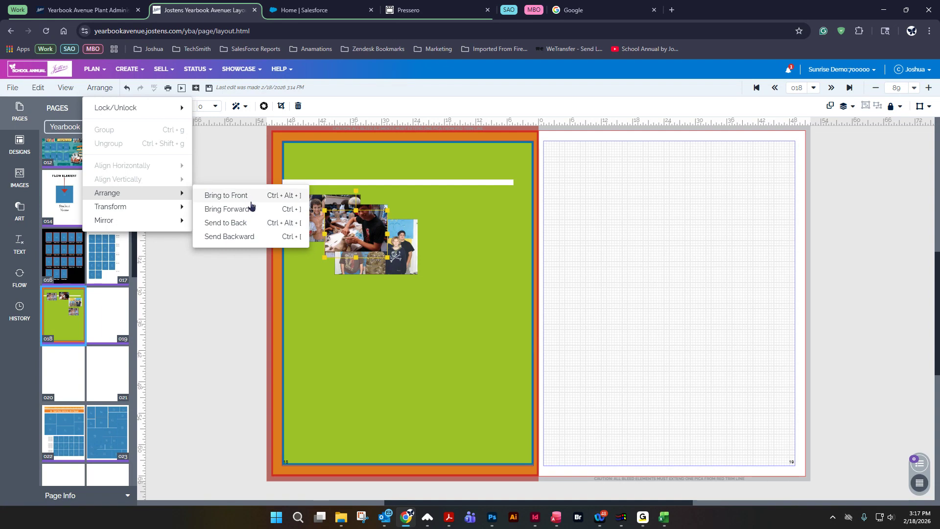
pyautogui.click(251, 208)
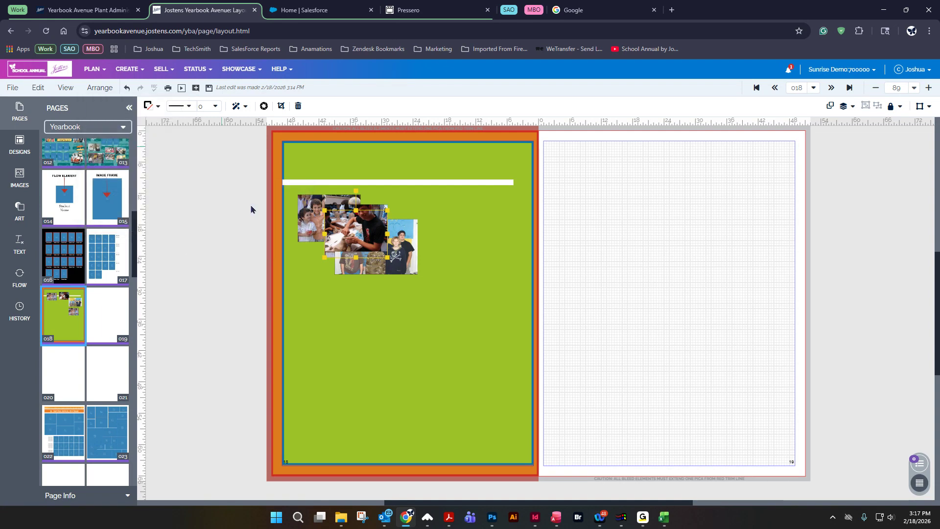
pyautogui.click(100, 87)
pyautogui.moveTo(144, 194)
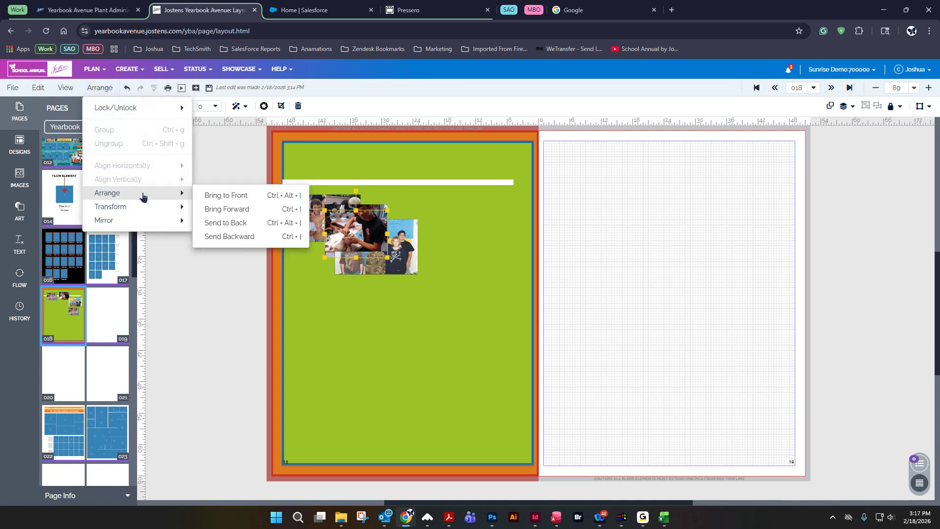
pyautogui.click(242, 209)
pyautogui.moveTo(376, 258); pyautogui.dragTo(363, 265)
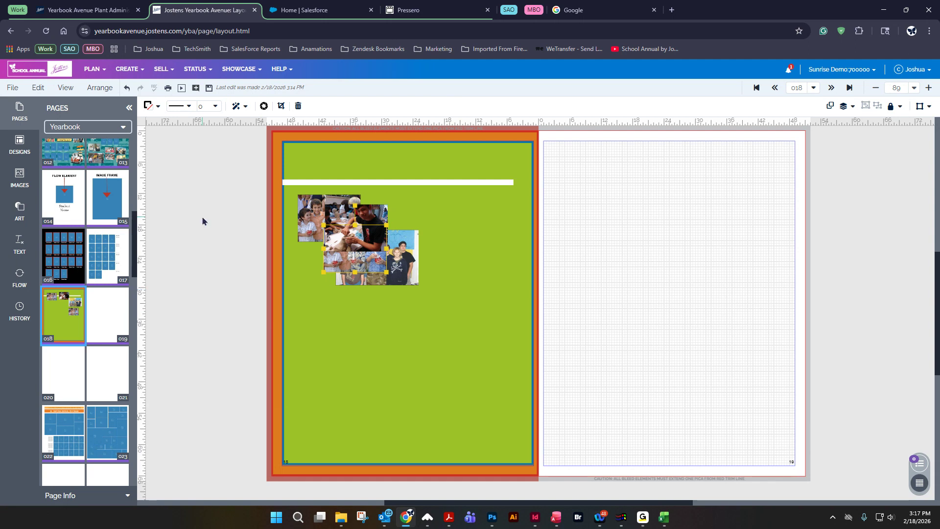
pyautogui.click(192, 149)
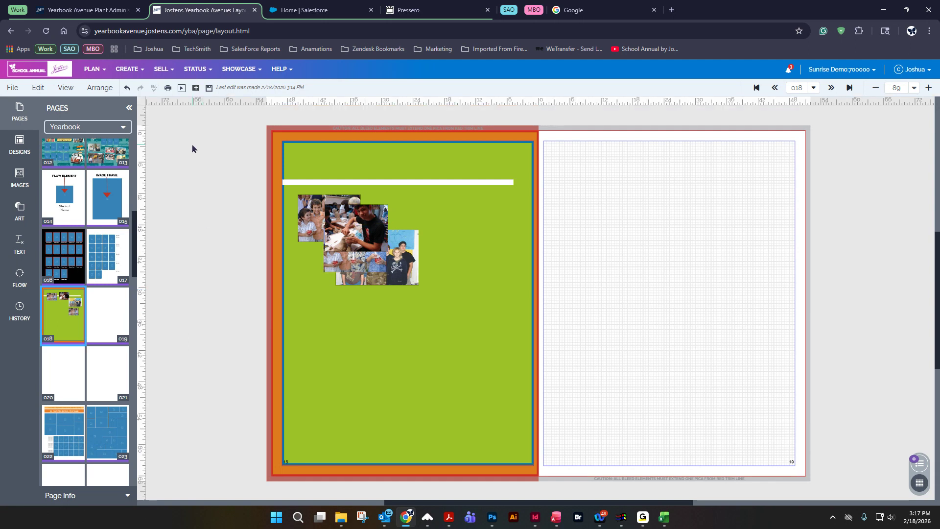
# Save page 018, generate its print PDF proof, and close the proof.
pyautogui.click(167, 89)
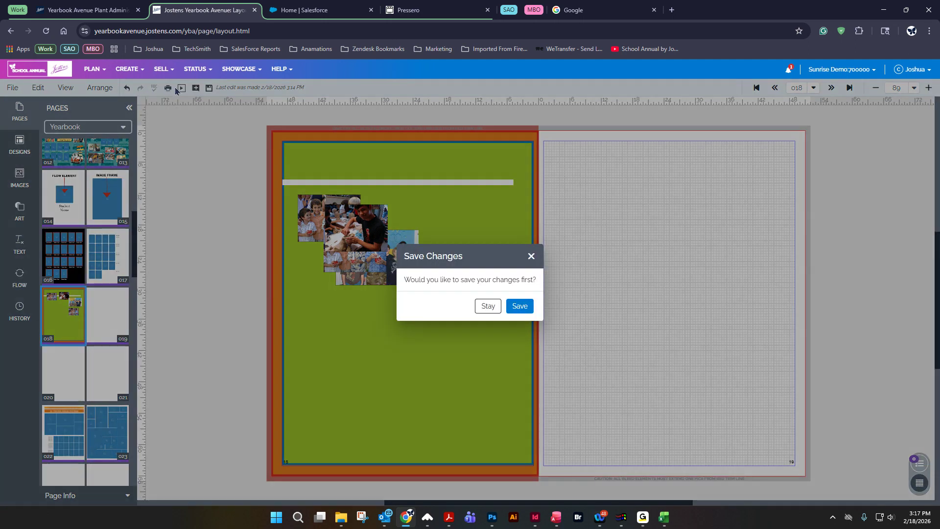
pyautogui.click(520, 308)
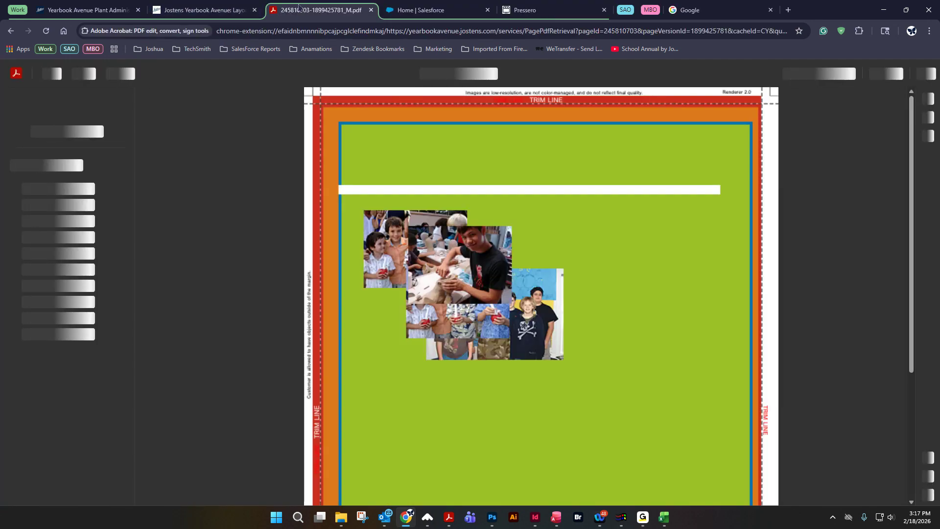
pyautogui.middleClick(299, 8)
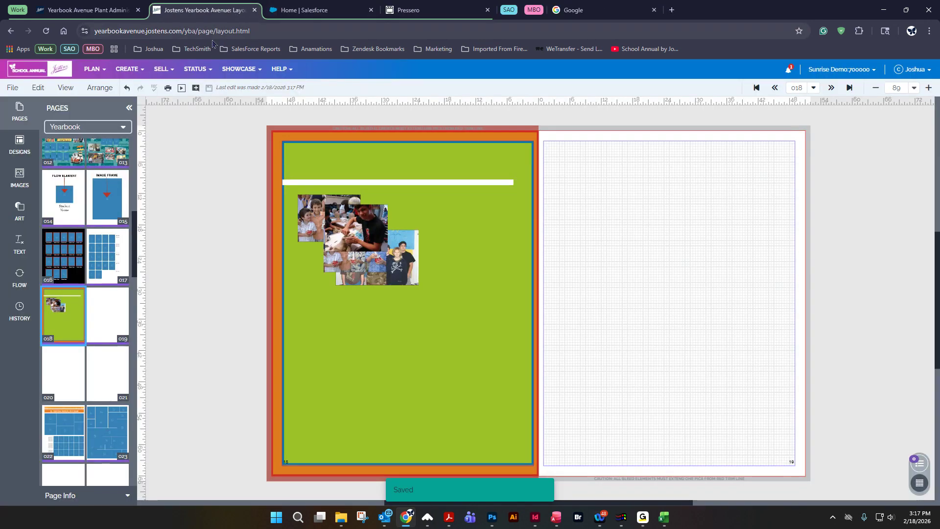
# Preview the virtual book, page forward to spread 018-019, and return to editing page 018.
pyautogui.click(181, 89)
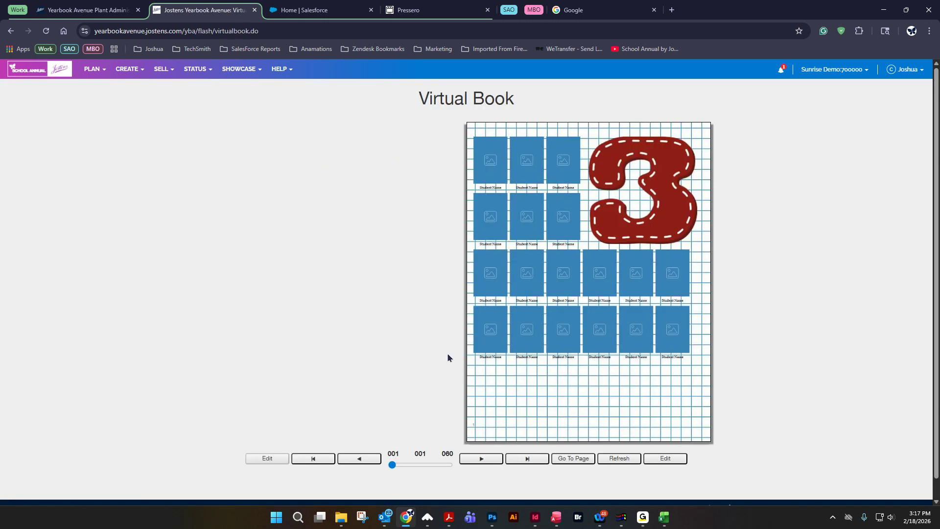
pyautogui.click(480, 459)
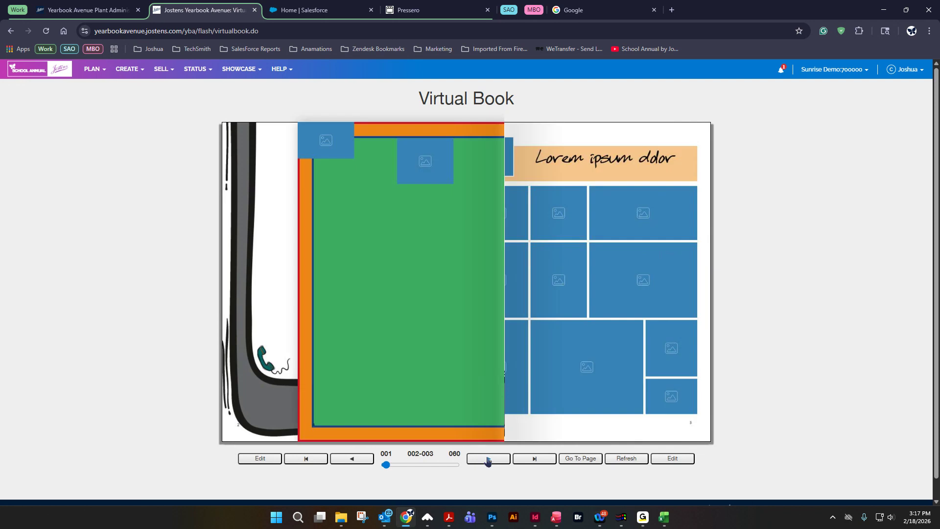
pyautogui.click(487, 459)
pyautogui.click(488, 459)
pyautogui.click(487, 459)
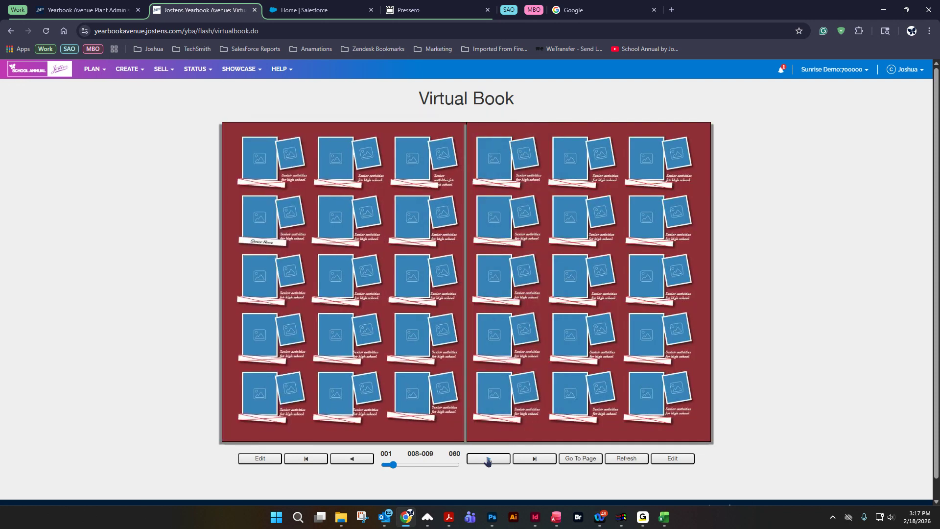
pyautogui.click(487, 460)
pyautogui.click(487, 459)
pyautogui.click(488, 459)
pyautogui.click(488, 459)
pyautogui.click(487, 459)
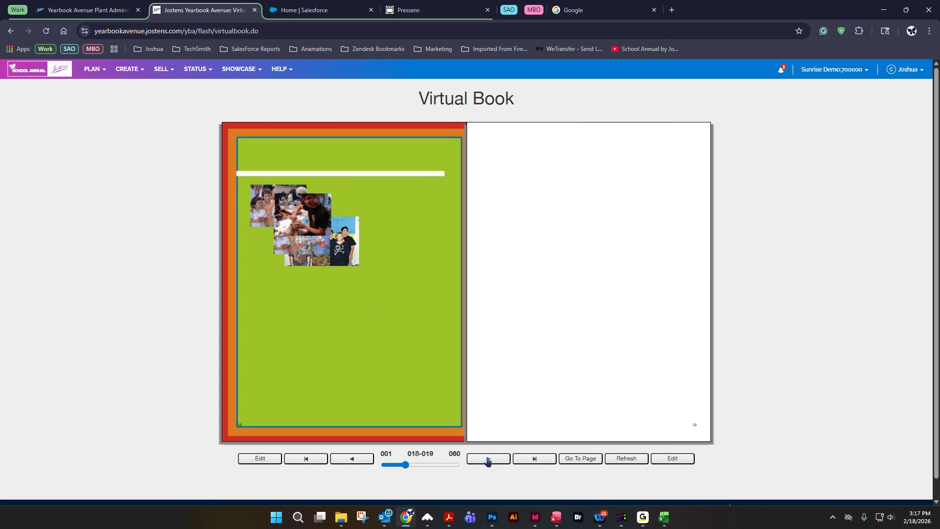
pyautogui.click(260, 459)
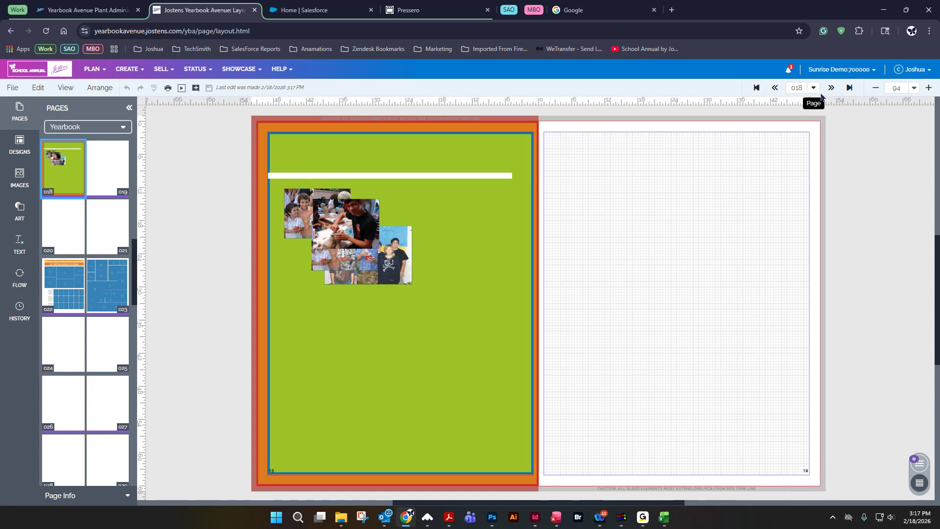
# Try the previous and next page navigation, and jump directly to page 042.
pyautogui.click(774, 87)
pyautogui.click(831, 87)
pyautogui.click(813, 87)
pyautogui.scroll(-3, 768, 228)
pyautogui.scroll(-5, 768, 228)
pyautogui.click(777, 230)
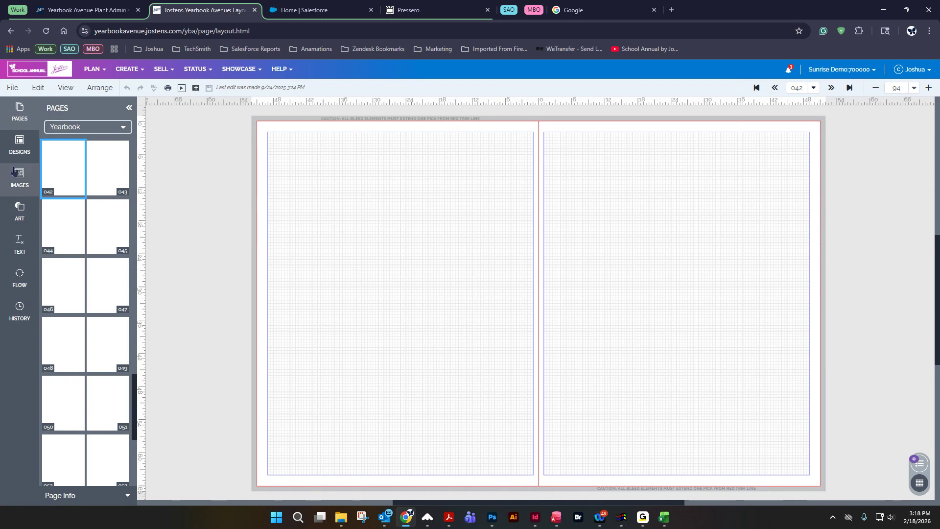
# Browse the page thumbnails and the page ladder, and open page 018 for editing from the ladder.
pyautogui.click(19, 114)
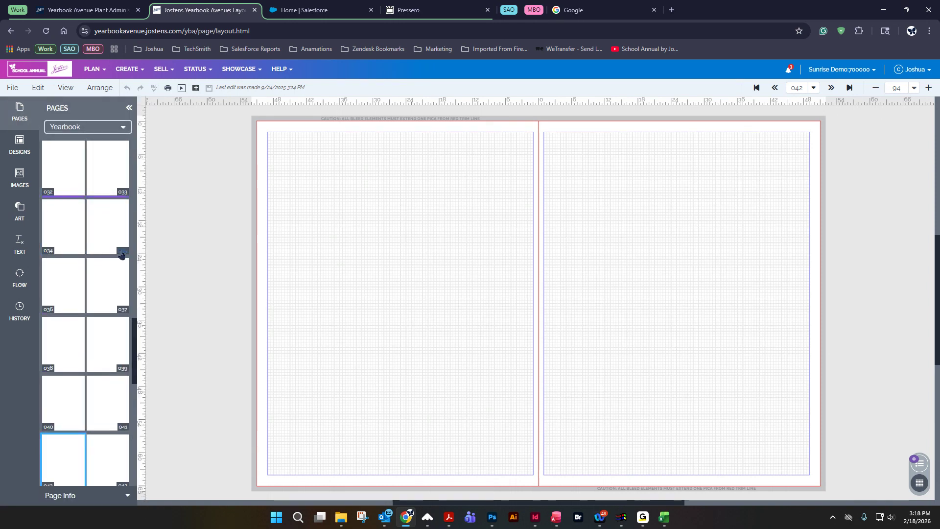
pyautogui.click(93, 70)
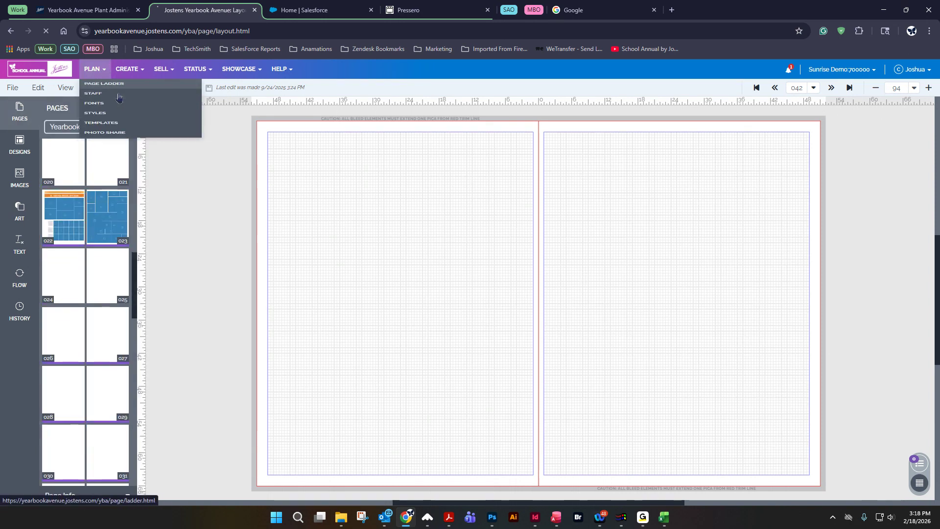
pyautogui.click(104, 88)
pyautogui.scroll(4, 495, 352)
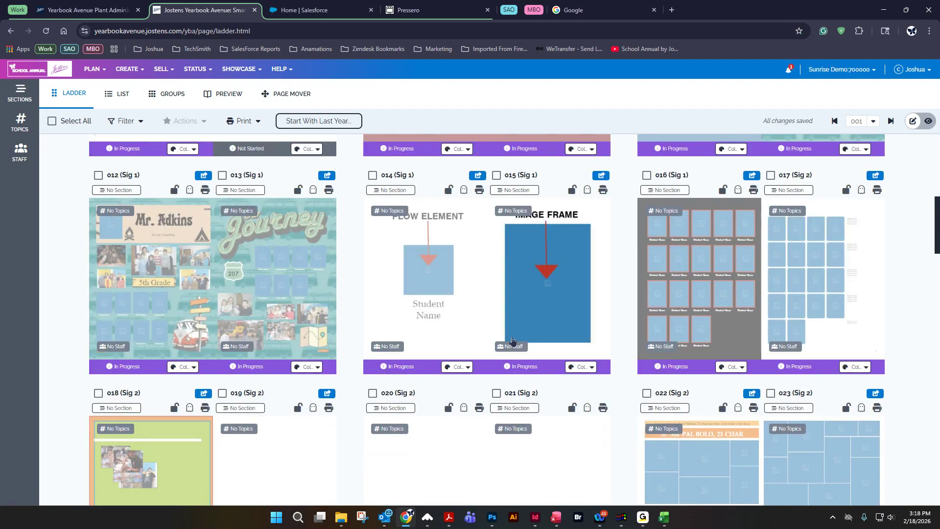
pyautogui.scroll(-4, 511, 345)
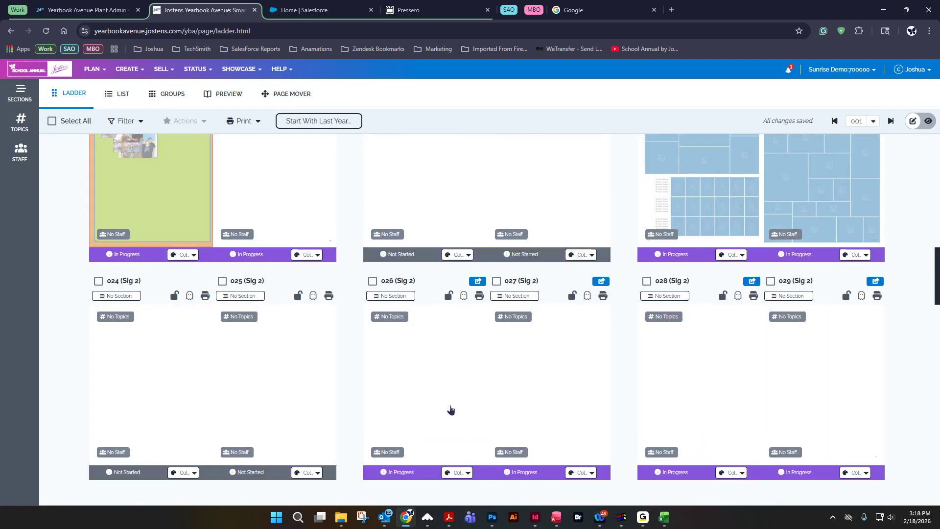
pyautogui.doubleClick(172, 174)
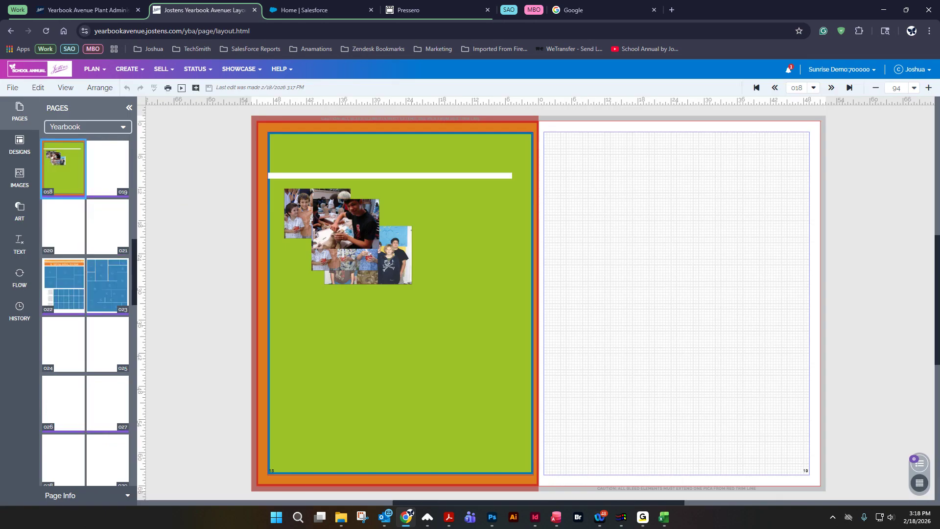
# Open pages 020, 022 and 024 through their thumbnails, and return to page 018.
pyautogui.click(65, 216)
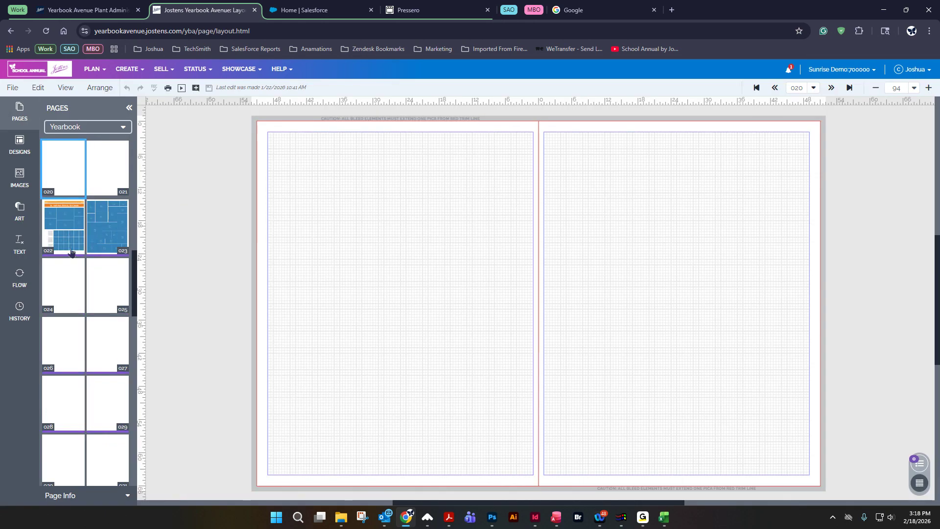
pyautogui.click(71, 223)
pyautogui.click(71, 225)
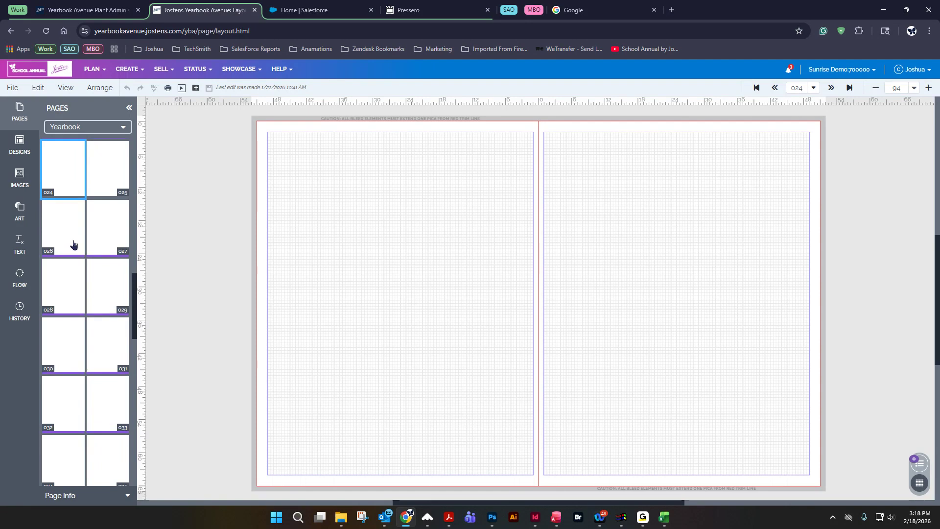
pyautogui.scroll(8, 73, 245)
pyautogui.scroll(-3, 76, 247)
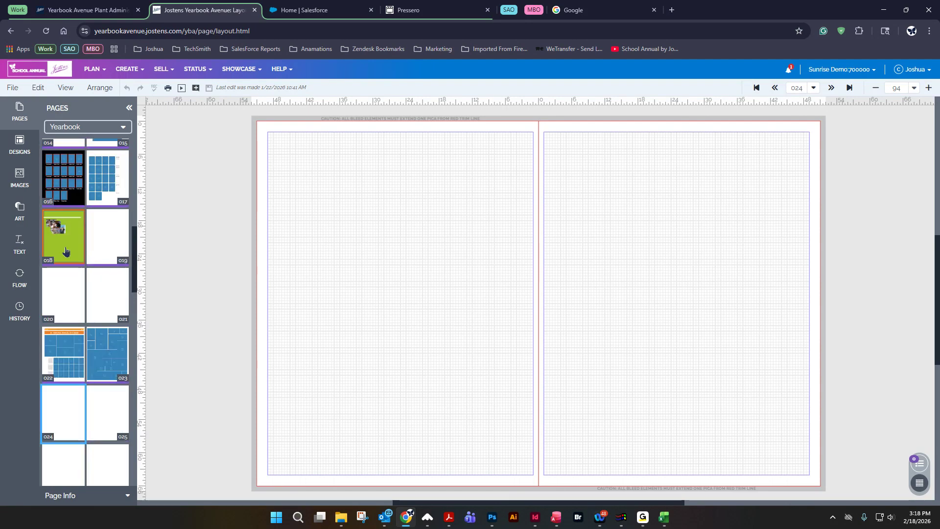
pyautogui.click(65, 245)
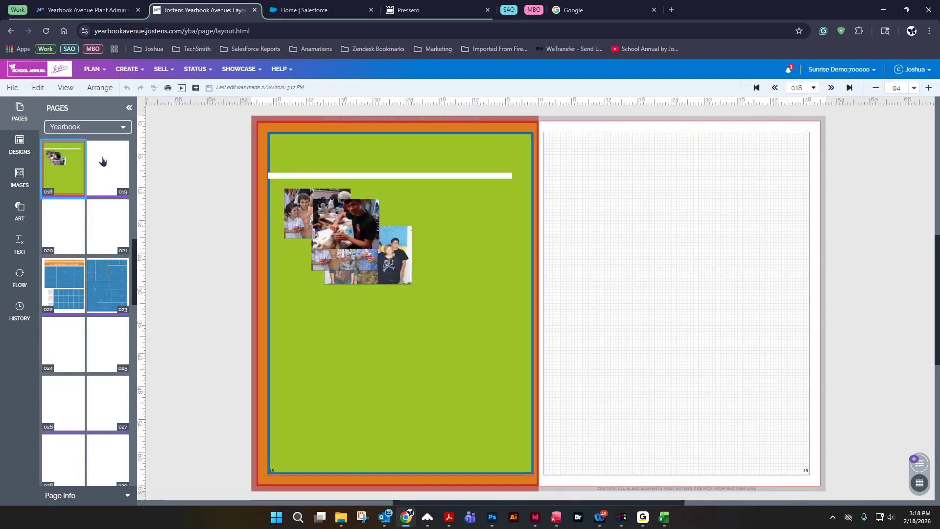
# Show the design templates, examine the template categories, and collapse the Custom category.
pyautogui.click(20, 144)
pyautogui.moveTo(91, 174)
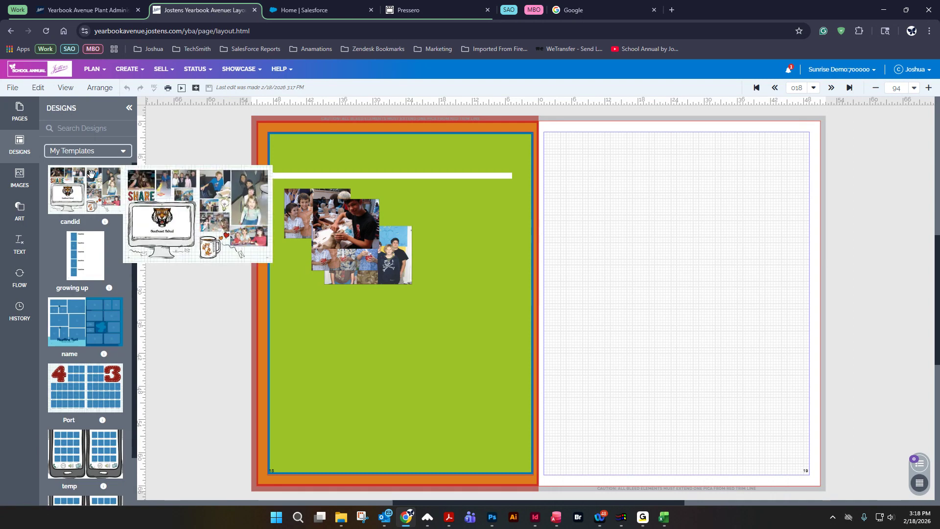
pyautogui.click(88, 151)
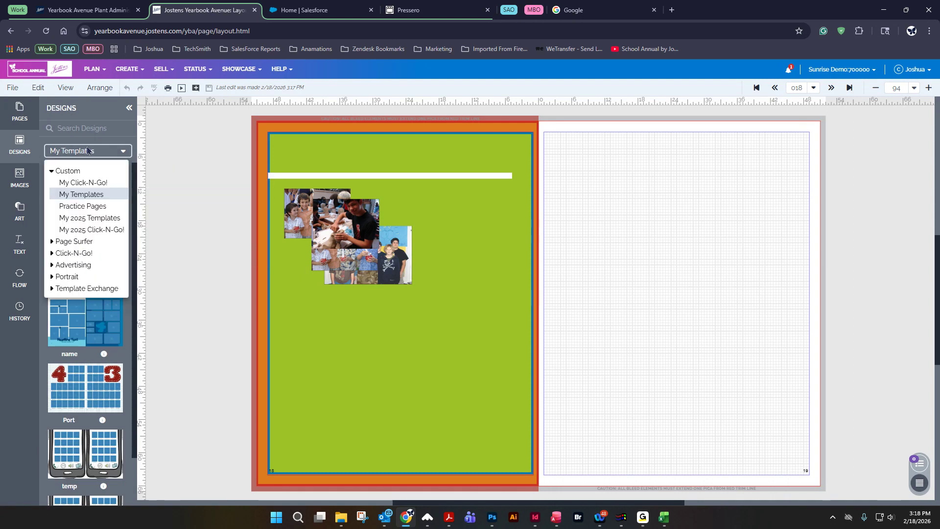
pyautogui.click(51, 175)
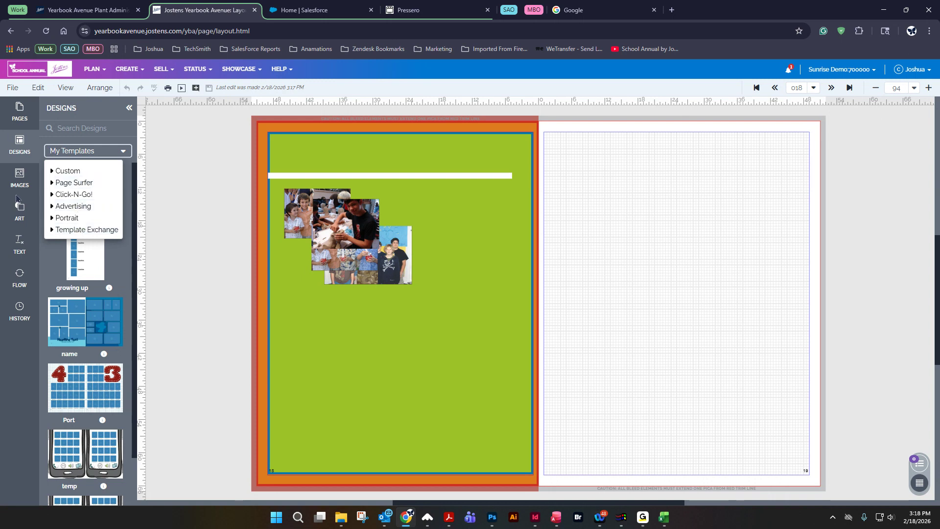
# Show the image library and examine its Portrait and Activity categories, collapsing and re-expanding Activity.
pyautogui.click(19, 177)
pyautogui.click(87, 151)
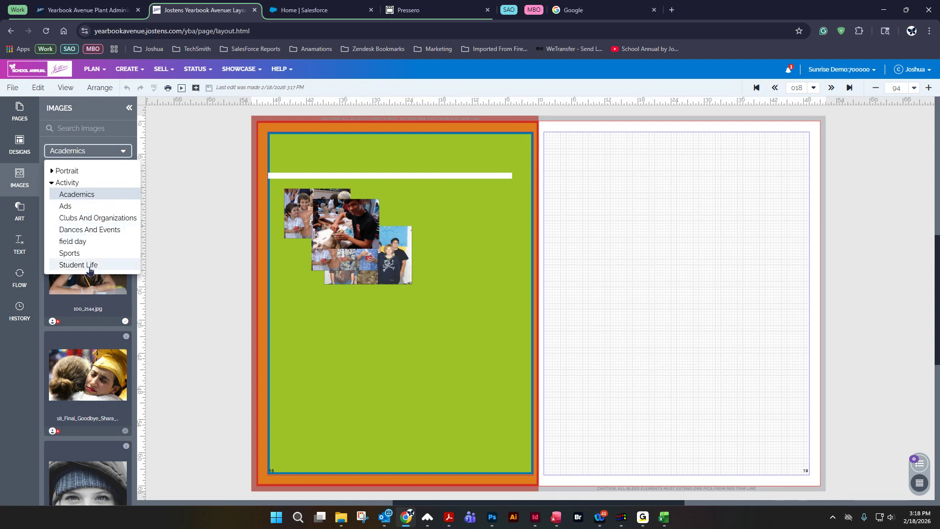
pyautogui.click(51, 183)
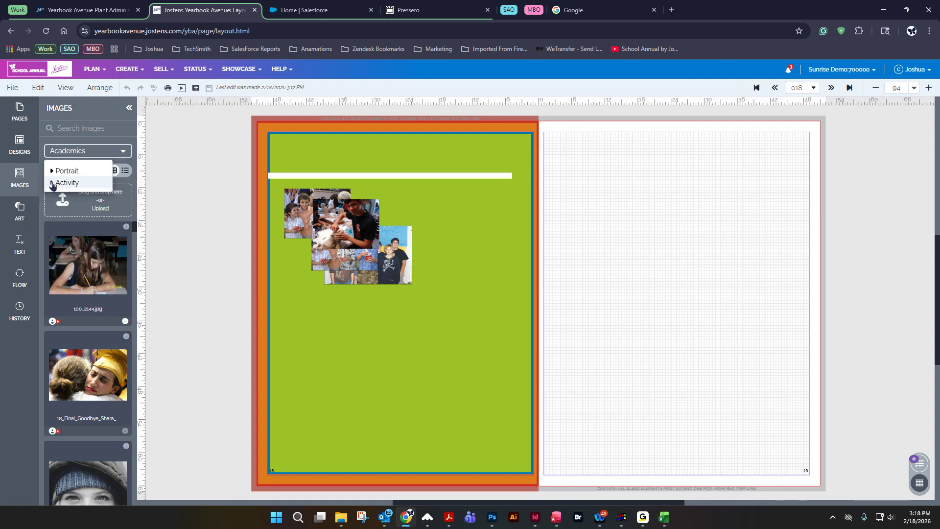
pyautogui.click(52, 183)
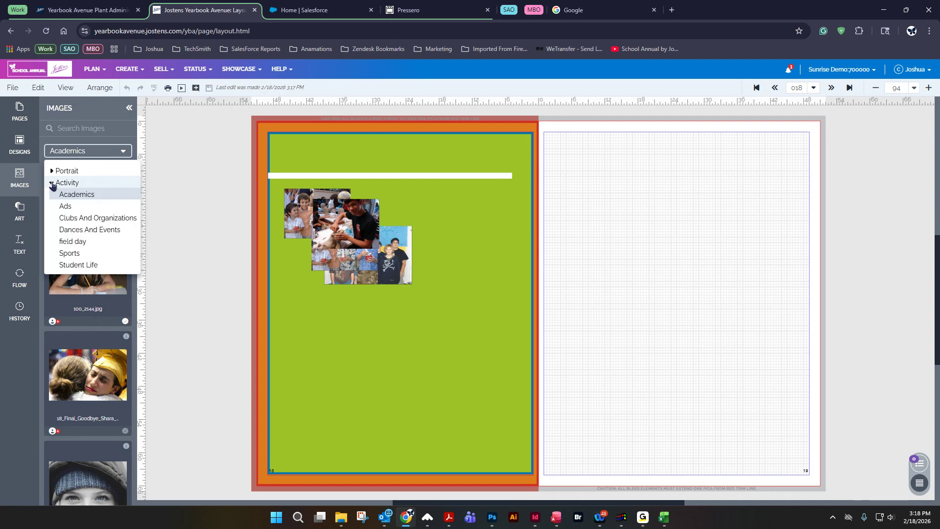
# Show the Clubs And Organizations images, and switch to the grade 5 class folder under Portrait.
pyautogui.click(94, 217)
pyautogui.click(57, 157)
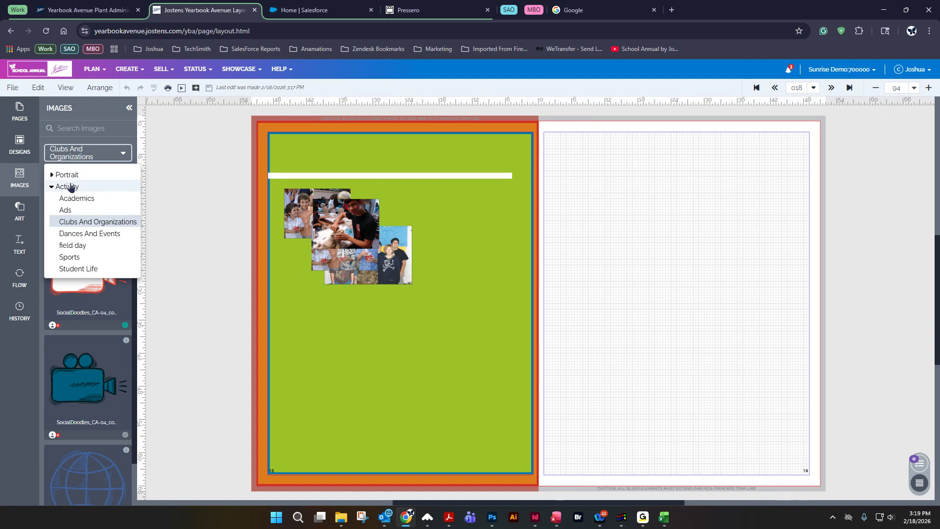
pyautogui.click(51, 175)
pyautogui.click(74, 186)
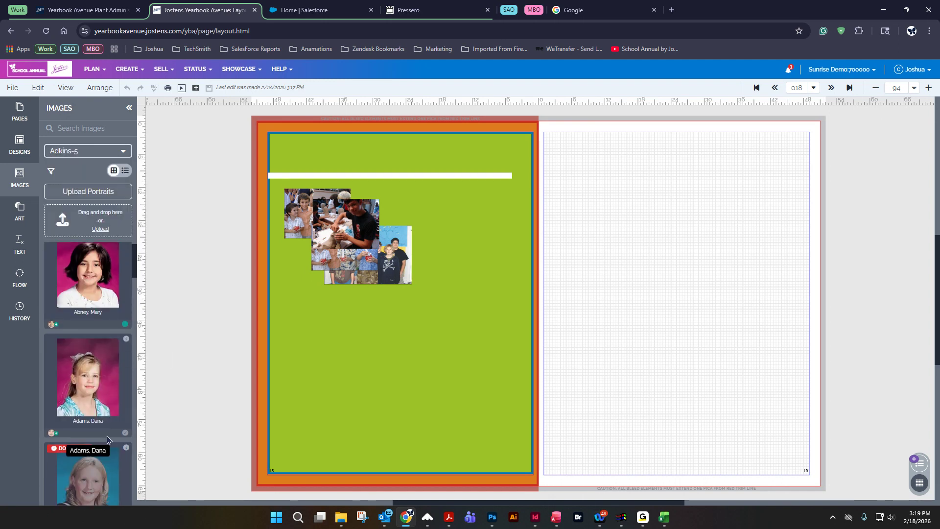
# Place the male teacher's portrait below the photo stack on page 018, and undo the placement.
pyautogui.scroll(-6, 108, 439)
pyautogui.moveTo(81, 275); pyautogui.dragTo(442, 356)
pyautogui.click(585, 316)
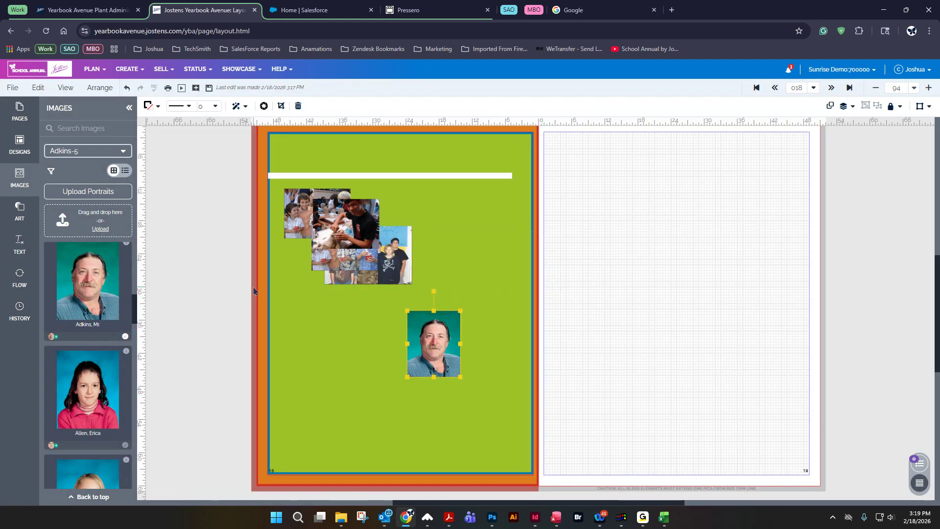
pyautogui.click(127, 89)
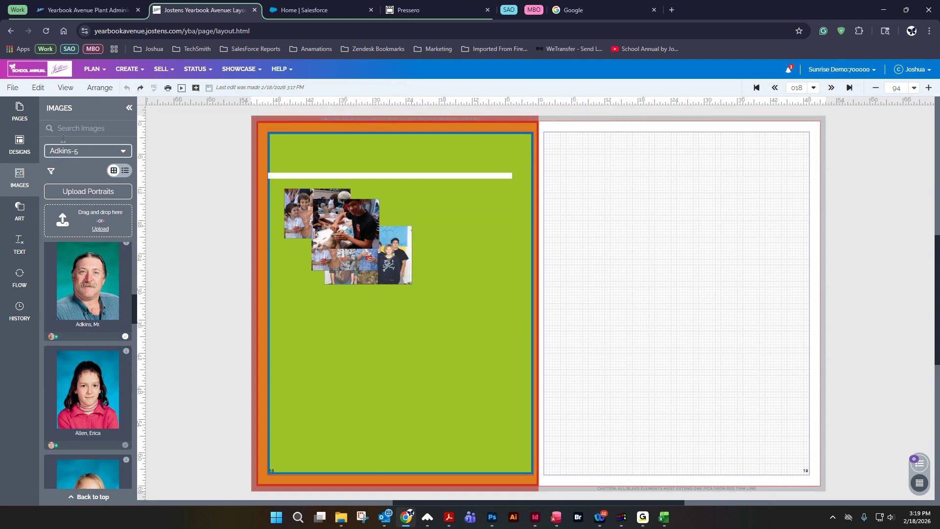
# Collapse the Portrait category and switch the image library to the Academics images under Activity.
pyautogui.click(54, 152)
pyautogui.scroll(2, 74, 191)
pyautogui.click(57, 171)
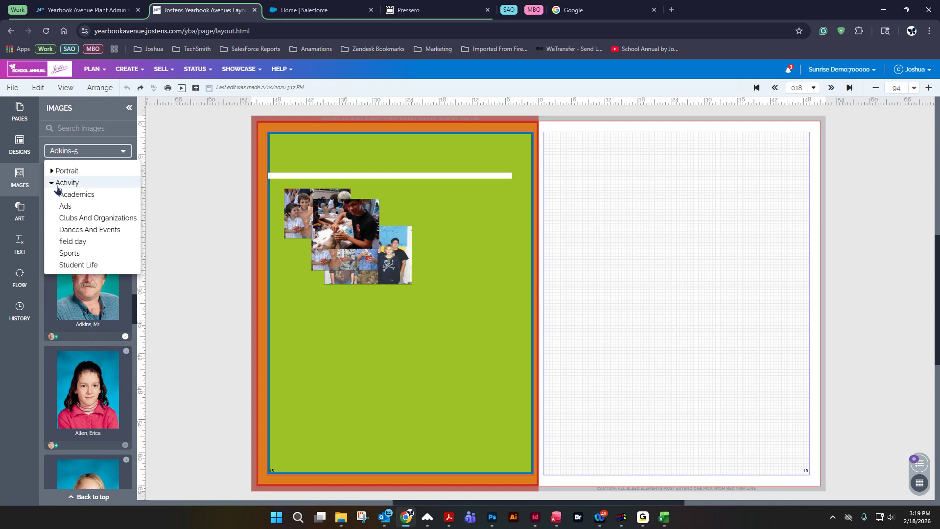
pyautogui.click(66, 194)
# Show the Art, Text and Flow tools in turn, and examine today's saved versions of page 018 in the History.
pyautogui.click(6, 214)
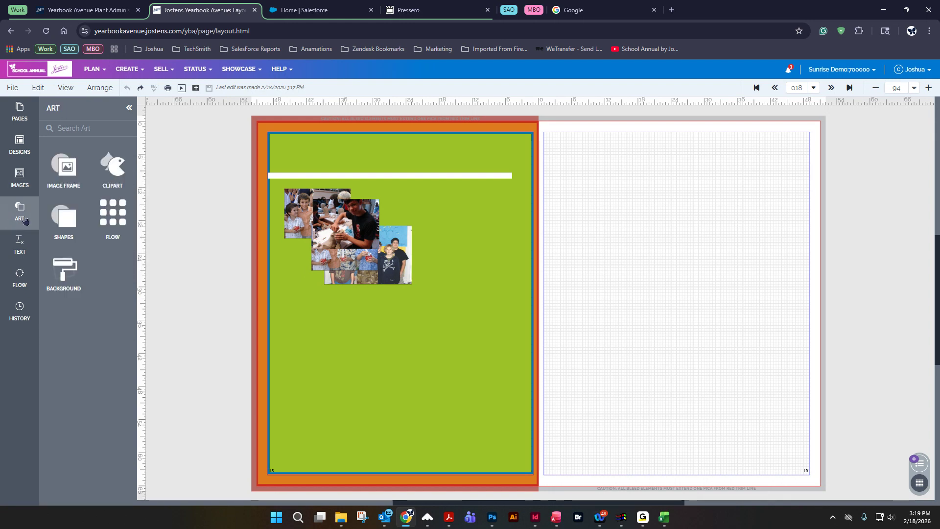
pyautogui.click(19, 244)
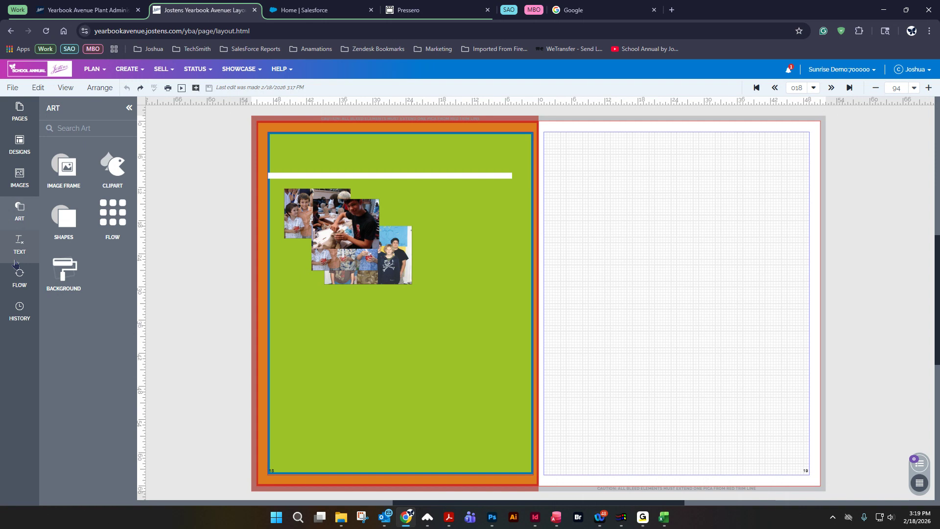
pyautogui.click(26, 293)
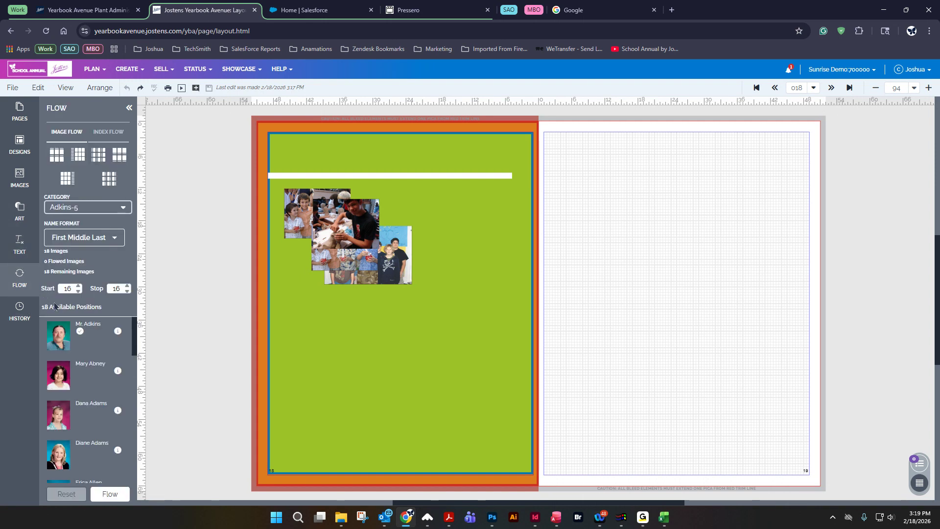
pyautogui.click(35, 323)
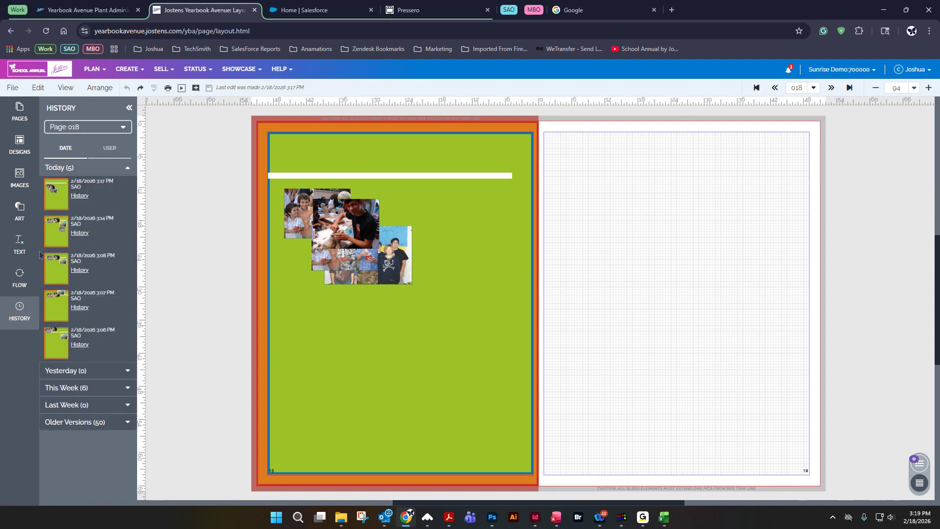
pyautogui.moveTo(57, 180)
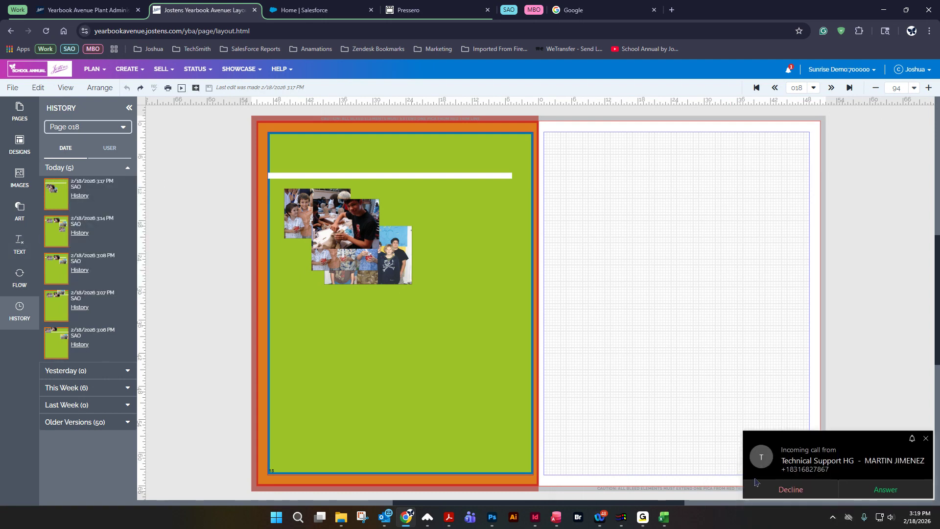
# Place a square image frame on page 19, fill it with 100_2144.jpg, and undo both the photo and the frame.
pyautogui.click(4, 211)
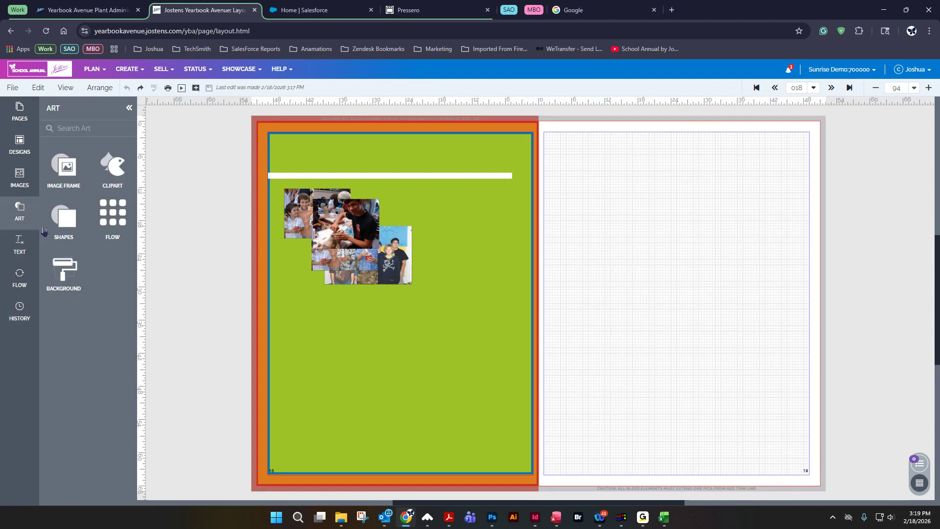
pyautogui.click(61, 168)
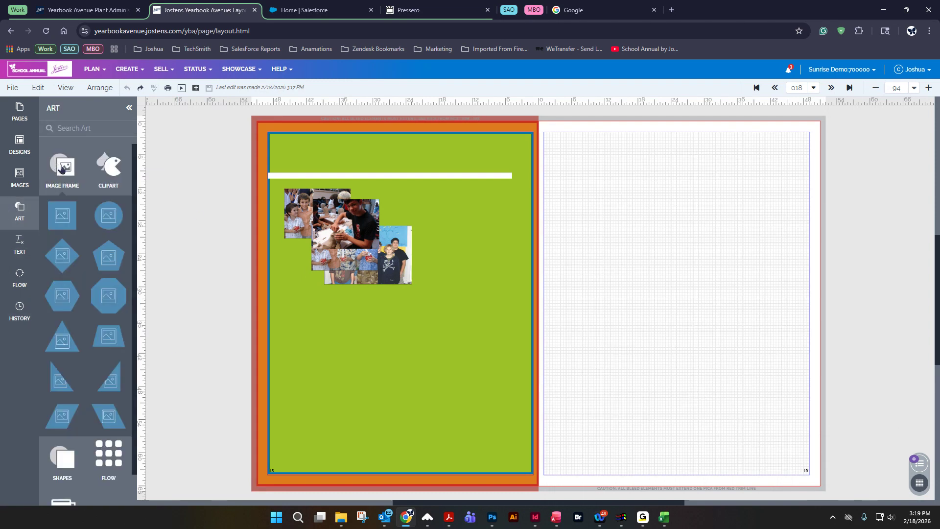
pyautogui.moveTo(64, 218); pyautogui.dragTo(591, 209)
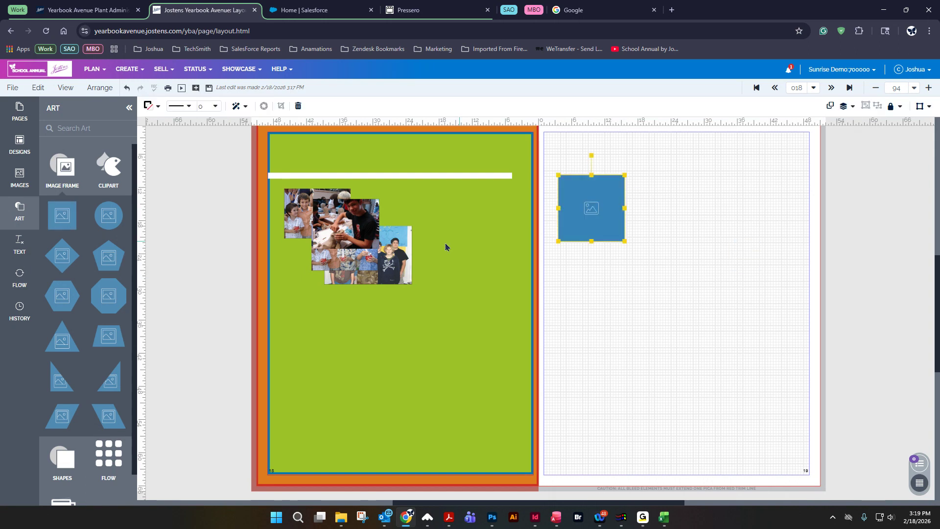
pyautogui.click(20, 177)
pyautogui.moveTo(95, 254); pyautogui.dragTo(599, 217)
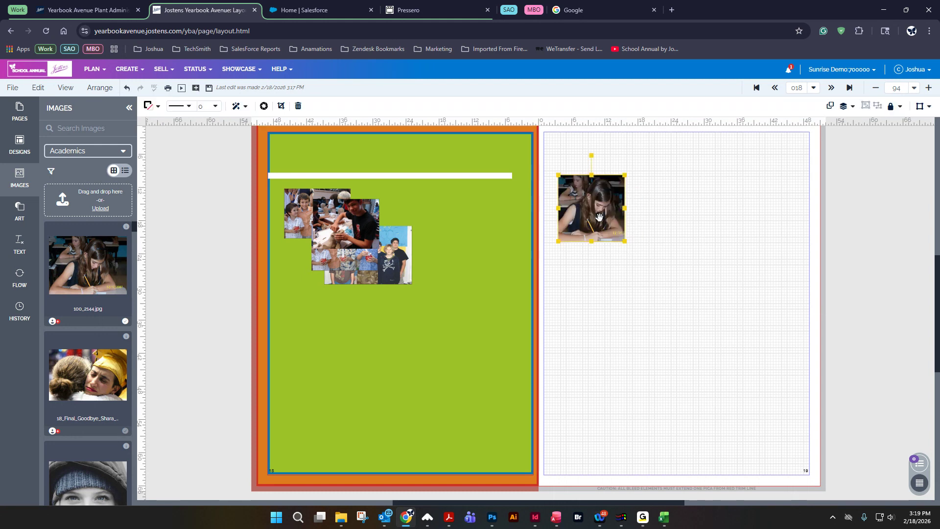
pyautogui.hotkey('ctrl', 'z')
pyautogui.hotkey('ctrl', 'z')
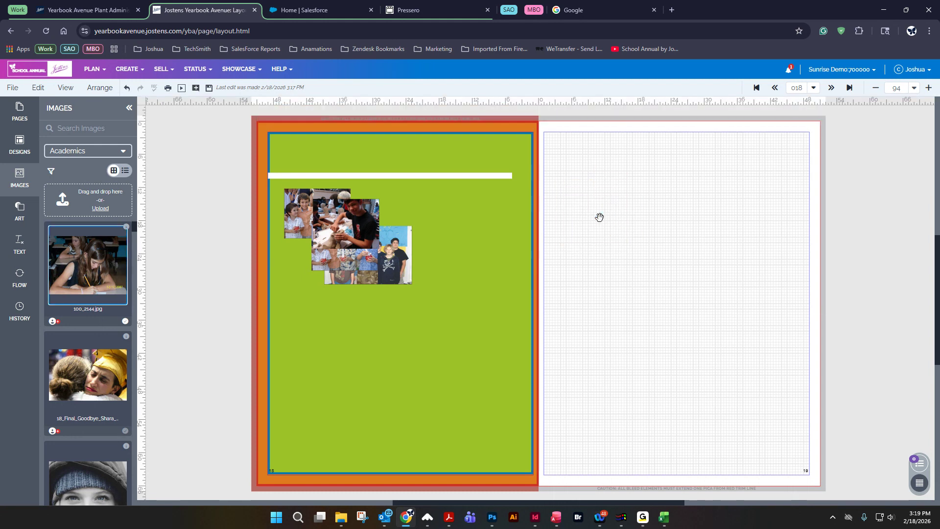
# Place 100_2144.jpg directly on page 19 without a frame, and undo the photo and its automatic frame.
pyautogui.moveTo(107, 259); pyautogui.dragTo(612, 212)
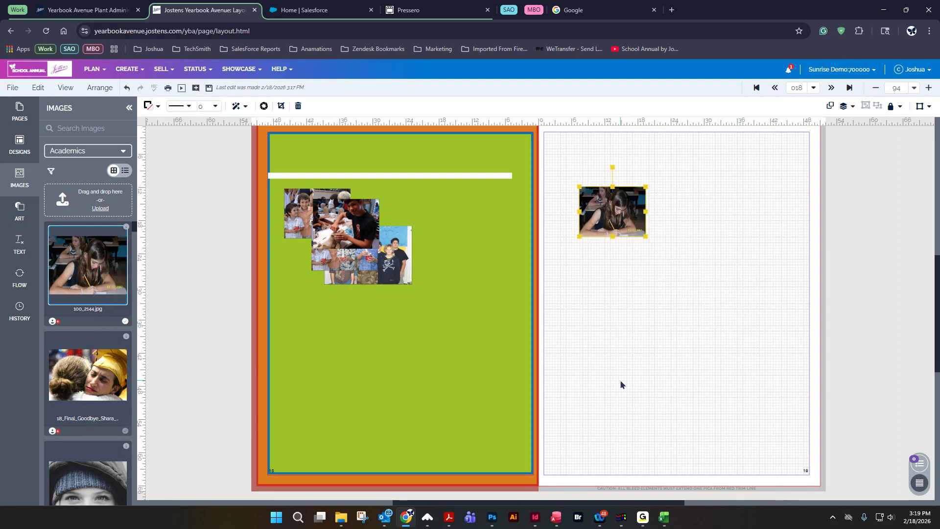
pyautogui.hotkey('ctrl', 'z')
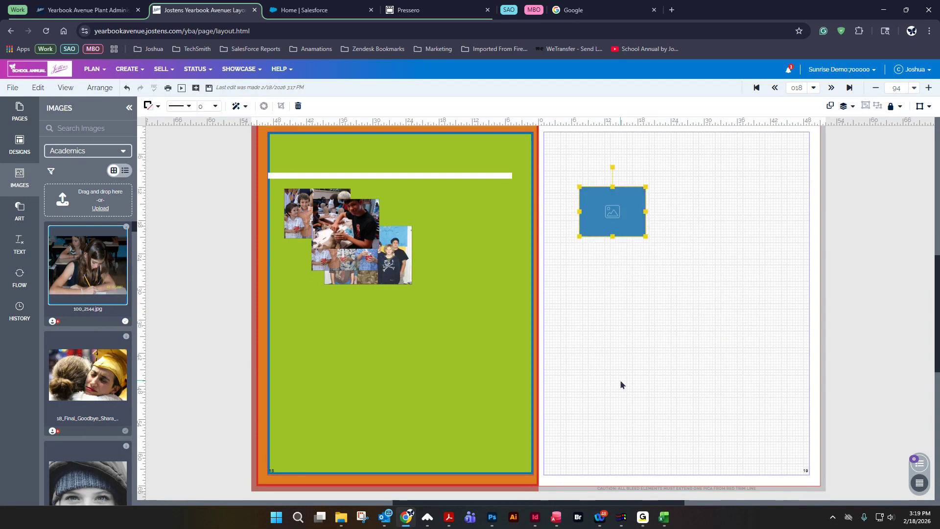
pyautogui.hotkey('ctrl', 'z')
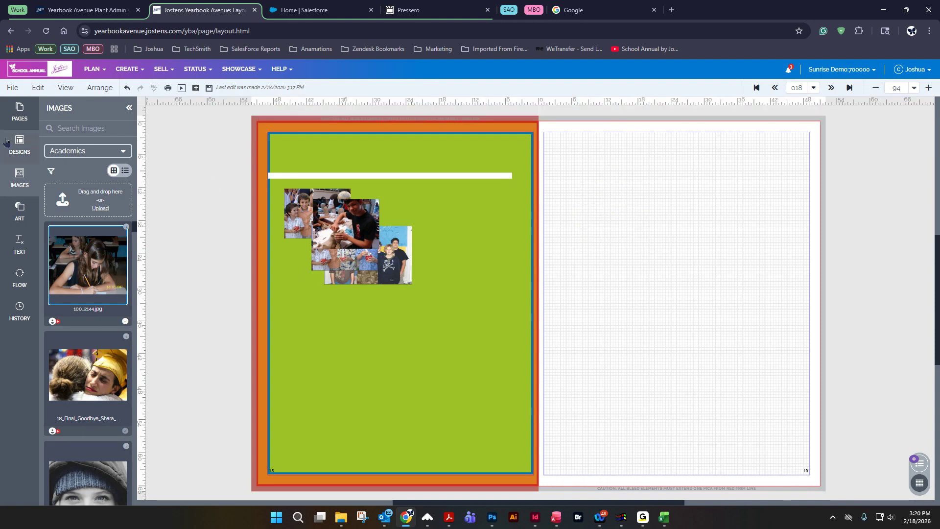
# Add a square image frame in the upper-left margin corner of page 19 and resize it to a tall rectangle.
pyautogui.click(18, 219)
pyautogui.click(74, 169)
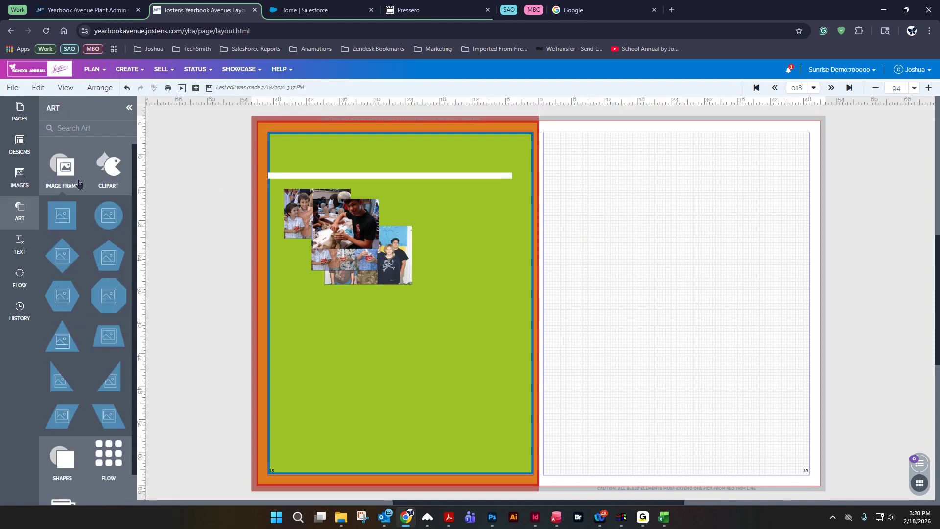
pyautogui.moveTo(67, 214); pyautogui.dragTo(598, 207)
pyautogui.moveTo(581, 170); pyautogui.dragTo(583, 170)
pyautogui.click(680, 263)
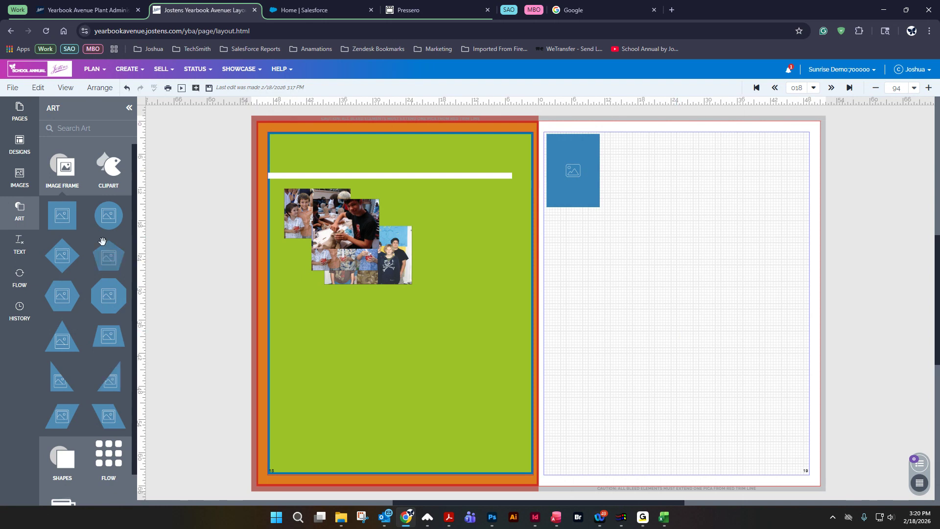
# Arrange four octagonal image frames around a circular one on the lower half of page 19, and delete all five.
pyautogui.moveTo(109, 216); pyautogui.dragTo(692, 371)
pyautogui.moveTo(108, 296); pyautogui.dragTo(627, 331)
pyautogui.moveTo(736, 434); pyautogui.dragTo(635, 290)
pyautogui.click(686, 285)
pyautogui.moveTo(706, 374); pyautogui.dragTo(682, 342)
pyautogui.moveTo(104, 301); pyautogui.dragTo(737, 288)
pyautogui.moveTo(98, 300); pyautogui.dragTo(628, 386)
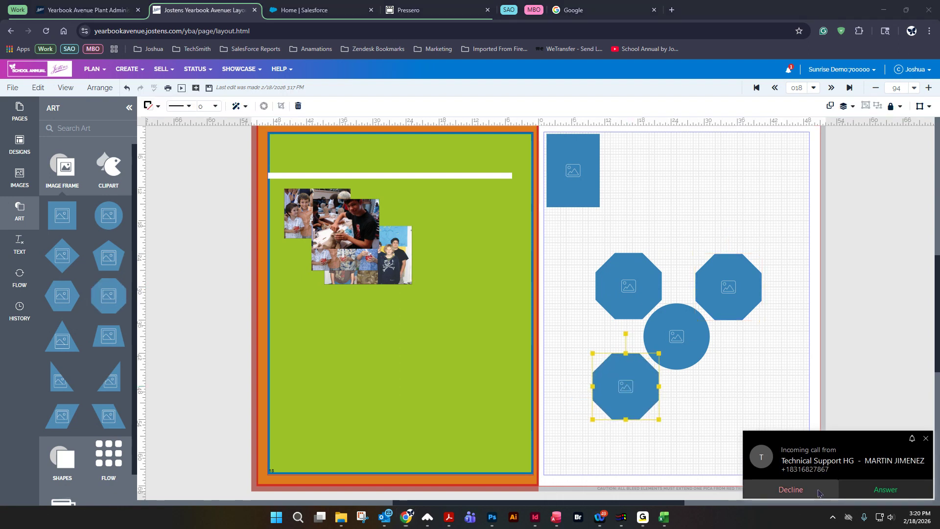
pyautogui.moveTo(116, 296); pyautogui.dragTo(731, 389)
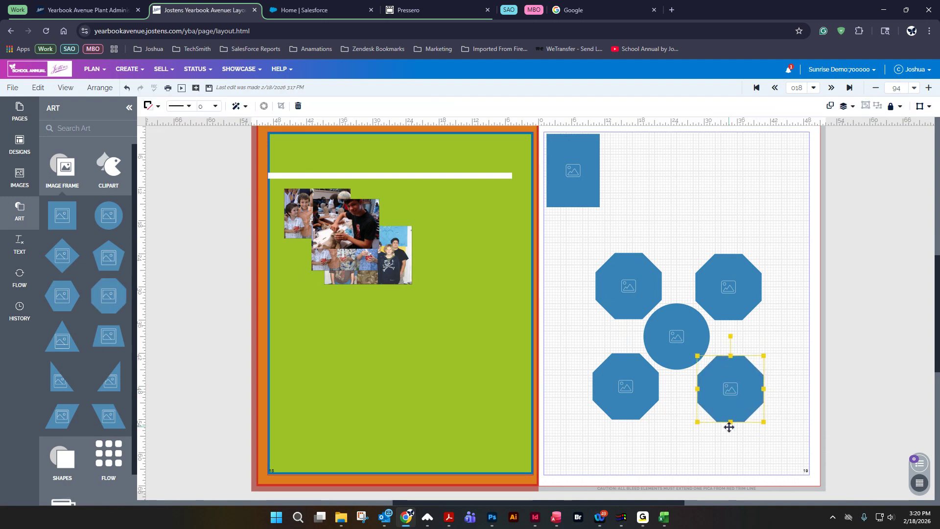
pyautogui.click(770, 454)
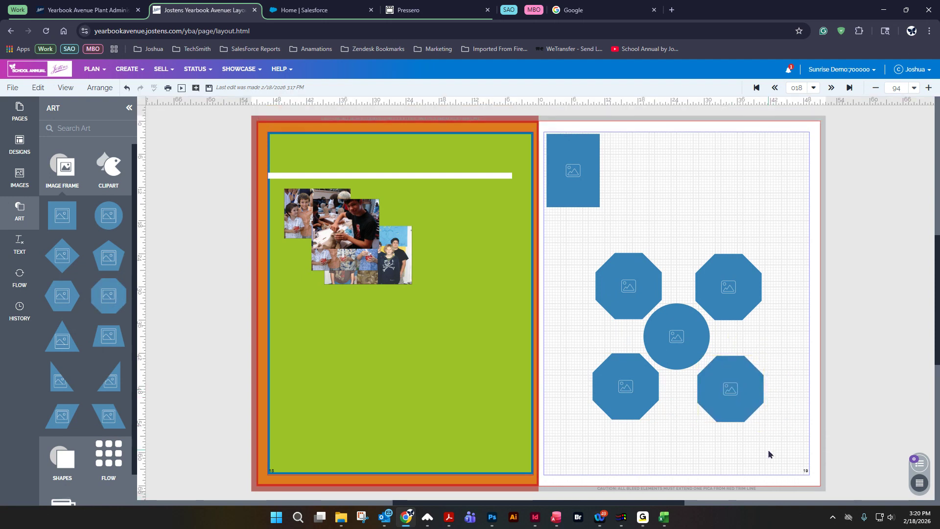
pyautogui.moveTo(750, 456); pyautogui.dragTo(594, 272)
pyautogui.press('Delete')
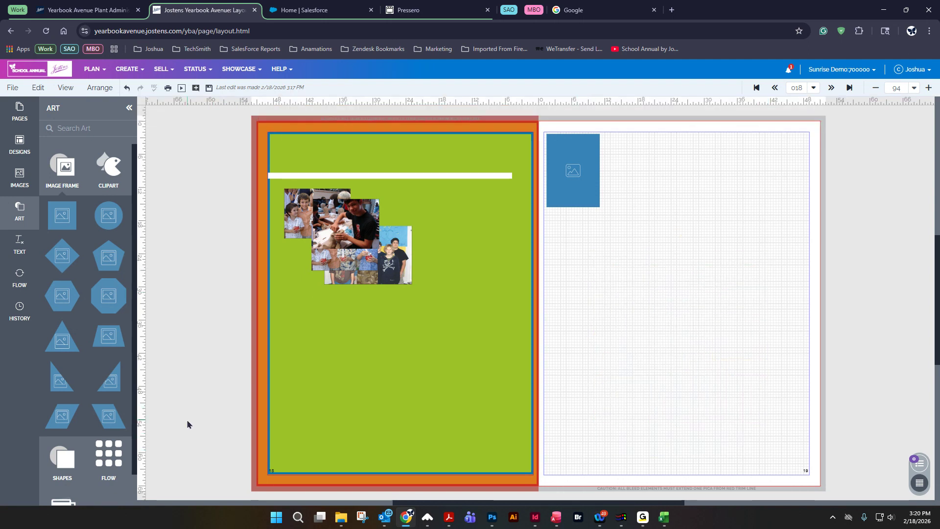
# Compare the plain shapes with the image frames, and add two square image frames diagonally, corner to corner, on lower page 19.
pyautogui.click(67, 162)
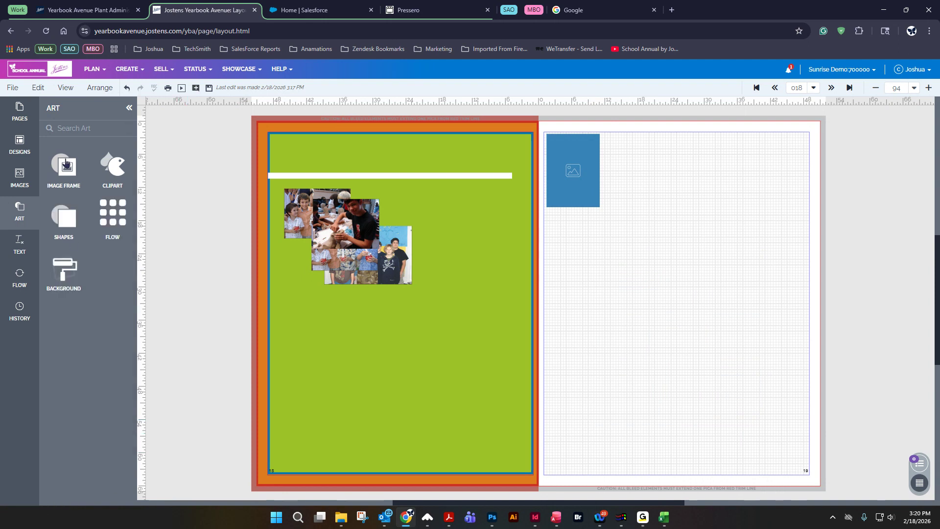
pyautogui.click(67, 229)
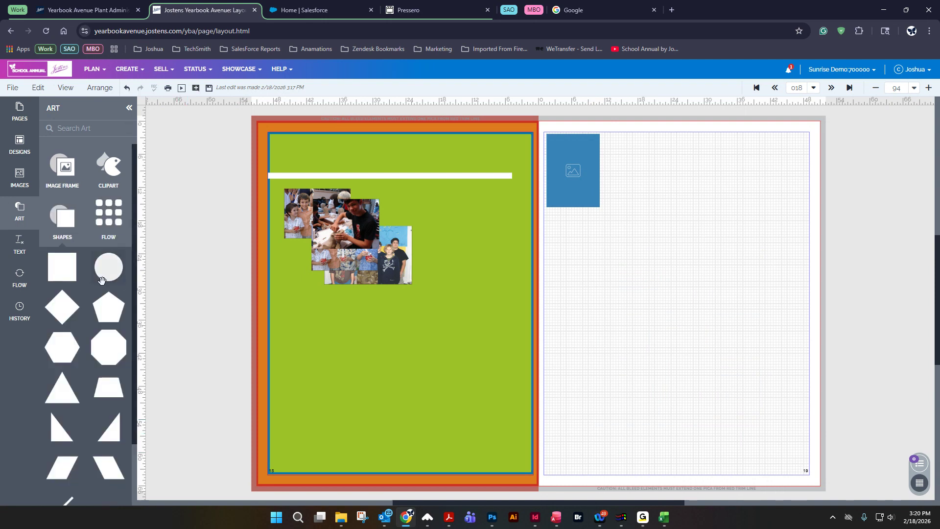
pyautogui.click(67, 160)
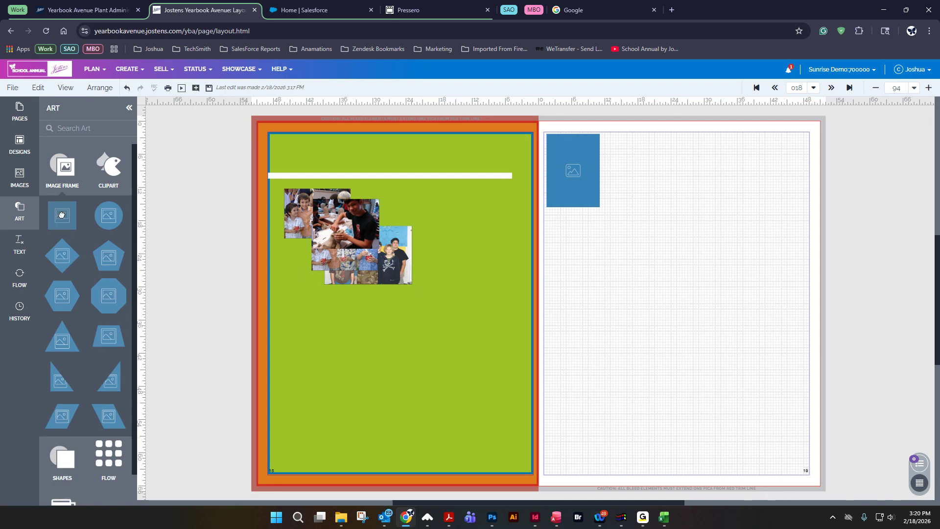
pyautogui.moveTo(62, 215); pyautogui.dragTo(618, 300)
pyautogui.moveTo(61, 215); pyautogui.dragTo(673, 378)
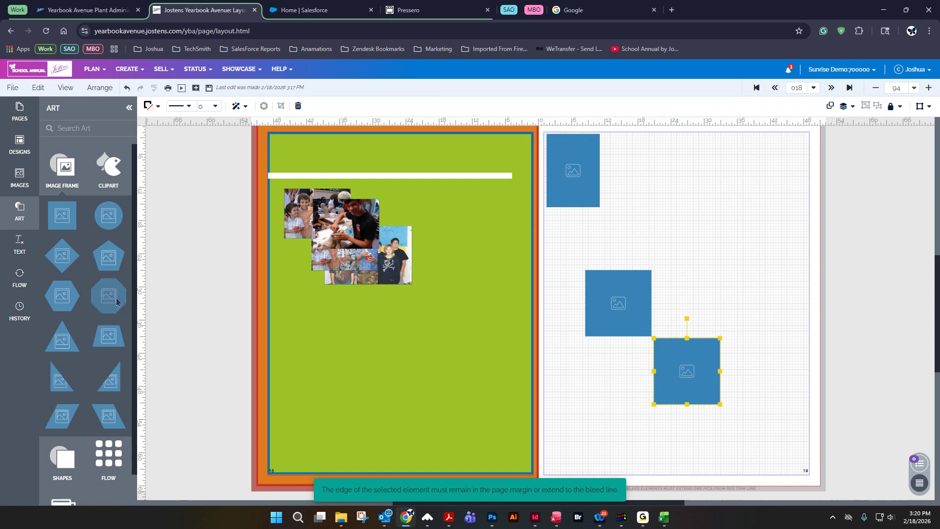
# Add two plain square shapes in the open corners beside the image frames to complete a two-by-two checkerboard.
pyautogui.click(62, 460)
pyautogui.moveTo(66, 266); pyautogui.dragTo(683, 311)
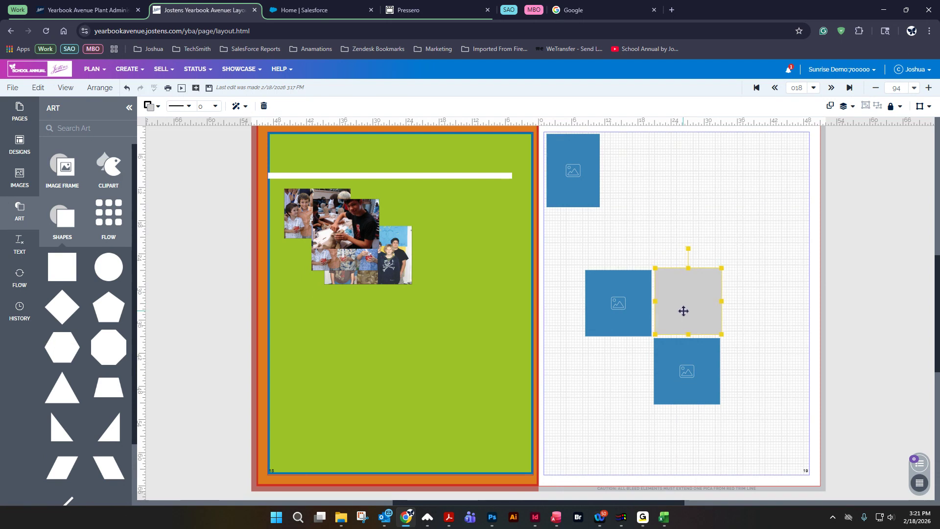
pyautogui.moveTo(62, 267); pyautogui.dragTo(628, 378)
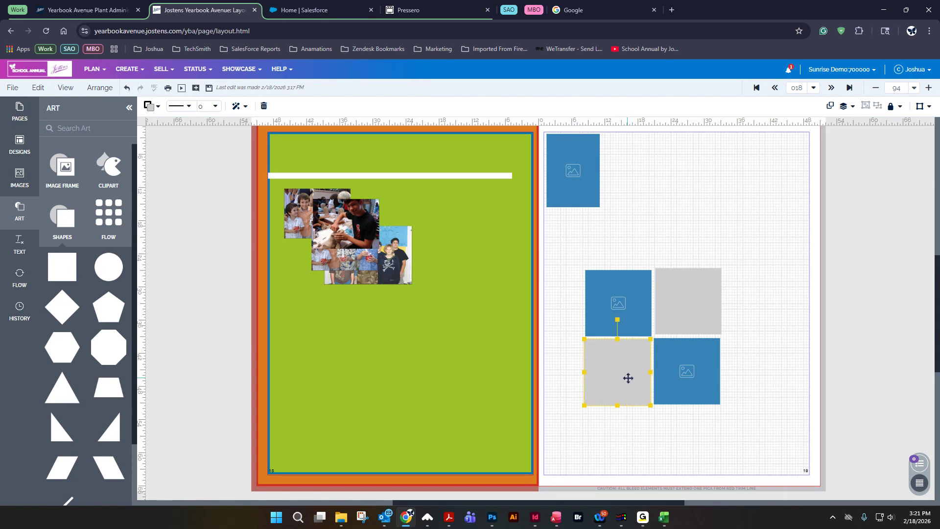
# Fill the checkerboard's upper-right square shape with RA Freshwater blue, and recolor it RA Guava red from the colors used on the page.
pyautogui.click(700, 319)
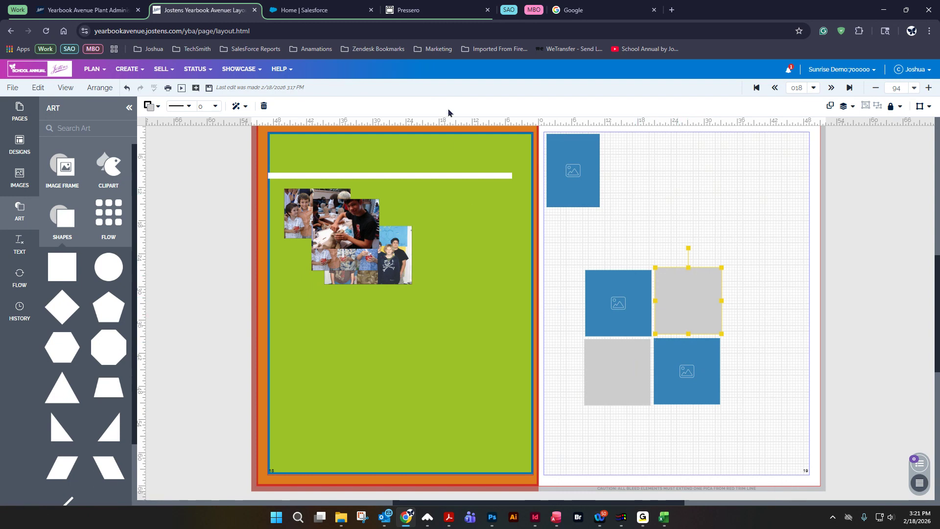
pyautogui.click(149, 106)
pyautogui.click(202, 199)
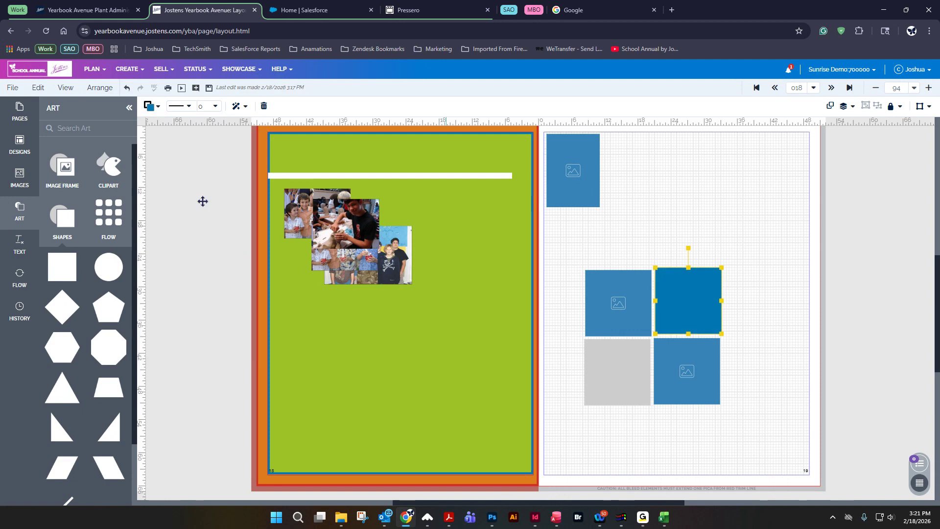
pyautogui.click(149, 107)
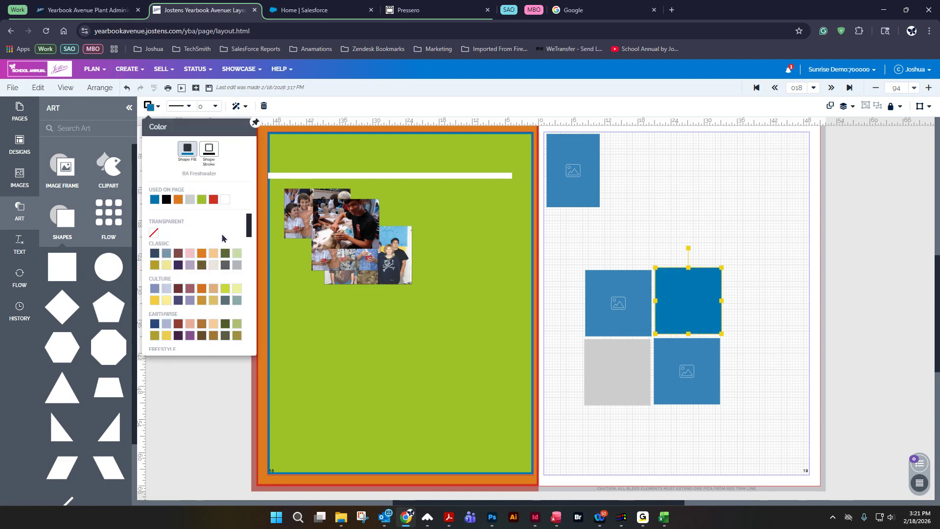
pyautogui.click(214, 199)
# Recolor the checkerboard's upper-right square shape with the orange-red swatch from the Summer palette.
pyautogui.click(150, 107)
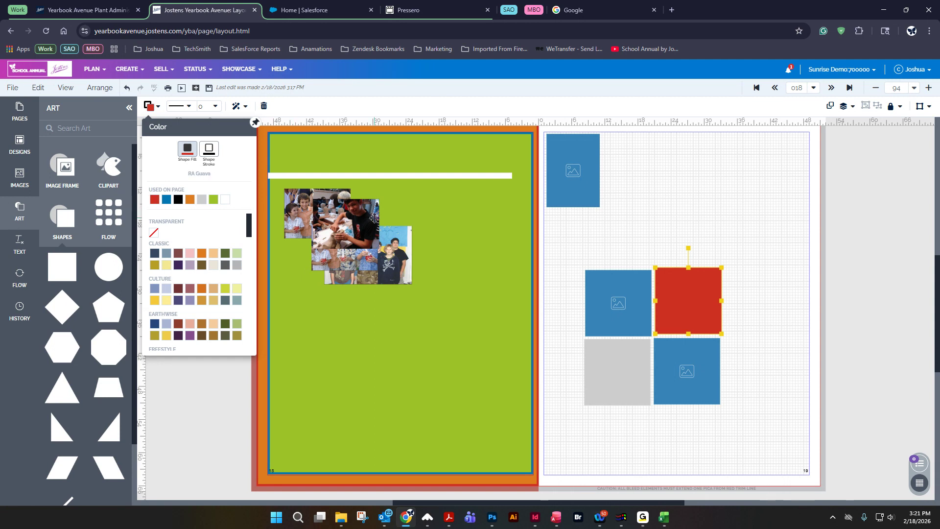
pyautogui.scroll(-3, 206, 287)
pyautogui.scroll(-6, 206, 288)
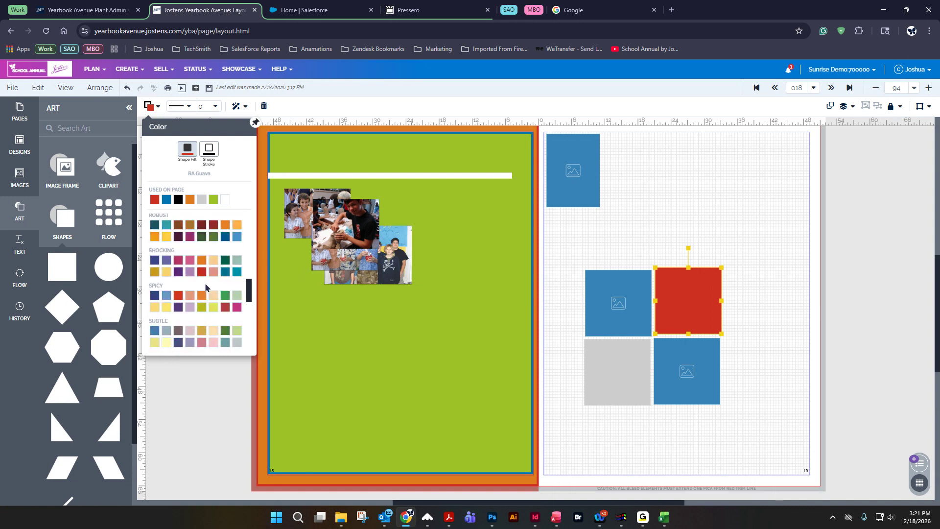
pyautogui.scroll(-3, 206, 287)
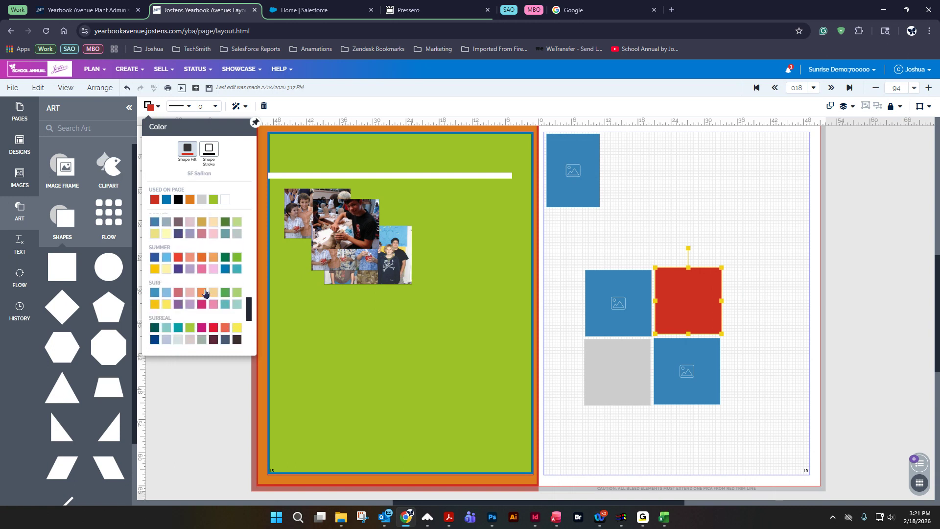
pyautogui.click(177, 258)
pyautogui.moveTo(684, 316); pyautogui.dragTo(684, 318)
# Fill the checkerboard's lower-left square shape with the dark red CL Cinnabar swatch from the Culture palette.
pyautogui.click(634, 367)
pyautogui.click(149, 106)
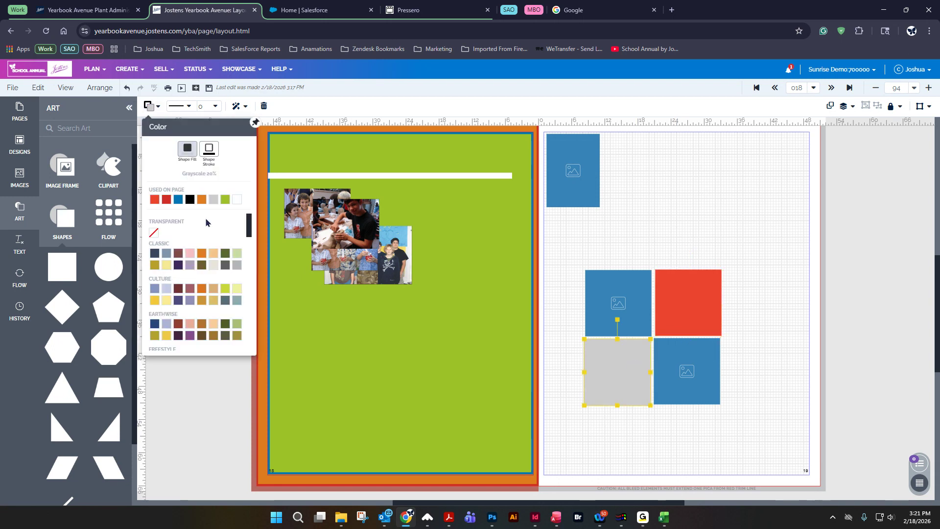
pyautogui.click(178, 288)
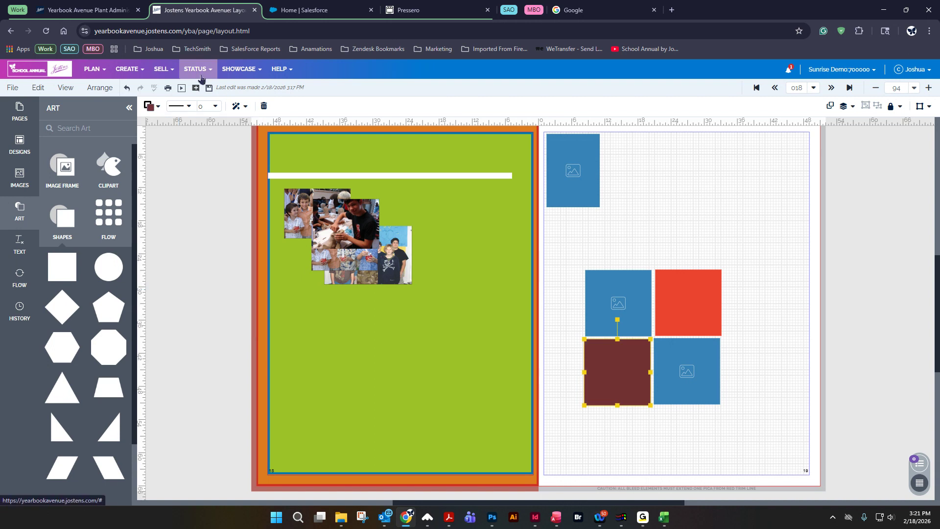
# Give the checkerboard's dark red square a stroke in the green already used on the page, 4 pt thick.
pyautogui.click(149, 106)
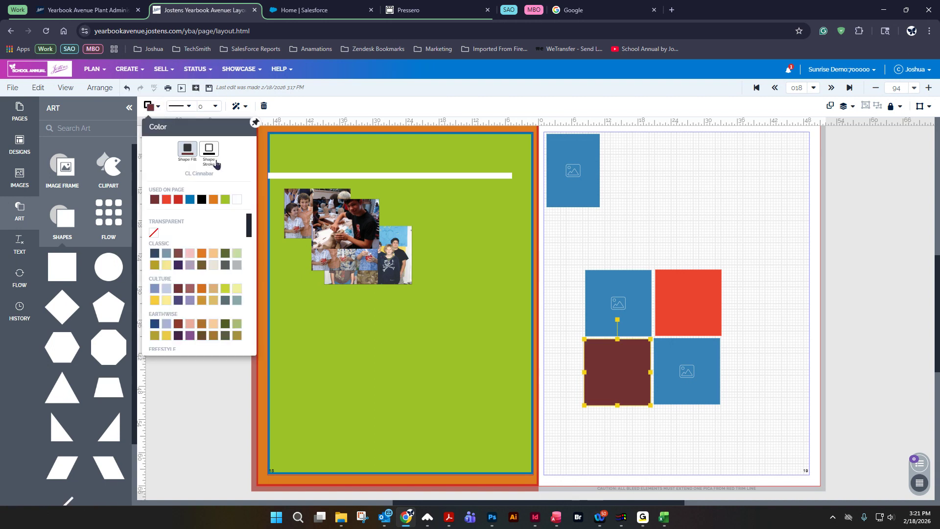
pyautogui.click(214, 153)
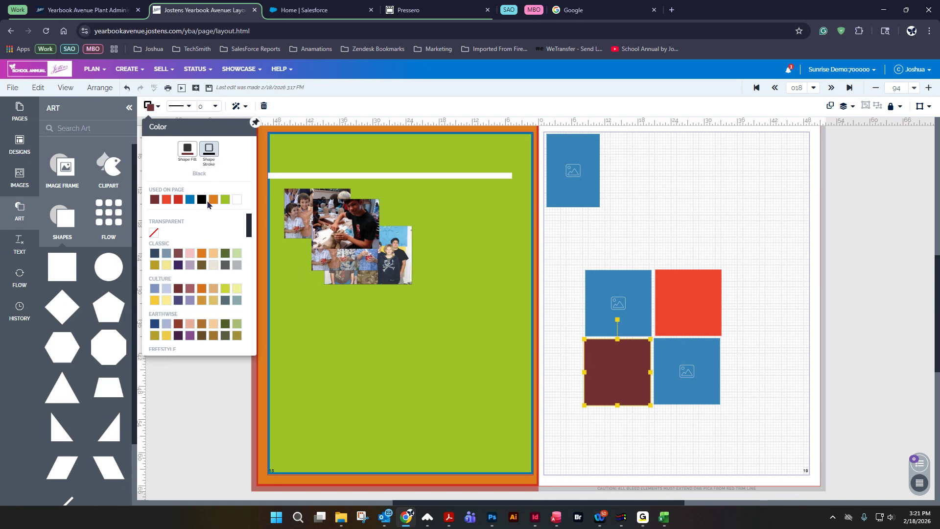
pyautogui.click(225, 198)
pyautogui.click(222, 200)
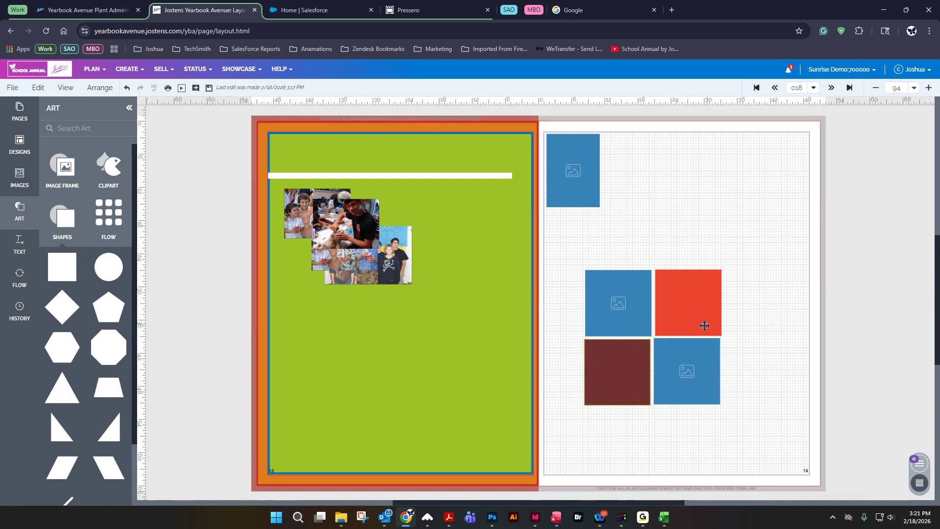
pyautogui.click(637, 355)
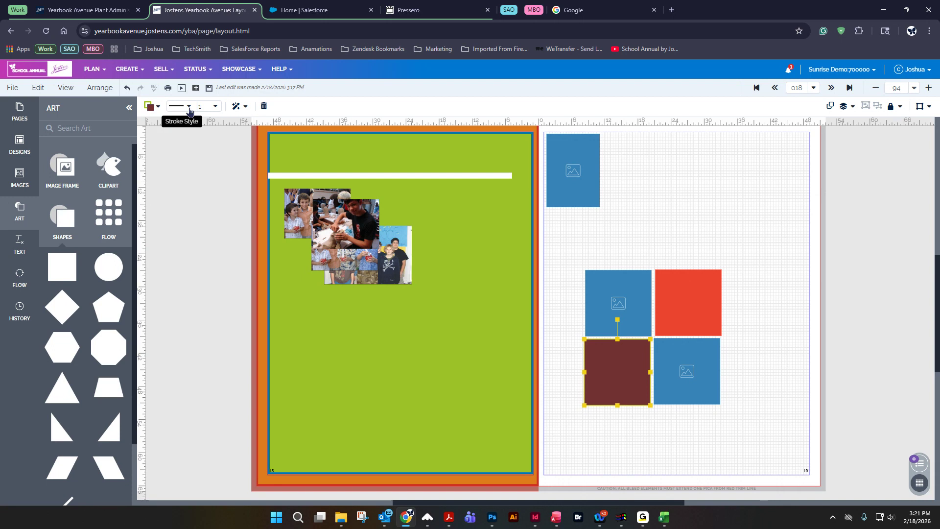
pyautogui.click(216, 106)
pyautogui.click(222, 238)
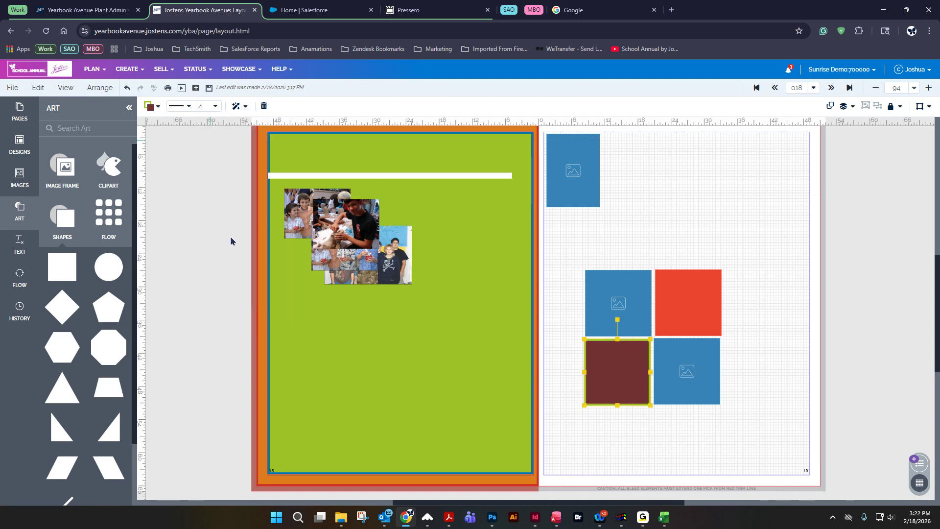
pyautogui.click(690, 439)
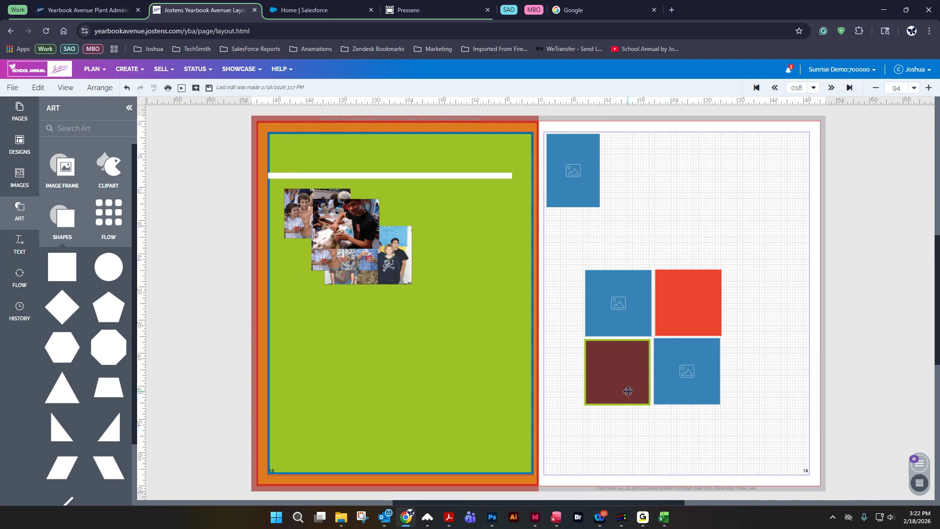
# Apply a dashed stroke to the checkerboard's orange-red square.
pyautogui.click(685, 293)
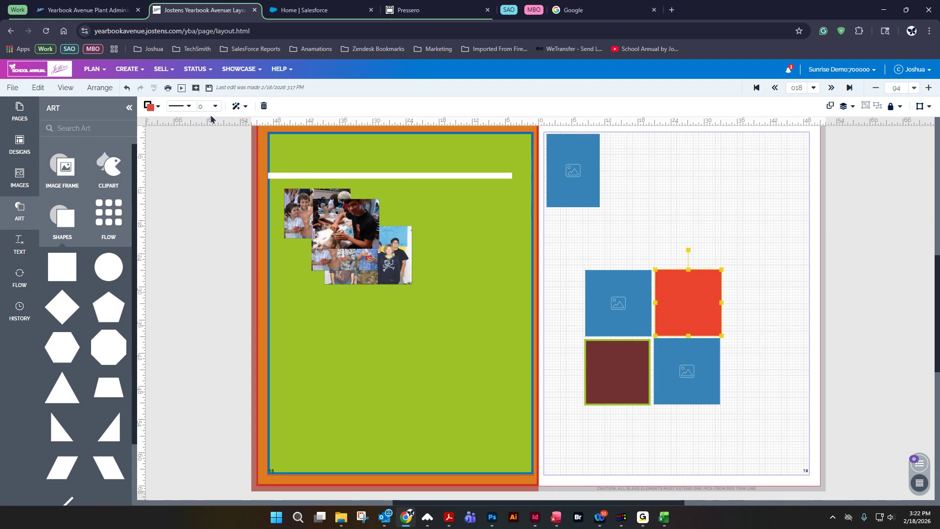
pyautogui.click(185, 106)
pyautogui.click(191, 141)
pyautogui.click(185, 106)
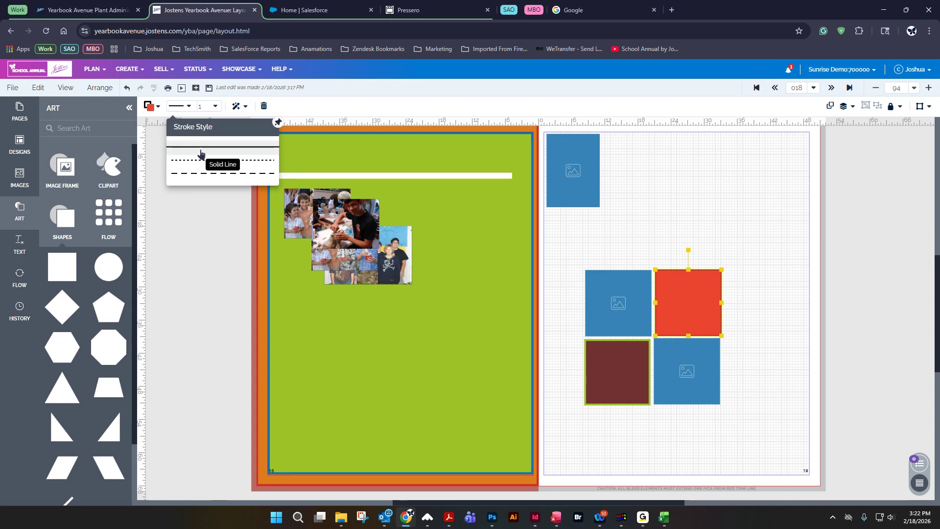
pyautogui.click(199, 174)
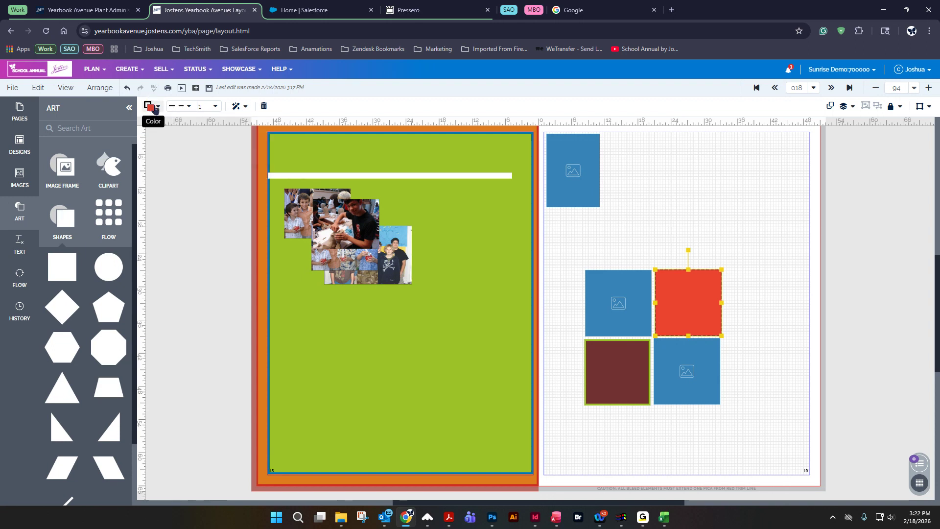
# Try the page's blue as the dashed square's fill, and settle on the RA Guava red already used on the page.
pyautogui.click(153, 107)
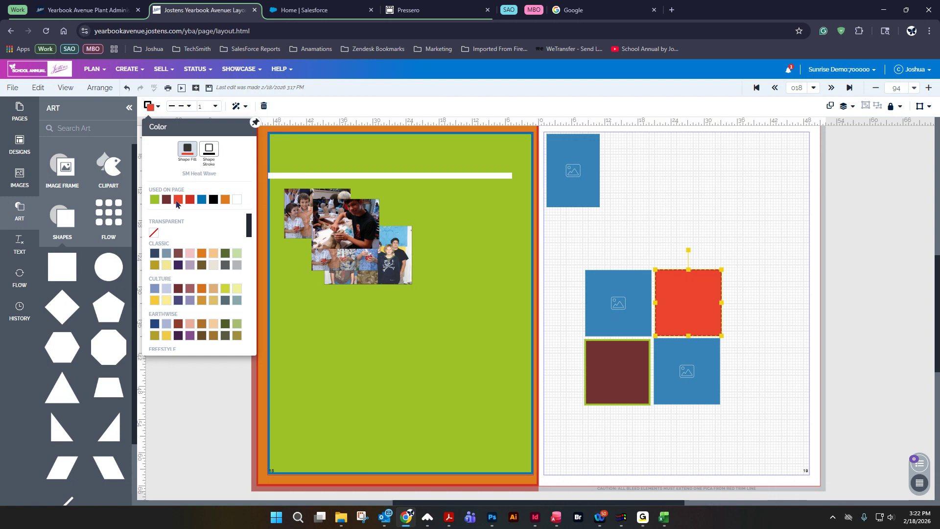
pyautogui.click(202, 200)
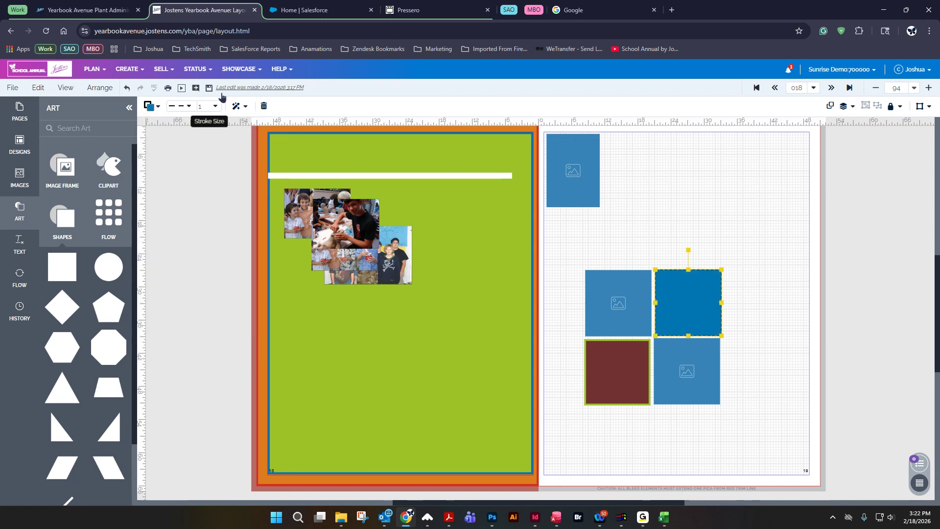
pyautogui.click(156, 110)
pyautogui.click(191, 199)
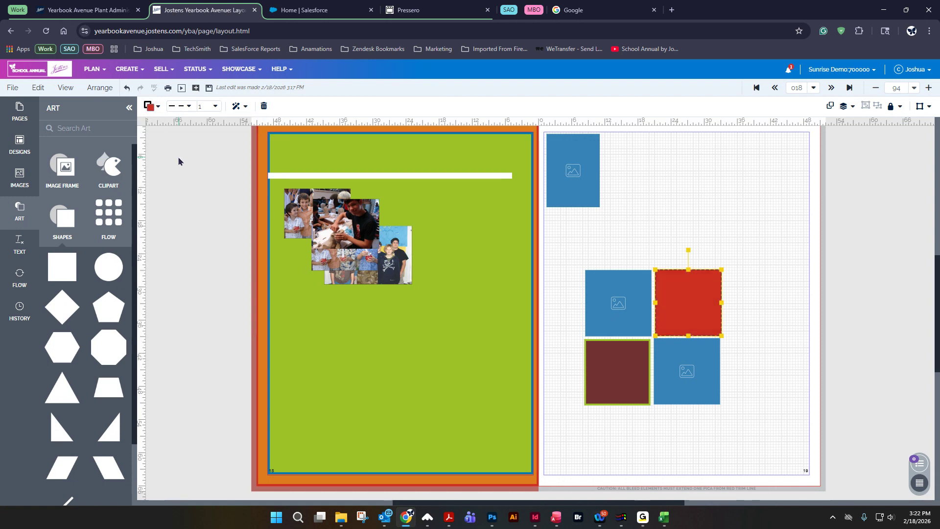
# Color the red square's dashed stroke with the page's blue and set its thickness to 8 pt.
pyautogui.click(209, 149)
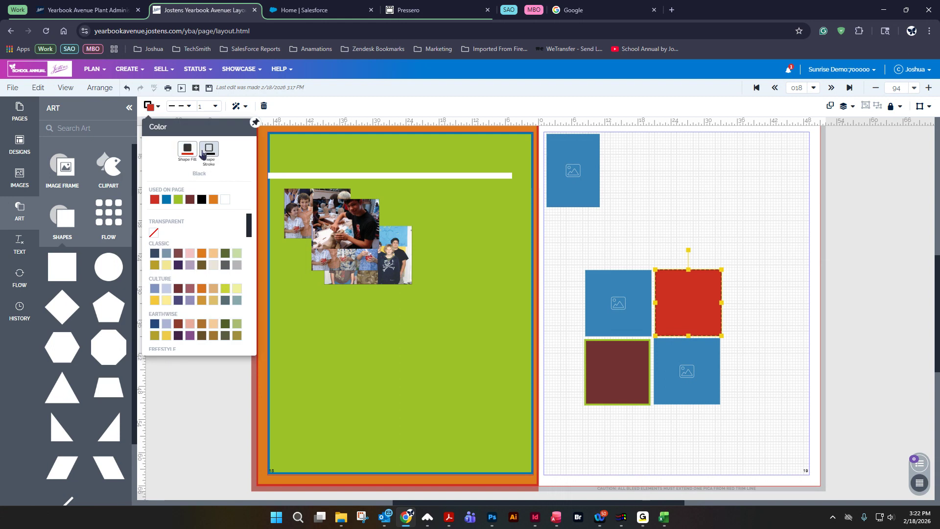
pyautogui.click(167, 199)
pyautogui.click(214, 108)
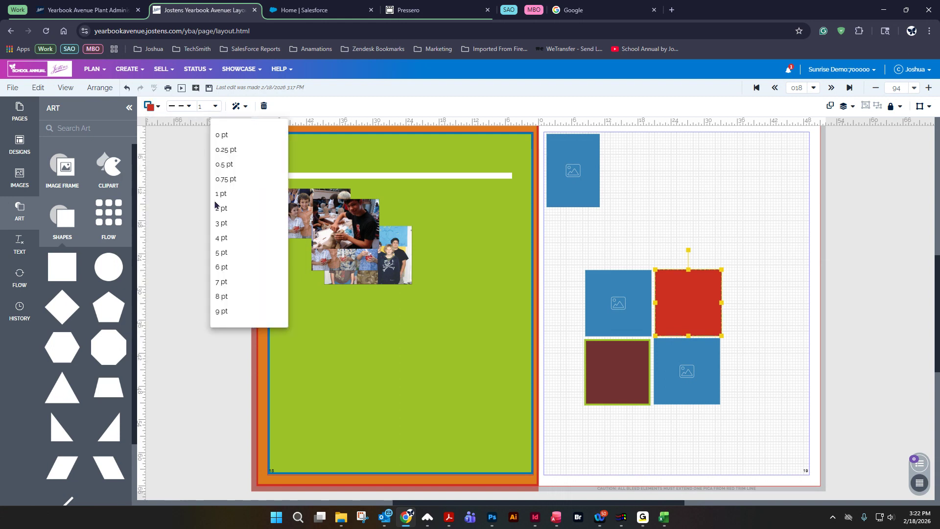
pyautogui.click(232, 297)
pyautogui.click(777, 292)
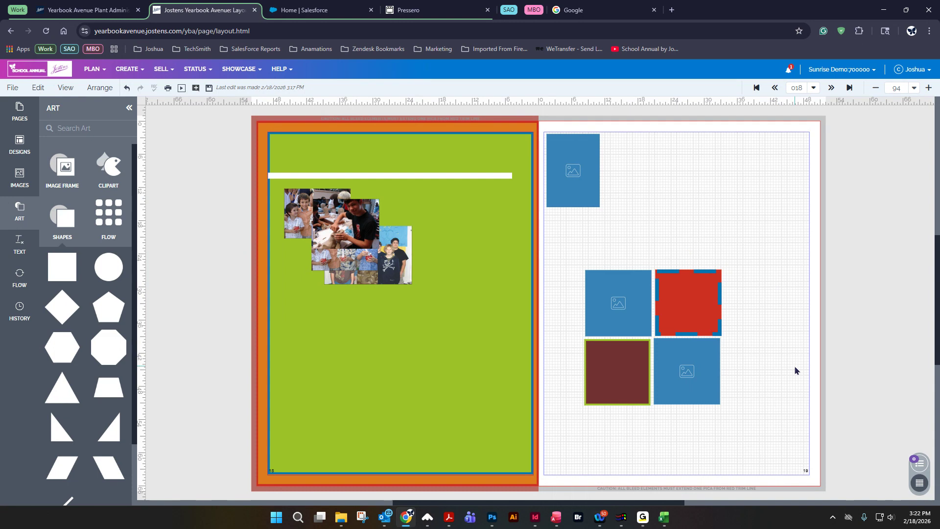
# Move the dashed red square to the top of page 18, stretch it into a margin-to-margin banner and send it behind the image frame.
pyautogui.moveTo(684, 301); pyautogui.dragTo(815, 165)
pyautogui.click(843, 107)
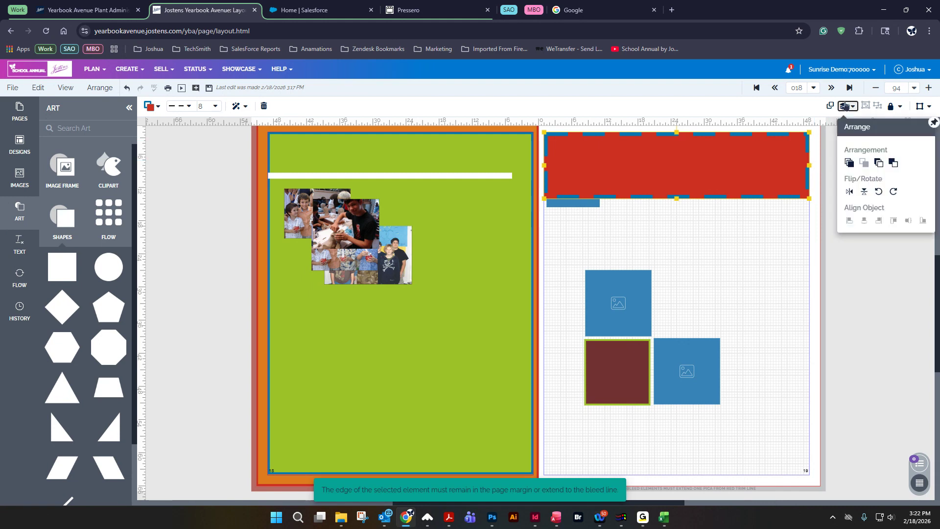
pyautogui.click(890, 163)
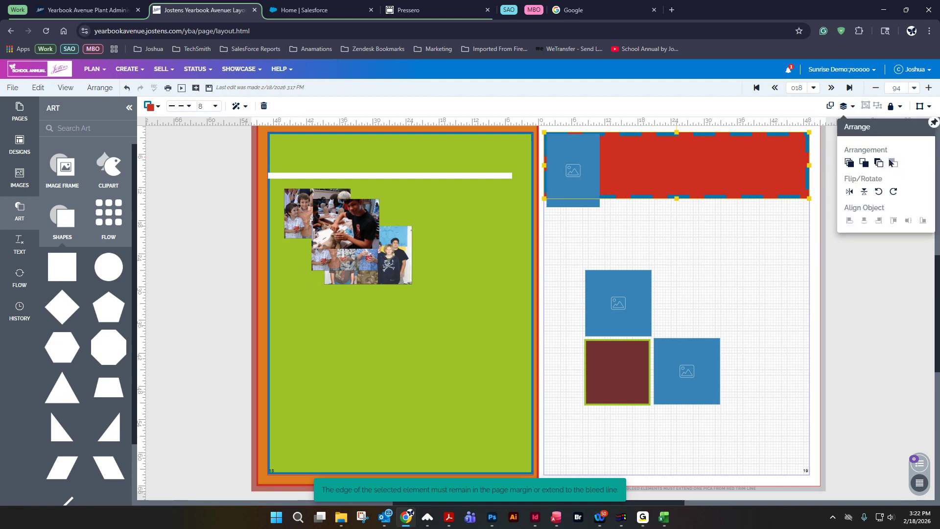
pyautogui.click(774, 212)
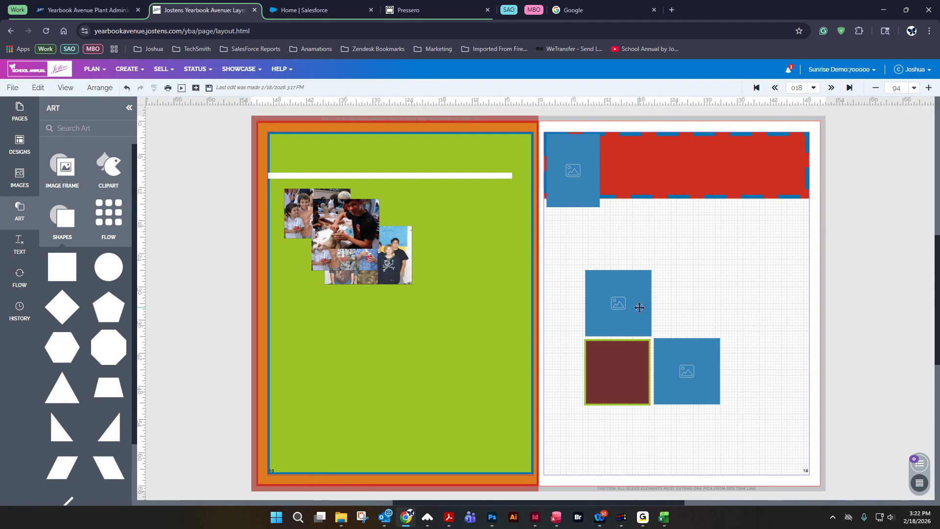
# Reshape the dark red square into a slim wide bar overlapping the banner's lower edge, and shift the tall image frame slightly inward from the banner's corner.
pyautogui.moveTo(624, 375); pyautogui.dragTo(801, 205)
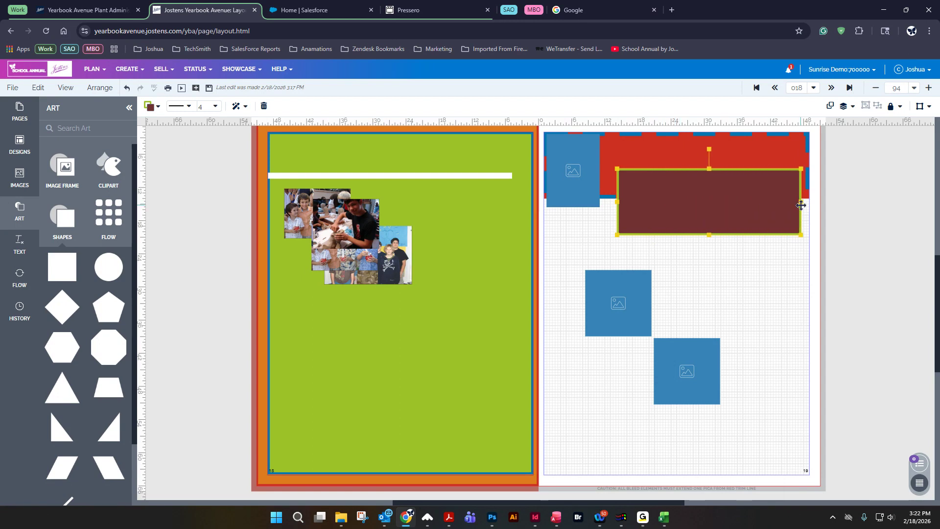
pyautogui.moveTo(704, 234); pyautogui.dragTo(710, 190)
pyautogui.click(707, 268)
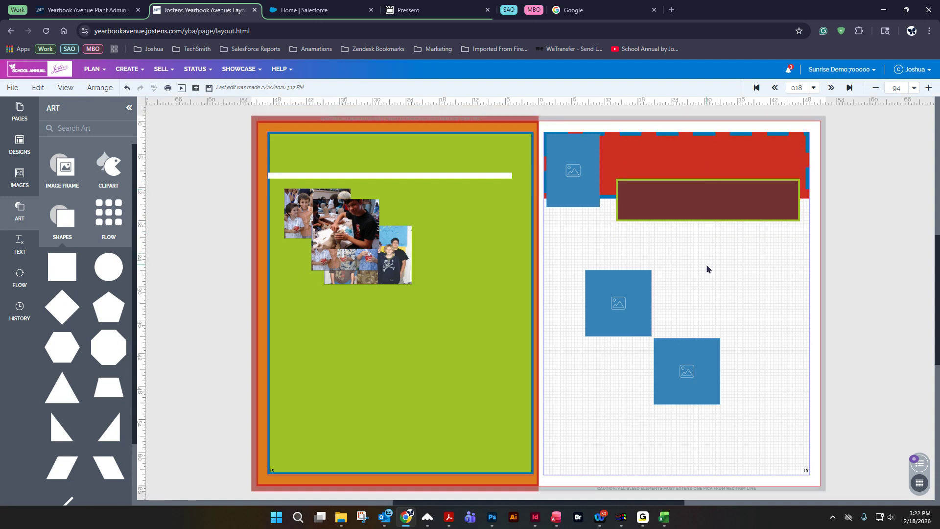
pyautogui.moveTo(589, 185); pyautogui.dragTo(598, 194)
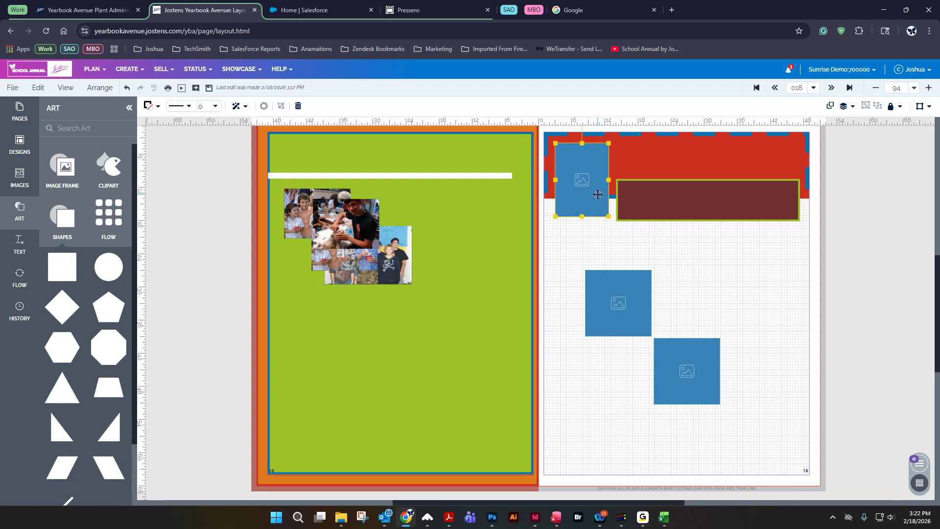
pyautogui.click(660, 261)
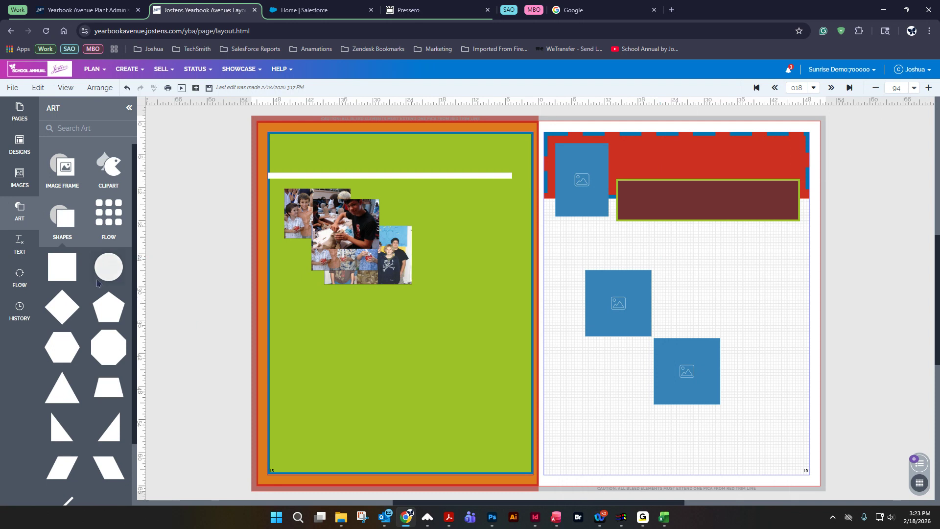
# Add a Headline-style text box stretched across the banner above the dark red bar, and try a second one below the bar before deleting it.
pyautogui.click(70, 219)
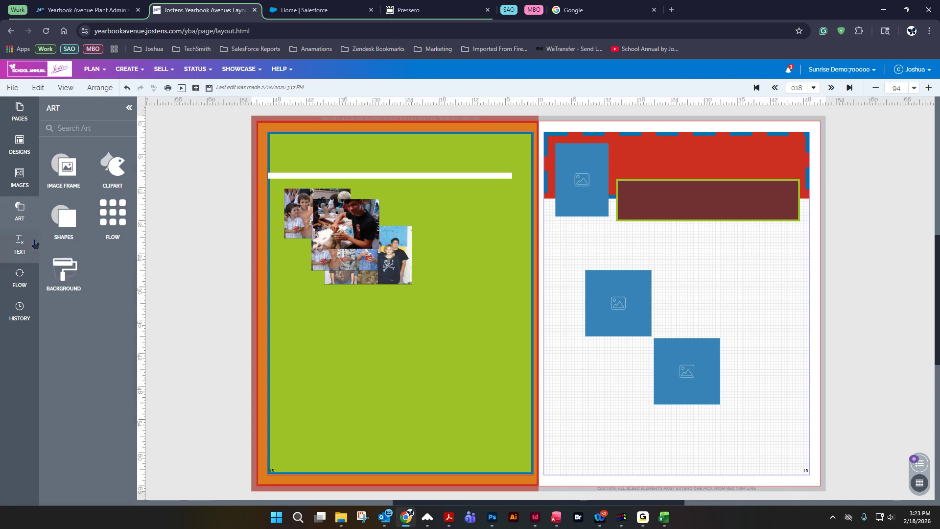
pyautogui.click(28, 252)
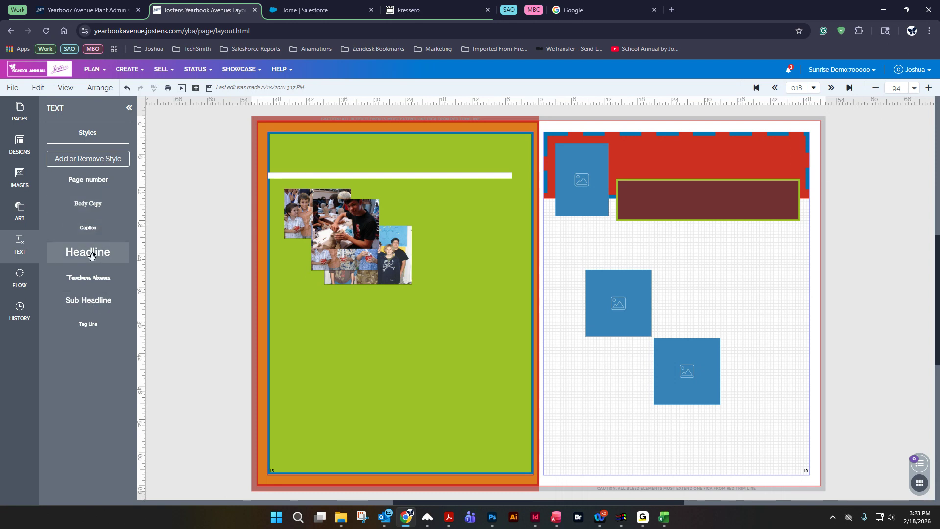
pyautogui.moveTo(129, 264); pyautogui.dragTo(756, 248)
pyautogui.moveTo(652, 248); pyautogui.dragTo(795, 175)
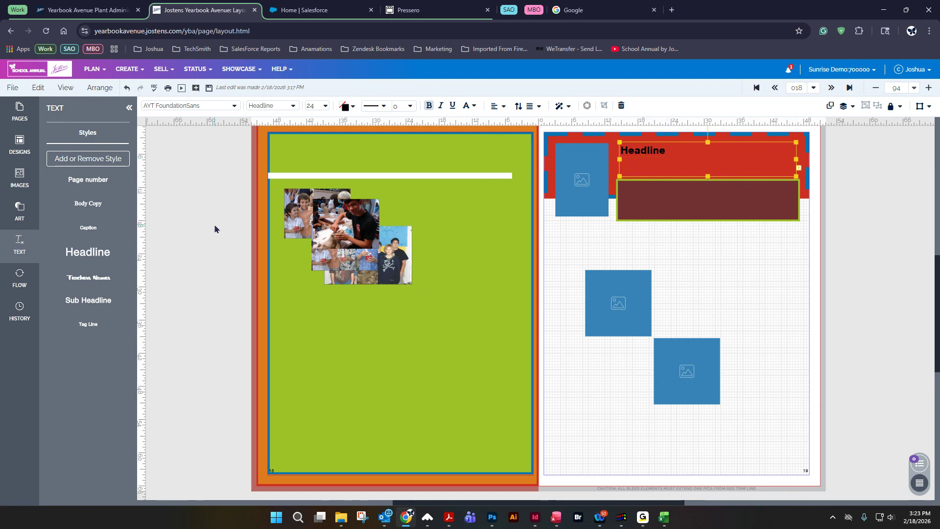
pyautogui.moveTo(89, 252); pyautogui.dragTo(683, 234)
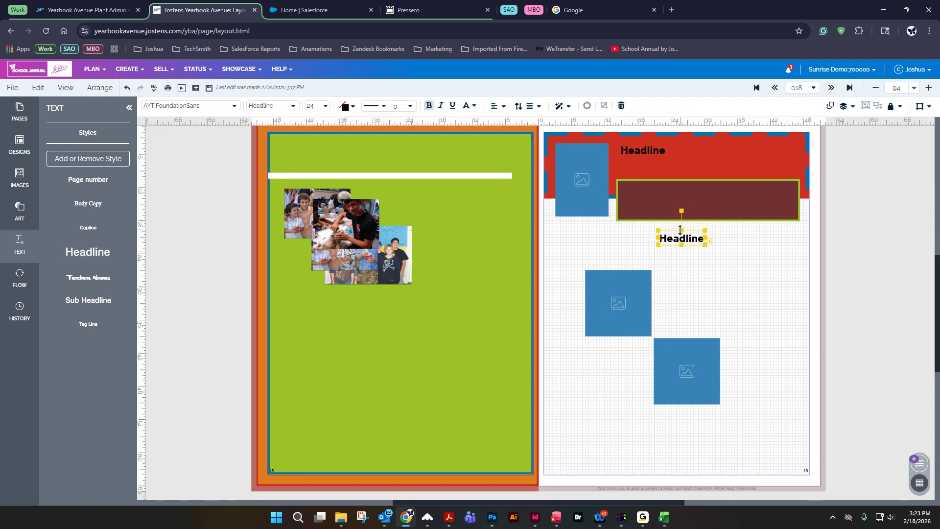
pyautogui.press('Delete')
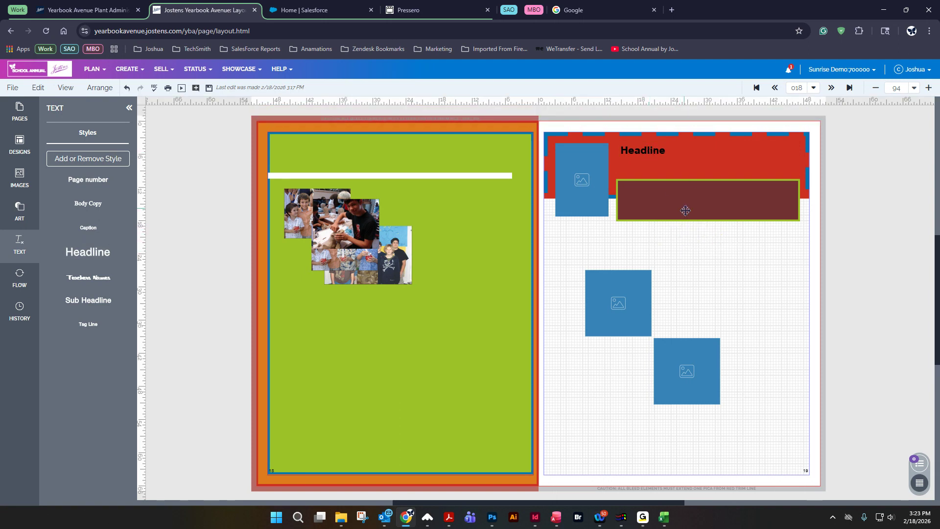
# Set the banner headline's font to AYT Vision Thick at size 40.
pyautogui.click(653, 160)
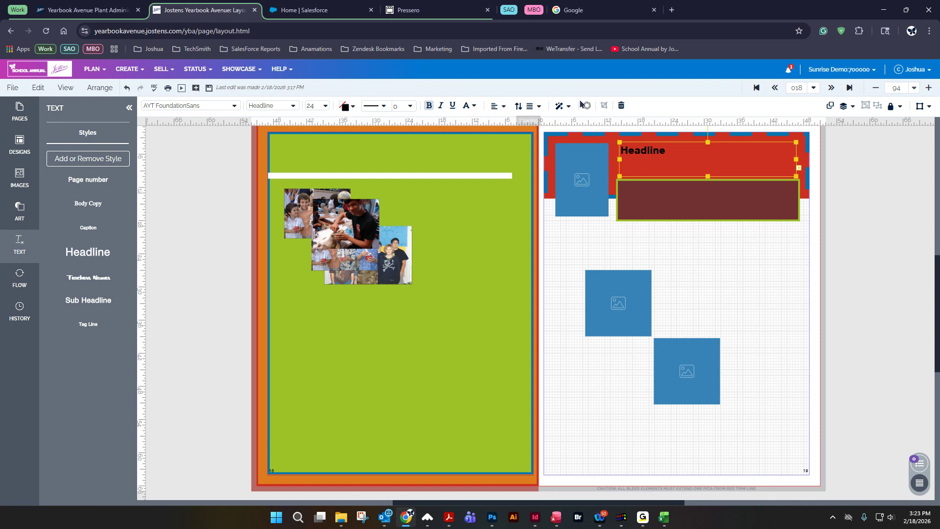
pyautogui.click(213, 106)
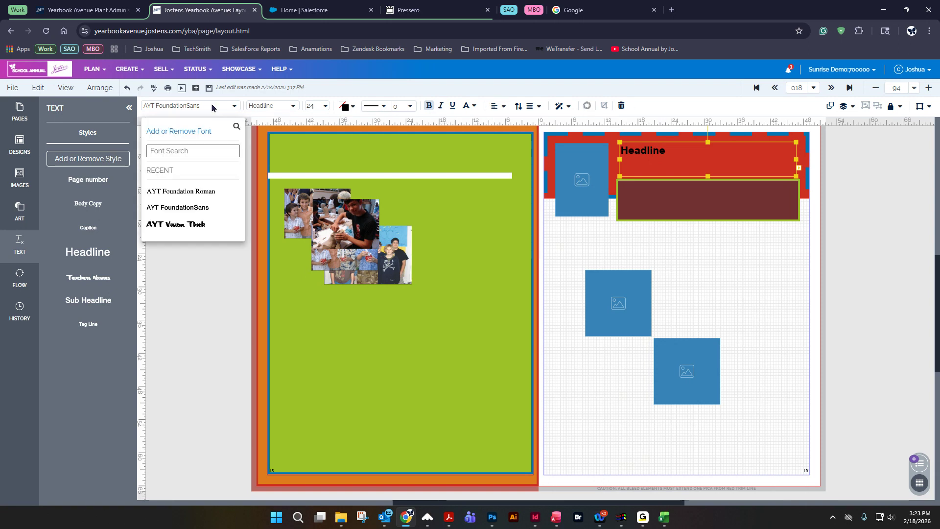
pyautogui.click(177, 225)
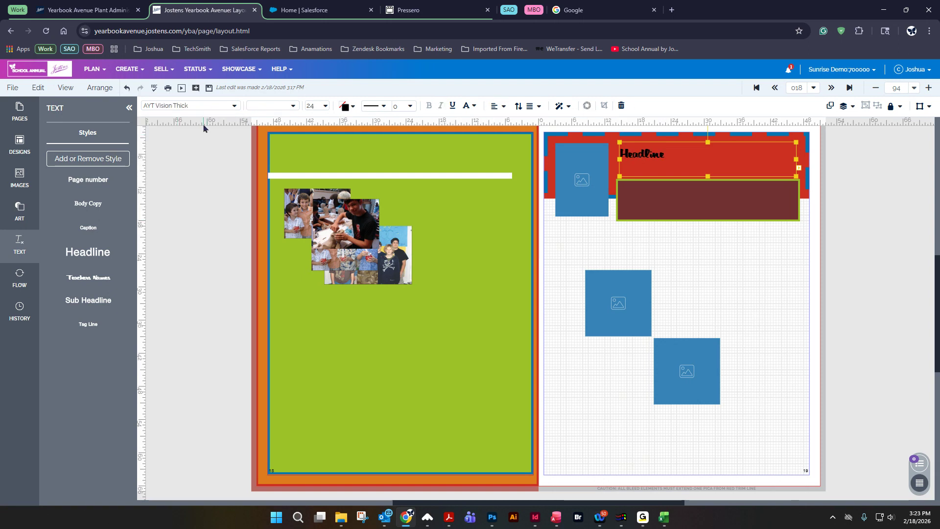
pyautogui.click(325, 106)
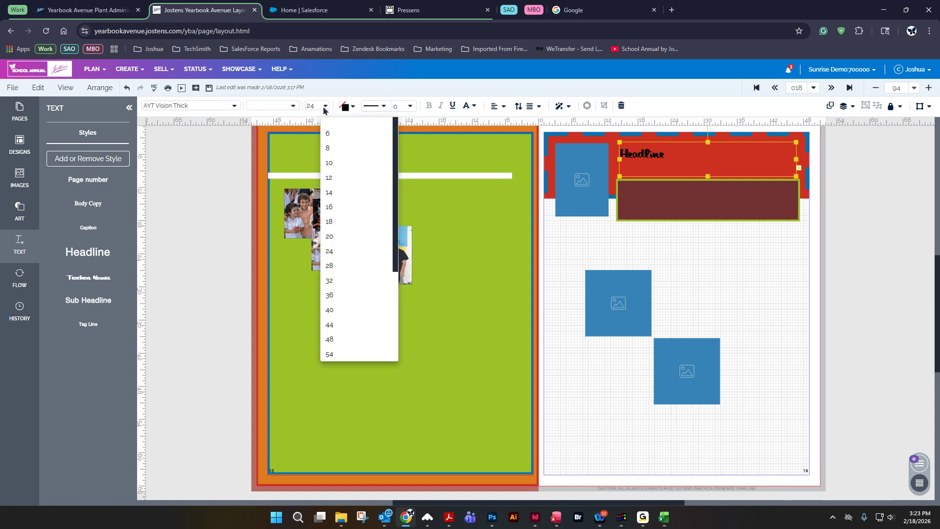
pyautogui.click(330, 311)
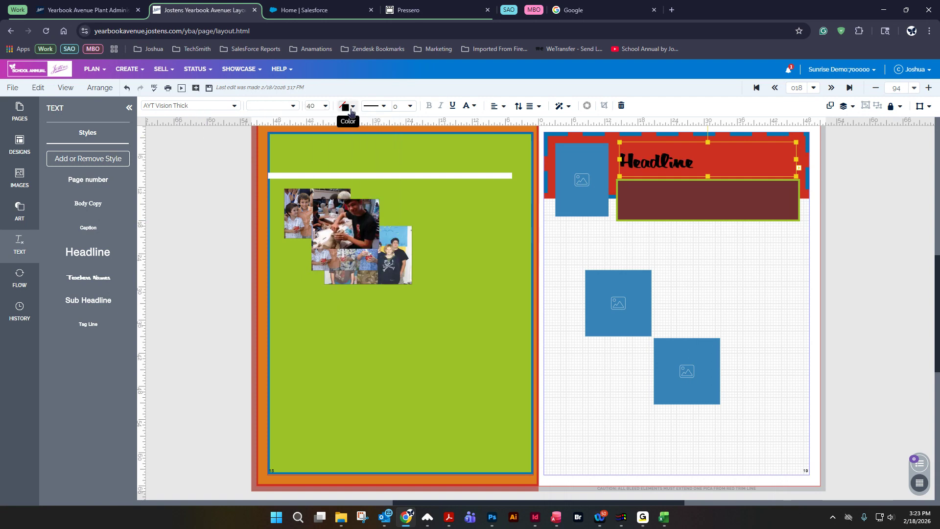
# Color the banner headline's text with the blue already used on the page and check its available stroke styles.
pyautogui.click(345, 106)
pyautogui.click(349, 199)
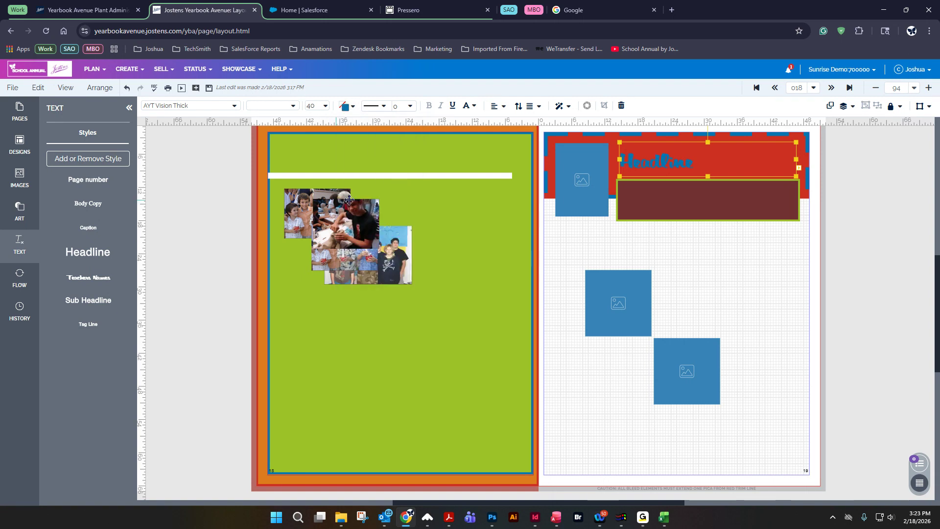
pyautogui.click(384, 106)
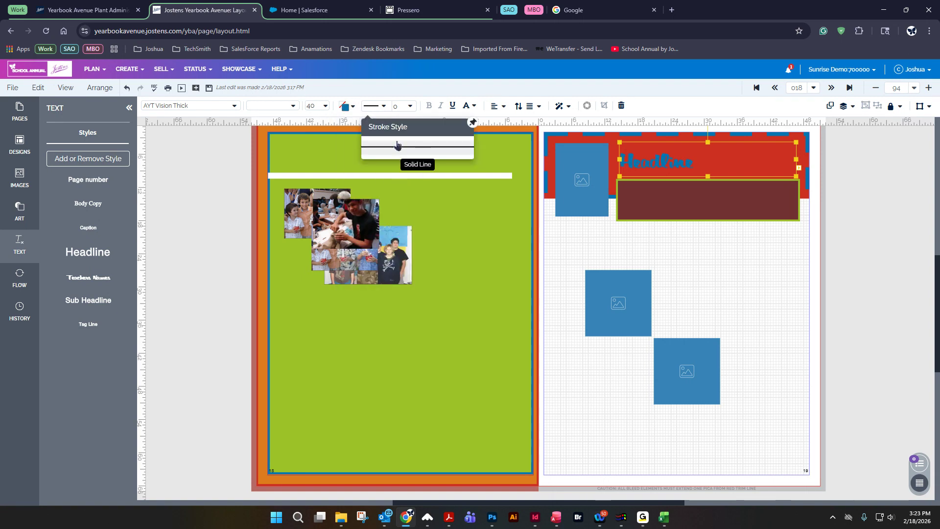
pyautogui.click(384, 108)
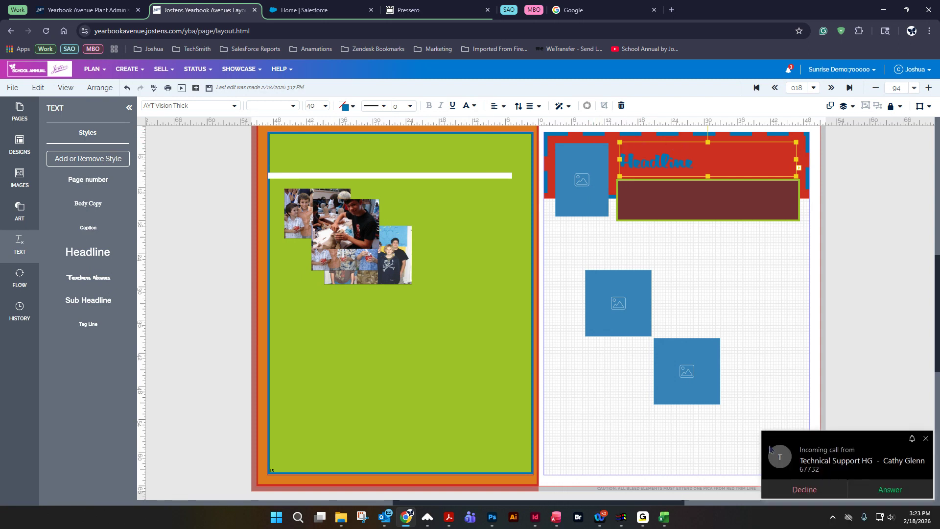
# Decline the incoming call, try UPPERCASE on the banner headline, and set the headline to Title Case.
pyautogui.click(804, 490)
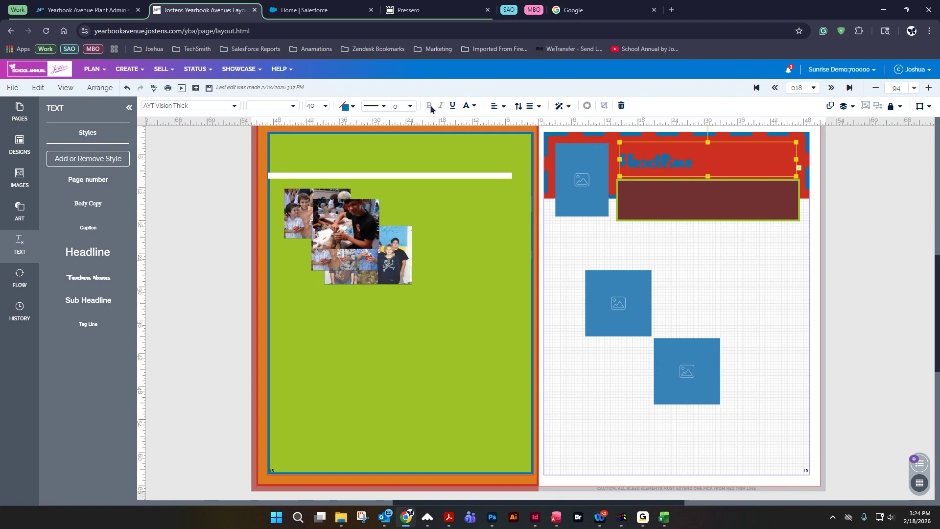
pyautogui.click(477, 106)
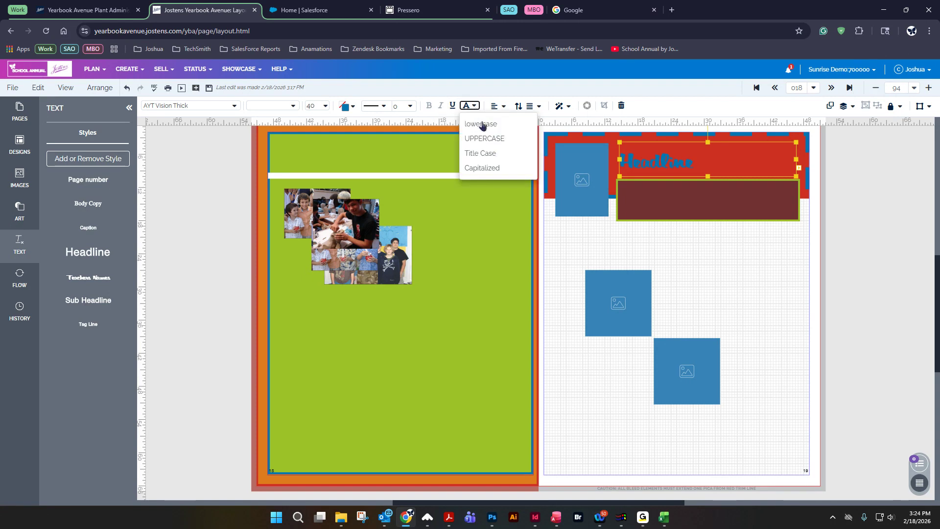
pyautogui.click(484, 139)
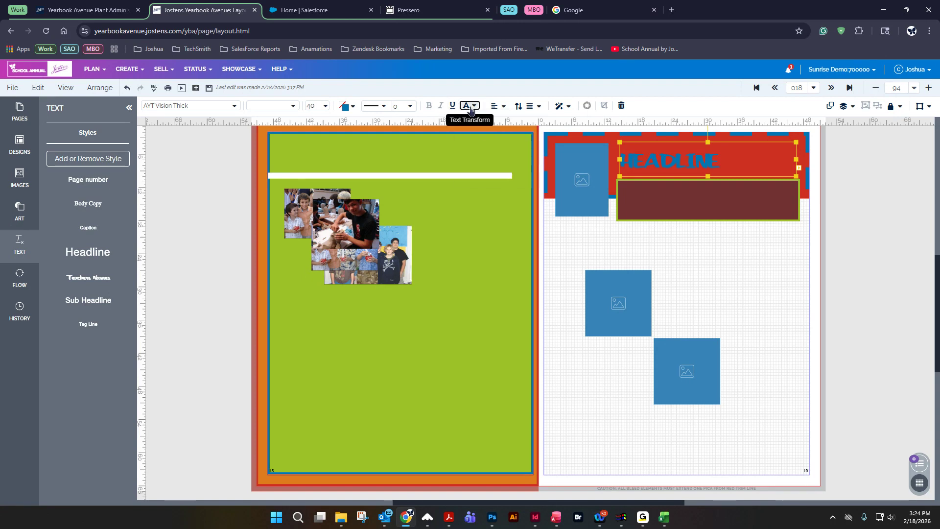
pyautogui.click(470, 106)
pyautogui.click(486, 154)
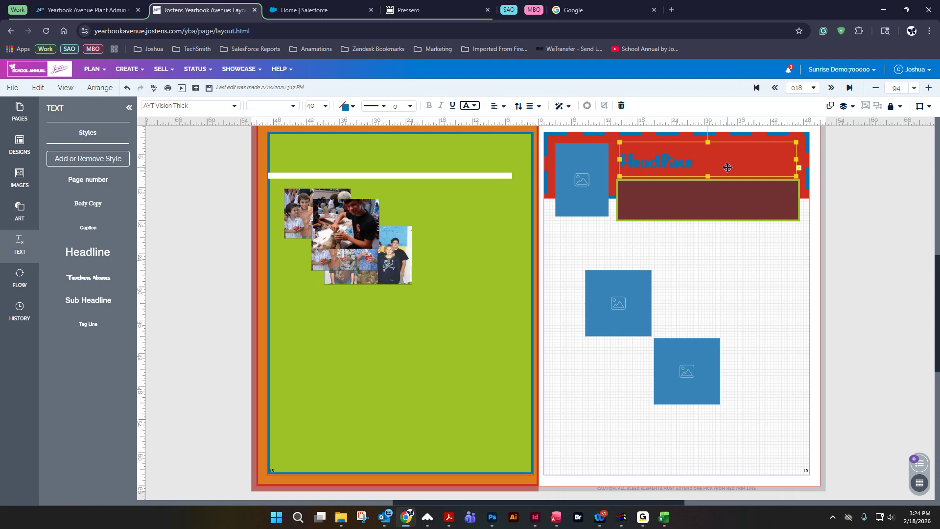
pyautogui.click(470, 106)
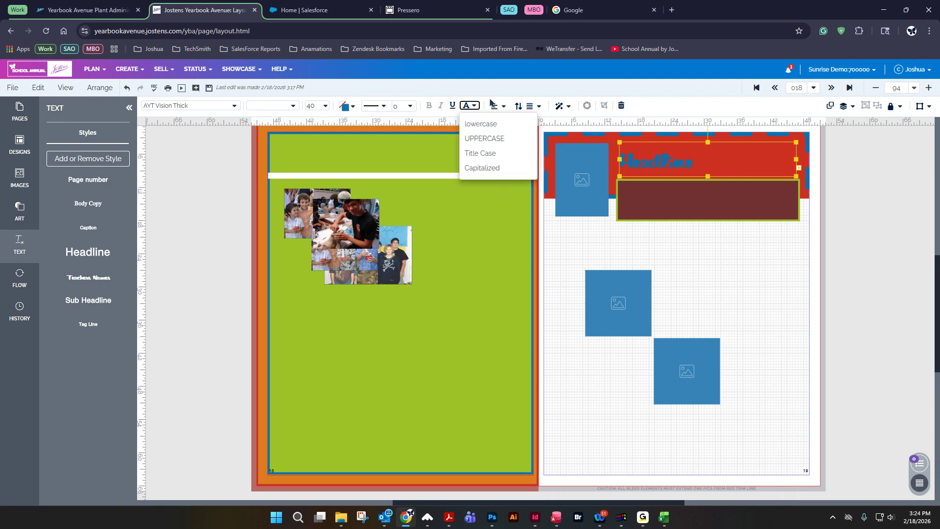
# Center the headline text horizontally and vertically in its box, trying left and right alignment too, and check the line spacing setting.
pyautogui.click(499, 106)
pyautogui.click(524, 152)
pyautogui.click(525, 175)
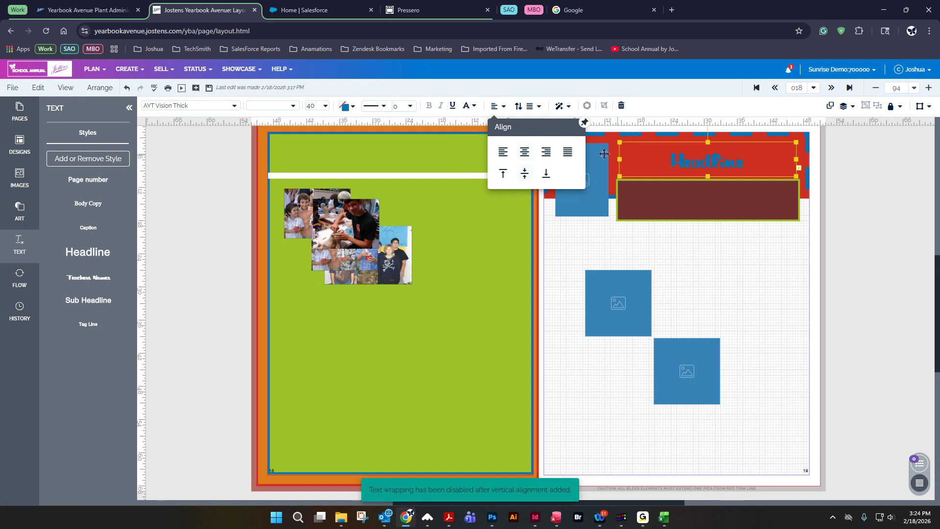
pyautogui.click(502, 152)
pyautogui.click(546, 152)
pyautogui.click(524, 151)
pyautogui.click(534, 108)
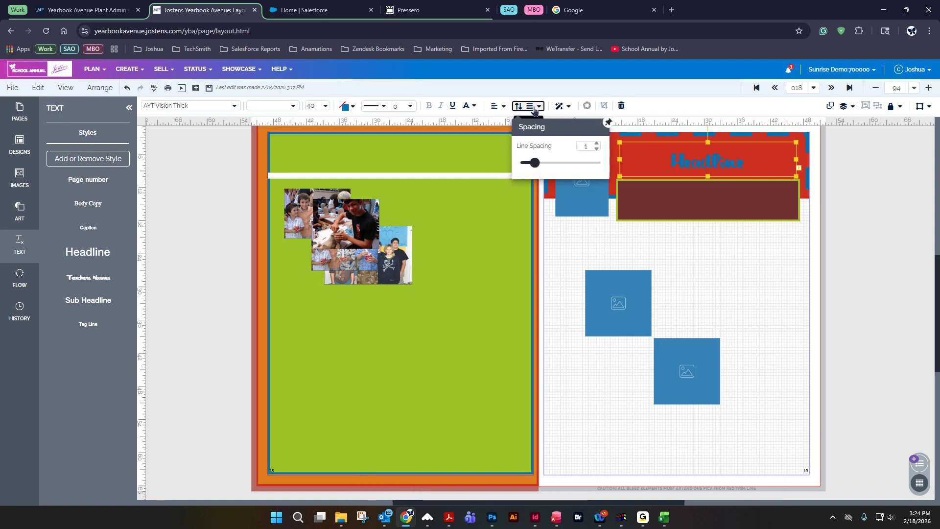
# Review the headline's format and effects options, try a Glow, and apply a Drop Shadow.
pyautogui.click(561, 106)
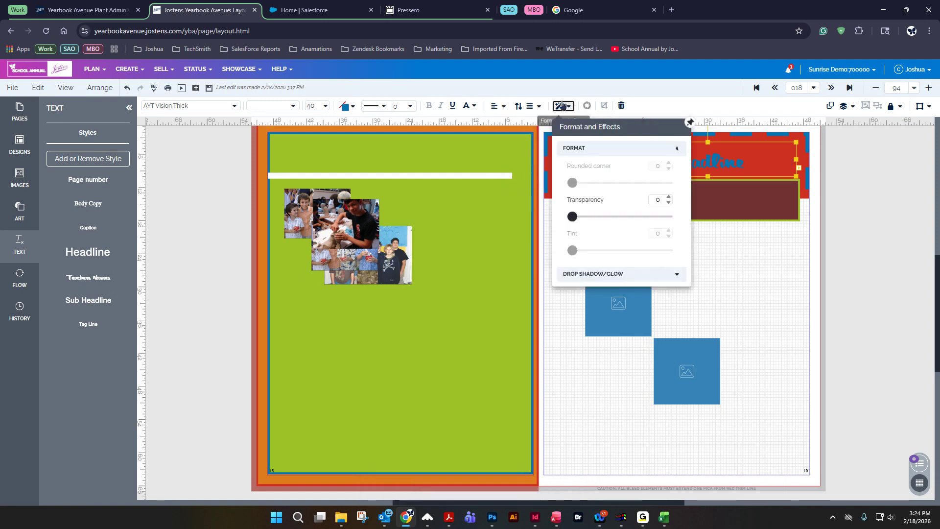
pyautogui.click(612, 273)
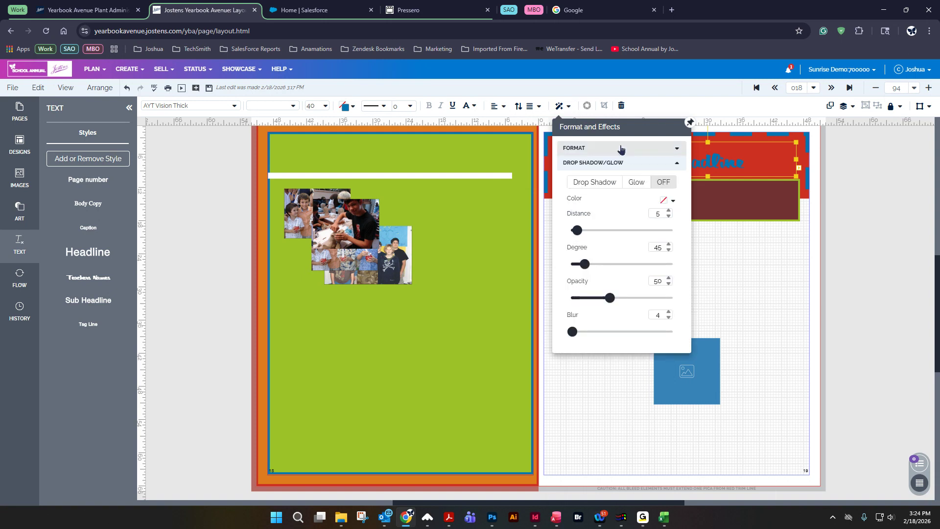
pyautogui.moveTo(651, 126); pyautogui.dragTo(520, 124)
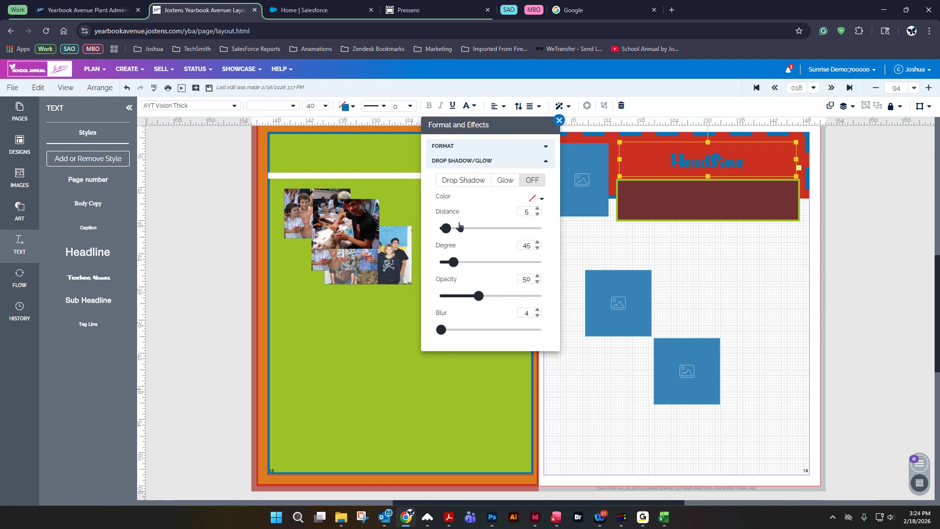
pyautogui.click(468, 181)
pyautogui.click(509, 181)
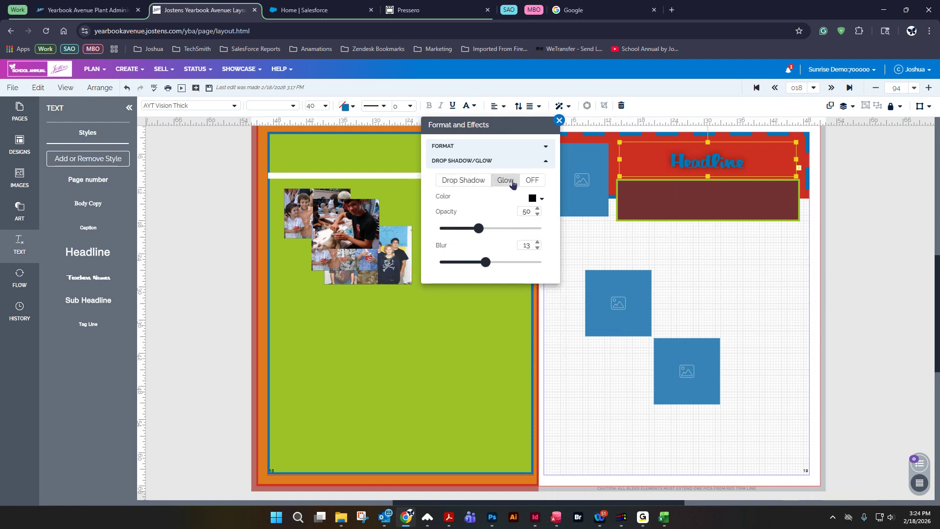
pyautogui.click(463, 180)
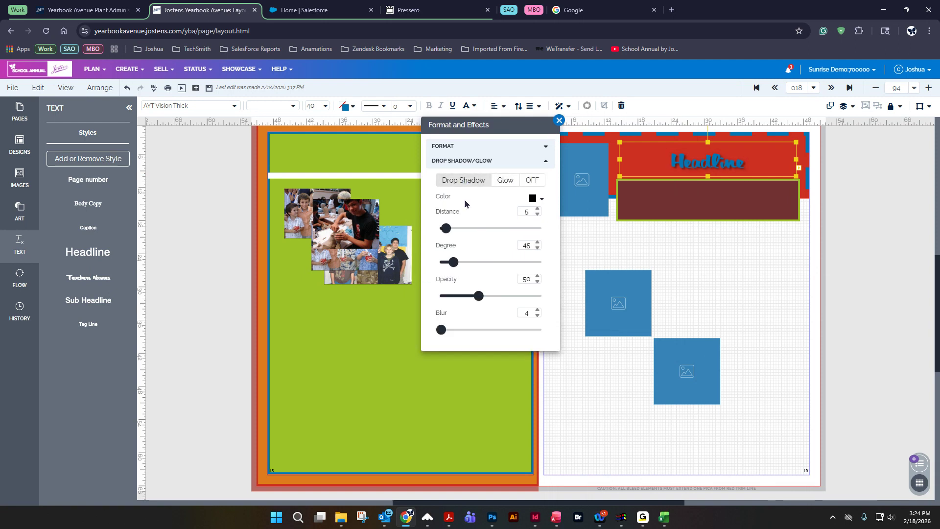
# Color the headline's drop shadow with the green used on the page and set its distance to 7.
pyautogui.click(536, 199)
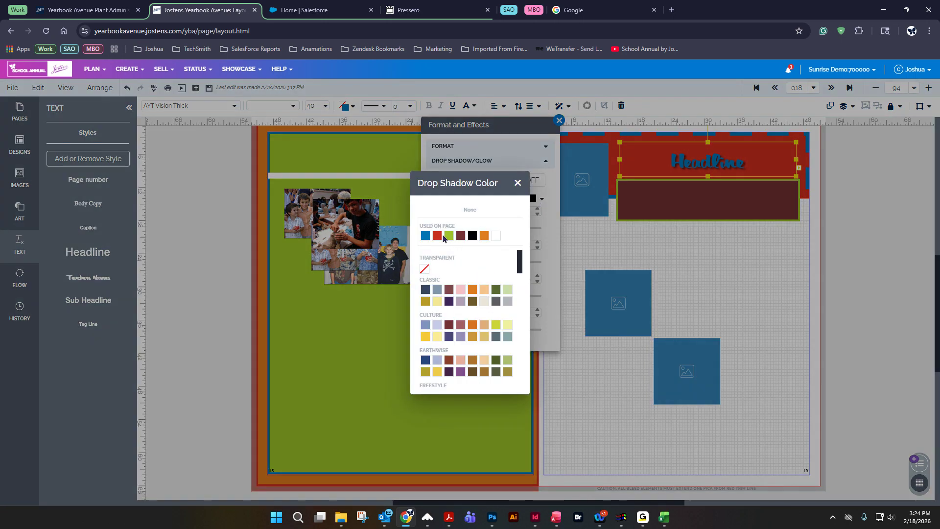
pyautogui.click(449, 236)
pyautogui.moveTo(445, 228); pyautogui.dragTo(471, 230)
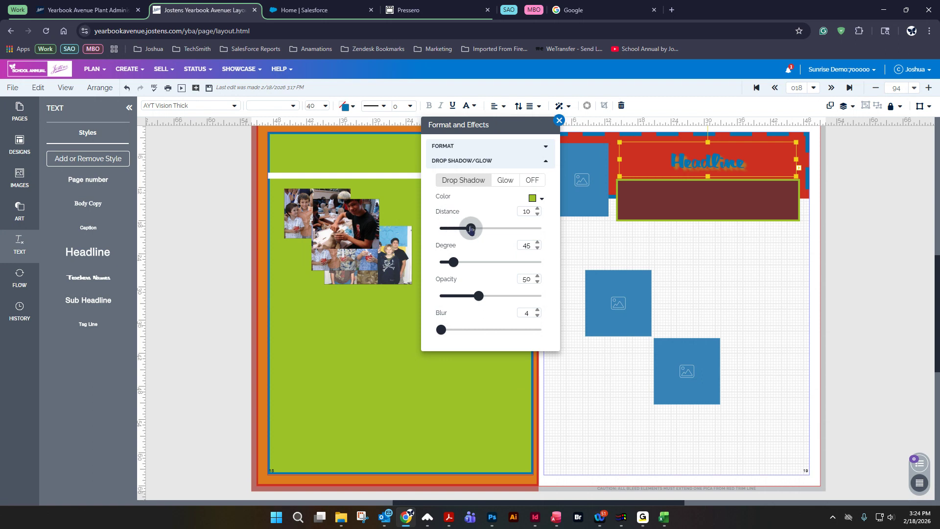
pyautogui.click(905, 88)
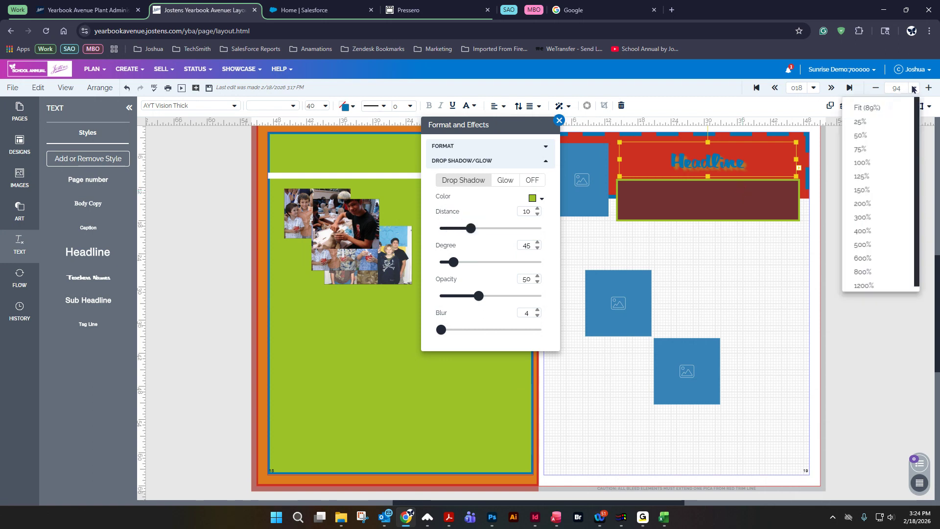
pyautogui.click(879, 216)
pyautogui.moveTo(510, 129); pyautogui.dragTo(312, 211)
pyautogui.moveTo(273, 310); pyautogui.dragTo(258, 323)
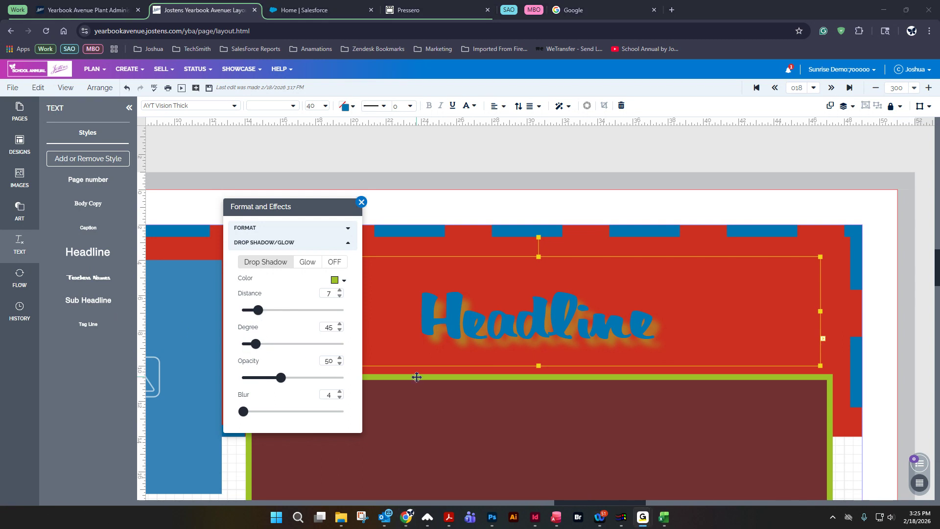
# Set the drop shadow's degree to 73, opacity to 99 and blur to 4, trying an opacity of 57 and a blur of 24 along the way.
pyautogui.moveTo(252, 347)
pyautogui.mouseDown()
pyautogui.moveTo(307, 347)
pyautogui.moveTo(262, 356)
pyautogui.mouseUp()
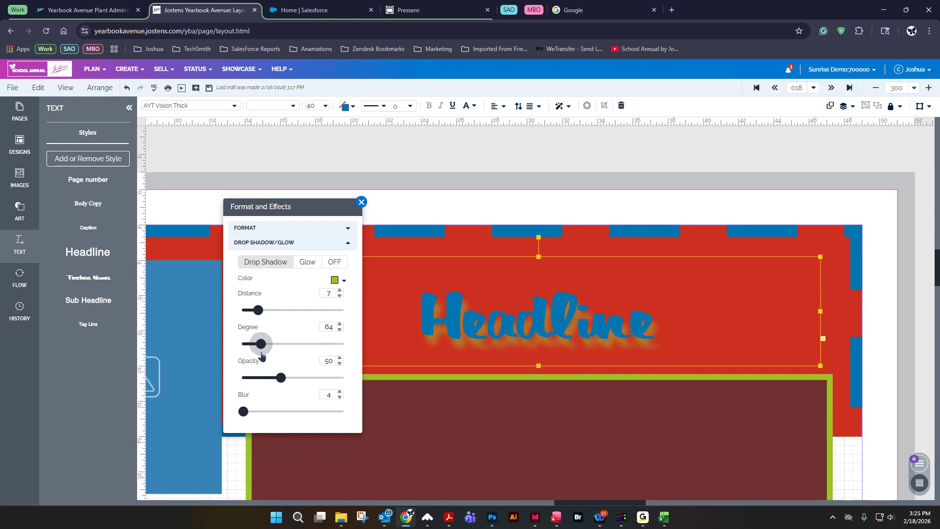
pyautogui.moveTo(262, 356); pyautogui.dragTo(376, 386)
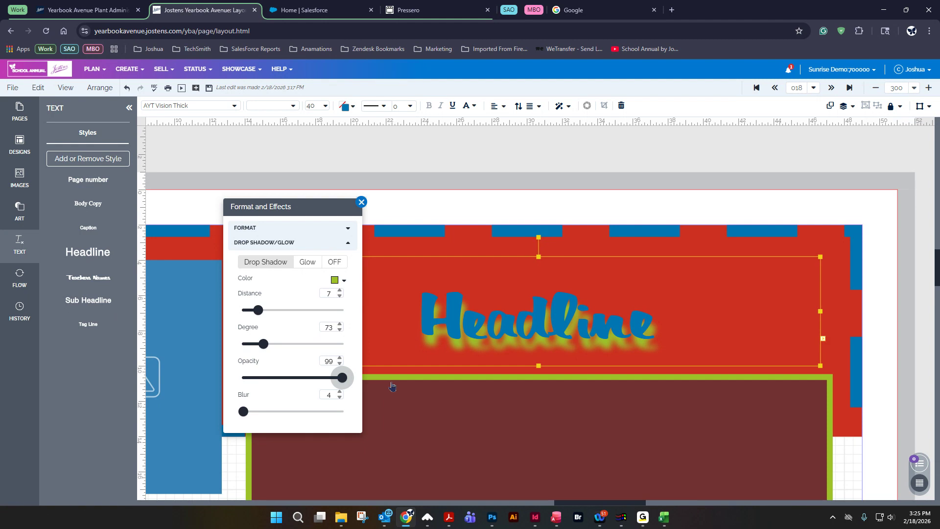
pyautogui.moveTo(377, 386); pyautogui.dragTo(289, 377)
pyautogui.moveTo(249, 414); pyautogui.dragTo(218, 416)
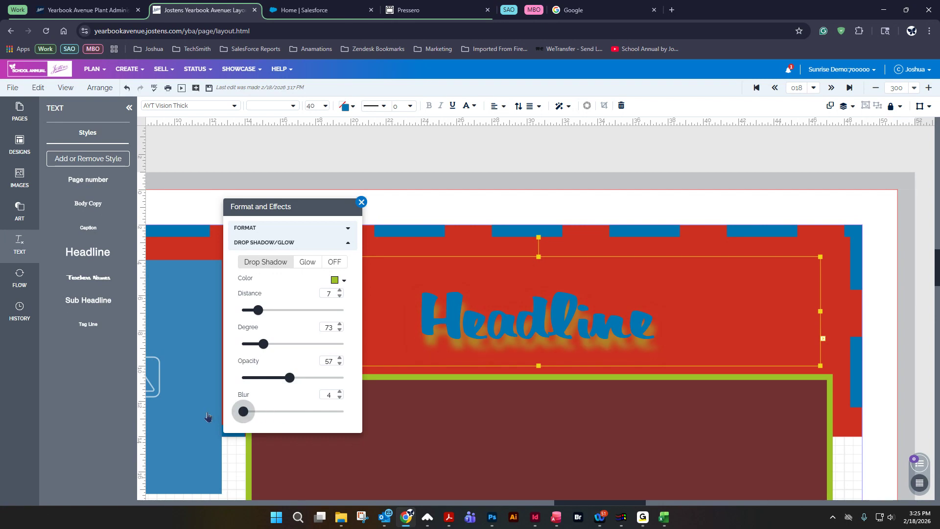
pyautogui.rightClick(207, 414)
pyautogui.moveTo(300, 410); pyautogui.dragTo(354, 409)
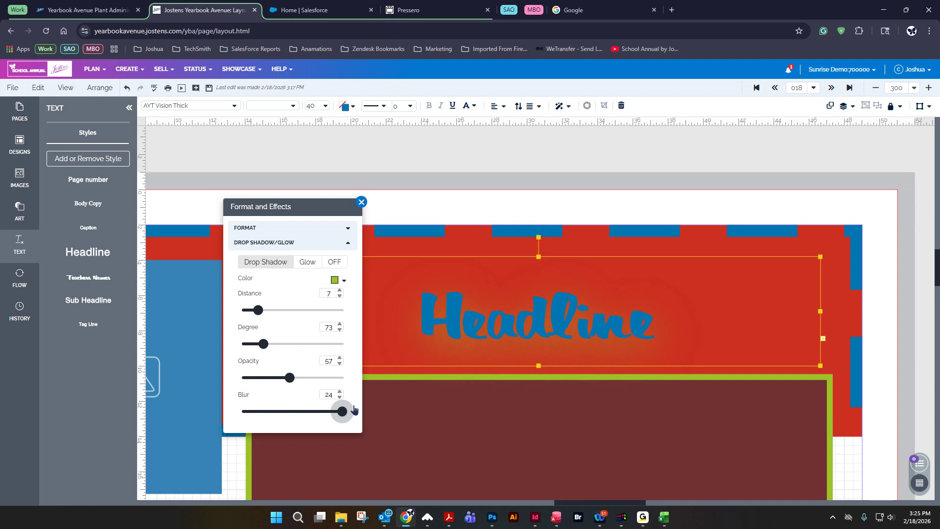
pyautogui.moveTo(354, 410); pyautogui.dragTo(171, 414)
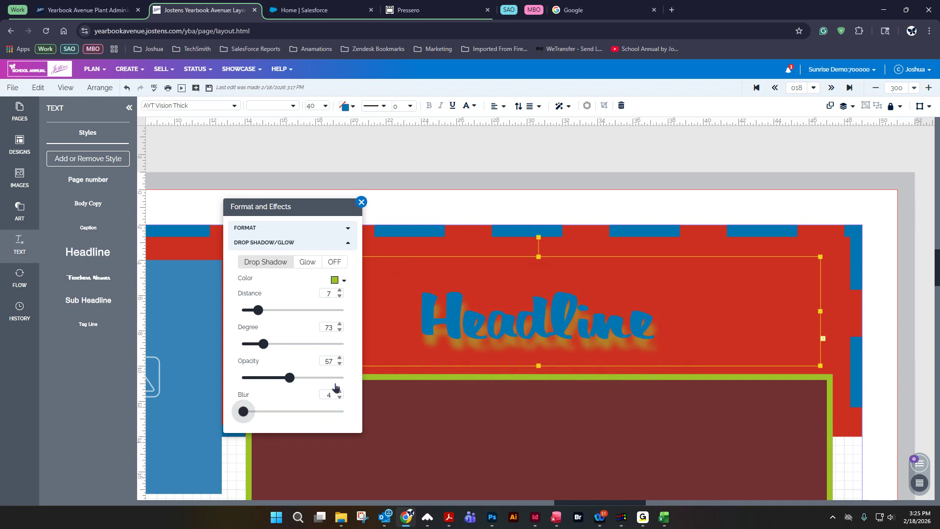
pyautogui.moveTo(288, 379); pyautogui.dragTo(346, 377)
pyautogui.moveTo(243, 411)
pyautogui.mouseDown()
pyautogui.moveTo(325, 410)
pyautogui.moveTo(241, 412)
pyautogui.mouseUp()
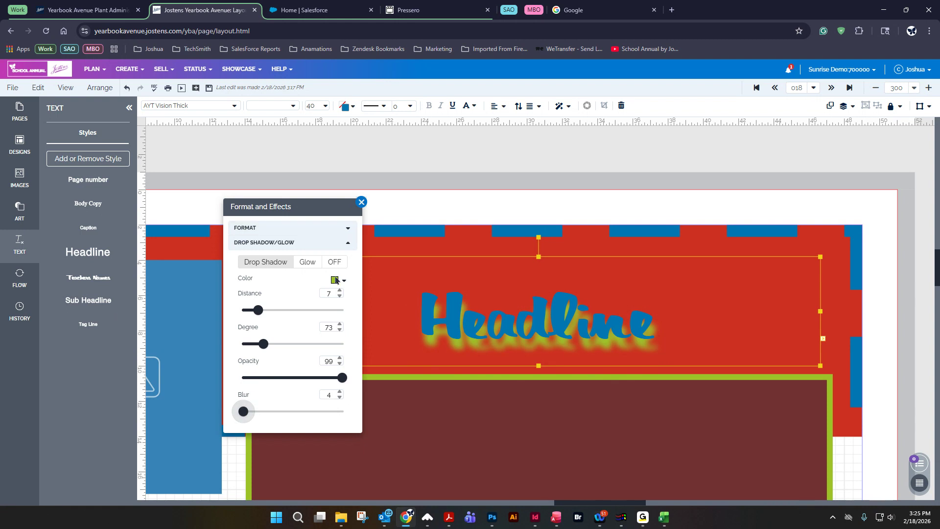
# Switch the headline's effect to Glow with opacity 99 and blur 15, and color it with the page's blue.
pyautogui.click(313, 267)
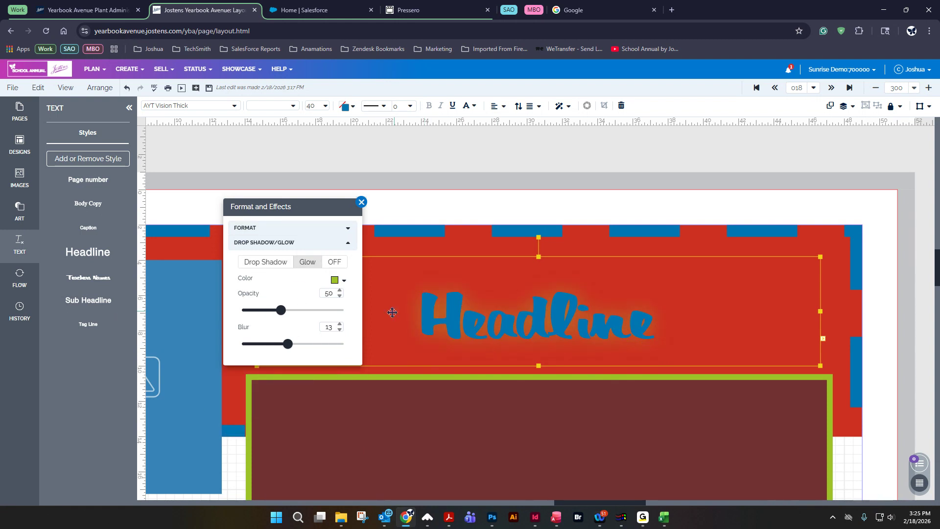
pyautogui.moveTo(281, 310); pyautogui.dragTo(343, 310)
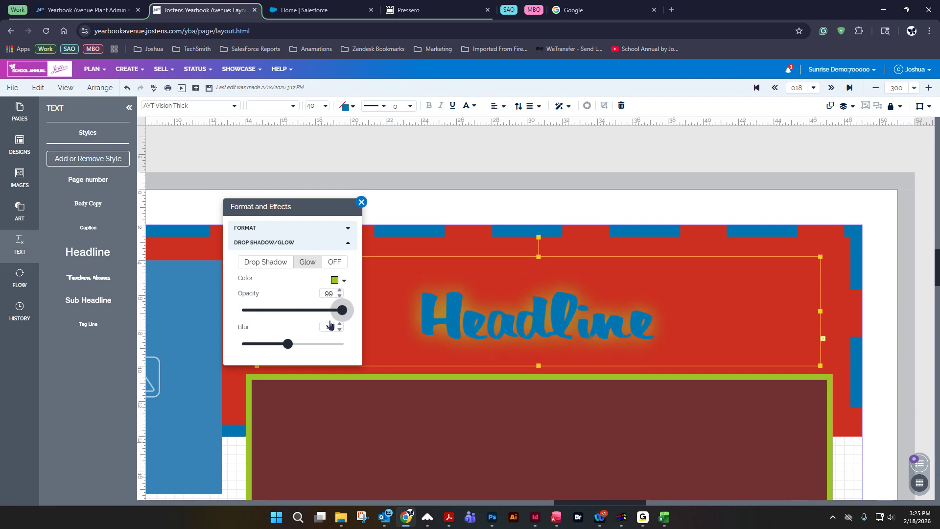
pyautogui.moveTo(288, 344)
pyautogui.mouseDown()
pyautogui.moveTo(342, 343)
pyautogui.moveTo(243, 343)
pyautogui.moveTo(297, 347)
pyautogui.mouseUp()
pyautogui.click(342, 280)
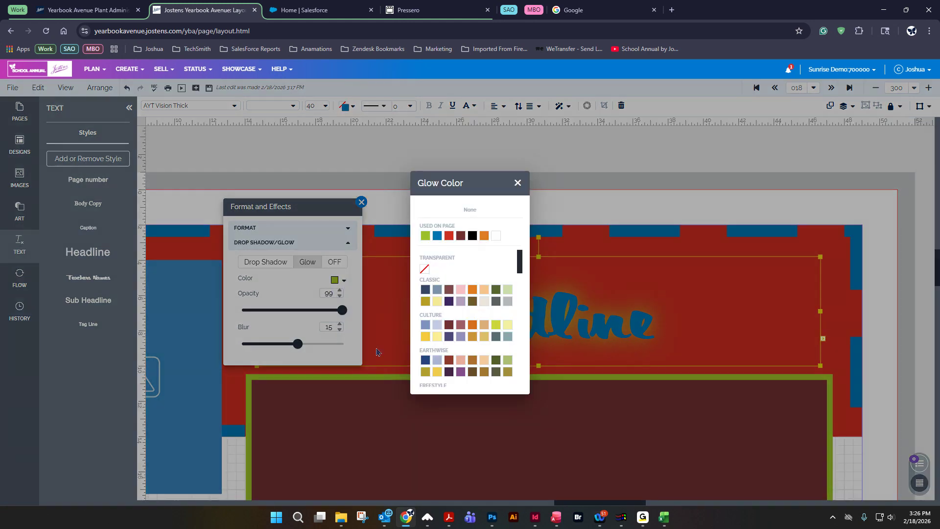
pyautogui.click(436, 237)
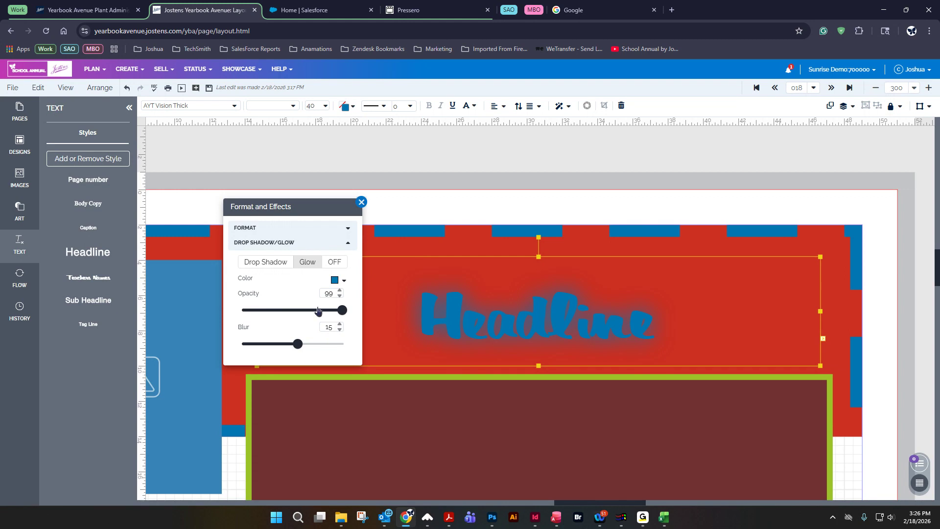
# Return the headline to a Drop Shadow effect, close the effects settings, and fit the whole spread in view.
pyautogui.click(276, 265)
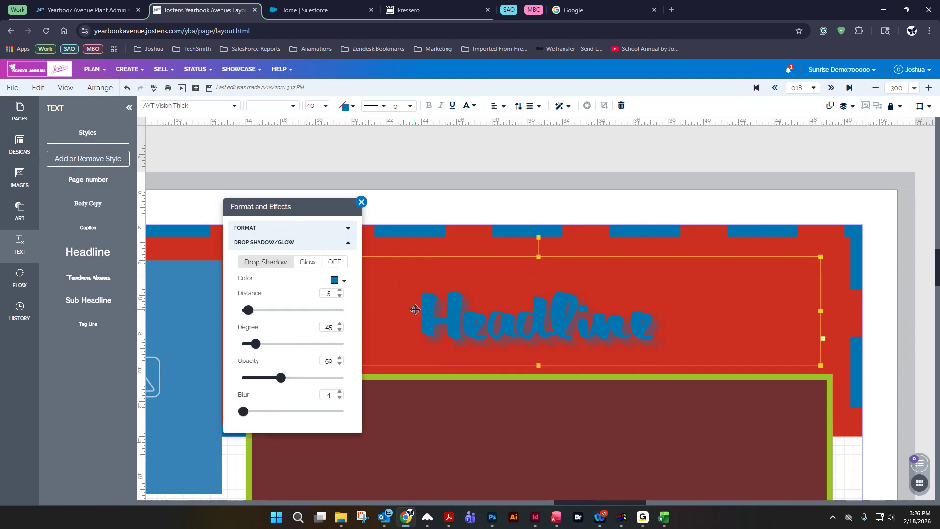
pyautogui.scroll(-1, 415, 310)
pyautogui.click(361, 202)
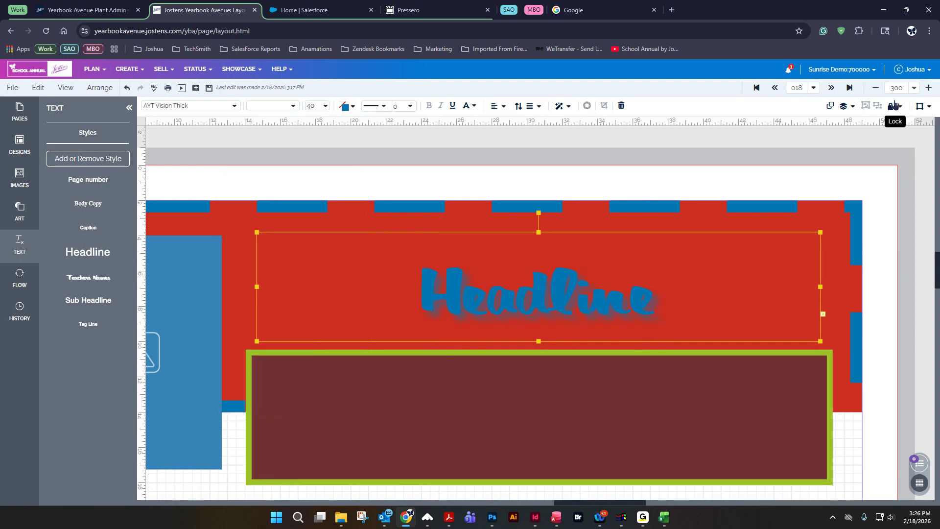
pyautogui.click(913, 87)
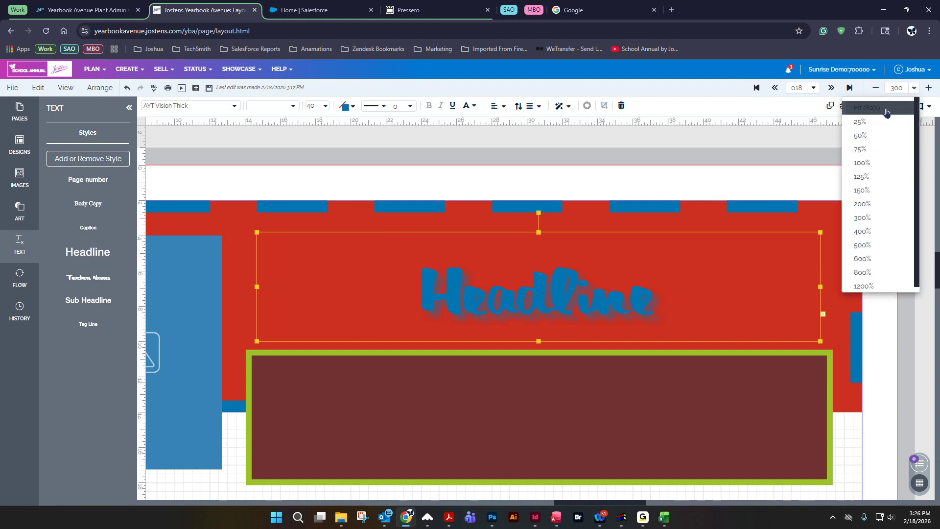
pyautogui.click(866, 108)
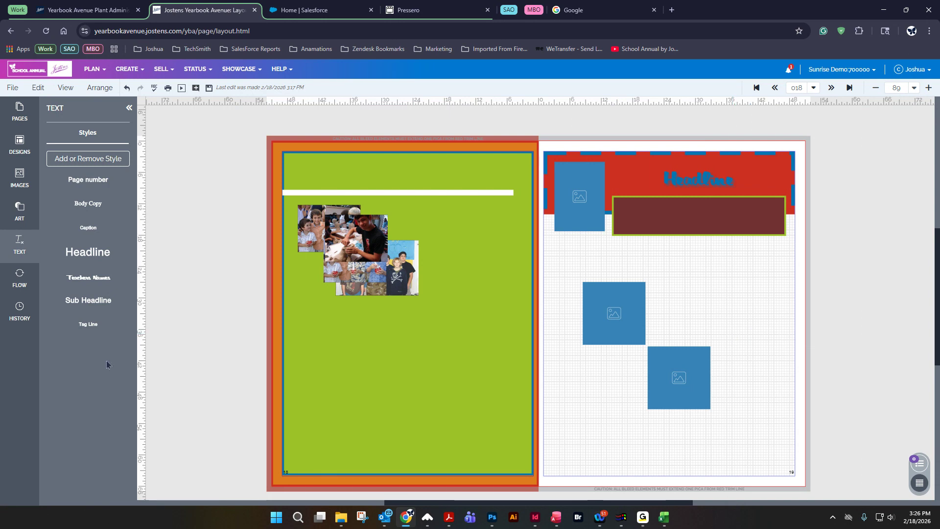
# Replace the banner headline's placeholder text with the teacher's name.
pyautogui.click(715, 184)
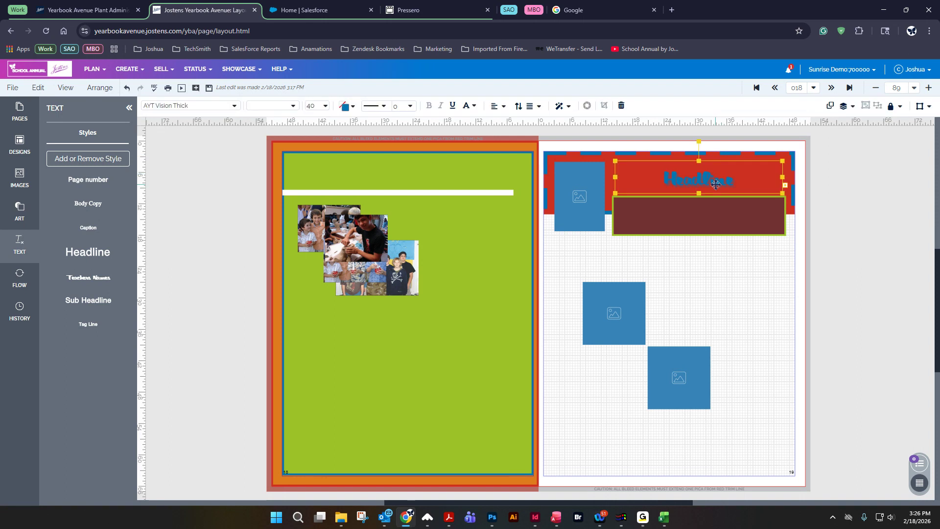
pyautogui.doubleClick(715, 181)
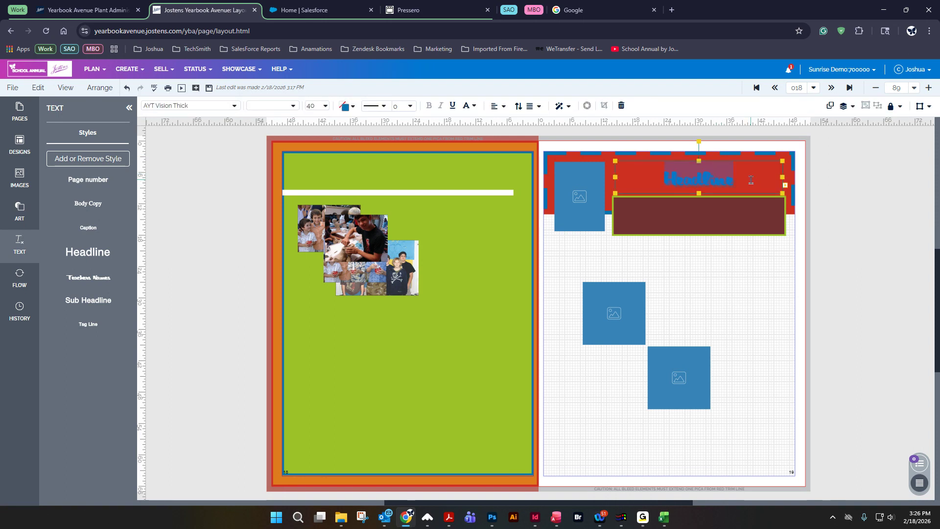
pyautogui.write('Ms. Adkins')
pyautogui.click(780, 282)
pyautogui.click(726, 167)
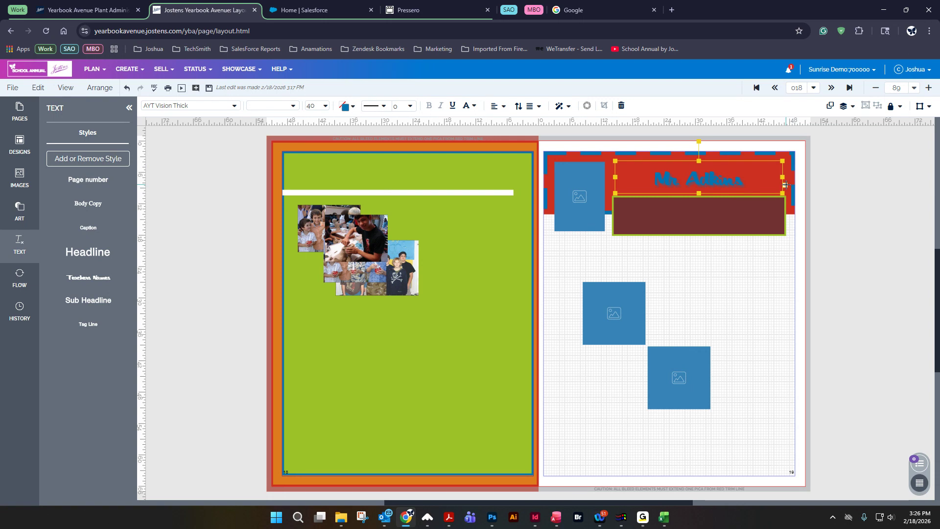
# Create a linked overflow text box from the headline, place it below the dark red bar, and make it taller over the image frames.
pyautogui.moveTo(785, 184); pyautogui.dragTo(595, 264)
pyautogui.moveTo(679, 286); pyautogui.dragTo(634, 265)
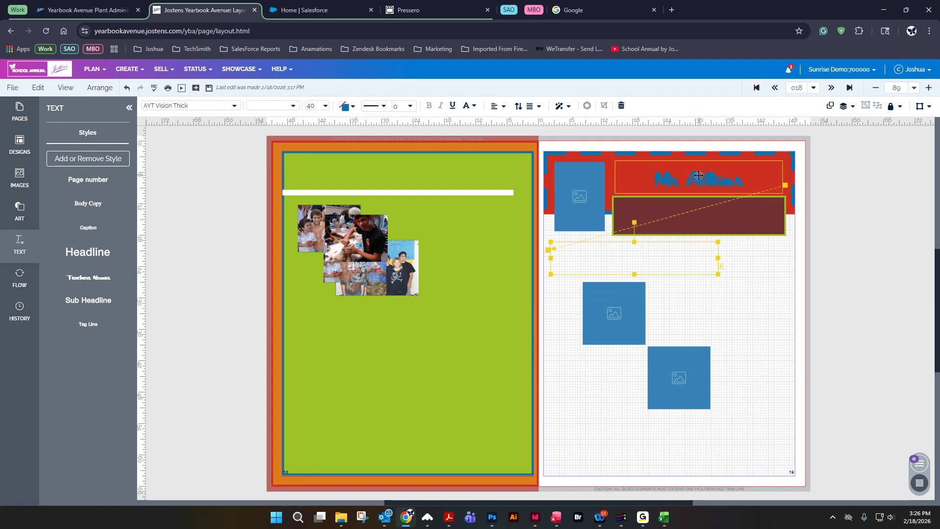
pyautogui.moveTo(642, 264); pyautogui.dragTo(631, 378)
pyautogui.moveTo(647, 332); pyautogui.dragTo(646, 328)
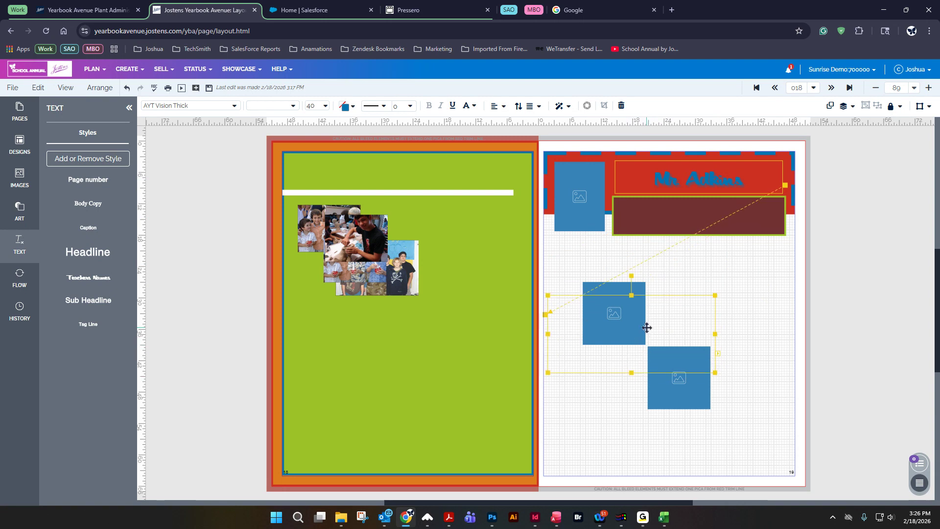
# Create another linked overflow text box from the lower one and place it at the foot of page 19.
pyautogui.moveTo(717, 348); pyautogui.dragTo(753, 450)
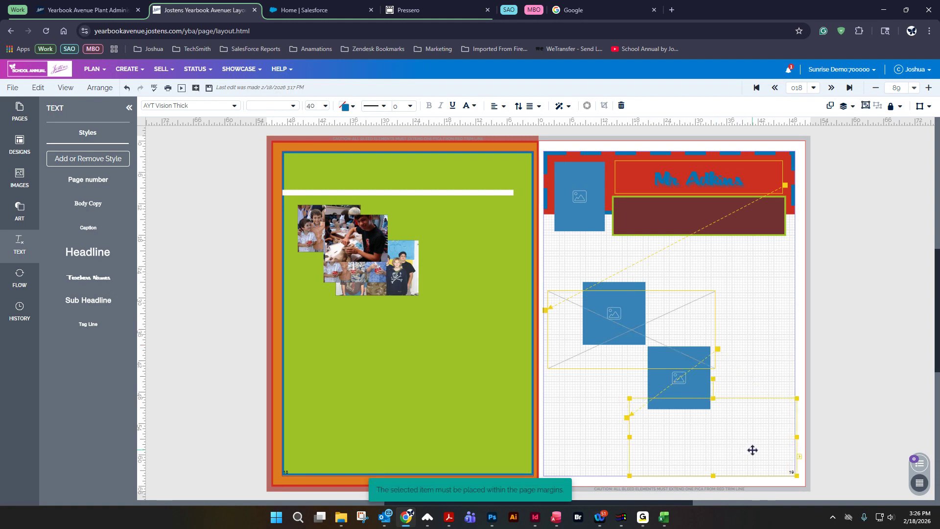
pyautogui.click(904, 404)
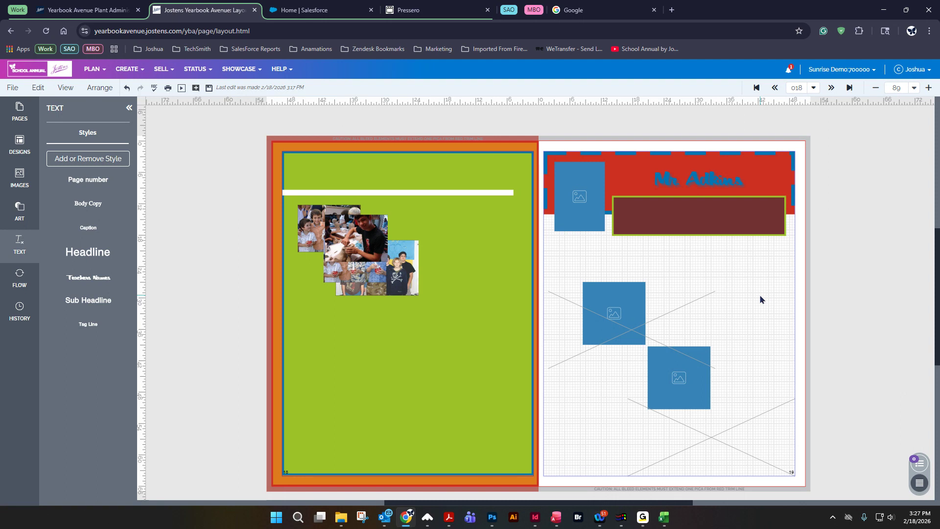
# Delete both empty linked overflow text boxes from page 19.
pyautogui.click(749, 194)
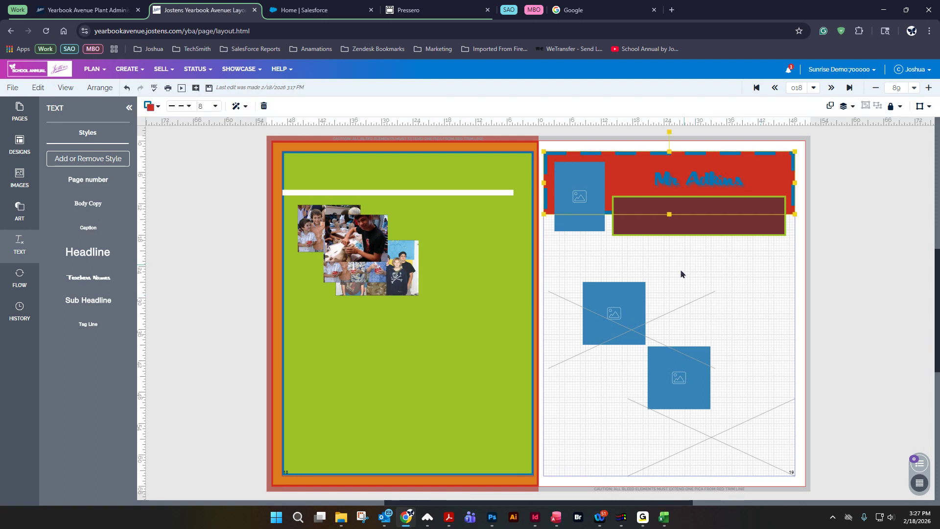
pyautogui.click(726, 438)
pyautogui.press('Delete')
pyautogui.click(661, 308)
pyautogui.press('Delete')
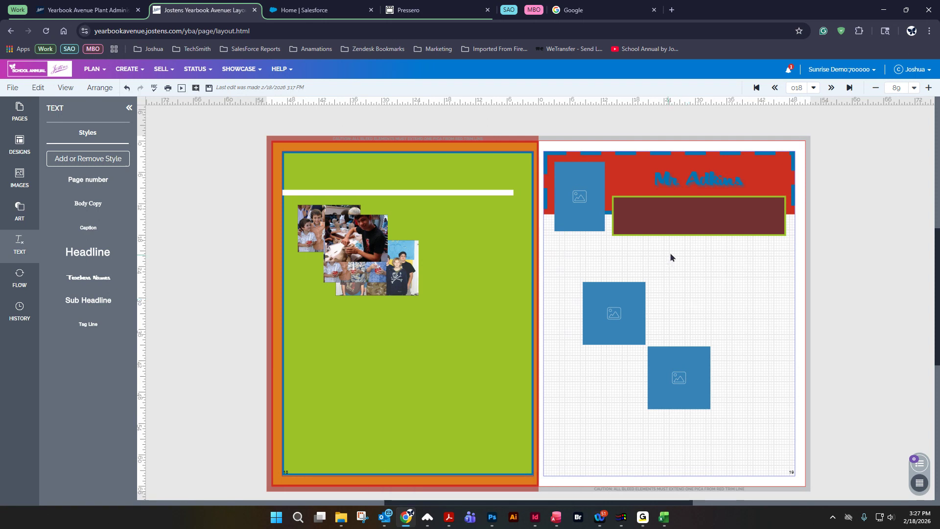
# Move on to the next spread, saving the changes made to the current one.
pyautogui.click(831, 88)
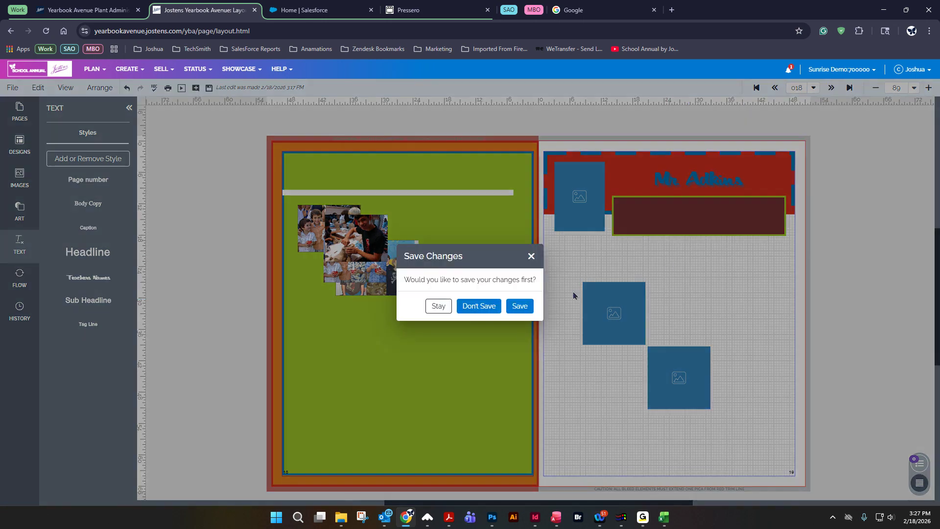
pyautogui.click(520, 306)
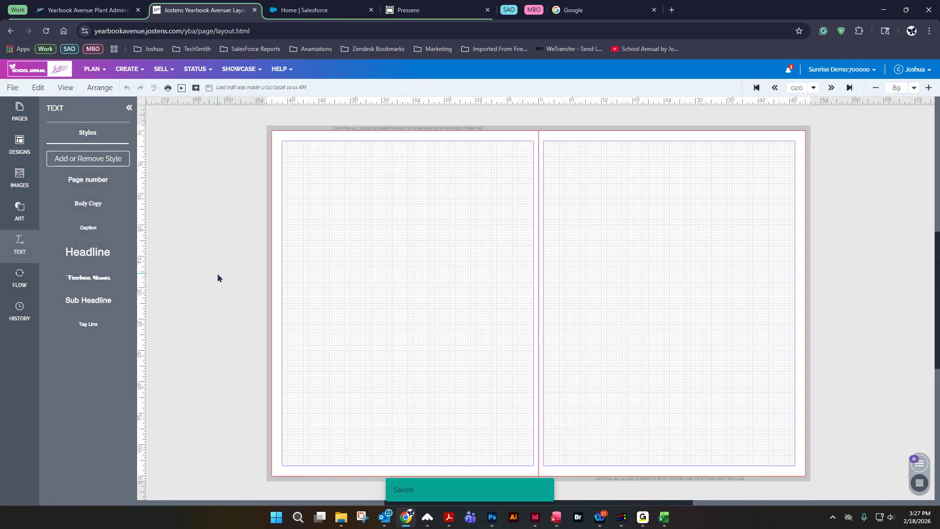
# Cover the right-hand page of the blank spread with the swirl artwork from the Agate cover collection.
pyautogui.click(20, 210)
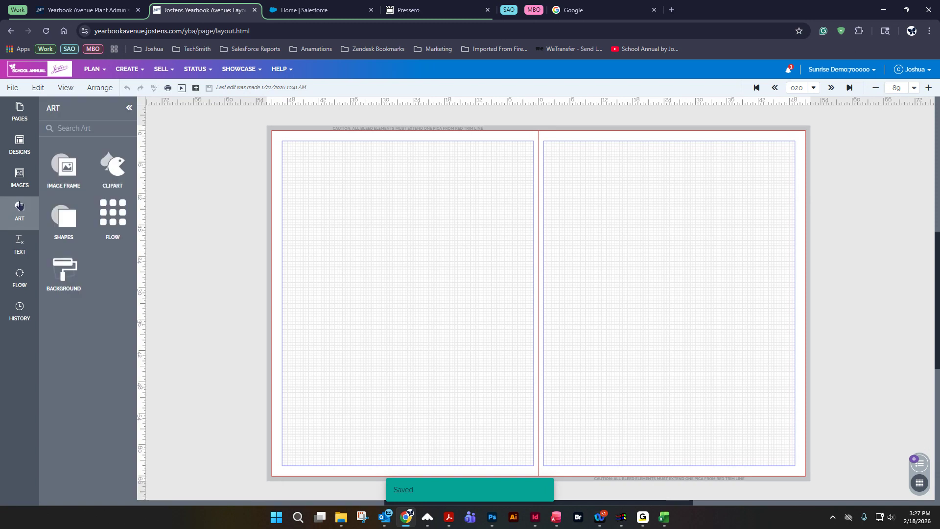
pyautogui.click(98, 202)
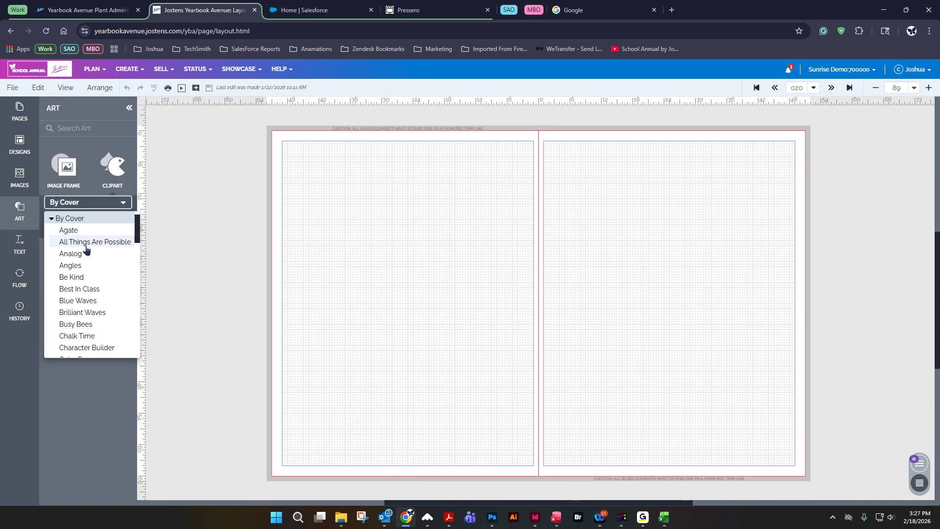
pyautogui.click(60, 228)
pyautogui.moveTo(62, 228); pyautogui.dragTo(623, 275)
pyautogui.click(20, 210)
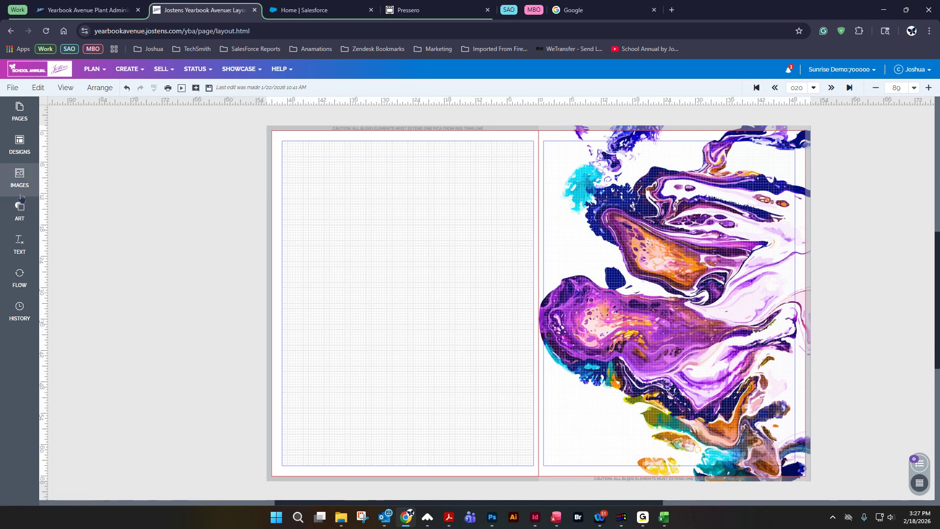
# Show the Candids designs from the Page Surfer collection.
pyautogui.click(20, 147)
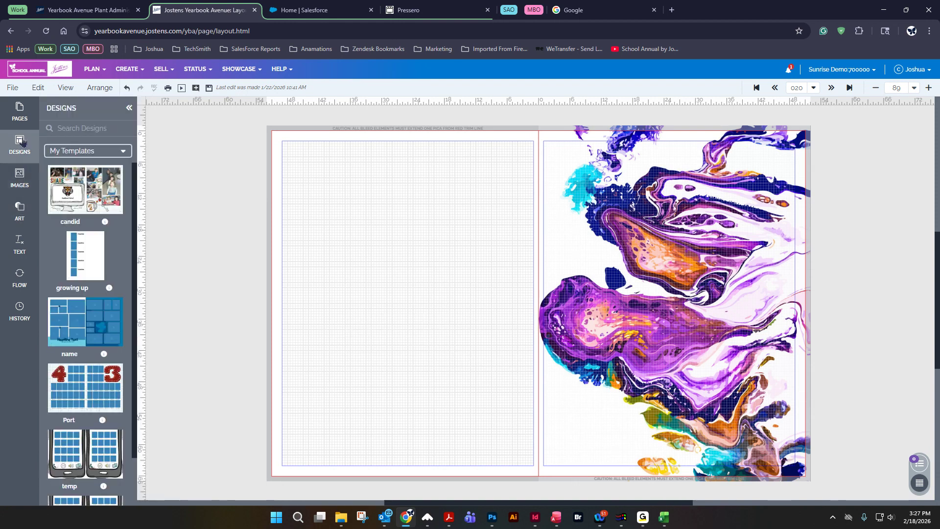
pyautogui.click(58, 152)
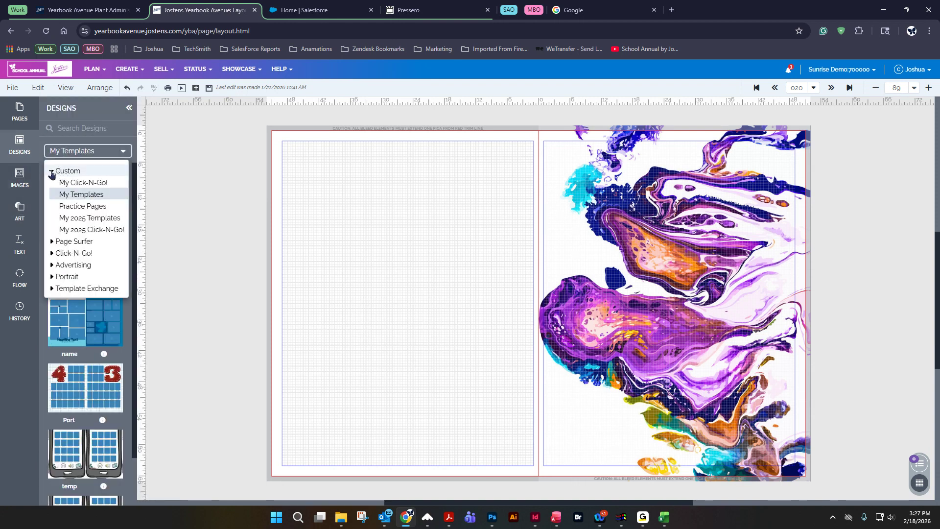
pyautogui.click(59, 171)
pyautogui.click(62, 185)
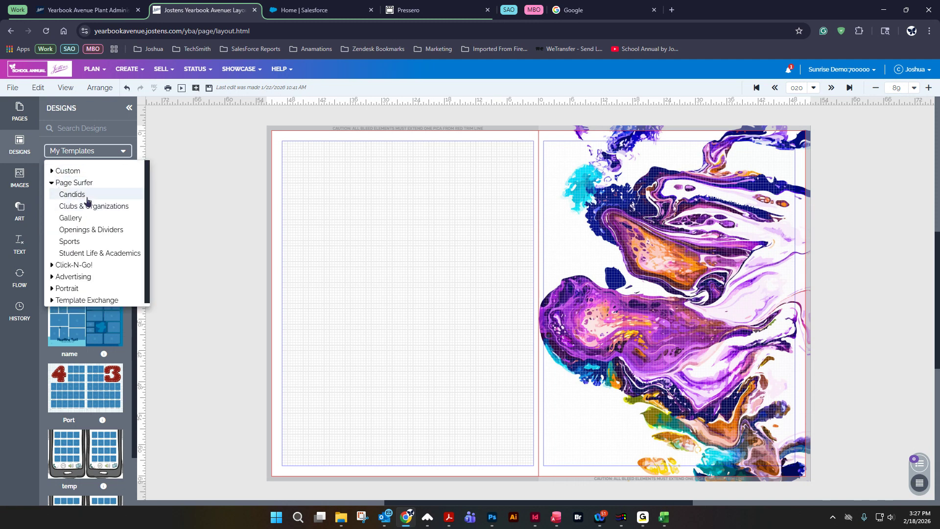
pyautogui.click(66, 194)
# Apply Candids design 3046 to the blank left-hand page without retaining existing content.
pyautogui.scroll(-7, 119, 289)
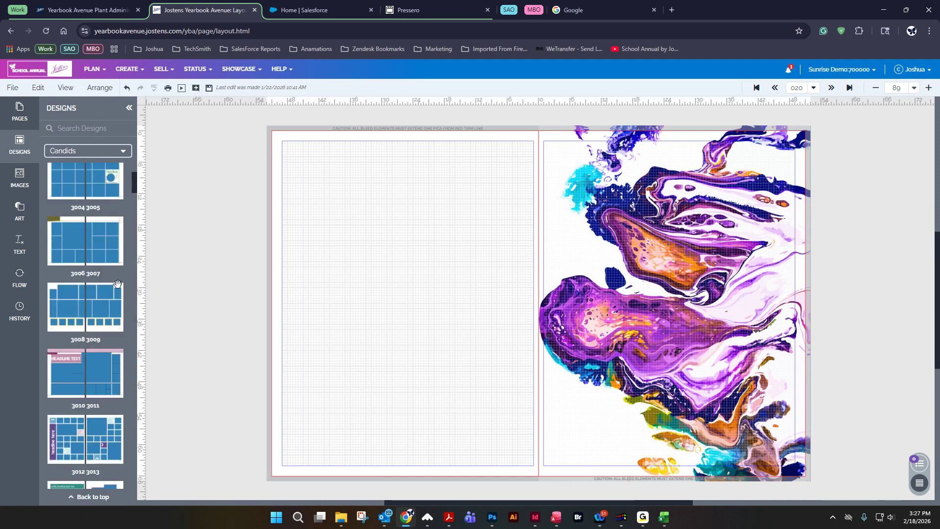
pyautogui.scroll(-1, 118, 286)
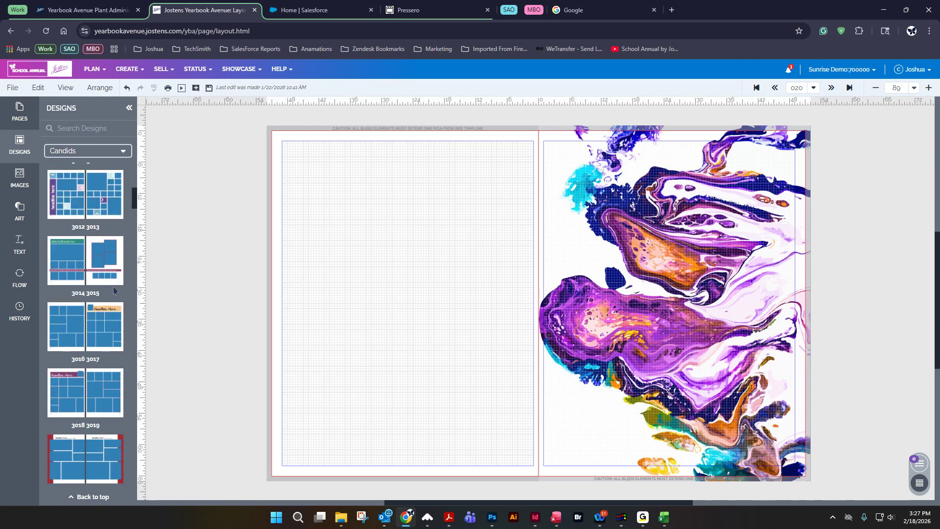
pyautogui.scroll(-2, 110, 291)
pyautogui.moveTo(108, 289)
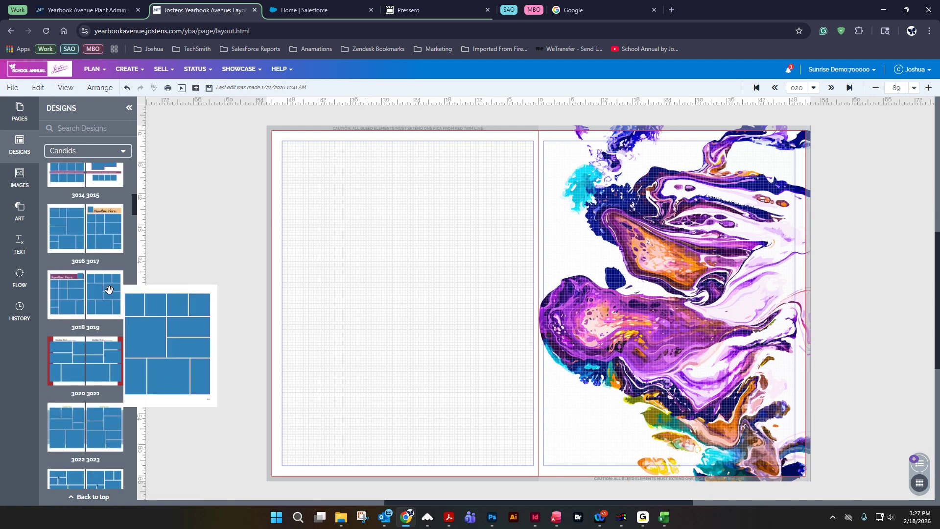
pyautogui.scroll(-1, 109, 289)
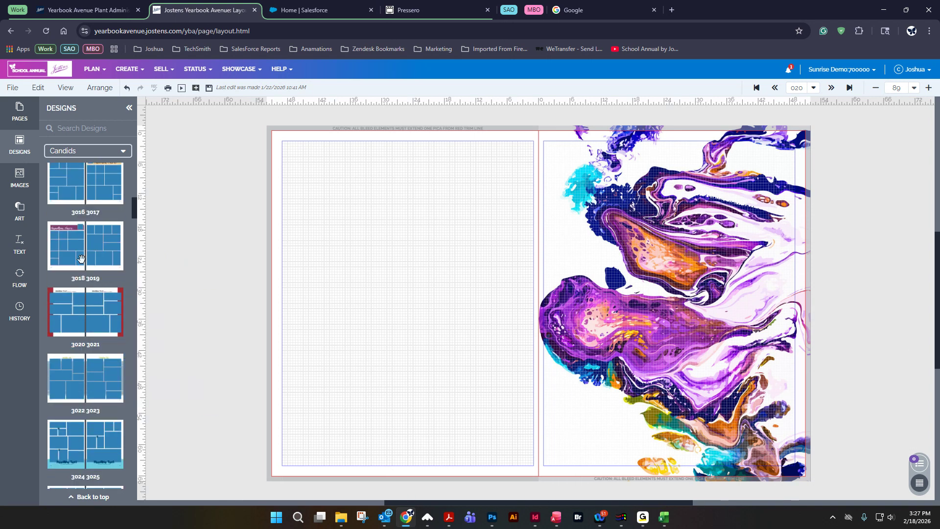
pyautogui.scroll(-5, 88, 247)
pyautogui.scroll(-5, 92, 293)
pyautogui.scroll(-5, 104, 321)
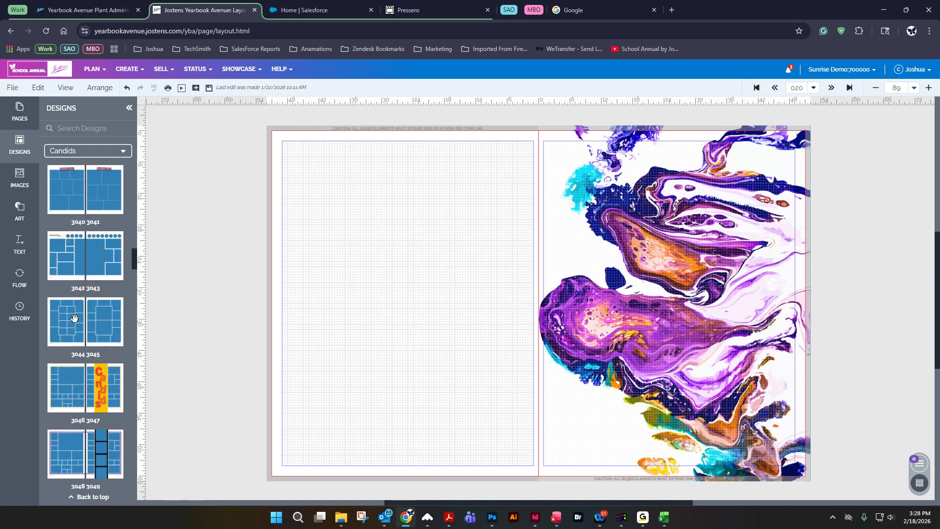
pyautogui.scroll(-1, 75, 318)
pyautogui.moveTo(72, 341)
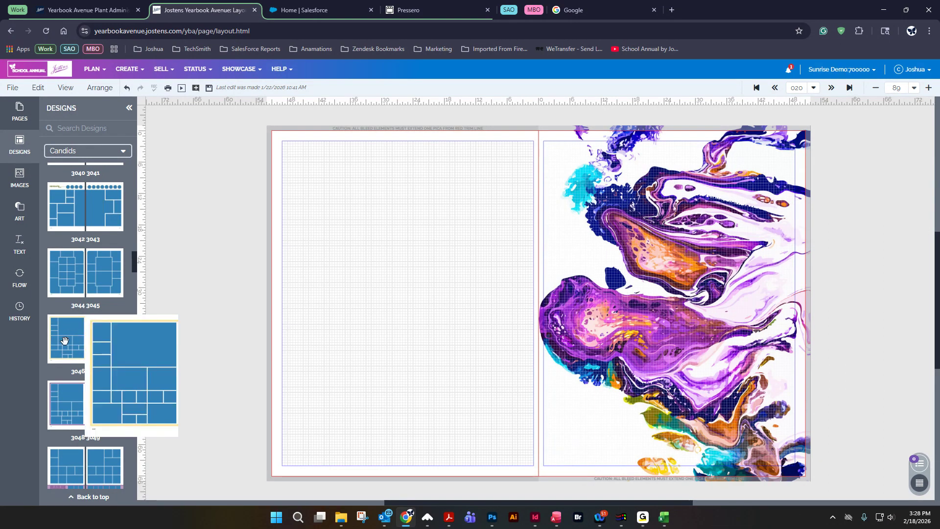
pyautogui.moveTo(67, 336); pyautogui.dragTo(372, 272)
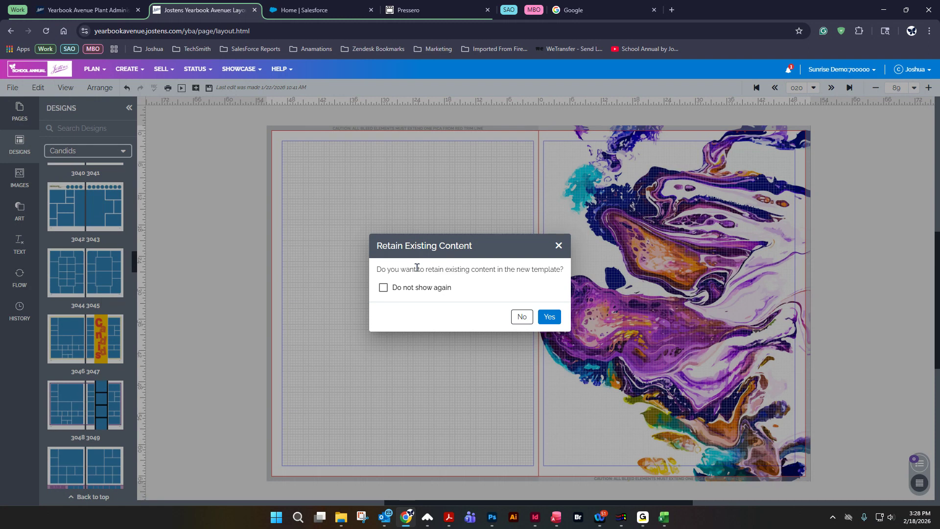
pyautogui.click(521, 316)
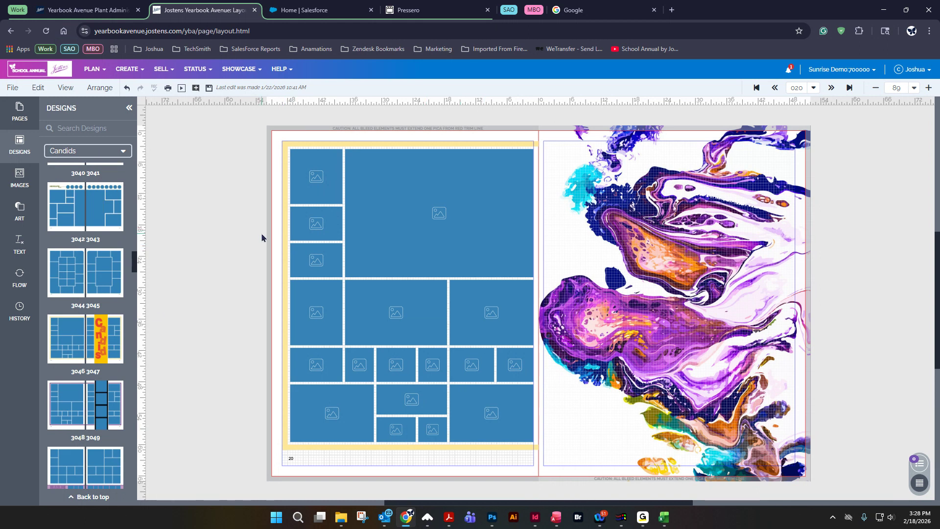
# Apply Candids design 3047 to the right-hand page and retain its existing content.
pyautogui.moveTo(102, 335)
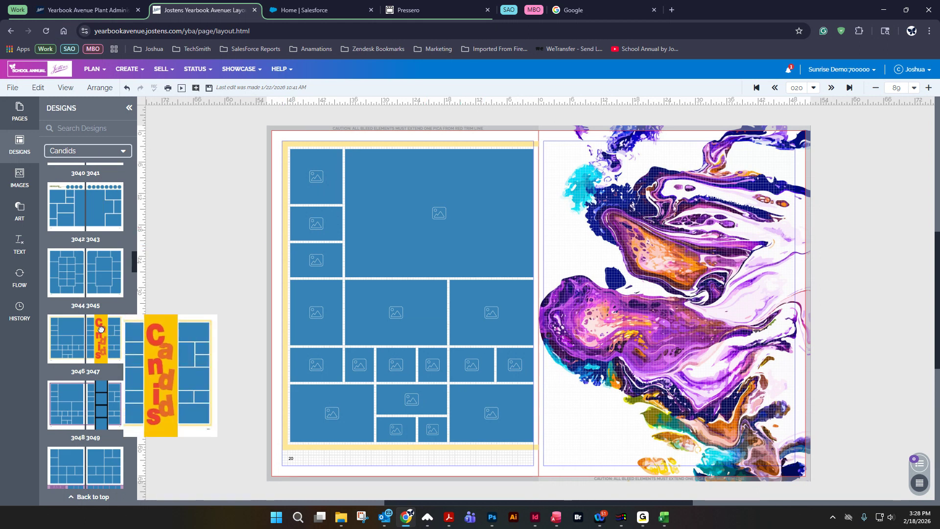
pyautogui.moveTo(101, 329); pyautogui.dragTo(712, 248)
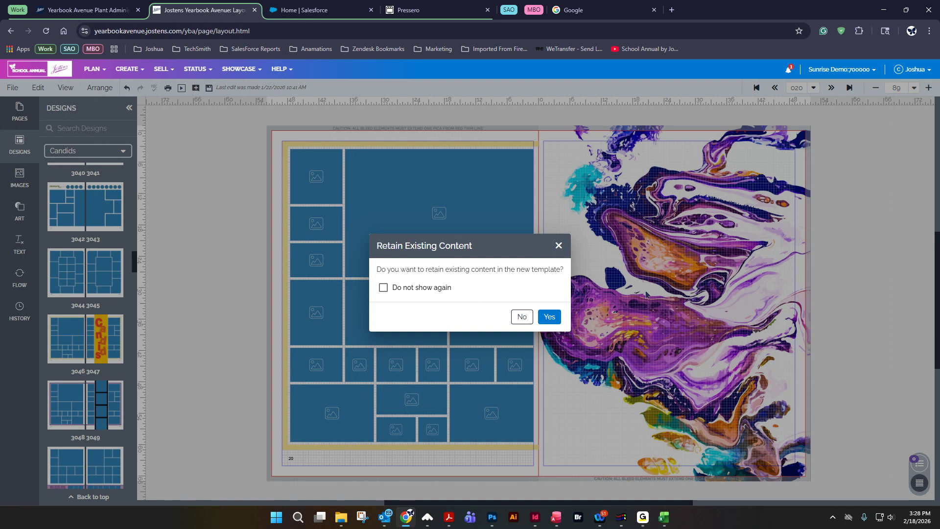
pyautogui.click(549, 316)
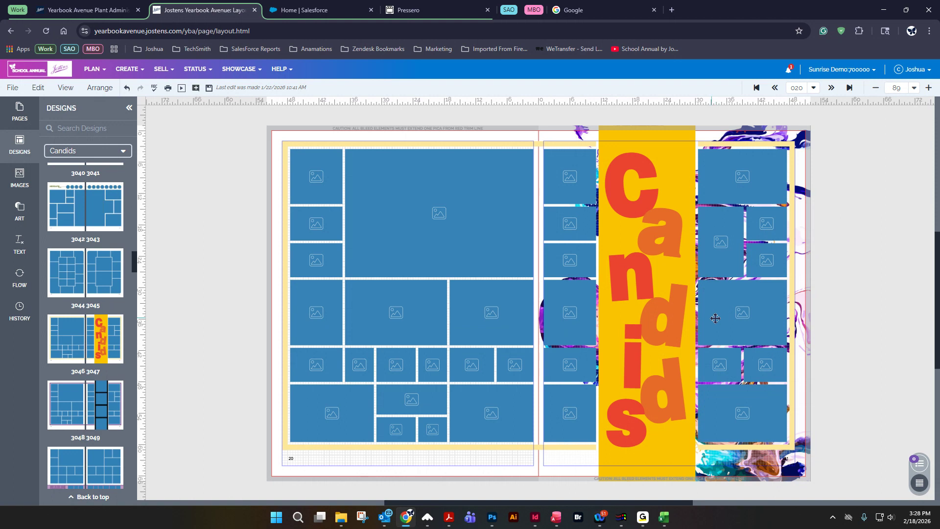
# Undo the right-hand layout and reapply design 3047 there without retaining the existing content.
pyautogui.click(127, 87)
pyautogui.moveTo(103, 346); pyautogui.dragTo(718, 257)
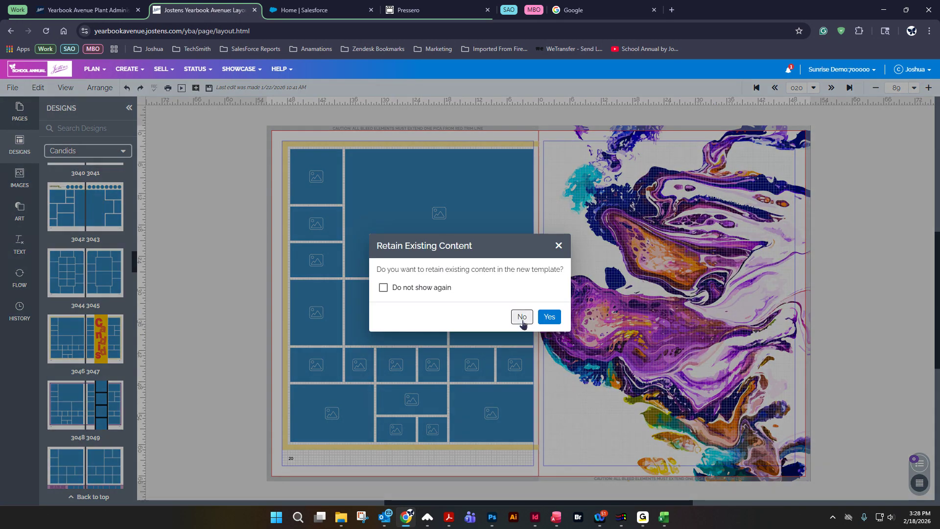
pyautogui.click(522, 316)
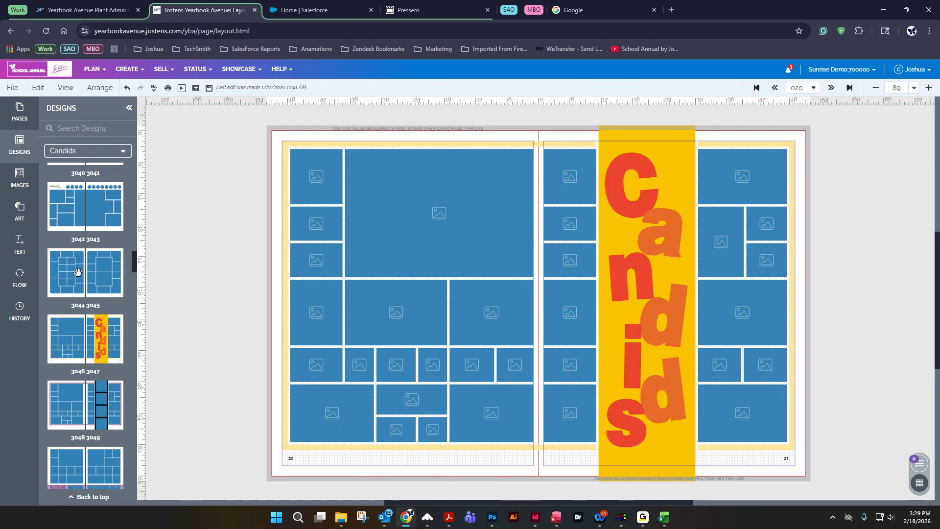
# Try design 3045 on the right-hand page with content retained, and undo the last two layouts to restore the Agate artwork.
pyautogui.moveTo(106, 267); pyautogui.dragTo(793, 268)
pyautogui.moveTo(651, 256); pyautogui.dragTo(653, 255)
pyautogui.click(549, 317)
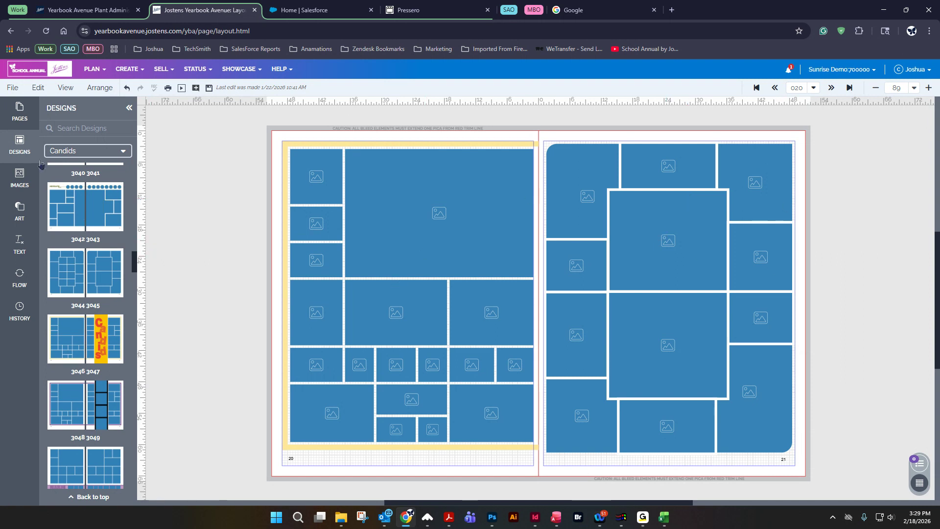
pyautogui.click(128, 88)
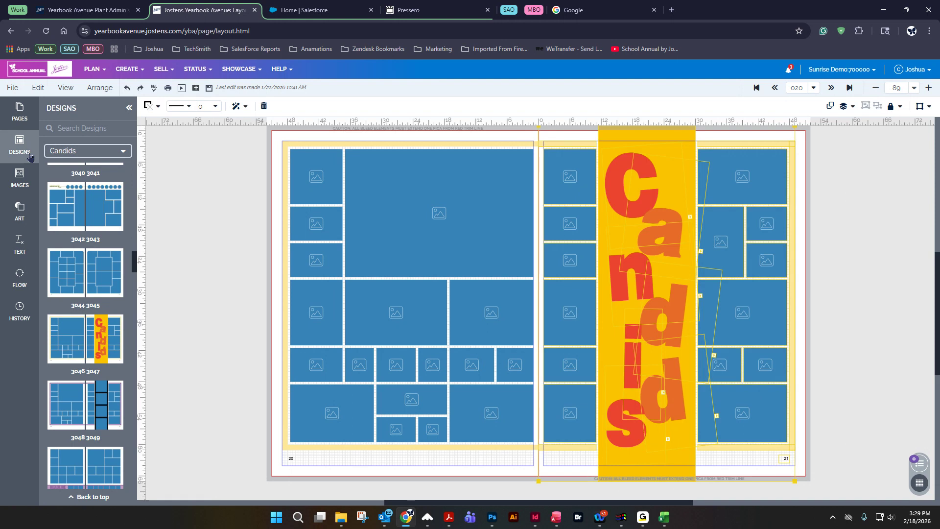
pyautogui.click(127, 88)
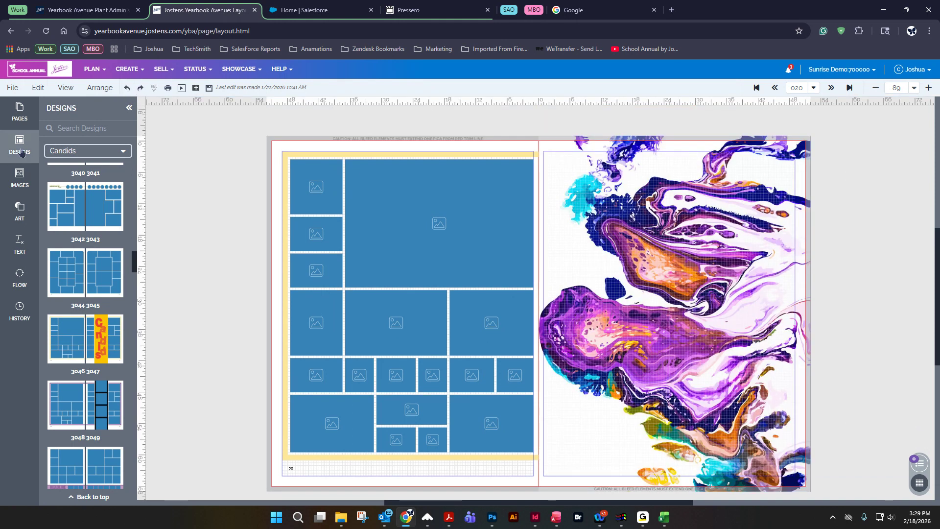
# Place the Academics photo 100_2144.jpg over the swirl artwork on the right-hand page.
pyautogui.click(20, 176)
pyautogui.moveTo(87, 265); pyautogui.dragTo(563, 279)
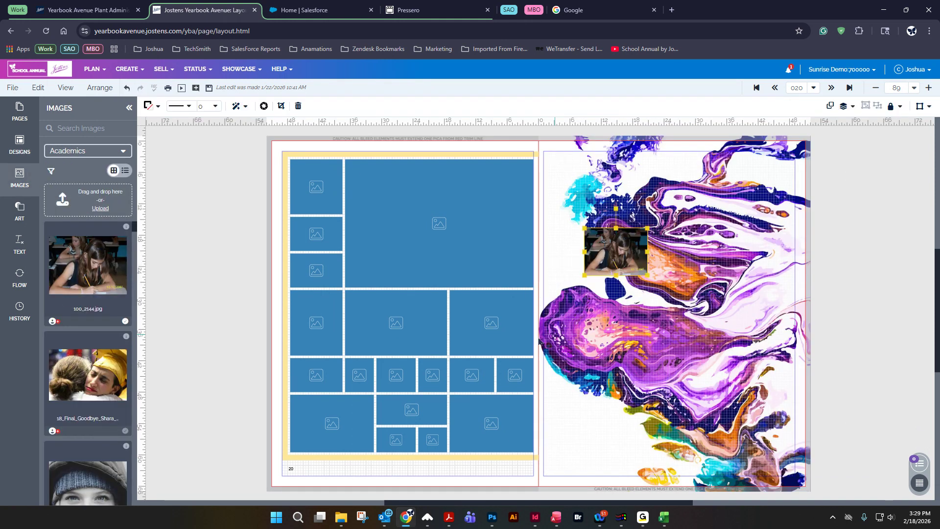
# Apply Candids design 3047 to the right-hand page, retaining the artwork and the placed photo.
pyautogui.click(19, 144)
pyautogui.scroll(-20, 117, 422)
pyautogui.scroll(-7, 118, 422)
pyautogui.moveTo(100, 338); pyautogui.dragTo(720, 270)
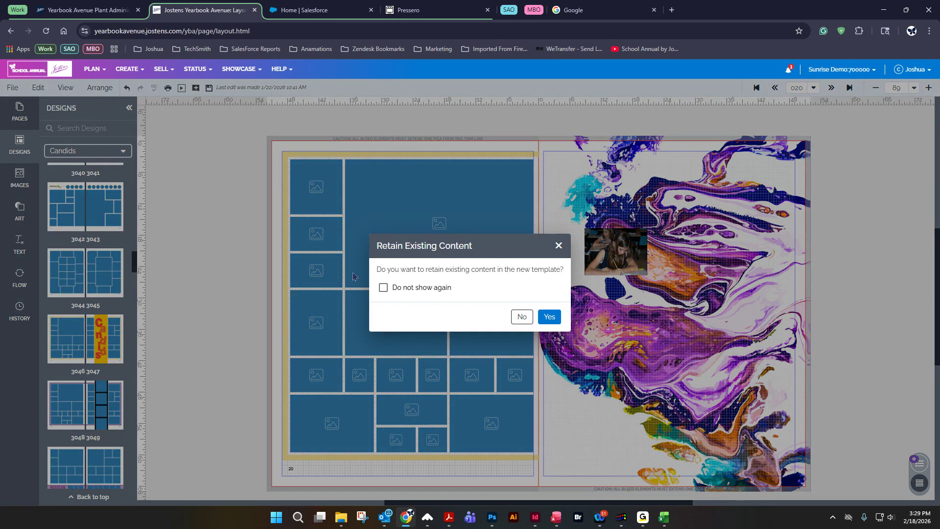
pyautogui.click(549, 317)
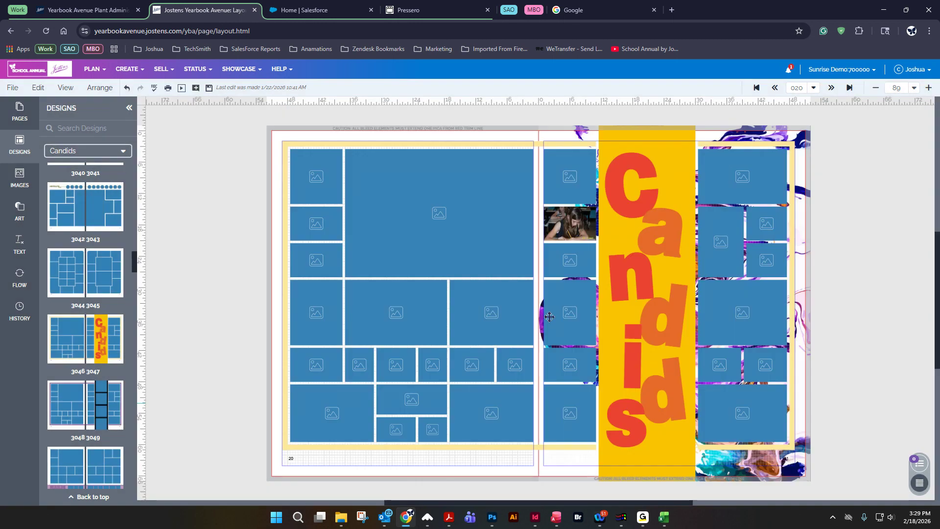
# Remove the girl's photo from its image frame on the right-hand page, keeping the empty frame.
pyautogui.click(566, 221)
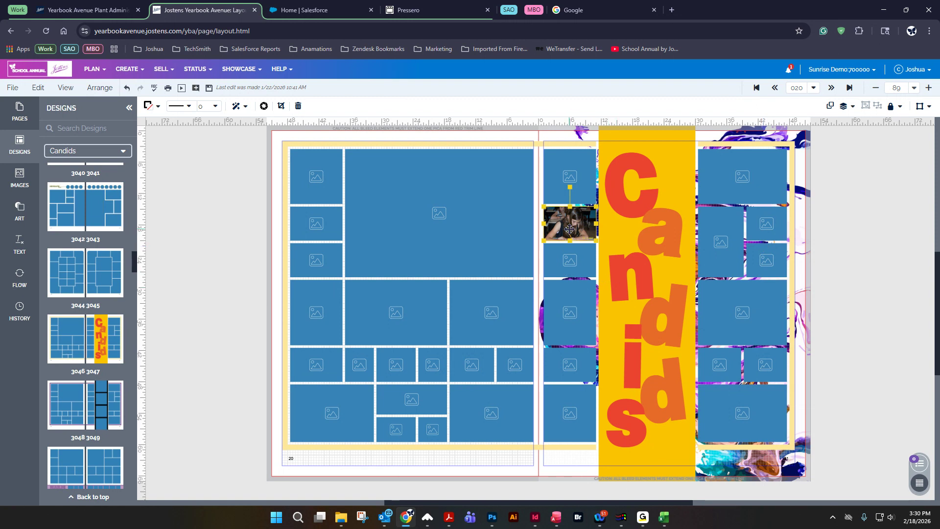
pyautogui.press('Delete')
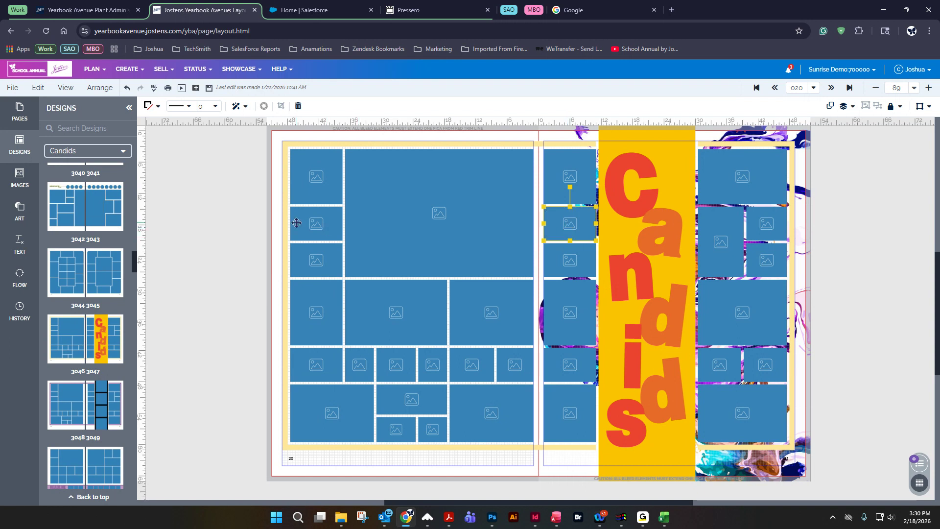
pyautogui.click(209, 219)
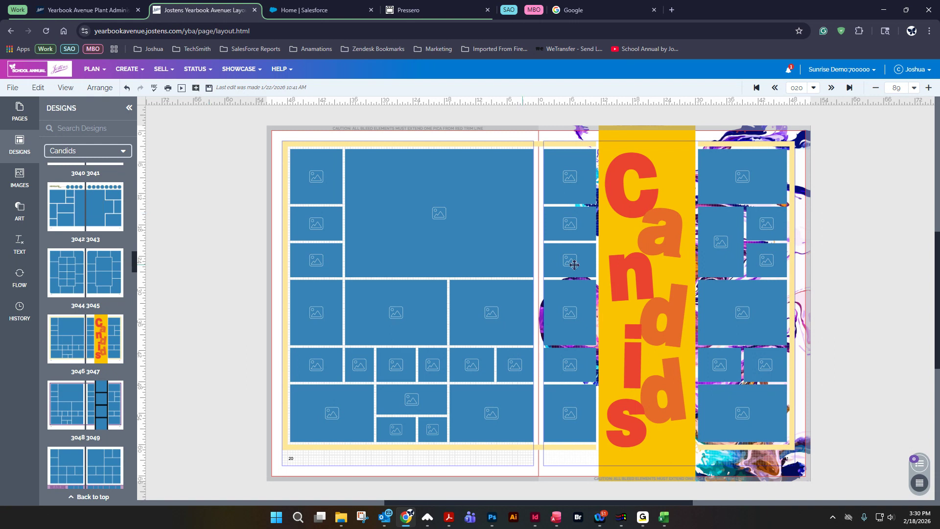
# Change the fill of the vertical banner behind the Candids lettering to the dark blue from the Sync palette.
pyautogui.click(624, 139)
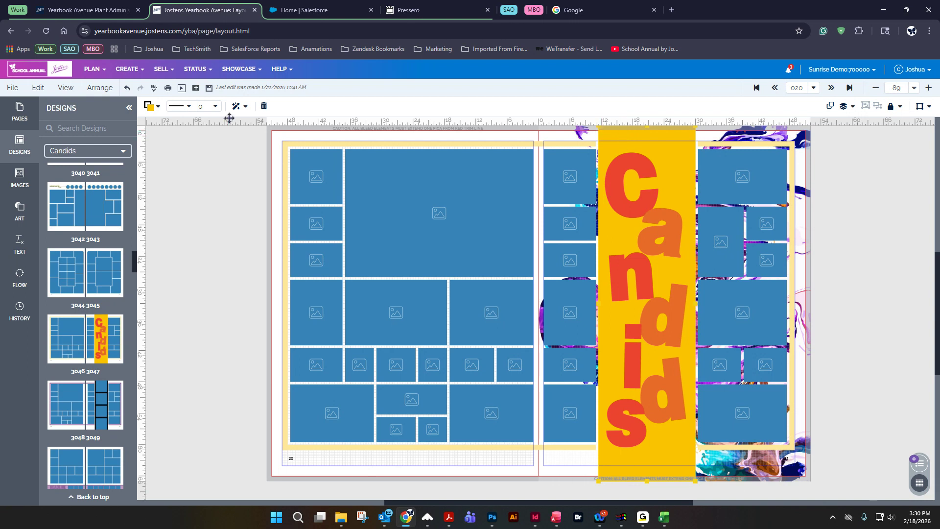
pyautogui.click(151, 106)
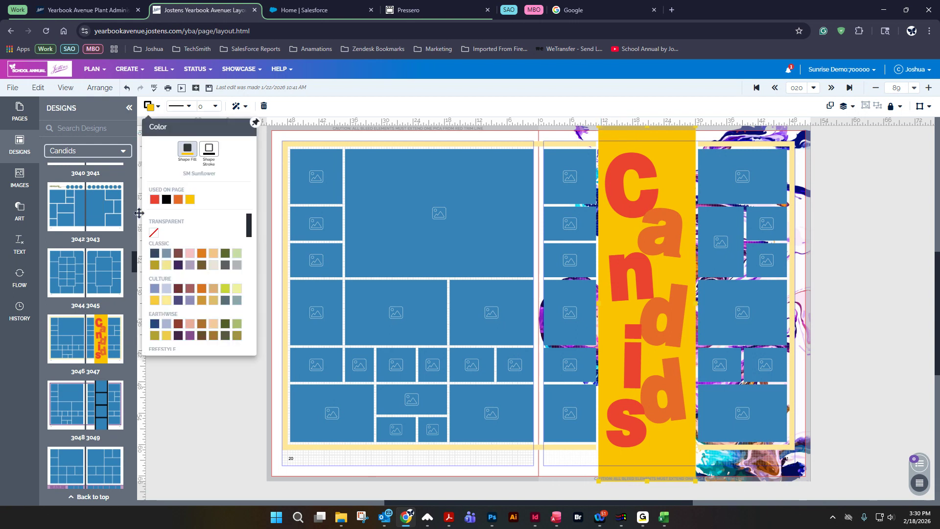
pyautogui.click(154, 199)
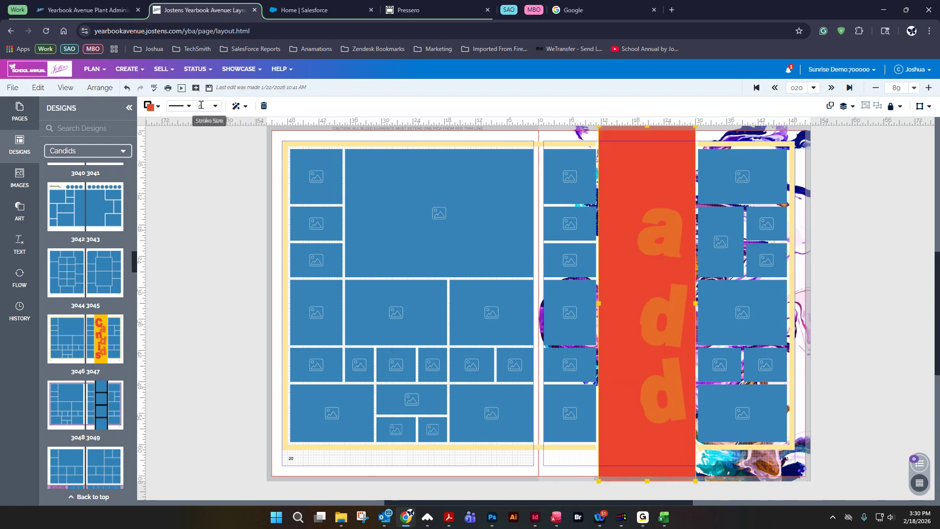
pyautogui.click(150, 106)
pyautogui.scroll(-10, 209, 280)
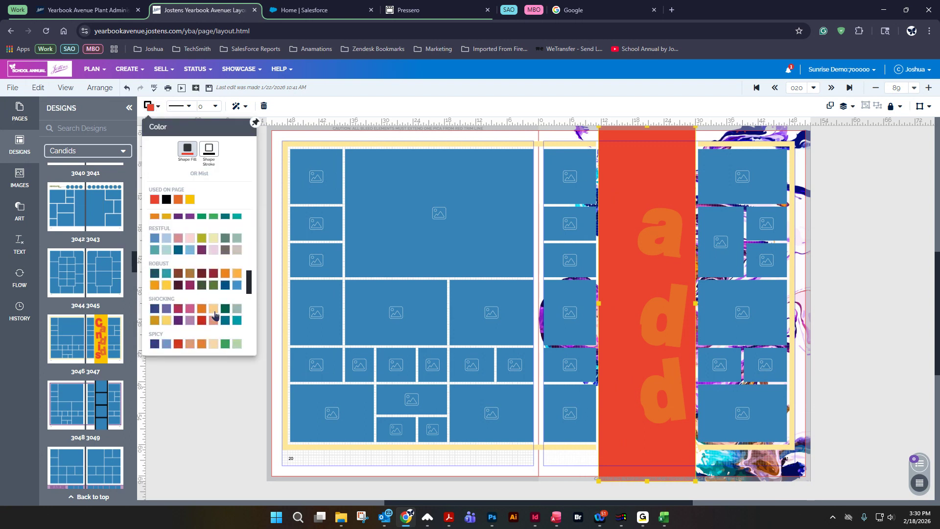
pyautogui.scroll(-2, 189, 317)
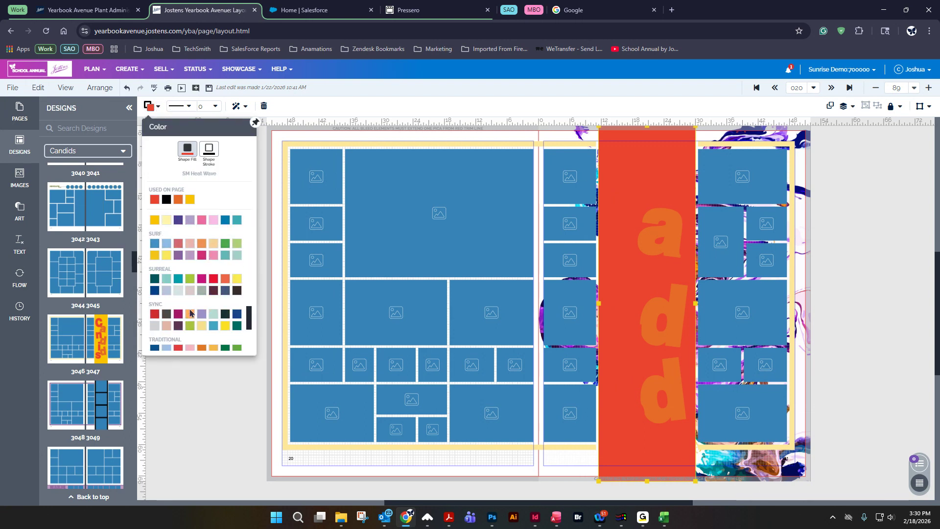
pyautogui.scroll(-2, 190, 277)
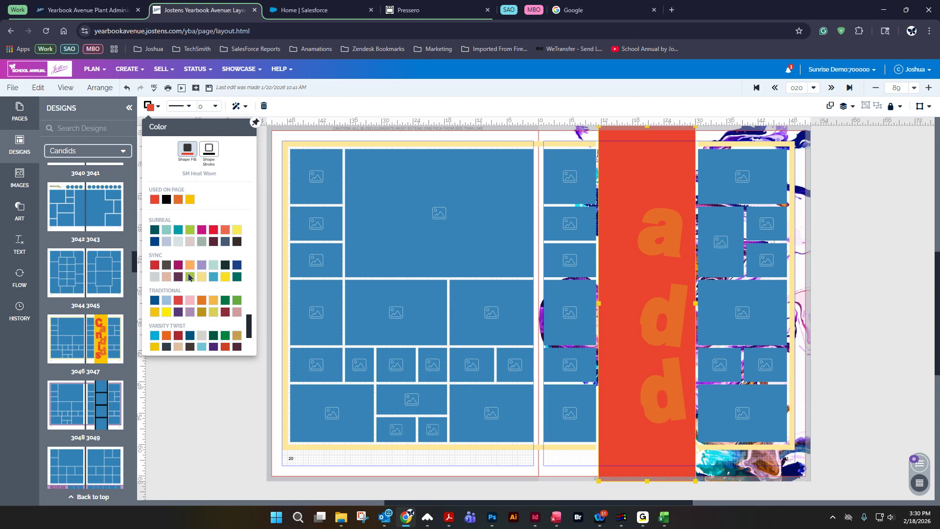
pyautogui.click(236, 264)
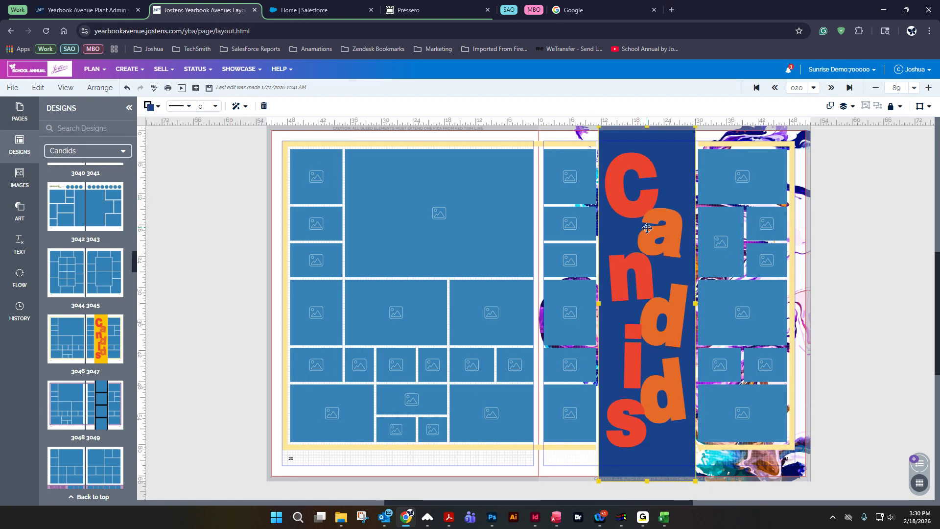
# Recolor the letter "a" of the Candids title with a golden yellow text fill.
pyautogui.click(639, 204)
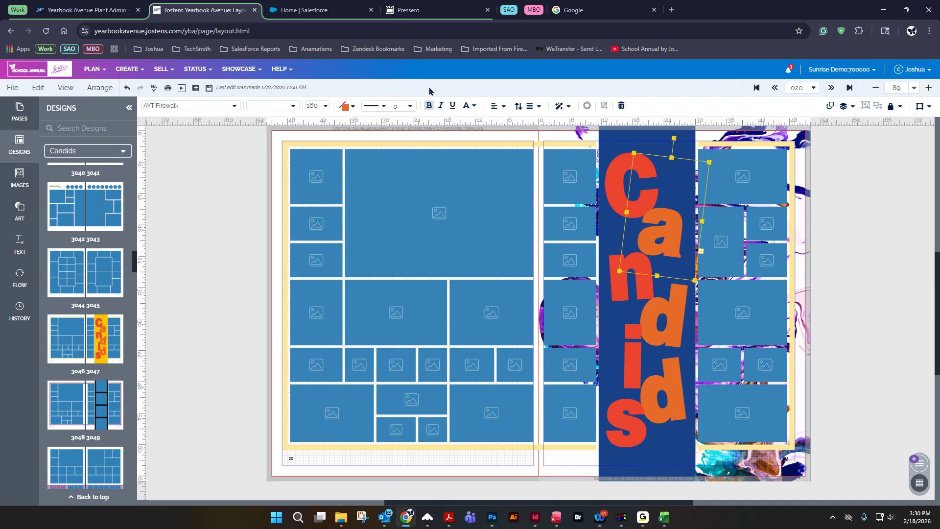
pyautogui.click(346, 107)
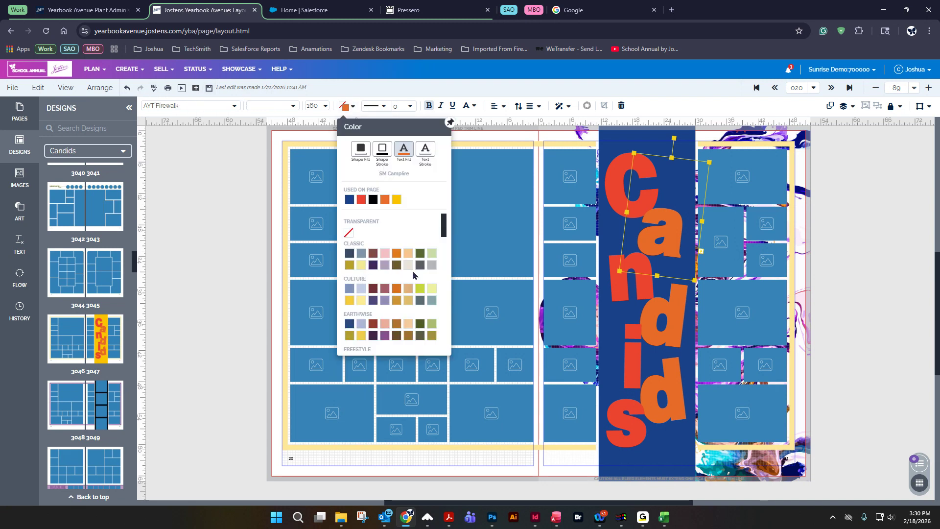
pyautogui.scroll(-2, 362, 267)
pyautogui.click(361, 272)
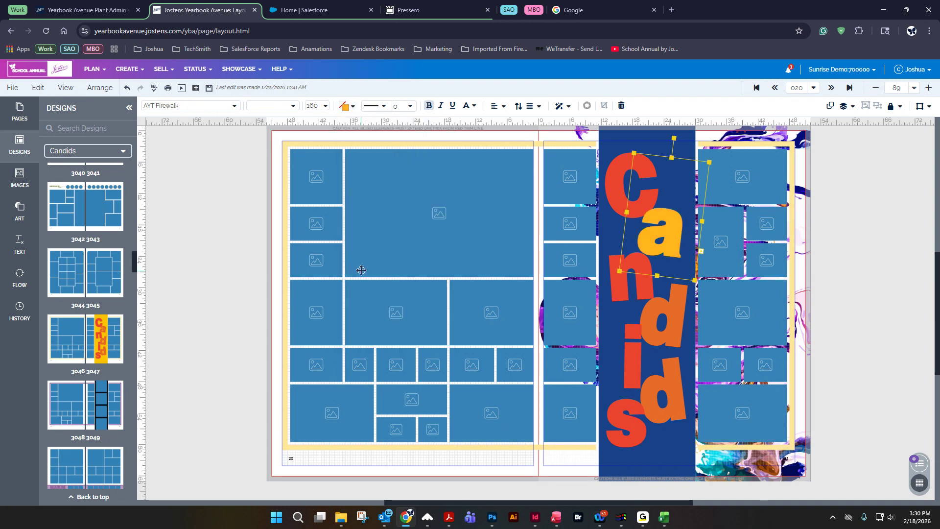
# Change the text fill of the letter "C" in the Candids title to white and deselect it.
pyautogui.click(612, 199)
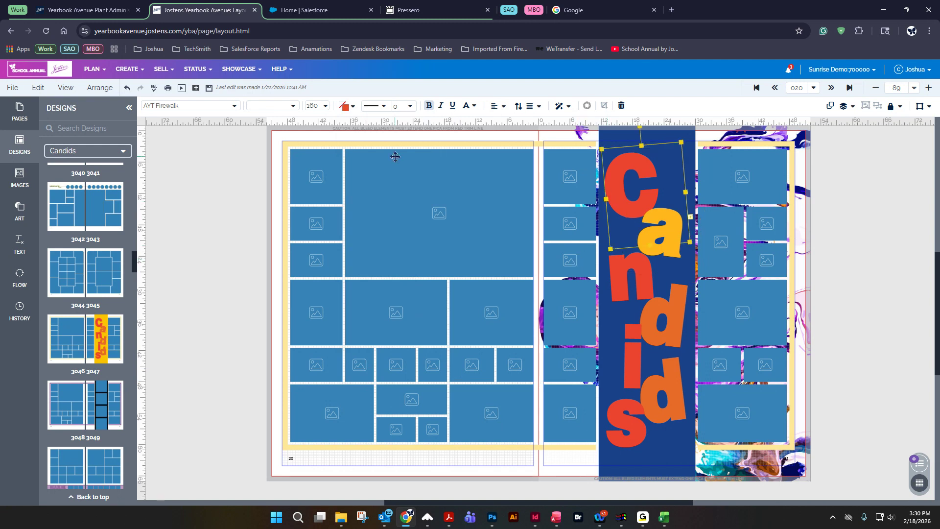
pyautogui.click(346, 107)
pyautogui.scroll(-2, 325, 306)
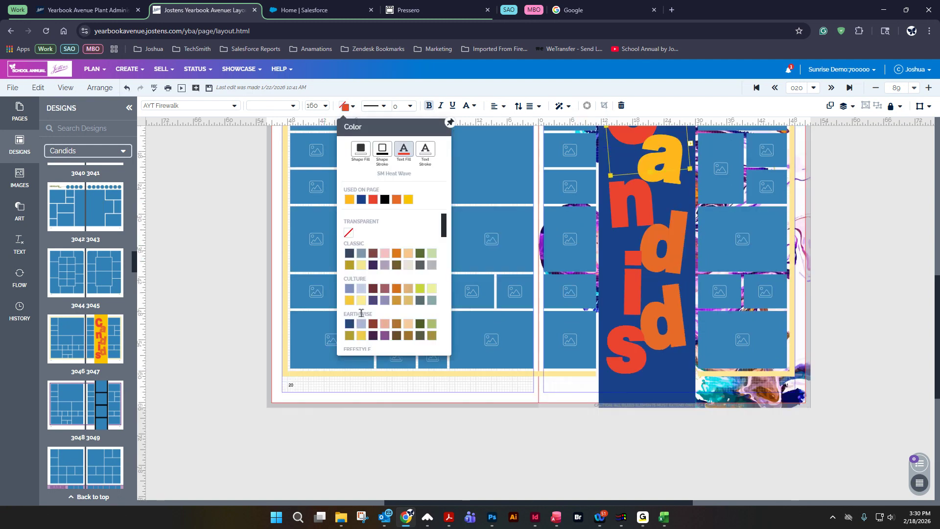
pyautogui.scroll(-4, 362, 301)
pyautogui.scroll(-3, 364, 304)
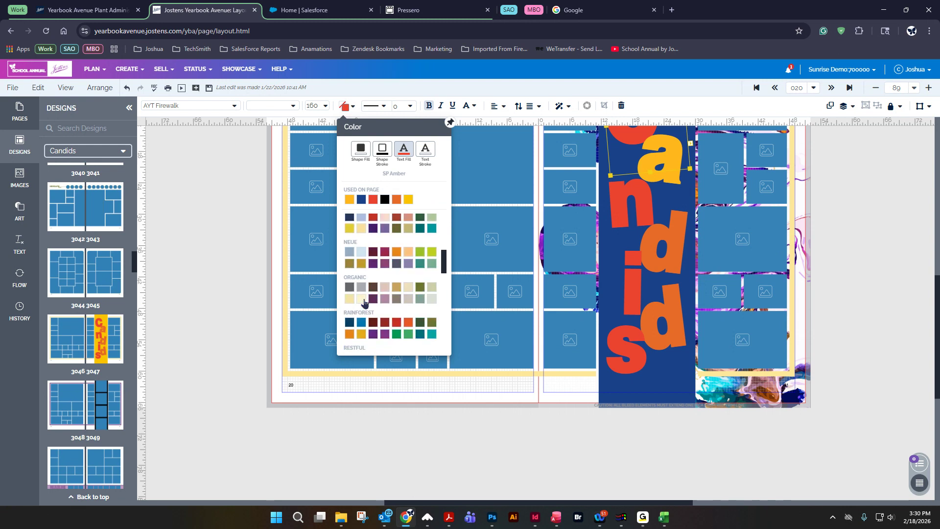
pyautogui.click(361, 304)
pyautogui.scroll(2, 252, 367)
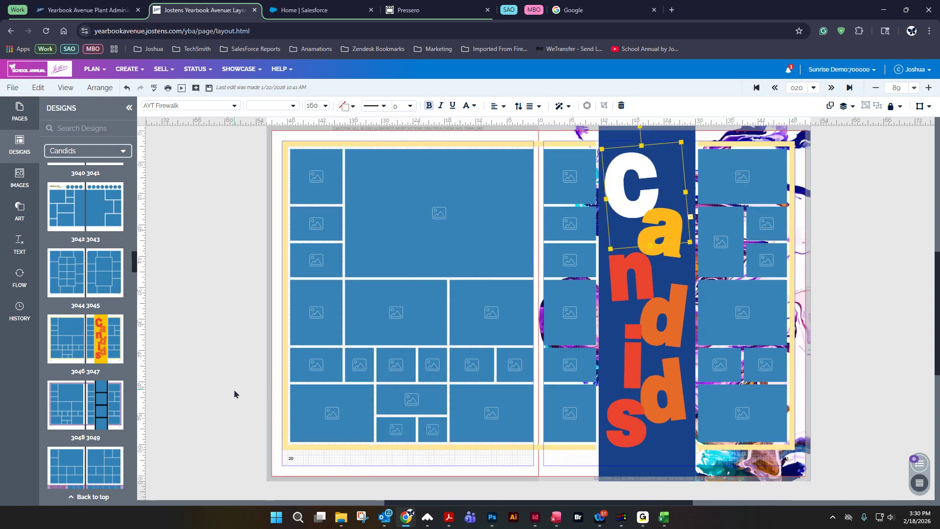
pyautogui.click(157, 329)
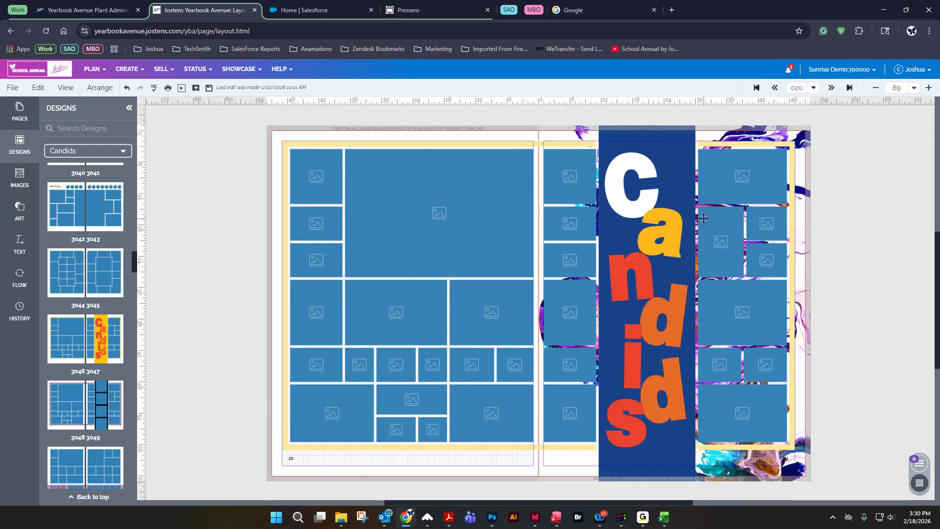
pyautogui.click(653, 202)
pyautogui.click(634, 269)
pyautogui.click(679, 329)
pyautogui.click(633, 383)
pyautogui.click(361, 483)
# Recolor the border strip along the bottom of the left-hand page with the dark blue already used on the spread.
pyautogui.click(410, 447)
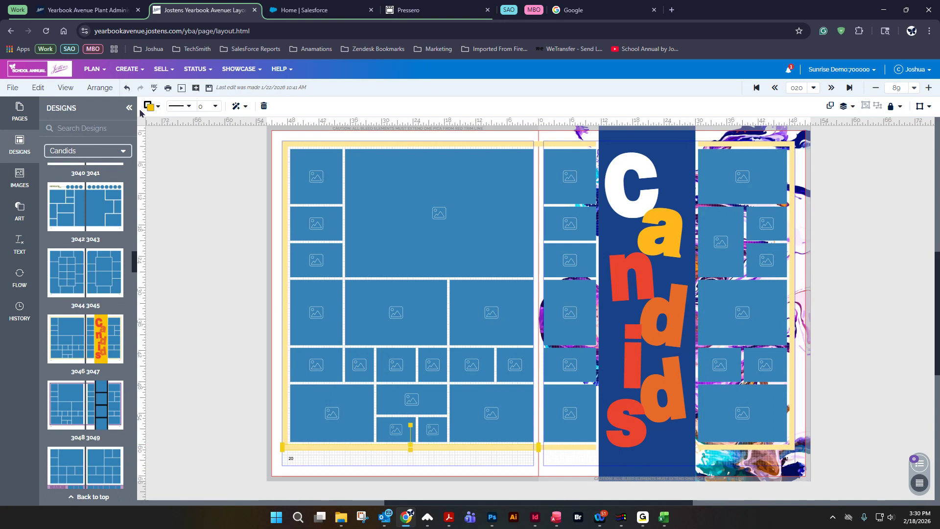
pyautogui.click(158, 110)
pyautogui.click(178, 200)
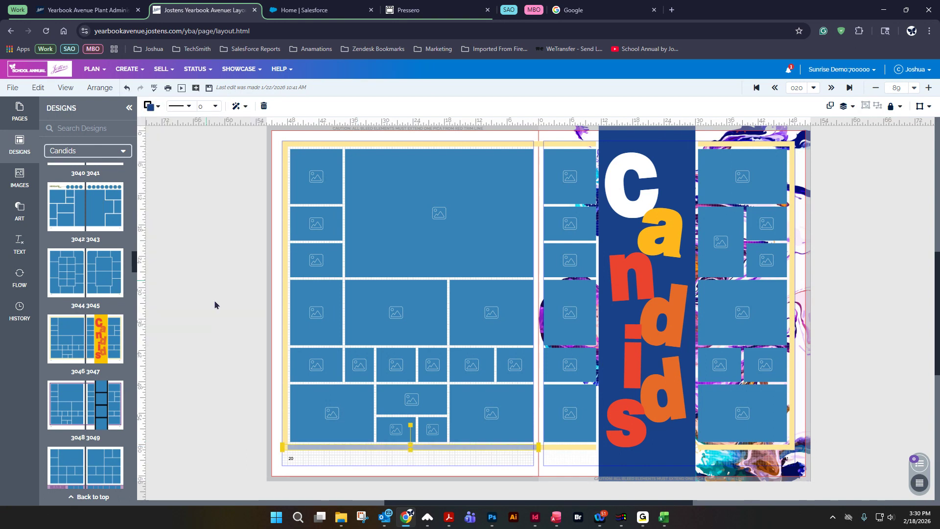
pyautogui.click(217, 304)
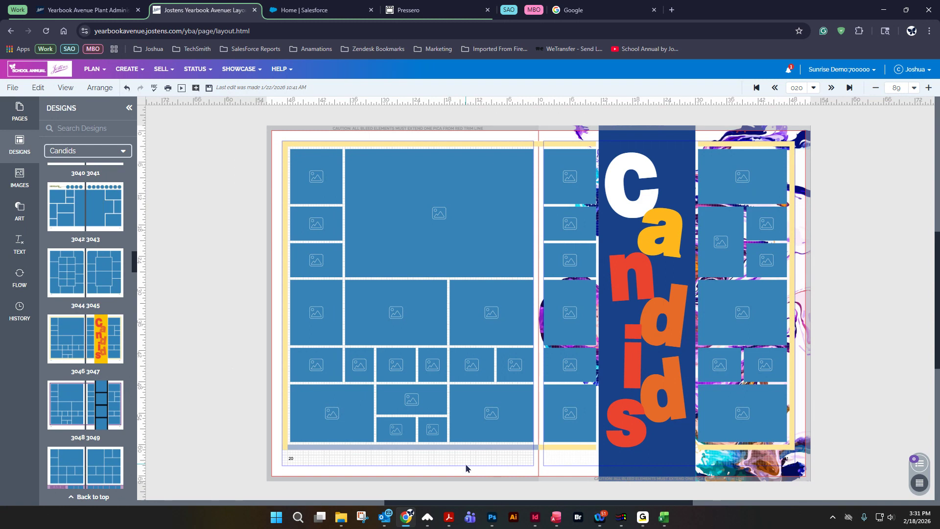
# Delete the two small image frames below the left-hand page's upper-left frame and stretch that frame down to fill the gap.
pyautogui.click(331, 227)
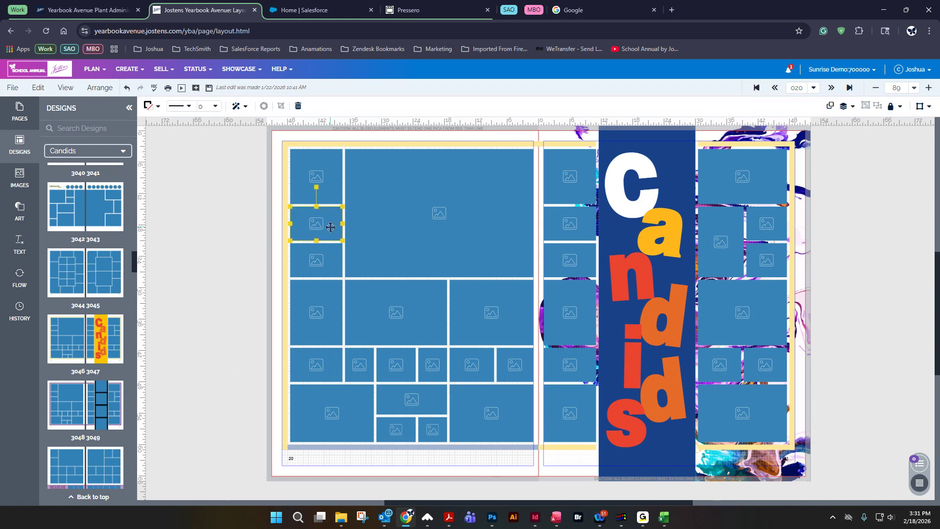
pyautogui.press('Delete')
pyautogui.click(316, 254)
pyautogui.press('Delete')
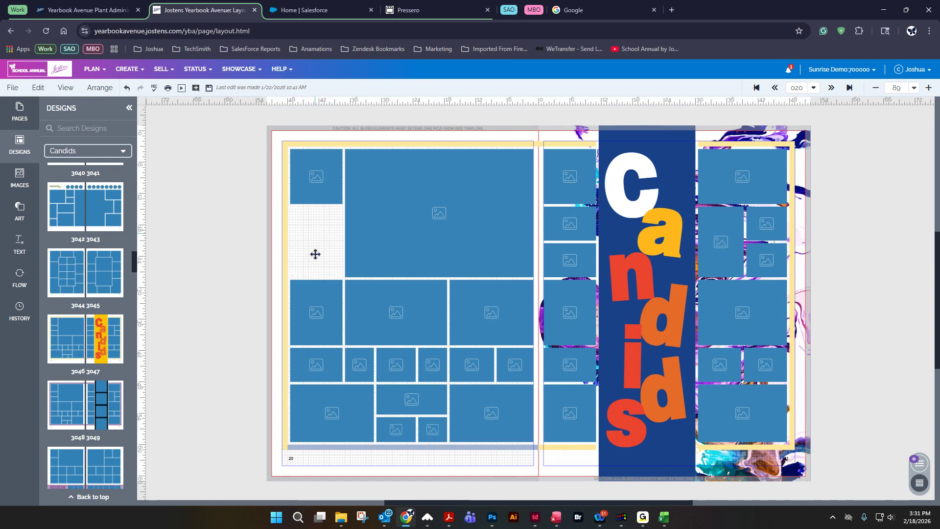
pyautogui.click(316, 196)
pyautogui.moveTo(317, 204); pyautogui.dragTo(315, 277)
pyautogui.click(236, 278)
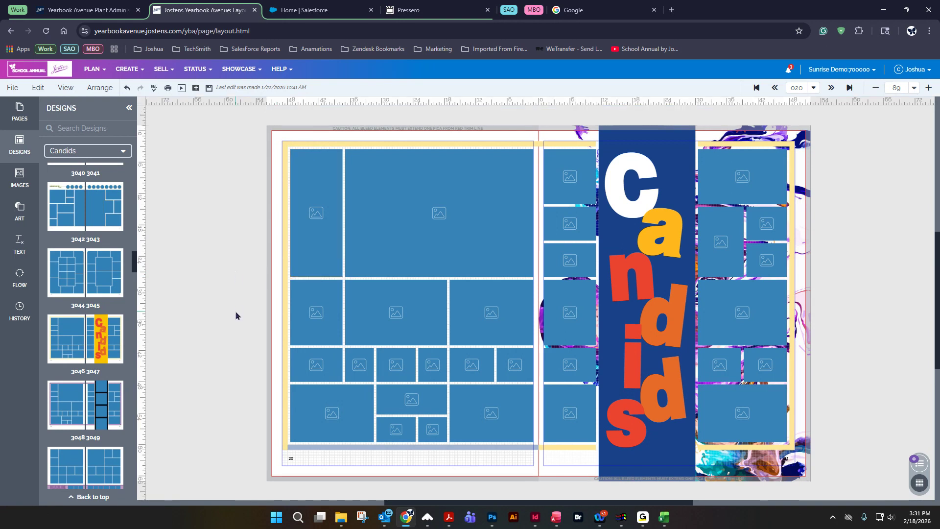
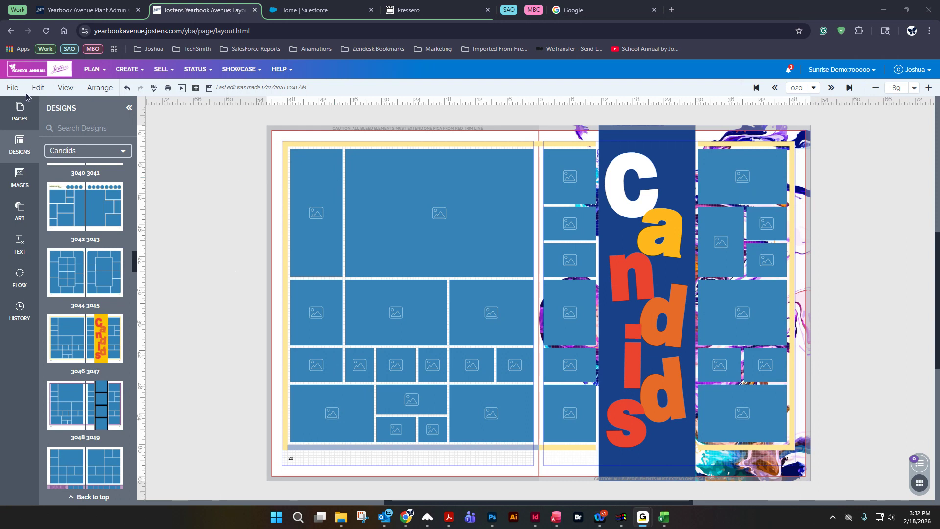
# Save the customized spread as a template named "Images" covering both pages.
pyautogui.click(13, 88)
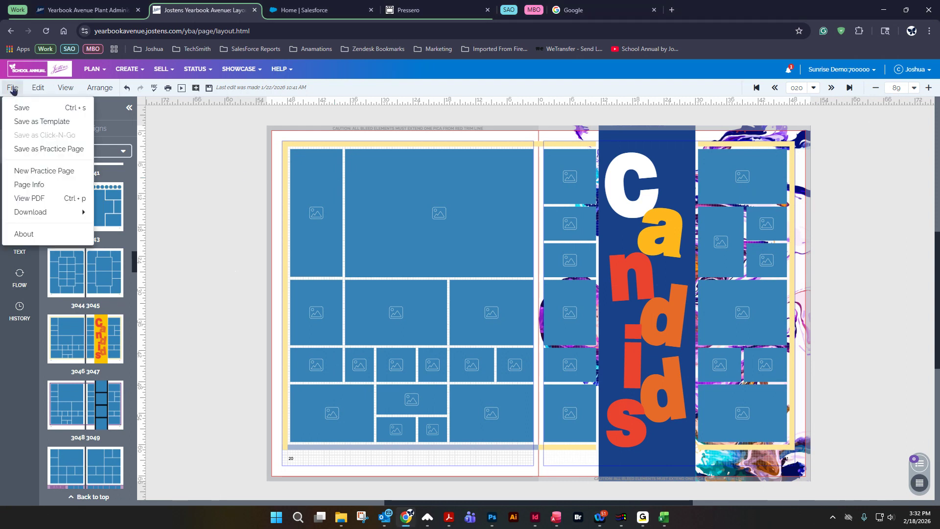
pyautogui.click(23, 121)
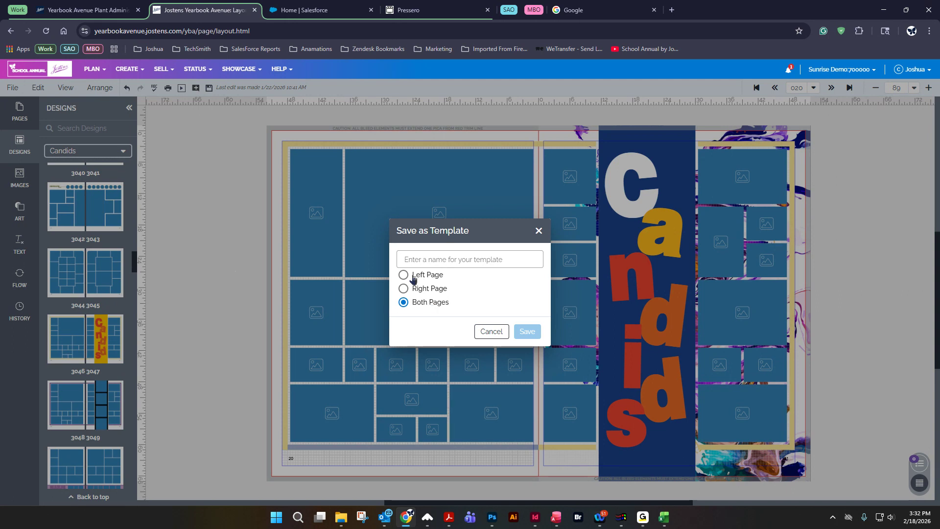
pyautogui.click(422, 292)
pyautogui.click(417, 281)
pyautogui.click(415, 309)
pyautogui.click(432, 258)
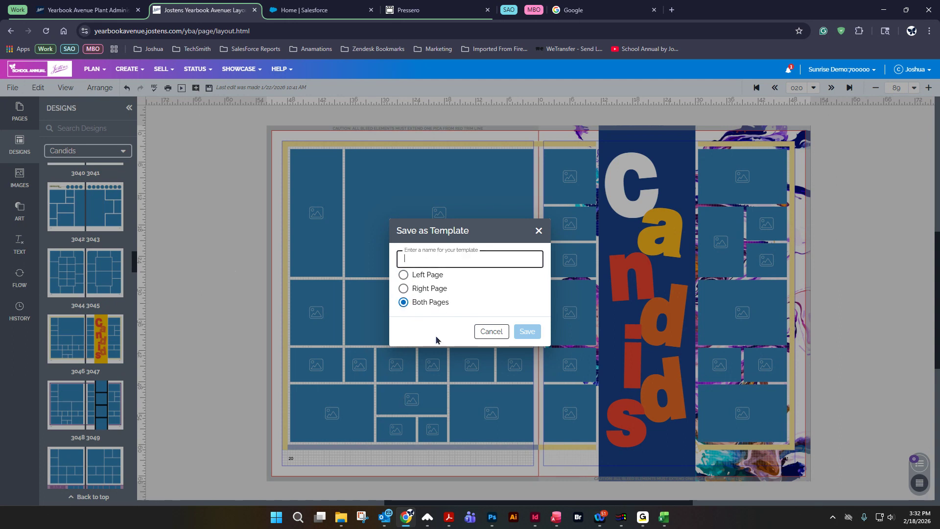
pyautogui.write('Images')
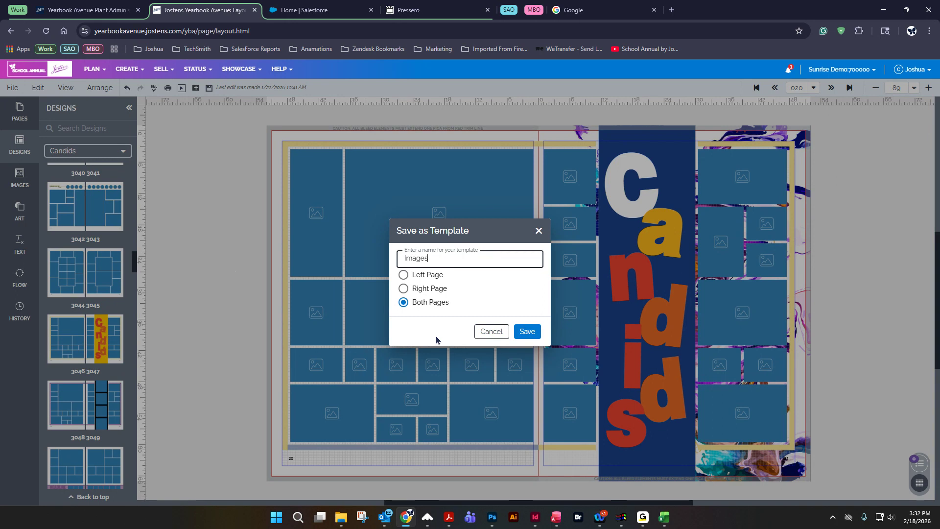
pyautogui.click(527, 331)
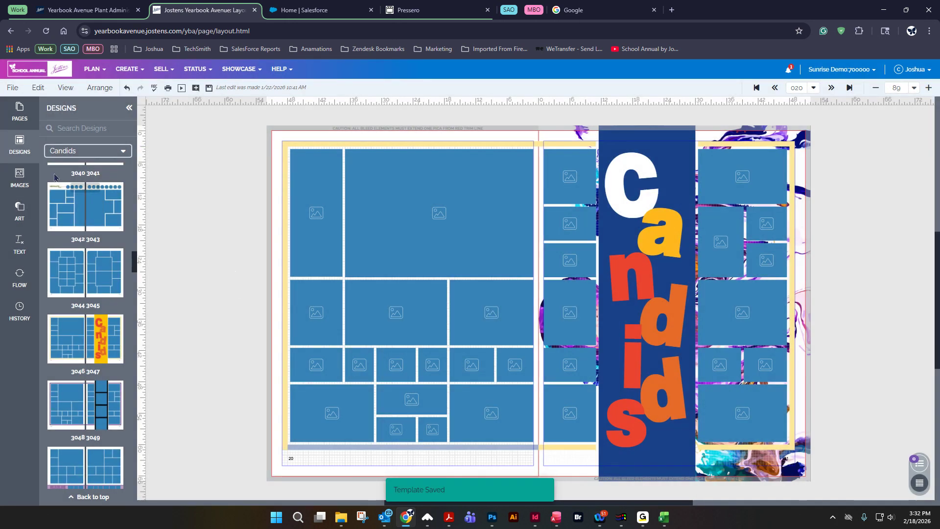
# Show the custom My Templates designs and look through the saved templates.
pyautogui.click(66, 150)
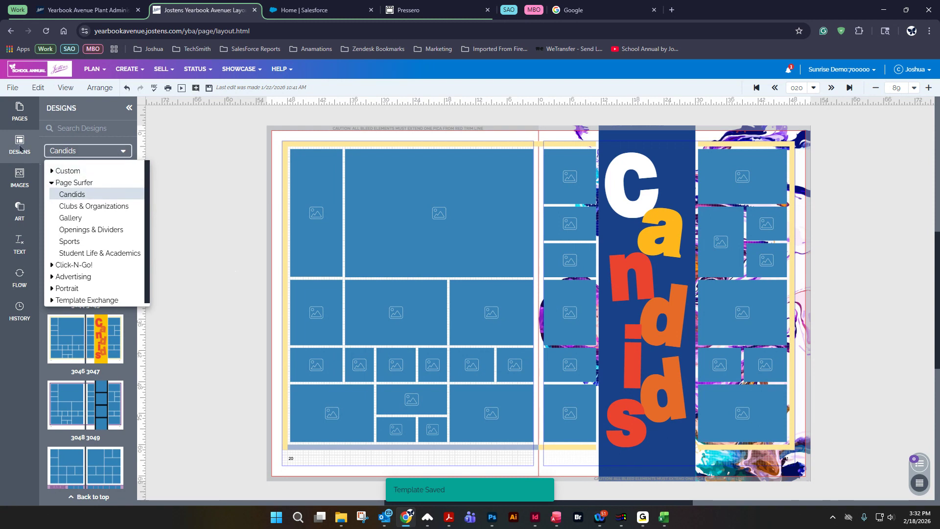
pyautogui.click(51, 171)
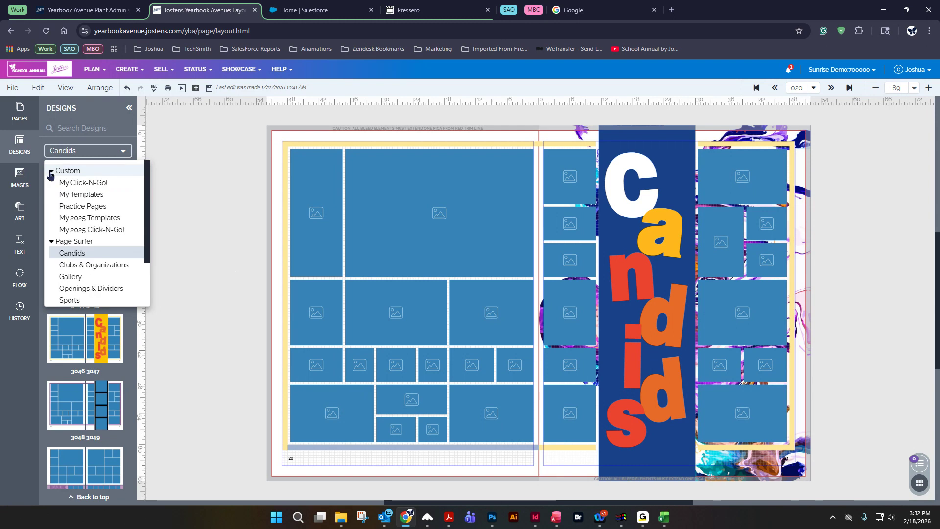
pyautogui.click(64, 195)
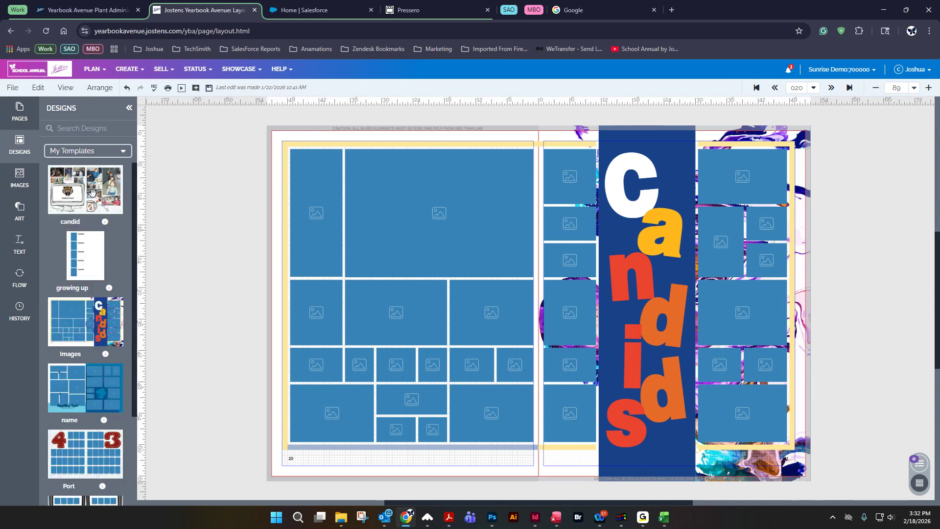
pyautogui.scroll(-2, 100, 251)
pyautogui.scroll(-2, 100, 251)
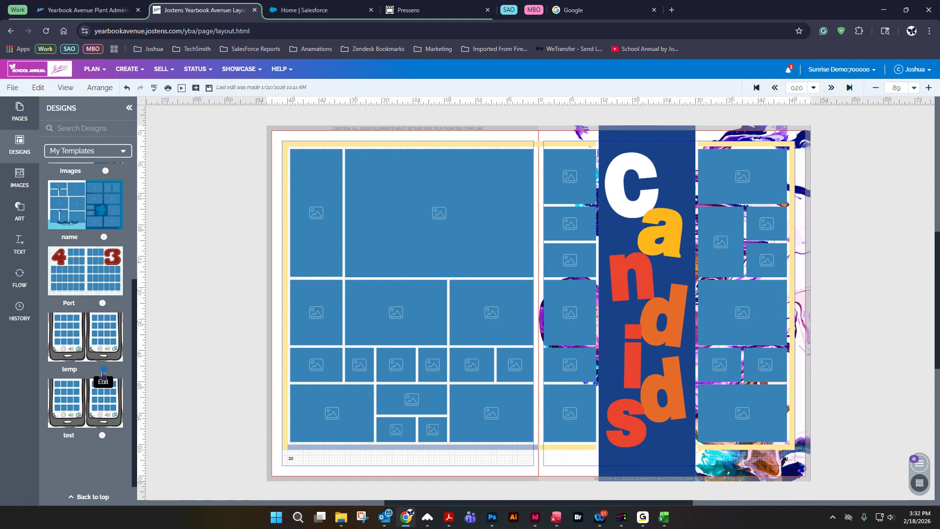
# Save the changes to the current spread and advance to the blank spread starting at page 024.
pyautogui.scroll(4, 93, 293)
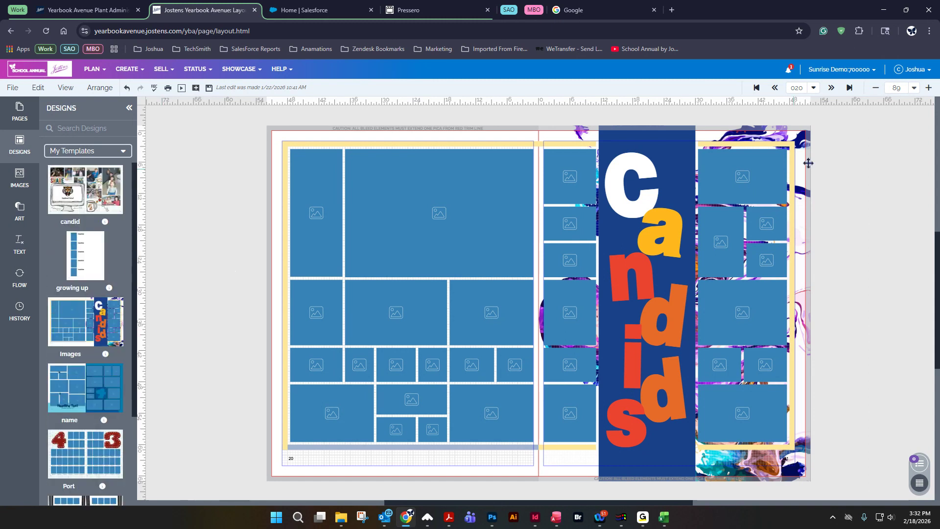
pyautogui.click(831, 88)
pyautogui.click(520, 306)
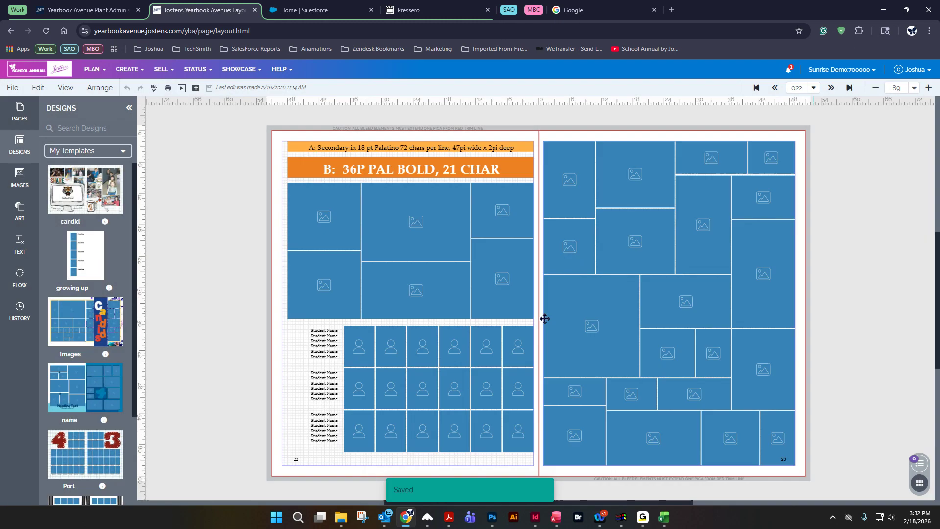
pyautogui.click(831, 88)
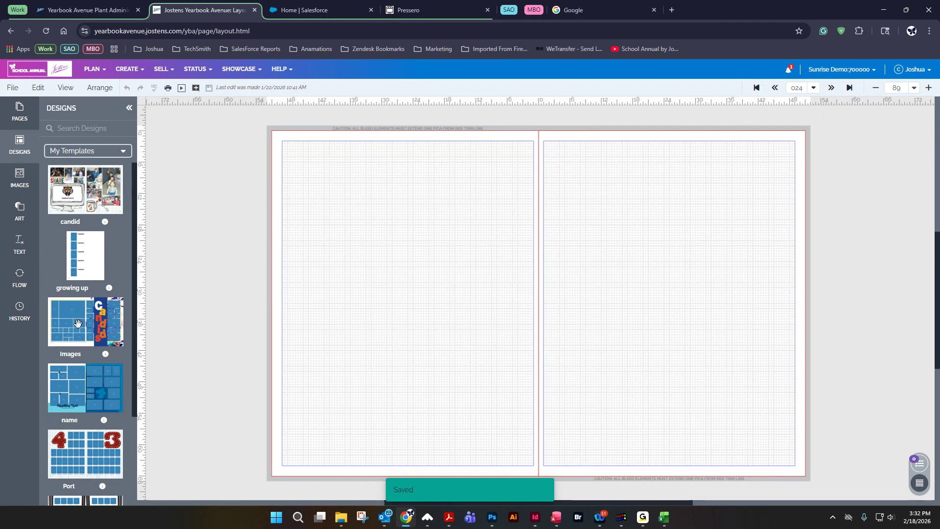
# Apply the custom template named Images to the blank spread, retaining existing content.
pyautogui.moveTo(78, 323)
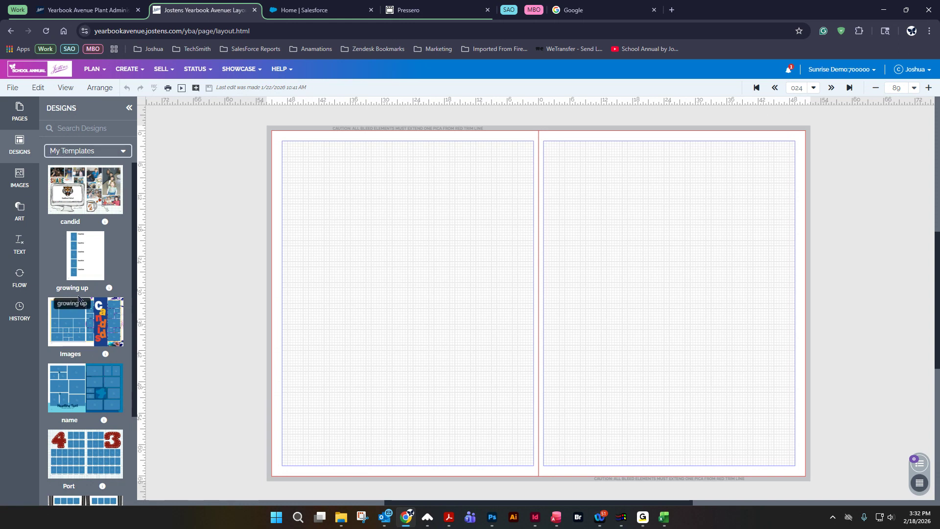
pyautogui.moveTo(83, 307); pyautogui.dragTo(545, 236)
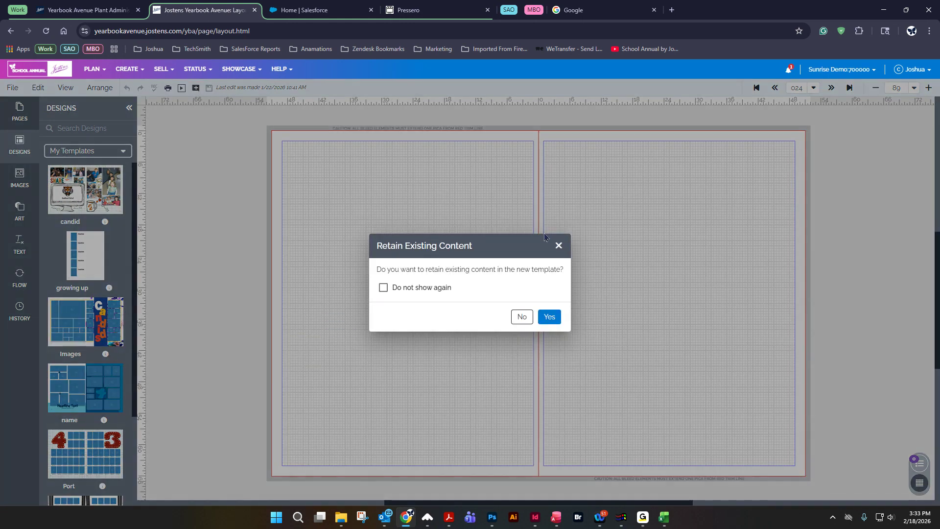
pyautogui.click(551, 318)
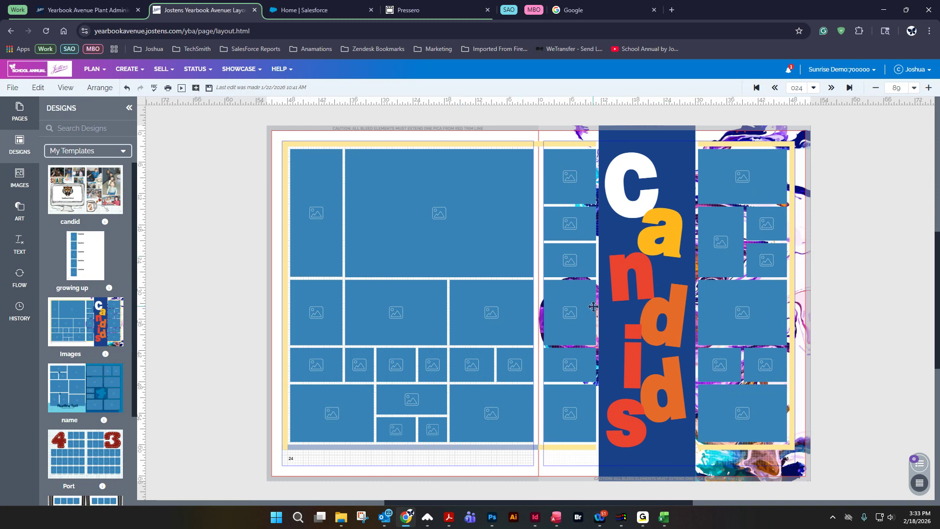
# Change the font of the letter "a" in the Candids title to AYT Vision Thick.
pyautogui.click(651, 200)
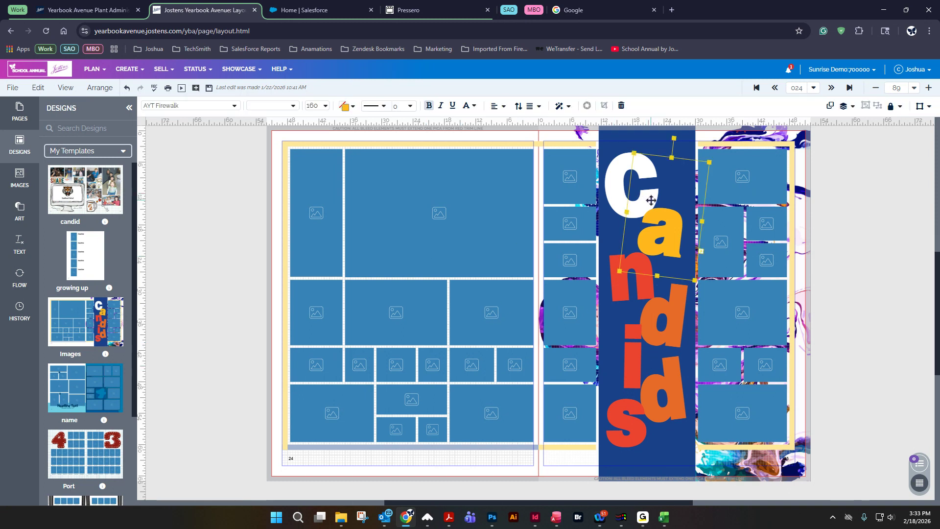
pyautogui.click(607, 192)
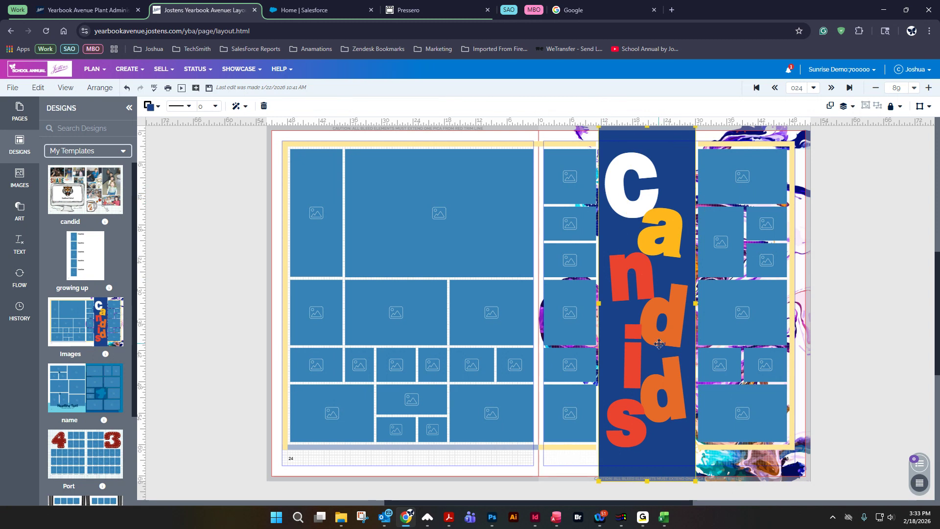
pyautogui.click(643, 205)
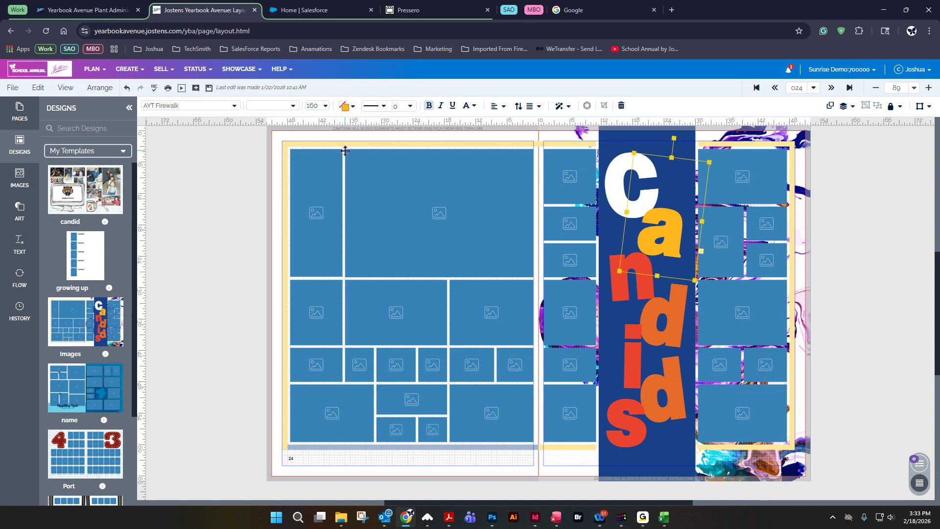
pyautogui.click(235, 107)
pyautogui.click(171, 241)
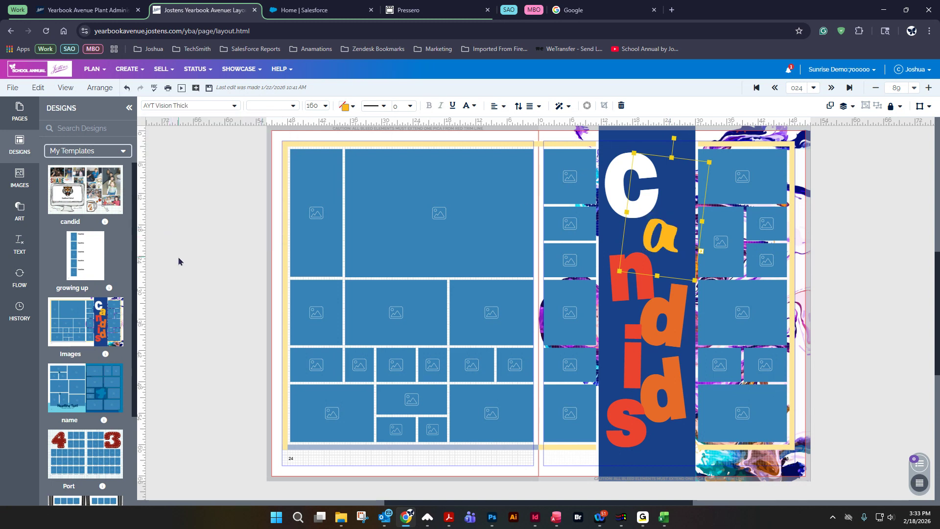
# Try SM Campfire and Black as the text fill of the letter "a", and settle on CL Dusty Rose.
pyautogui.click(325, 106)
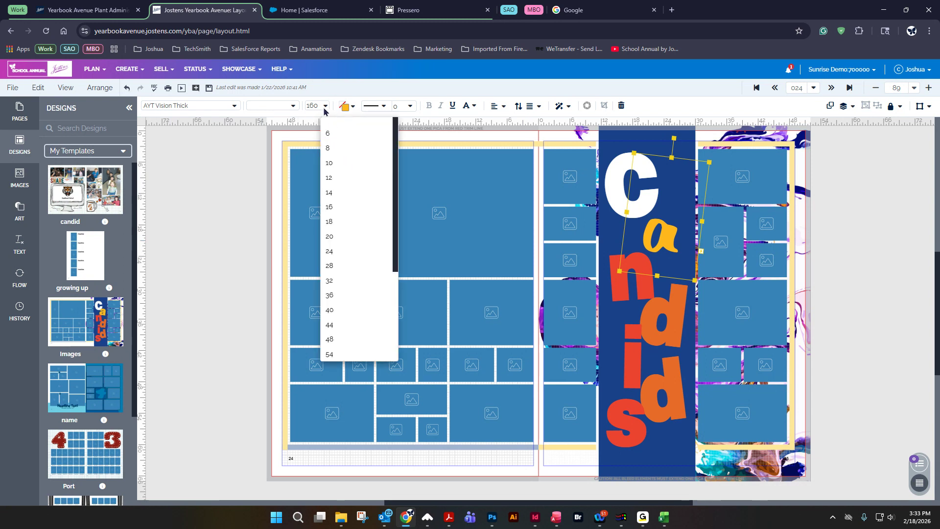
pyautogui.click(344, 109)
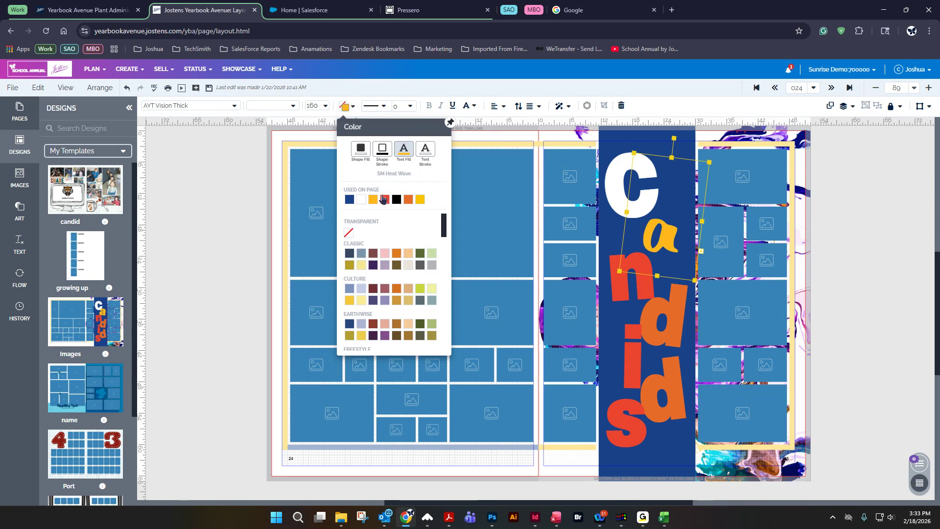
pyautogui.click(407, 200)
pyautogui.click(345, 107)
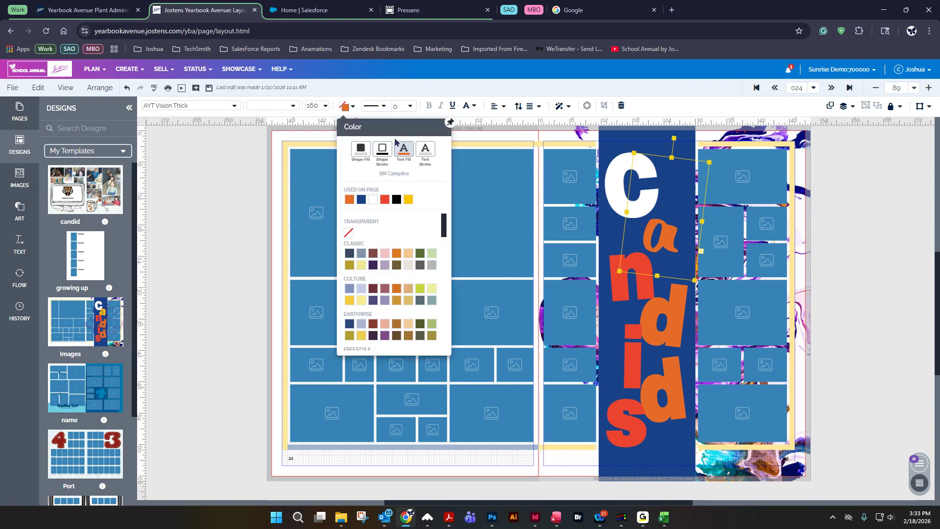
pyautogui.click(397, 200)
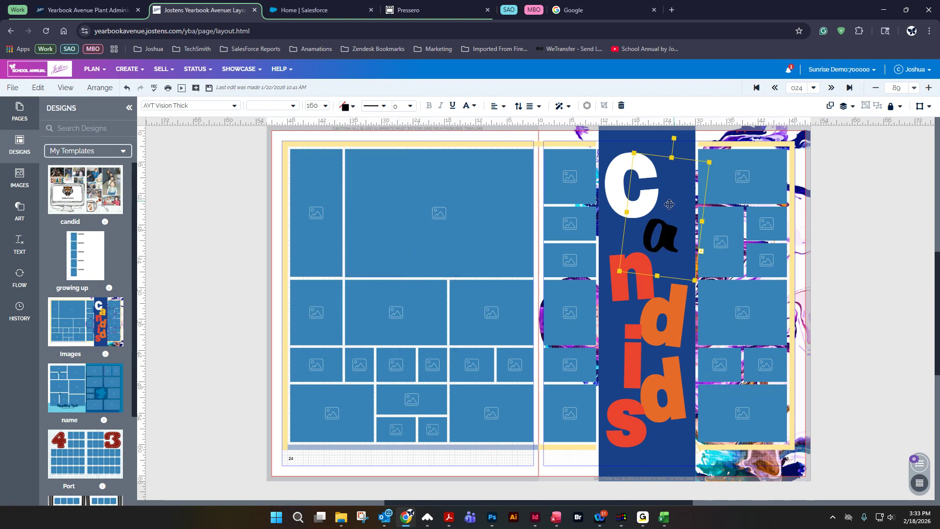
pyautogui.click(353, 107)
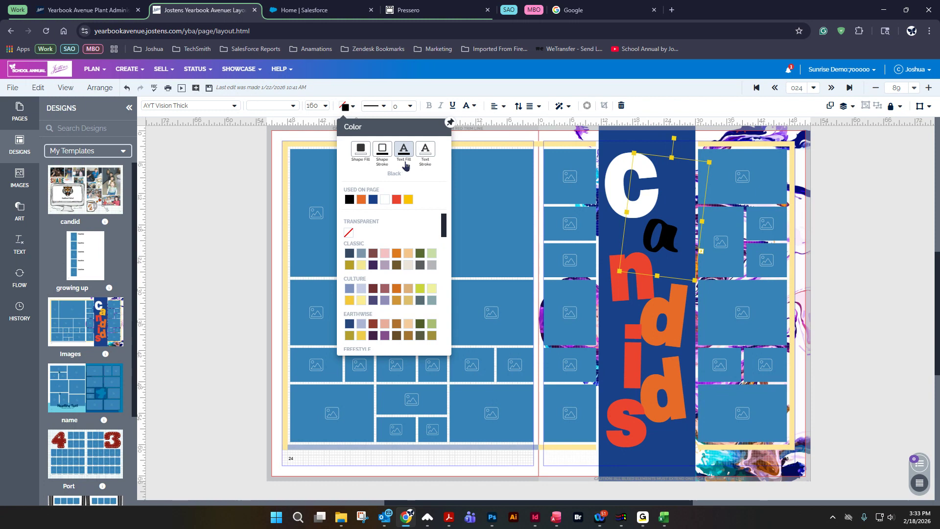
pyautogui.click(385, 289)
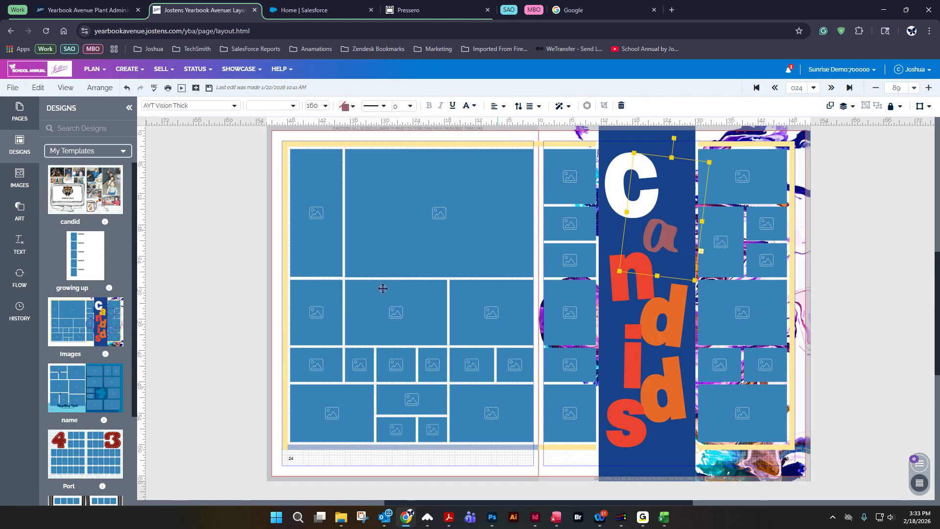
# Add a yellow text stroke to the letter "a" in the Candids title.
pyautogui.click(345, 106)
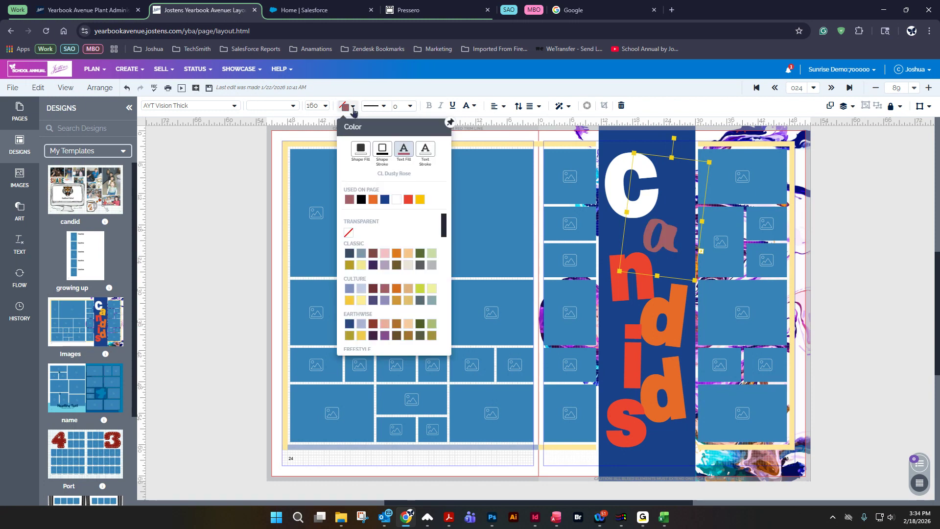
pyautogui.click(425, 152)
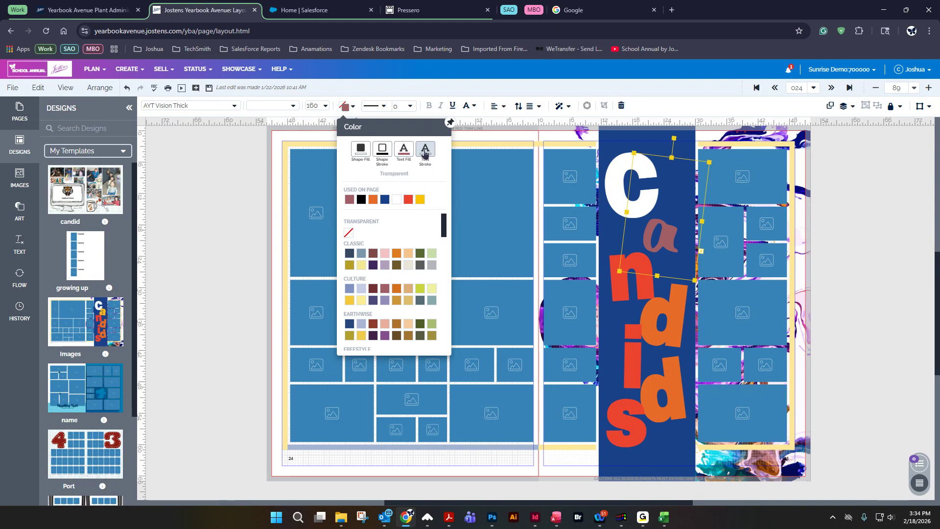
pyautogui.click(420, 201)
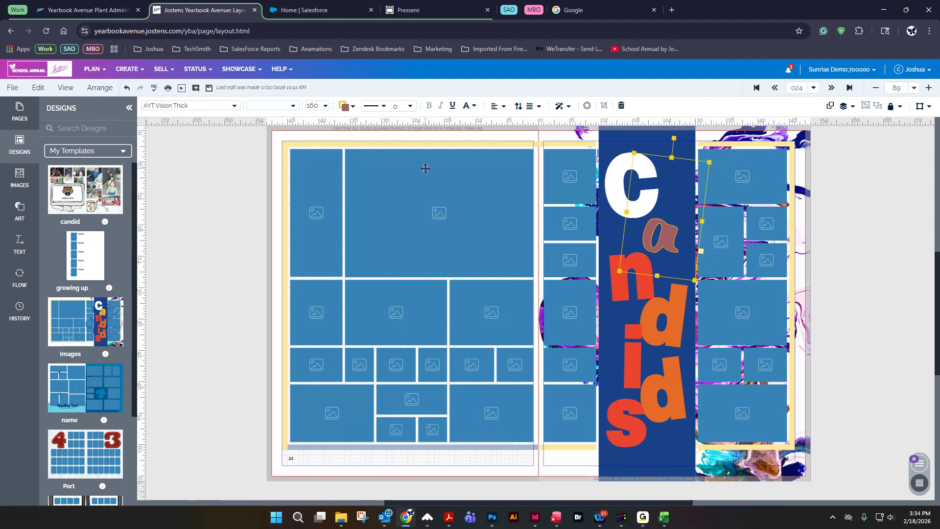
# Place the Academics photo 100_2144.jpg on page 24, move it to the page's outer edge, and delete it.
pyautogui.click(372, 213)
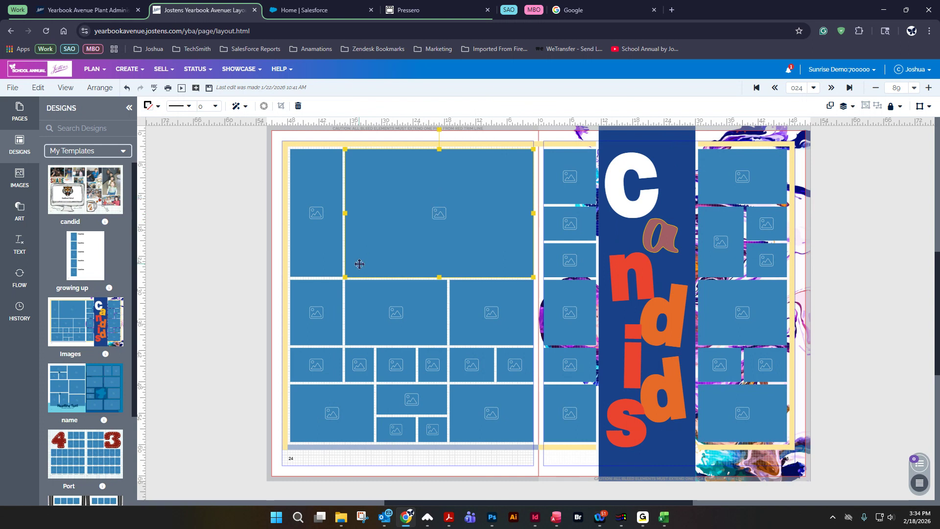
pyautogui.click(20, 176)
pyautogui.moveTo(81, 274); pyautogui.dragTo(443, 206)
pyautogui.moveTo(378, 239); pyautogui.dragTo(237, 281)
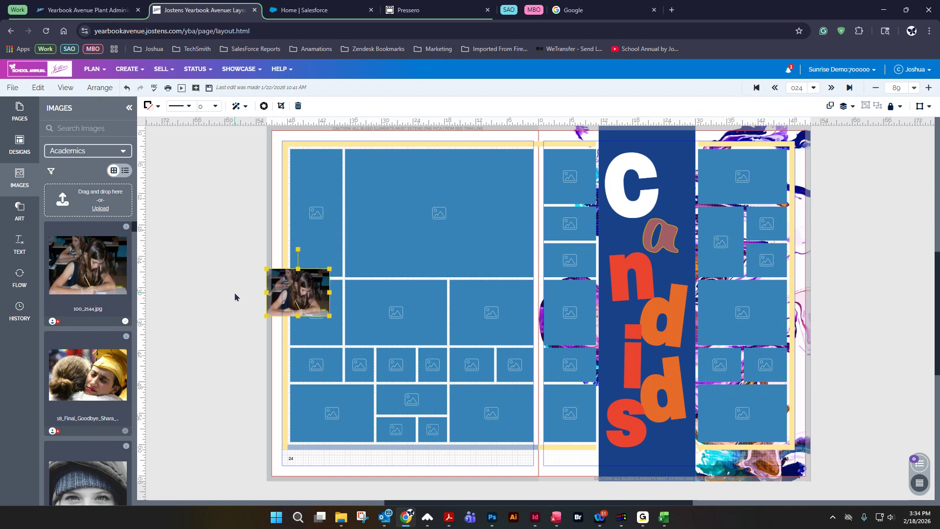
pyautogui.press('Delete')
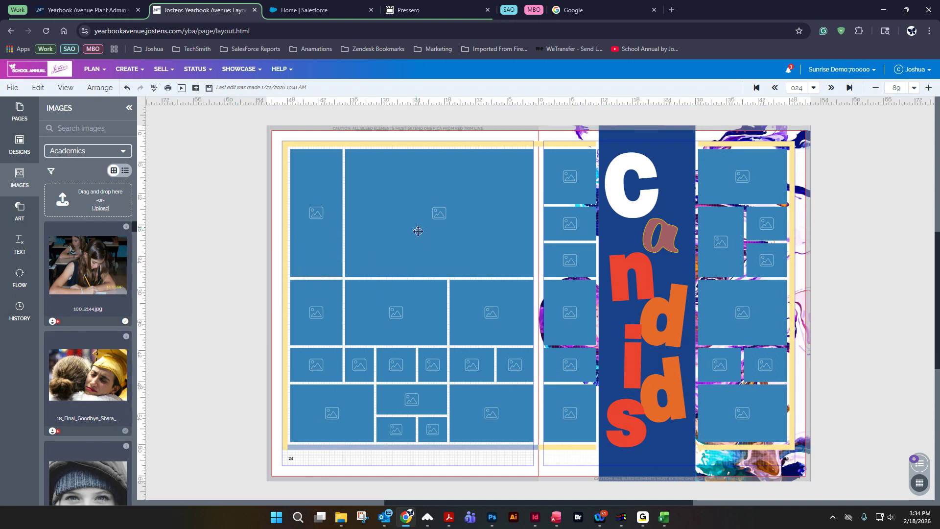
# Shrink the largest image frame on page 24, fill it with 100_2144.jpg, and enlarge the filled frame.
pyautogui.click(355, 272)
pyautogui.moveTo(345, 277); pyautogui.dragTo(428, 220)
pyautogui.moveTo(90, 273); pyautogui.dragTo(494, 186)
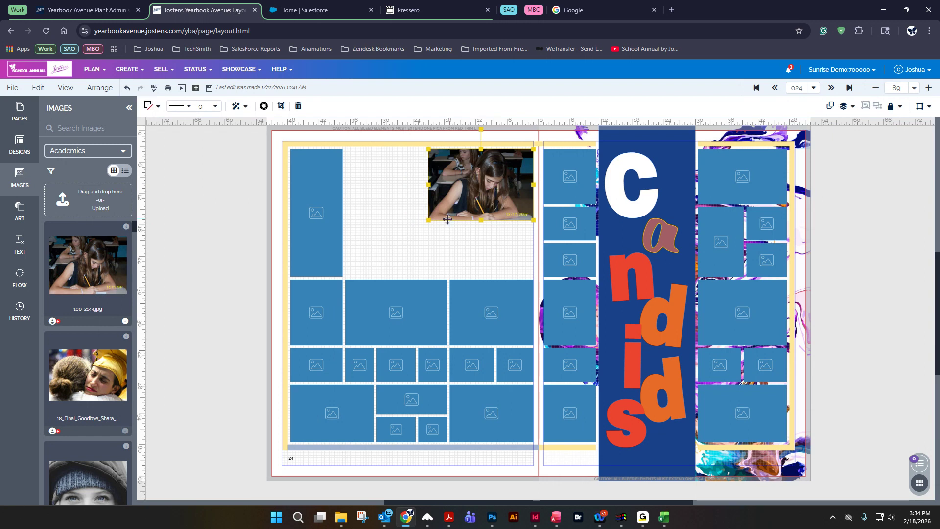
pyautogui.moveTo(429, 219); pyautogui.dragTo(315, 285)
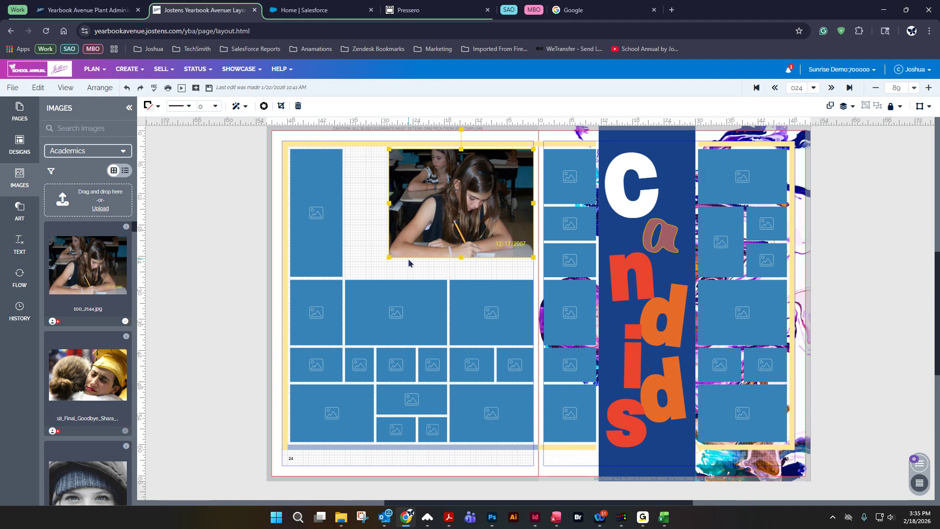
# Undo the photo placement and both resizes of the large image frame, and deselect it.
pyautogui.hotkey('ctrl', 'z')
pyautogui.hotkey('ctrl', 'z')
pyautogui.hotkey('ctrl', 'z')
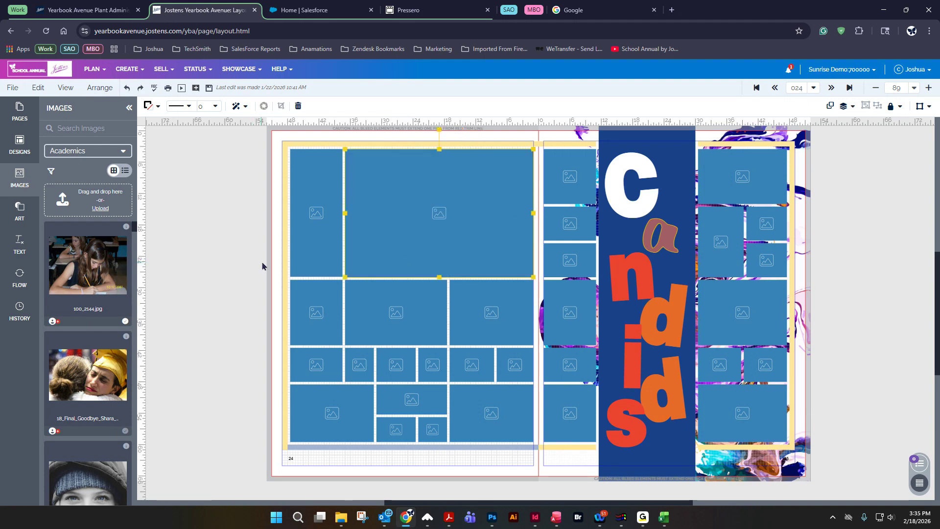
pyautogui.click(262, 266)
pyautogui.click(639, 210)
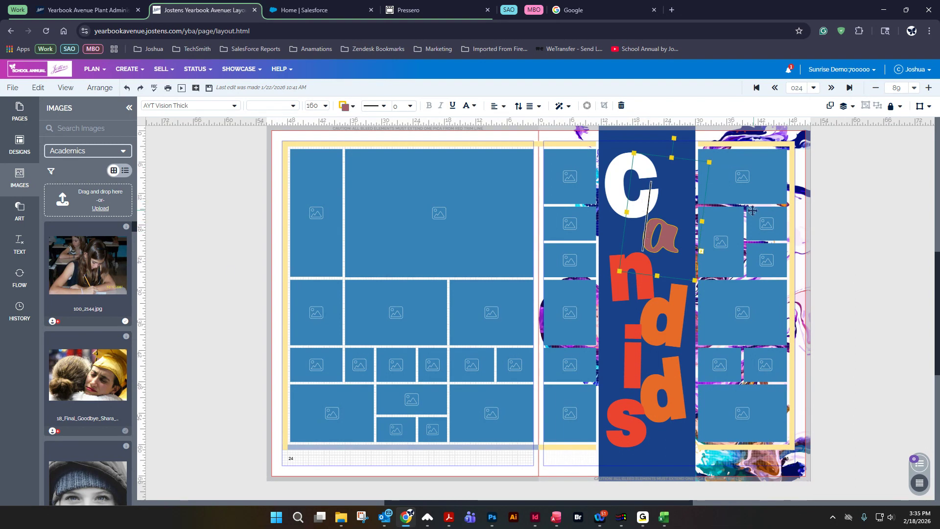
pyautogui.click(201, 206)
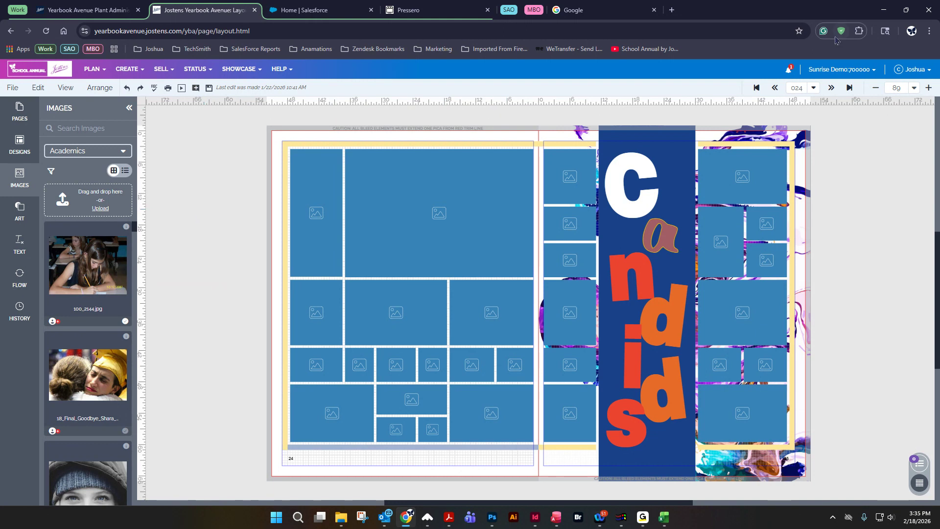
pyautogui.click(773, 91)
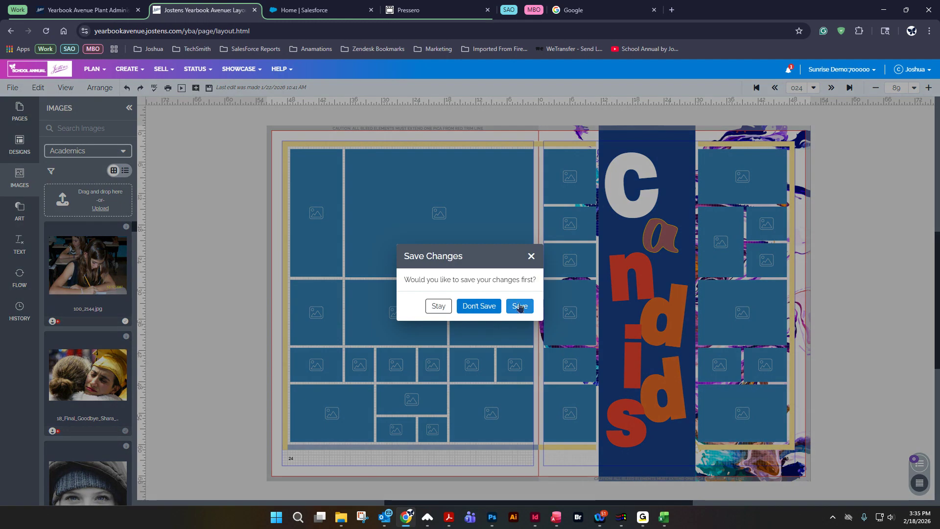
pyautogui.click(435, 308)
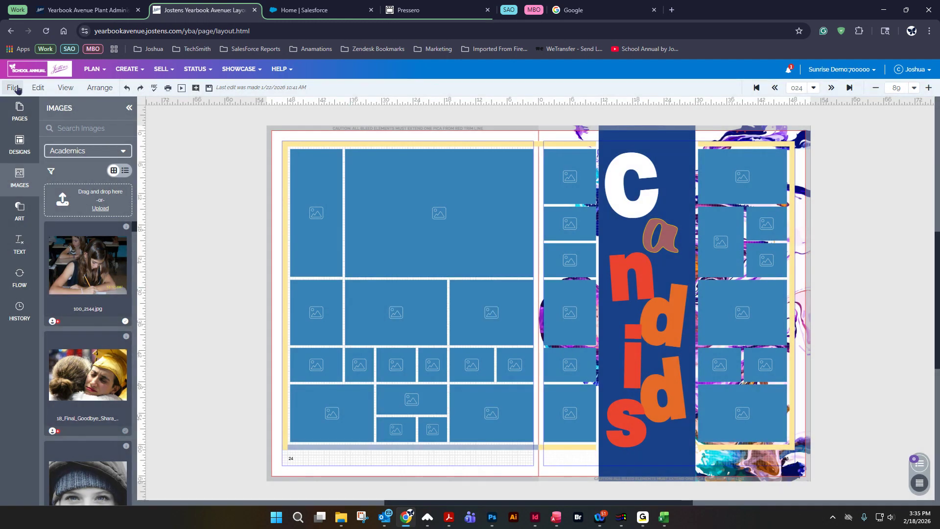
# Select all the image frames, title letters and shapes across the spread and delete them.
pyautogui.moveTo(225, 110); pyautogui.dragTo(802, 484)
pyautogui.press('Delete')
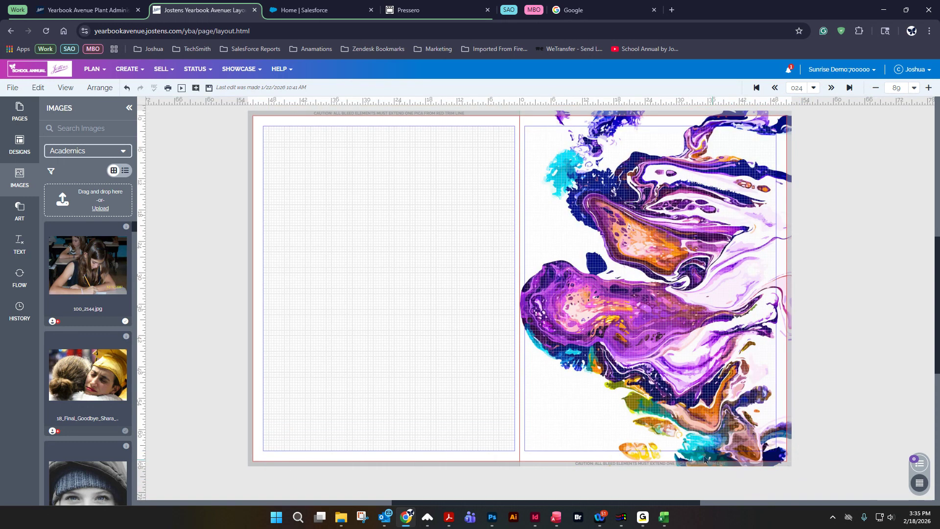
# Browse the Click-N-Go! designs, showing the Cover-to-Cover category and switching to Headline.
pyautogui.click(31, 158)
pyautogui.click(83, 151)
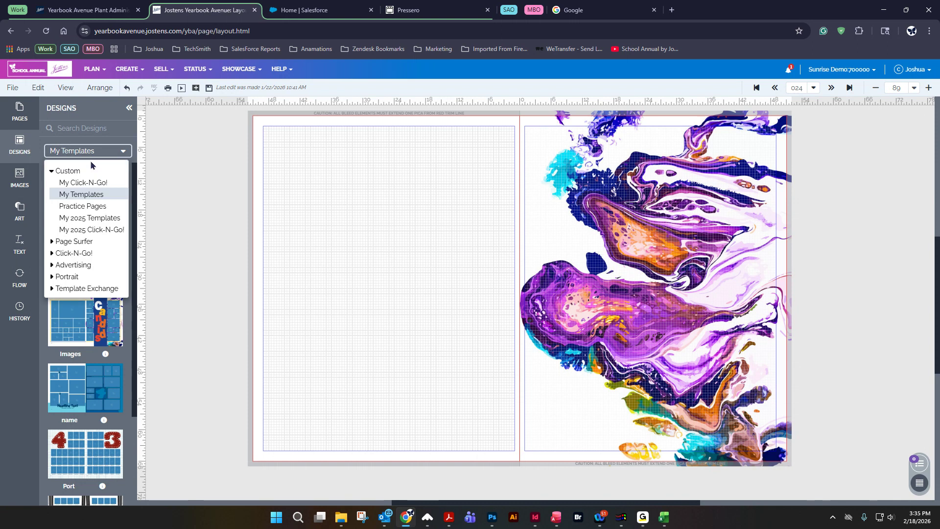
pyautogui.click(51, 170)
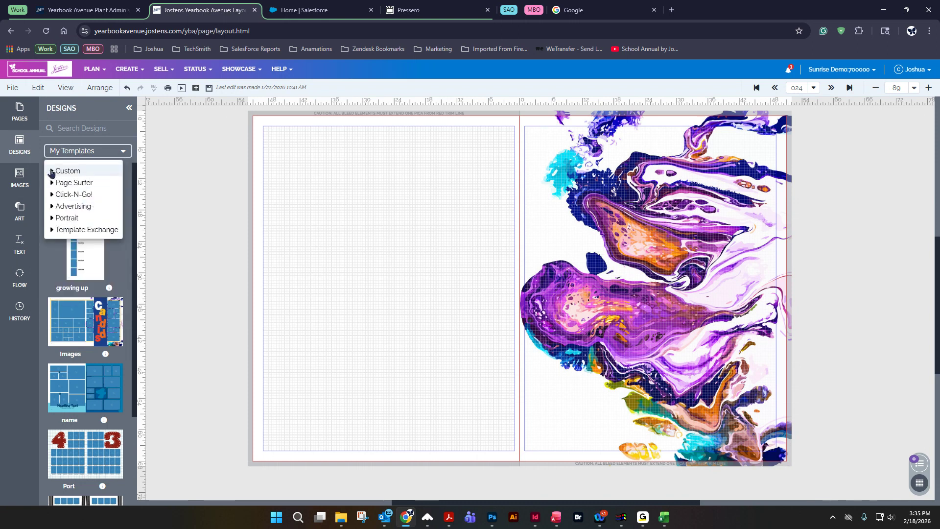
pyautogui.click(54, 195)
pyautogui.click(93, 206)
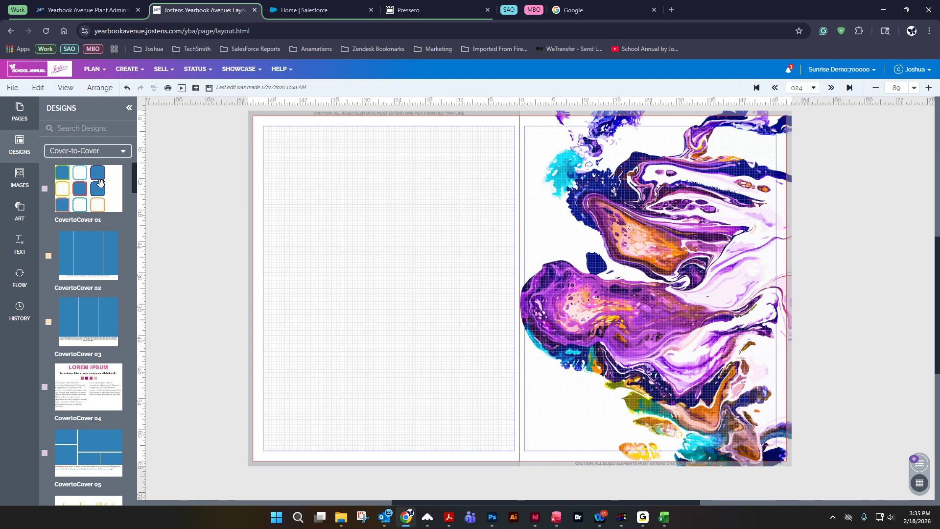
pyautogui.click(78, 156)
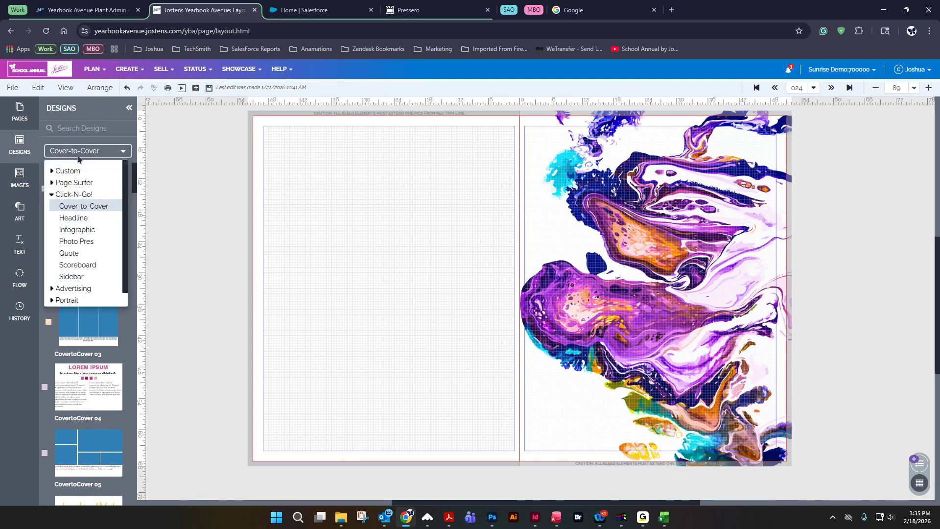
pyautogui.click(93, 219)
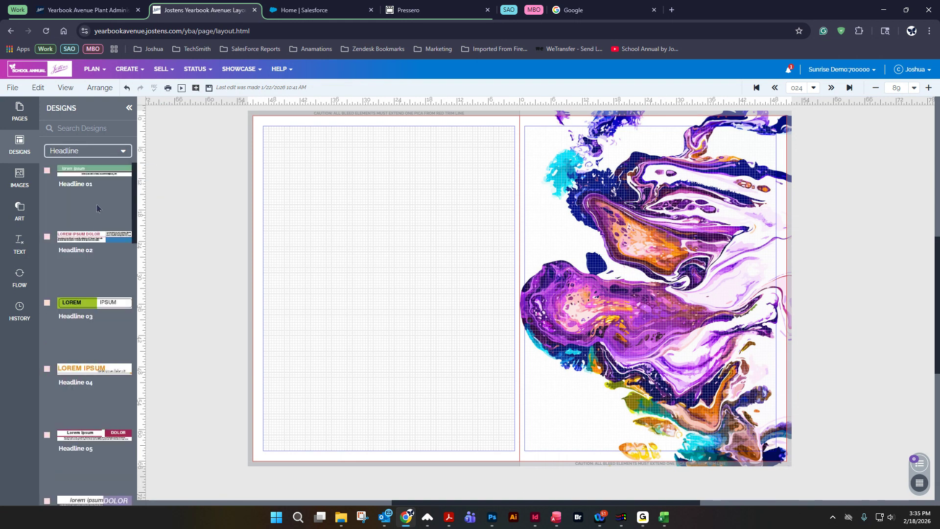
# Place the Headline 02 design across the head of the left-hand page and look through the other headline designs.
pyautogui.moveTo(78, 232); pyautogui.dragTo(405, 176)
pyautogui.scroll(1, 416, 221)
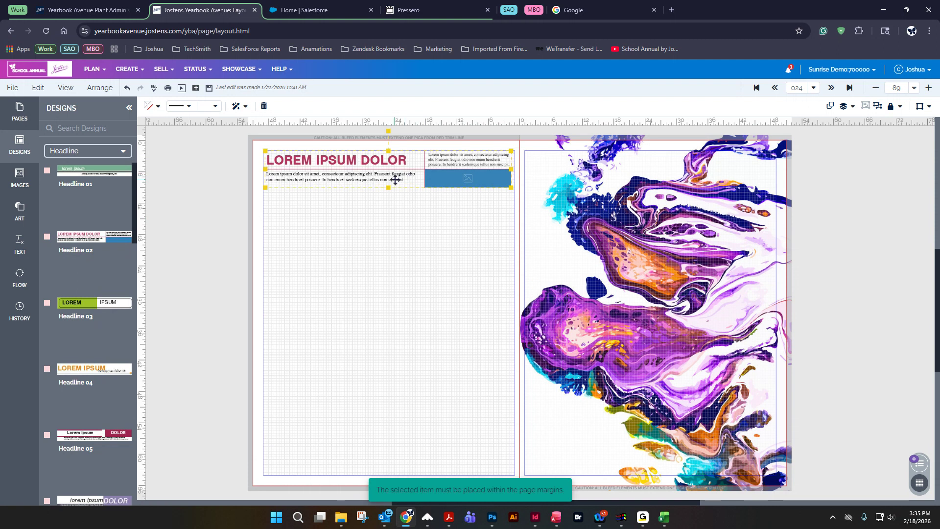
pyautogui.scroll(-10, 78, 303)
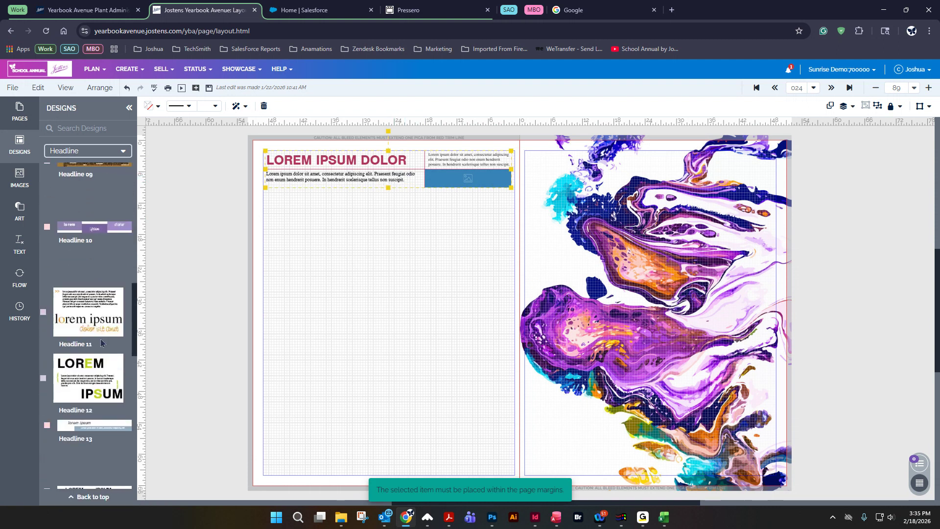
# Place the Infographic 01 design in the lower-left corner of the left-hand page and enlarge it to most of the page width.
pyautogui.click(76, 152)
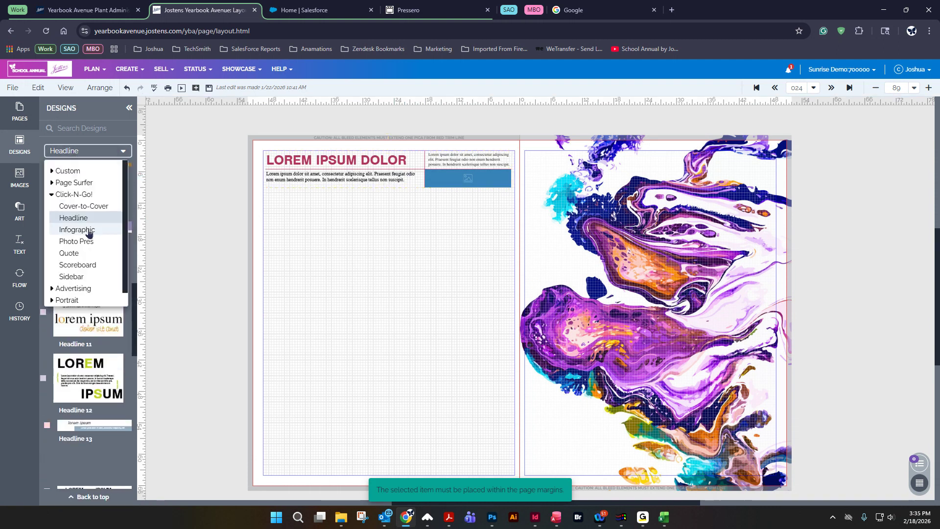
pyautogui.click(88, 231)
pyautogui.moveTo(81, 177); pyautogui.dragTo(319, 434)
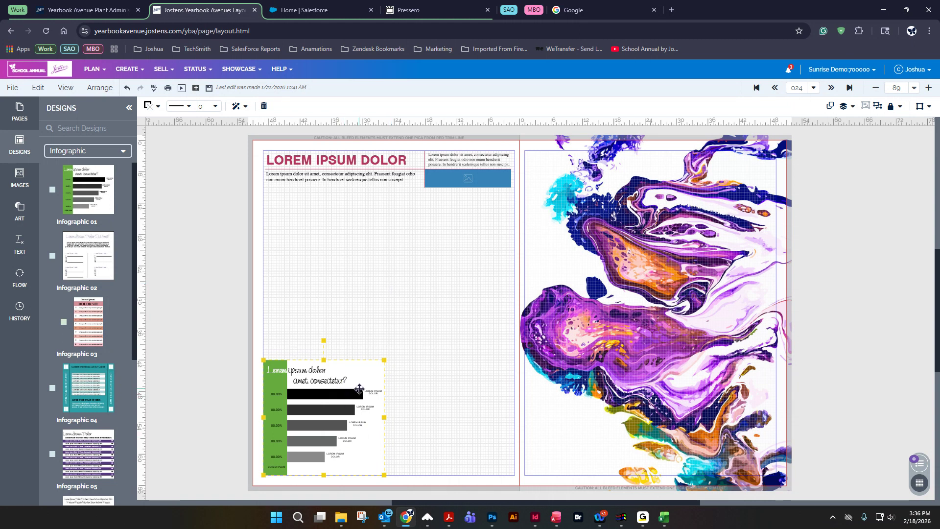
pyautogui.moveTo(383, 360); pyautogui.dragTo(469, 288)
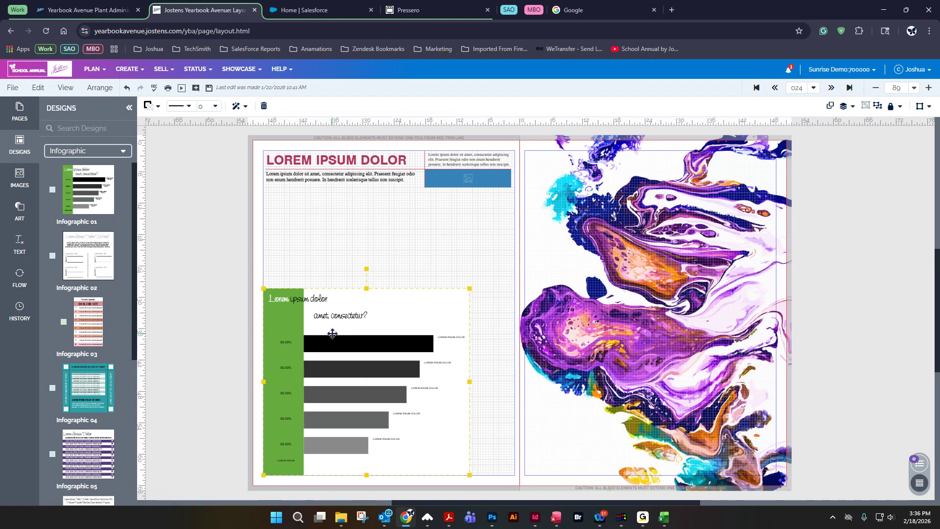
# Ungroup the infographic and select the word "dolor" in its title text.
pyautogui.click(95, 89)
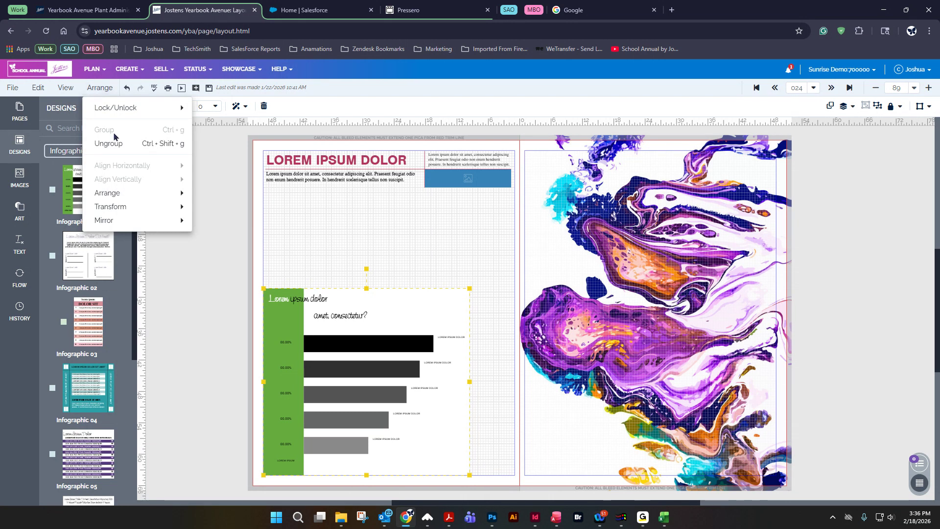
pyautogui.click(116, 145)
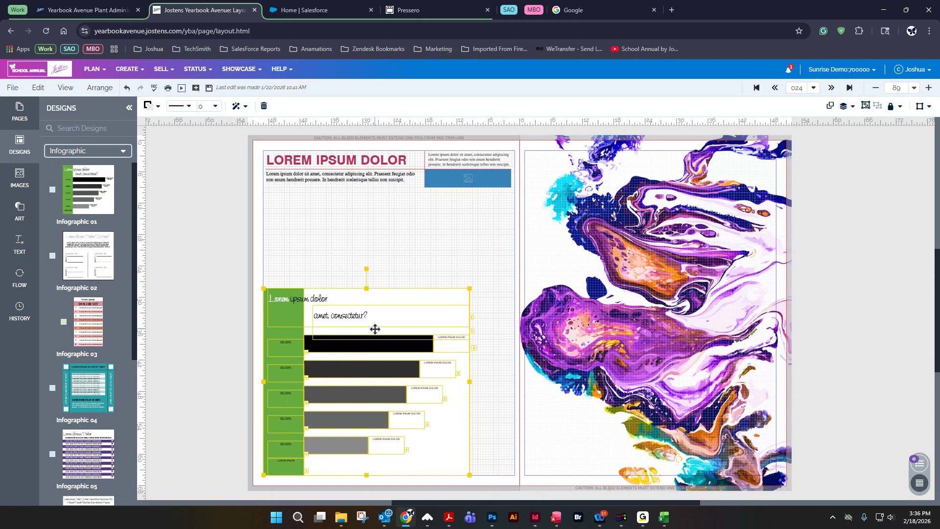
pyautogui.click(445, 242)
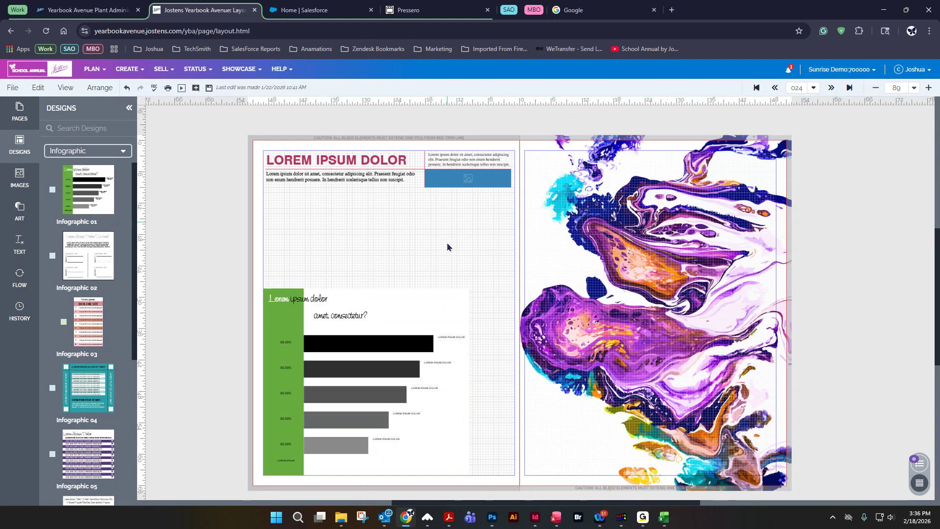
pyautogui.click(314, 299)
pyautogui.doubleClick(314, 300)
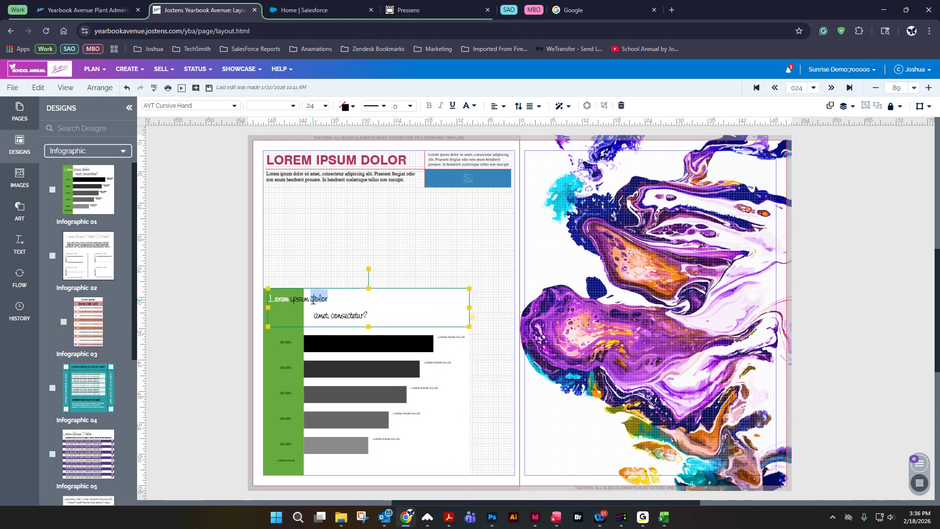
# Shorten the infographic's uppermost black bar, check that its labels can be selected individually, and deselect everything.
pyautogui.click(335, 346)
pyautogui.moveTo(433, 344); pyautogui.dragTo(397, 344)
pyautogui.click(455, 341)
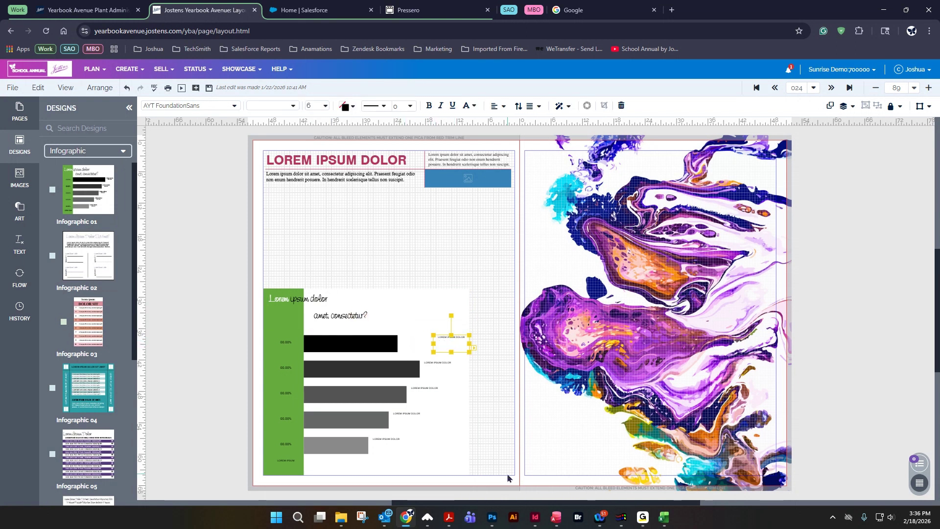
pyautogui.click(283, 342)
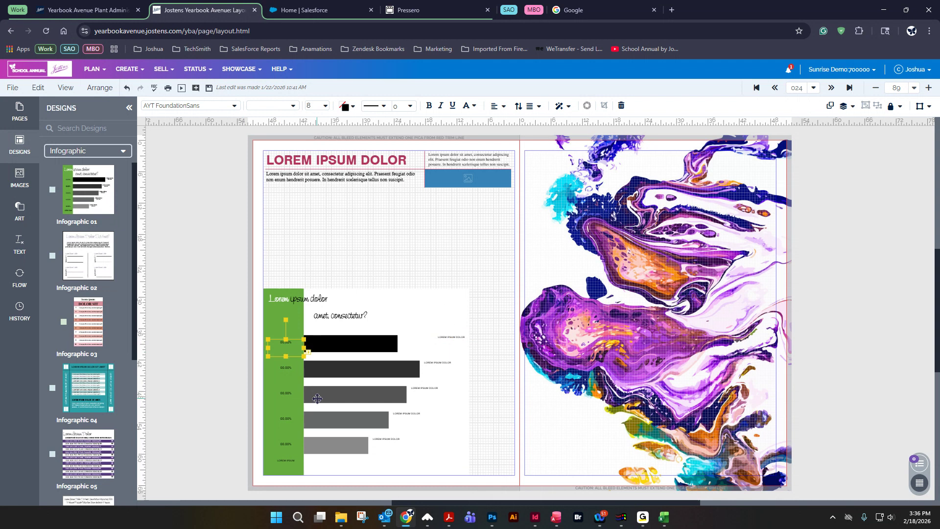
pyautogui.click(355, 403)
pyautogui.click(191, 396)
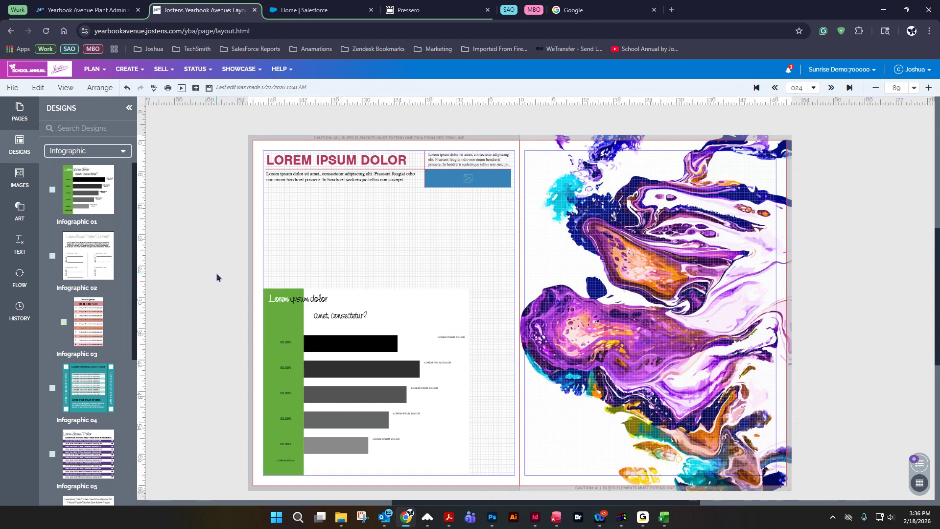
# Select all parts of the infographic, group them, and deselect the group.
pyautogui.moveTo(231, 285); pyautogui.dragTo(480, 490)
pyautogui.click(100, 87)
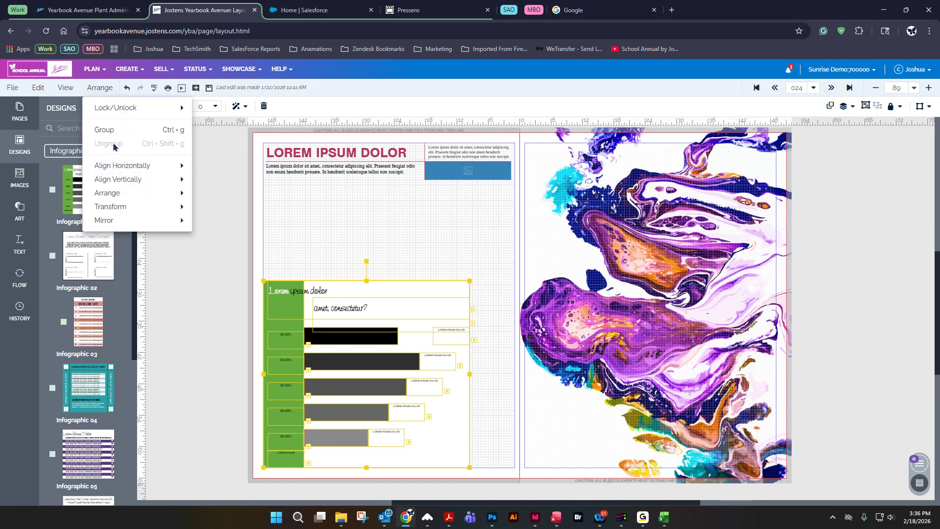
pyautogui.click(115, 129)
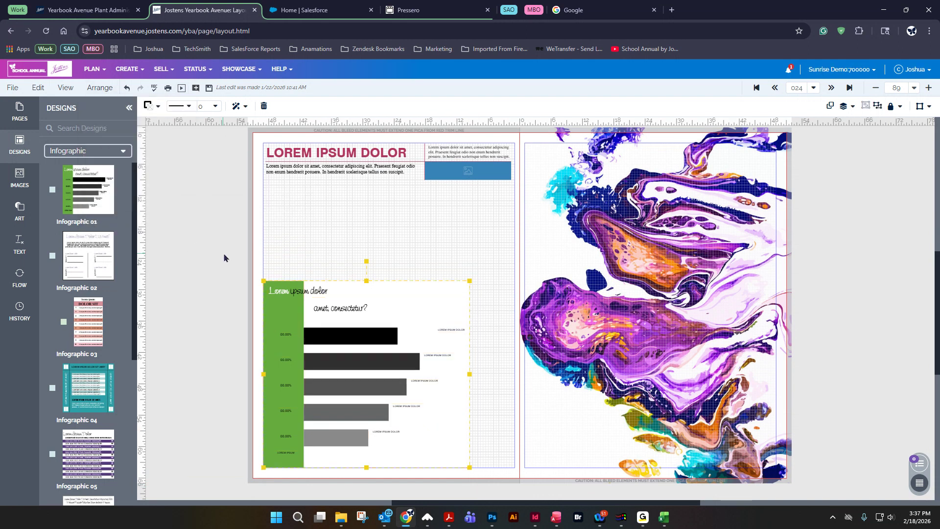
pyautogui.click(200, 255)
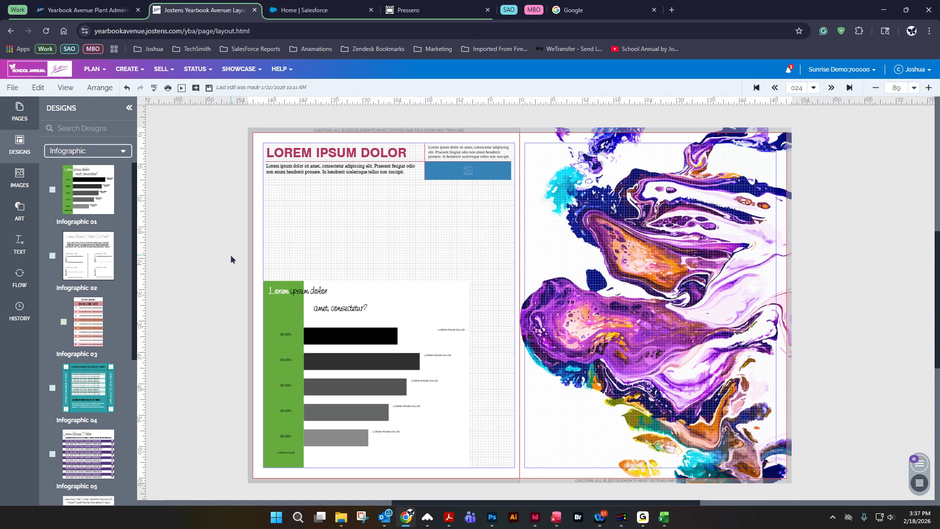
# Select the regrouped infographic and ungroup it again.
pyautogui.moveTo(232, 256); pyautogui.dragTo(473, 483)
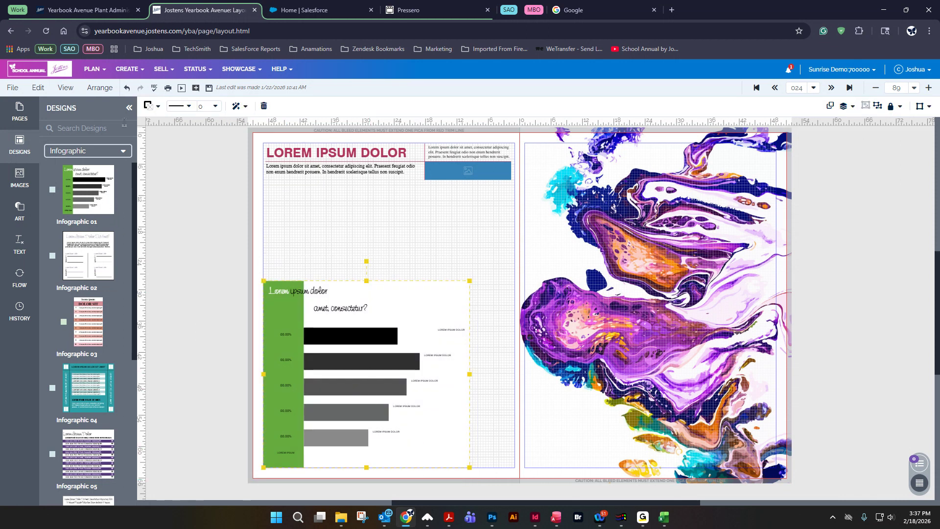
pyautogui.click(100, 88)
pyautogui.click(120, 143)
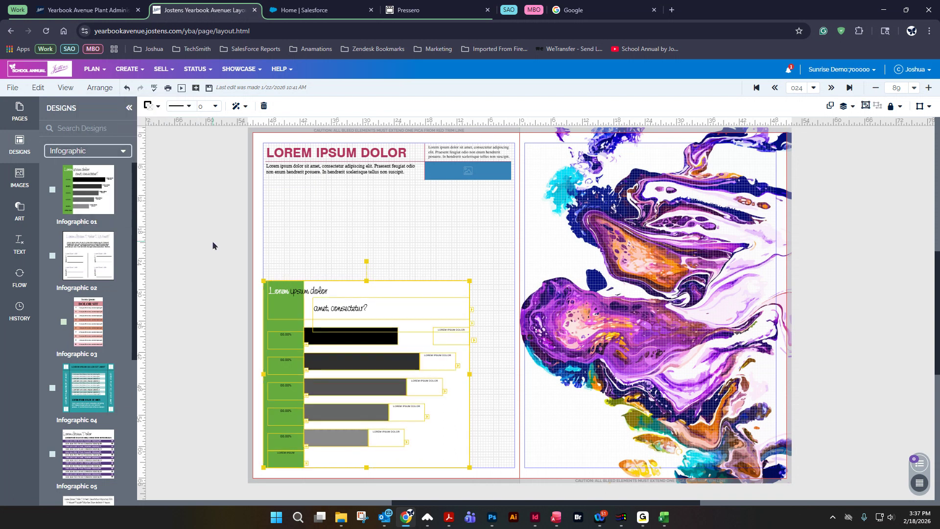
# Select all parts of the modified infographic and save them as a Click-N-Go named "info".
pyautogui.click(241, 300)
pyautogui.moveTo(227, 272); pyautogui.dragTo(483, 487)
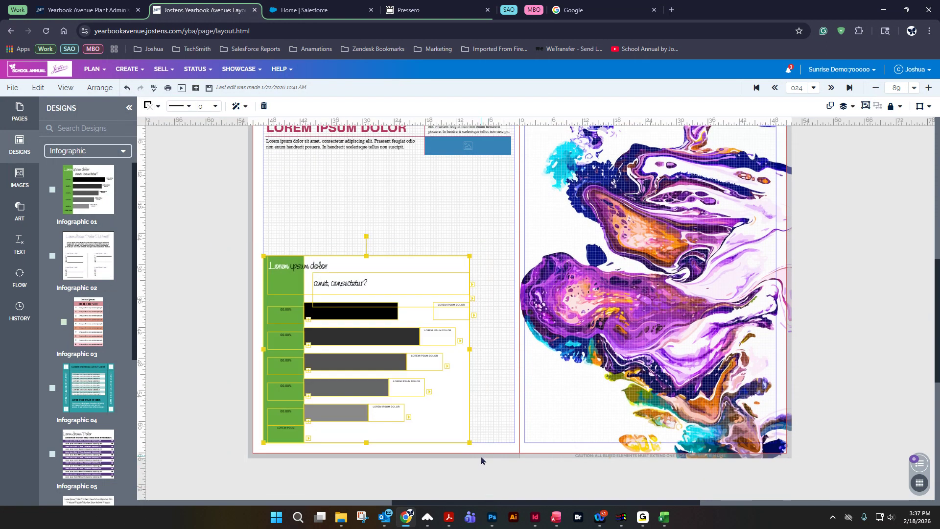
pyautogui.click(12, 88)
pyautogui.click(31, 135)
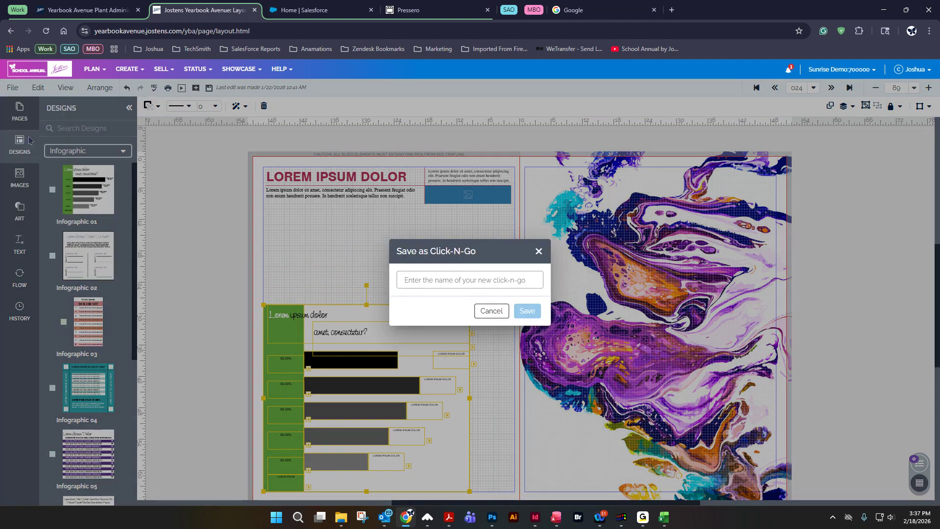
pyautogui.click(443, 286)
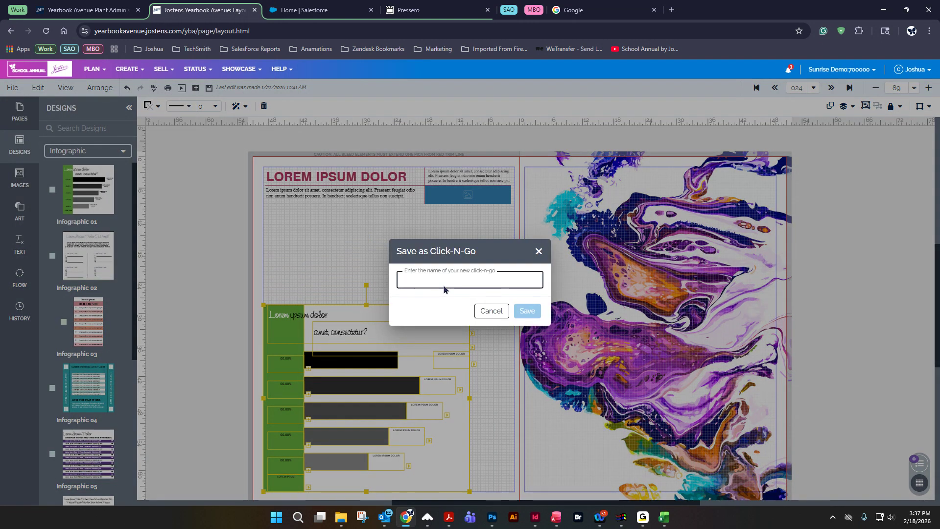
pyautogui.write('inf')
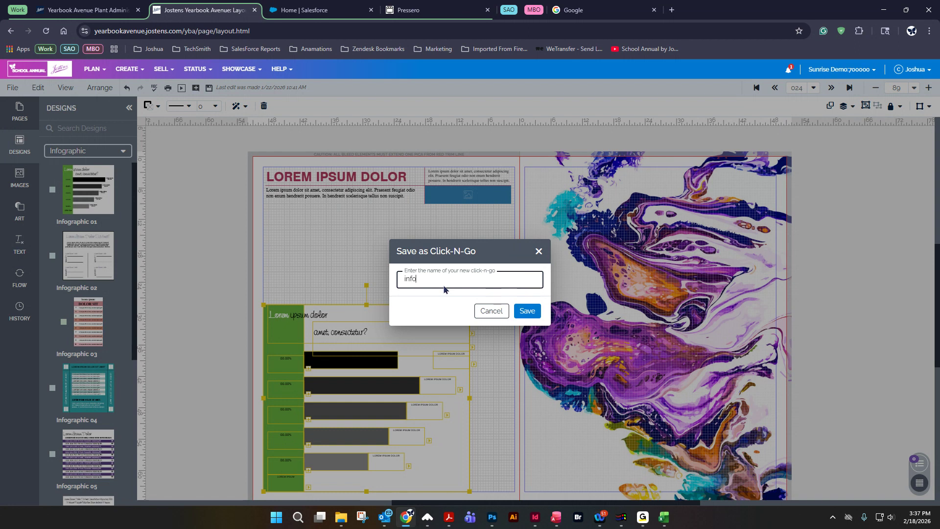
pyautogui.write('o')
pyautogui.click(536, 313)
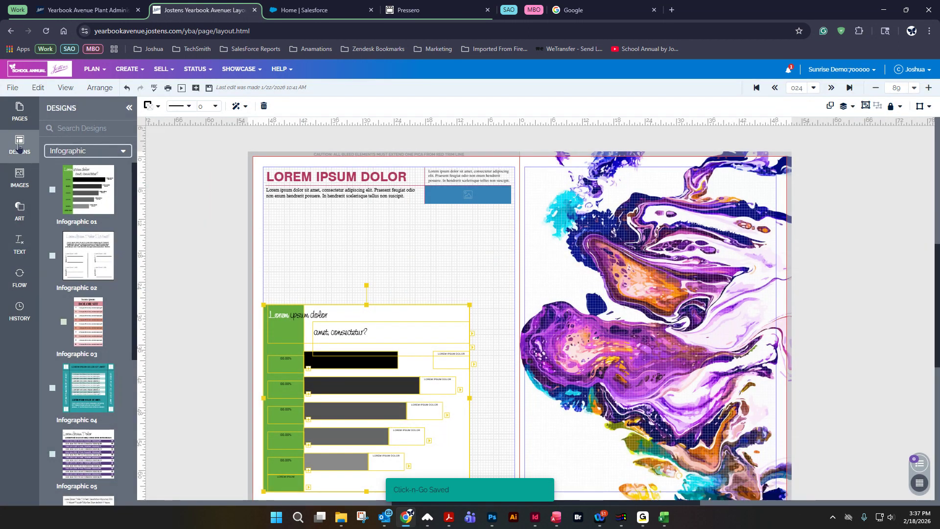
# Show the custom My Click-N-Go! designs and locate the saved info design.
pyautogui.click(76, 152)
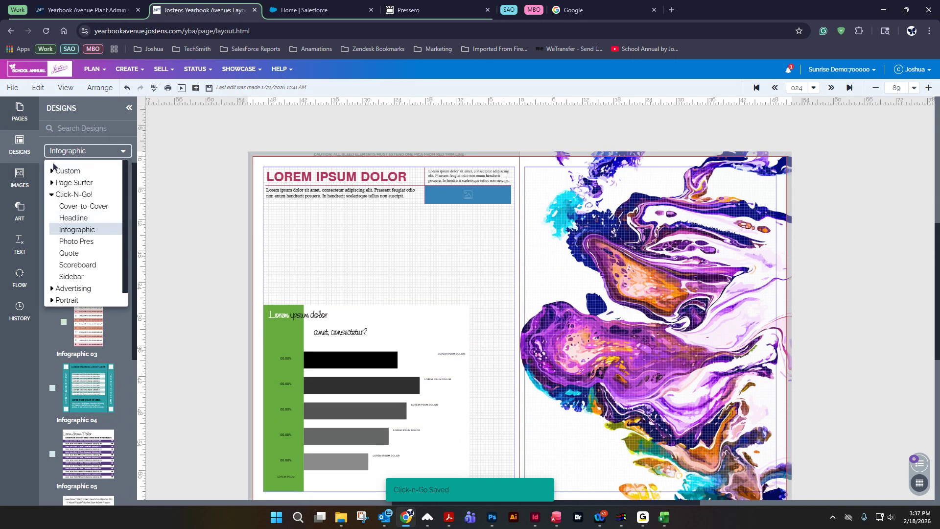
pyautogui.click(52, 170)
pyautogui.click(68, 182)
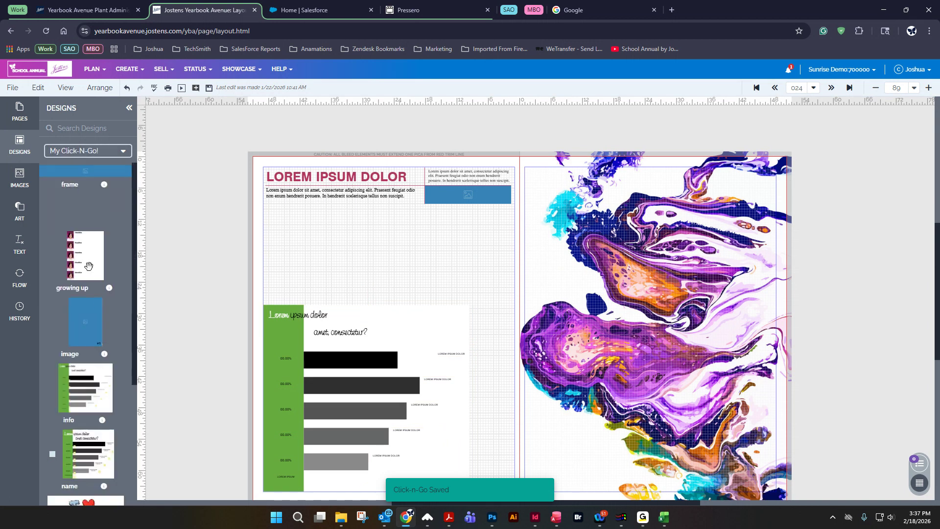
pyautogui.scroll(-1, 89, 266)
# Place the saved info design on the right-hand page and delete that copy.
pyautogui.moveTo(90, 345); pyautogui.dragTo(584, 381)
pyautogui.moveTo(83, 403); pyautogui.dragTo(612, 375)
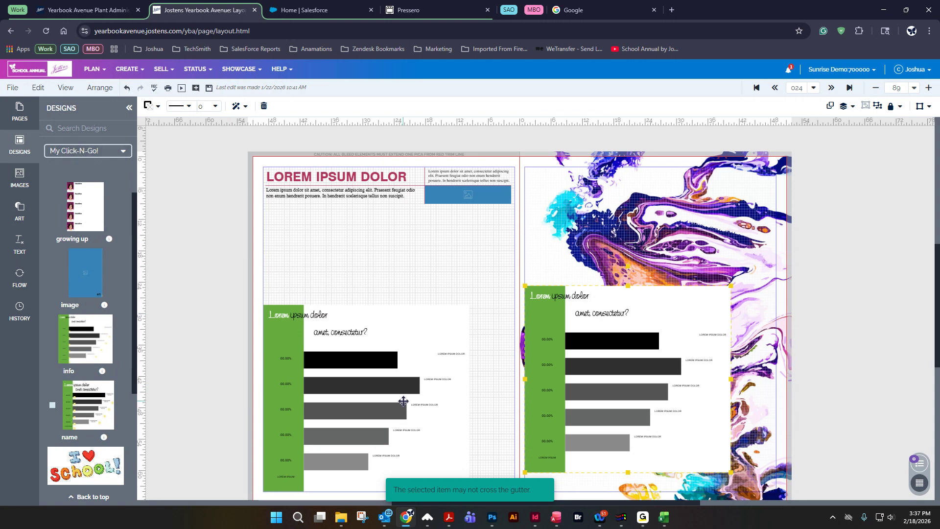
pyautogui.press('Delete')
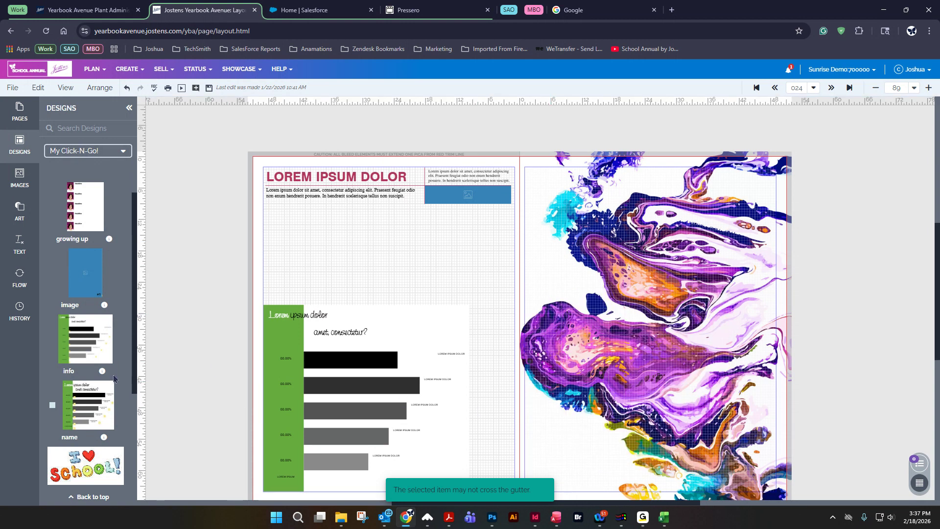
# Place the "I ♥ School!" design between the headline and infographic, and the growing up design on the right-hand page.
pyautogui.moveTo(86, 458); pyautogui.dragTo(501, 222)
pyautogui.moveTo(441, 233); pyautogui.dragTo(388, 252)
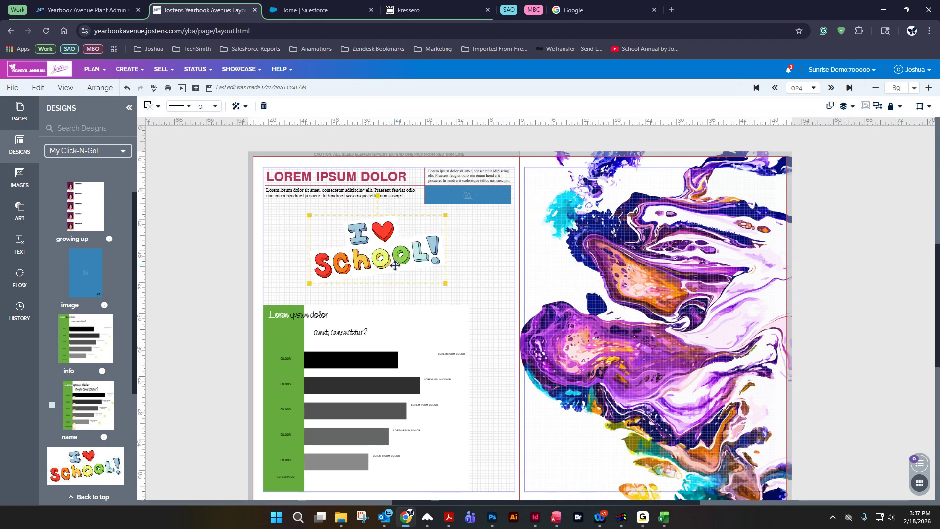
pyautogui.scroll(1, 113, 301)
pyautogui.moveTo(79, 254); pyautogui.dragTo(570, 343)
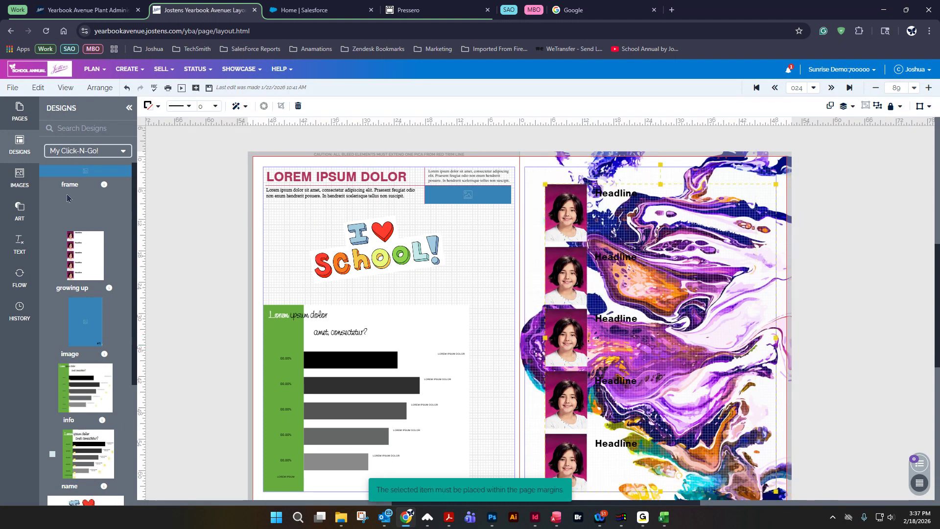
# Deselect the placed design and browse the Page Surfer templates in the Gallery and Sports categories.
pyautogui.click(22, 152)
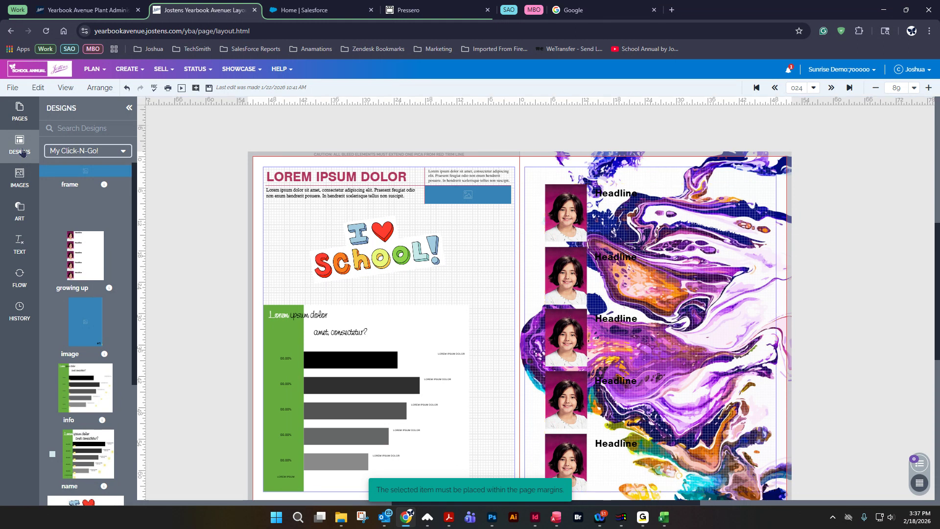
pyautogui.click(22, 147)
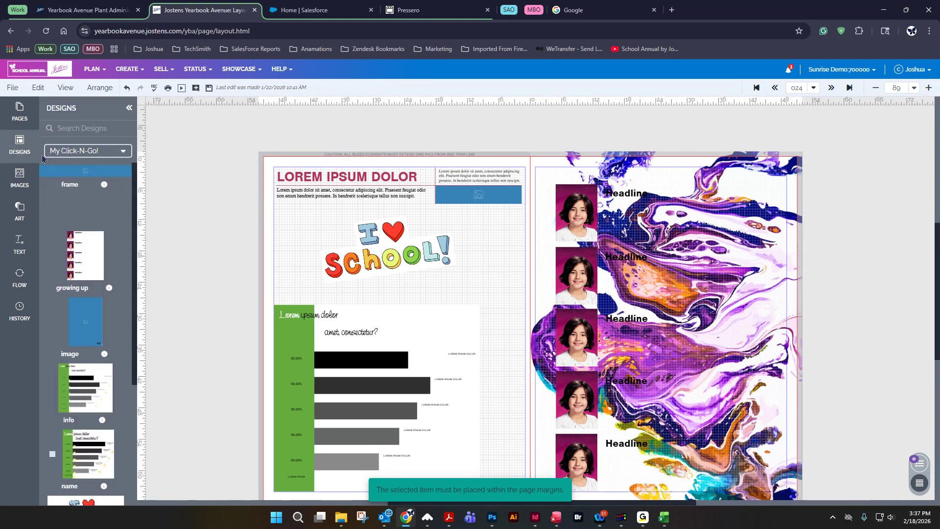
pyautogui.click(57, 152)
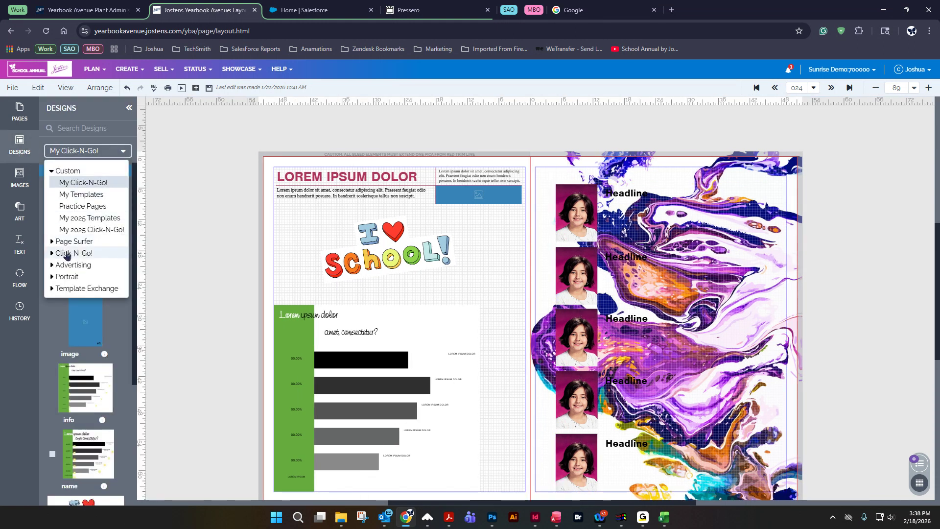
pyautogui.click(65, 242)
pyautogui.scroll(-1, 121, 245)
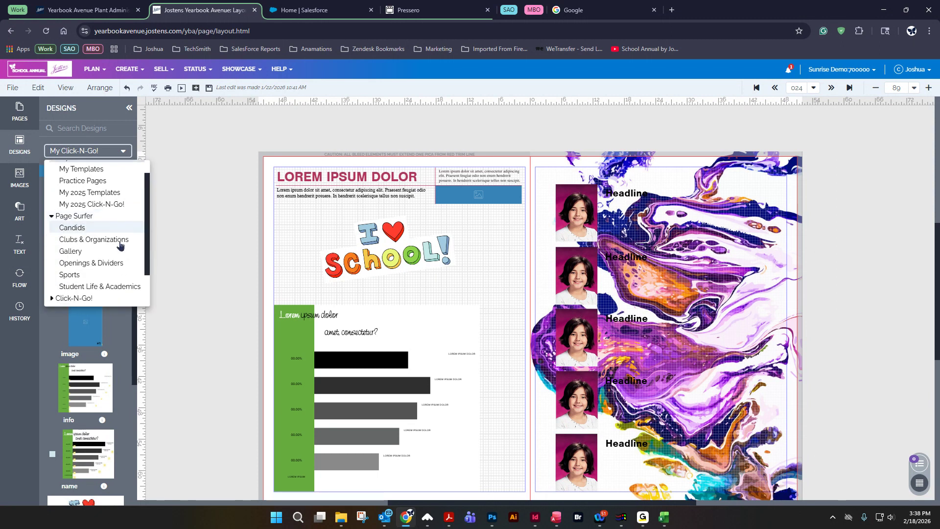
pyautogui.scroll(-2, 121, 245)
pyautogui.click(83, 212)
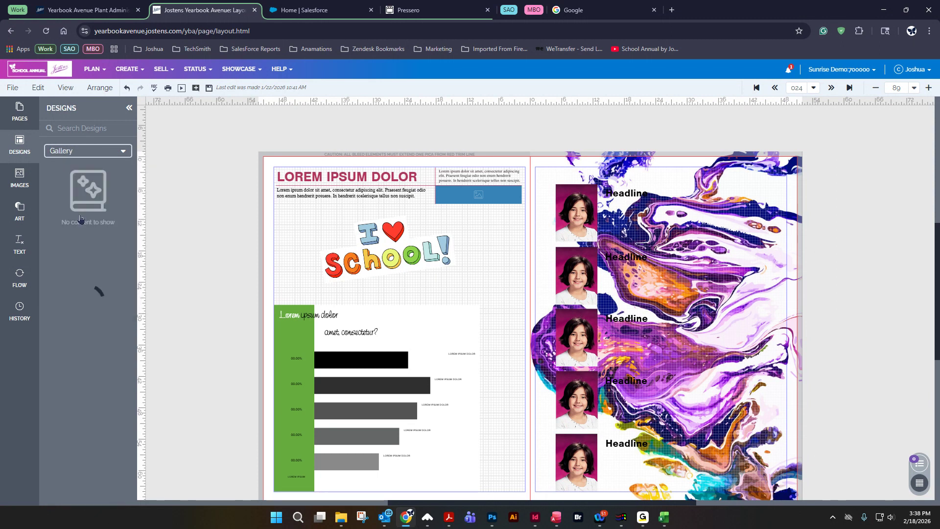
pyautogui.click(79, 156)
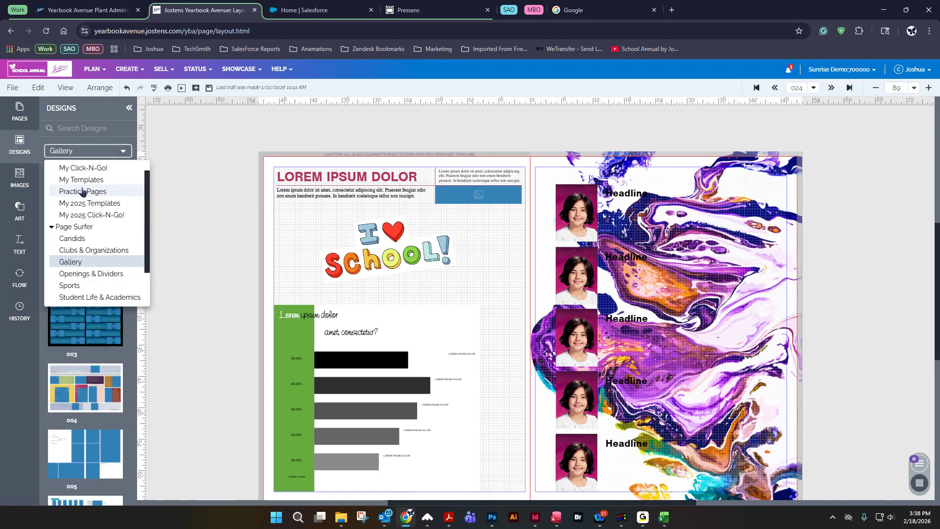
pyautogui.click(74, 287)
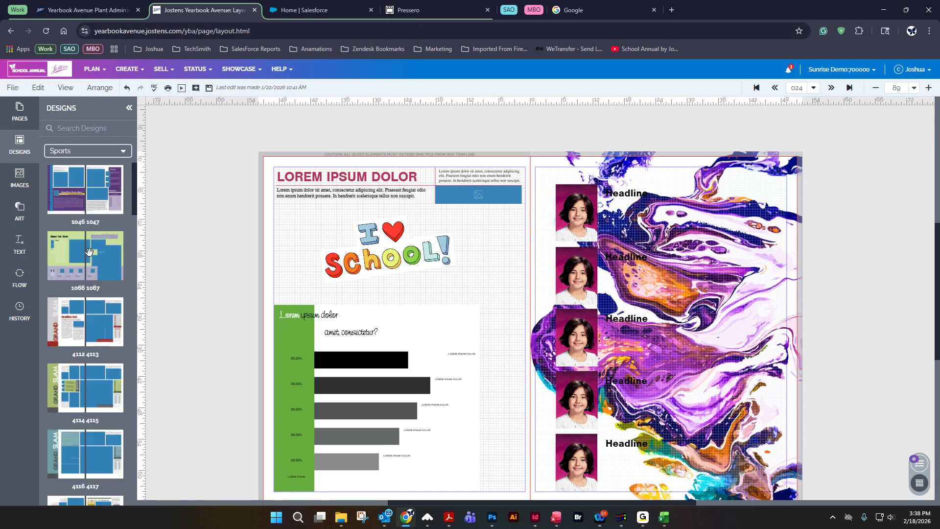
# Apply the 4114 4115 sports template to both pages, retaining existing content only on the left page, and select the left page's score and school lists.
pyautogui.scroll(-1, 78, 318)
pyautogui.moveTo(87, 354); pyautogui.dragTo(406, 296)
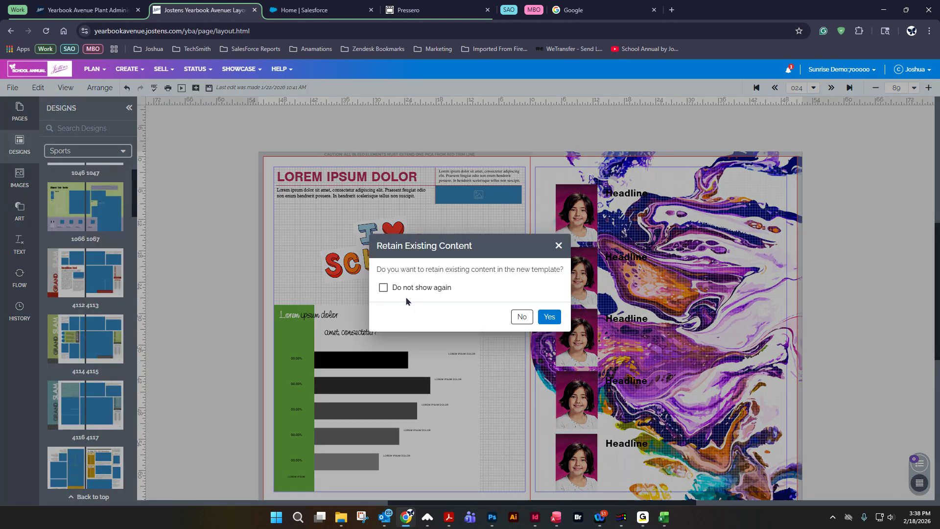
pyautogui.click(556, 315)
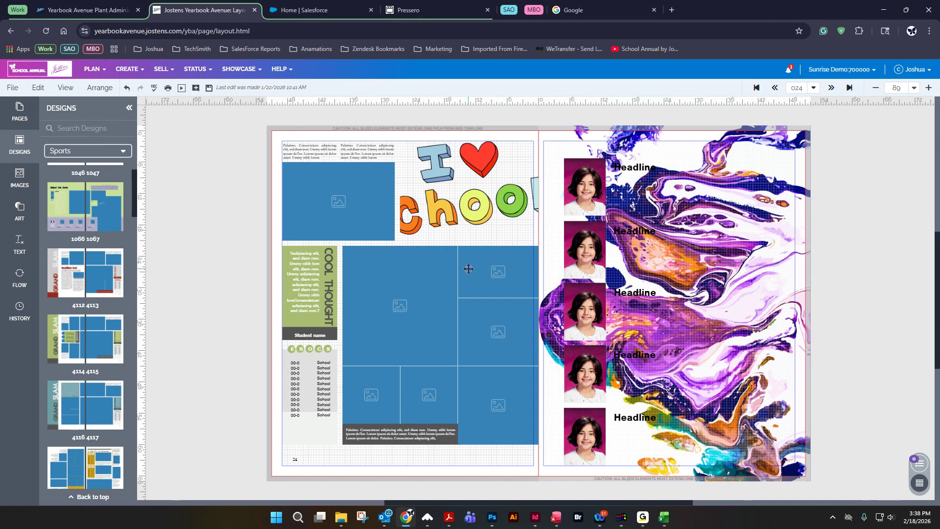
pyautogui.moveTo(87, 333); pyautogui.dragTo(556, 289)
pyautogui.click(521, 316)
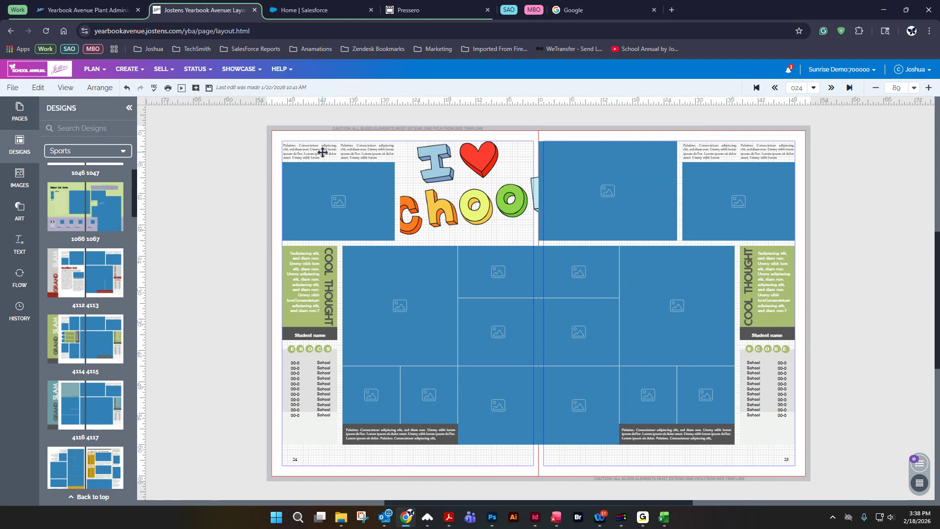
pyautogui.click(295, 364)
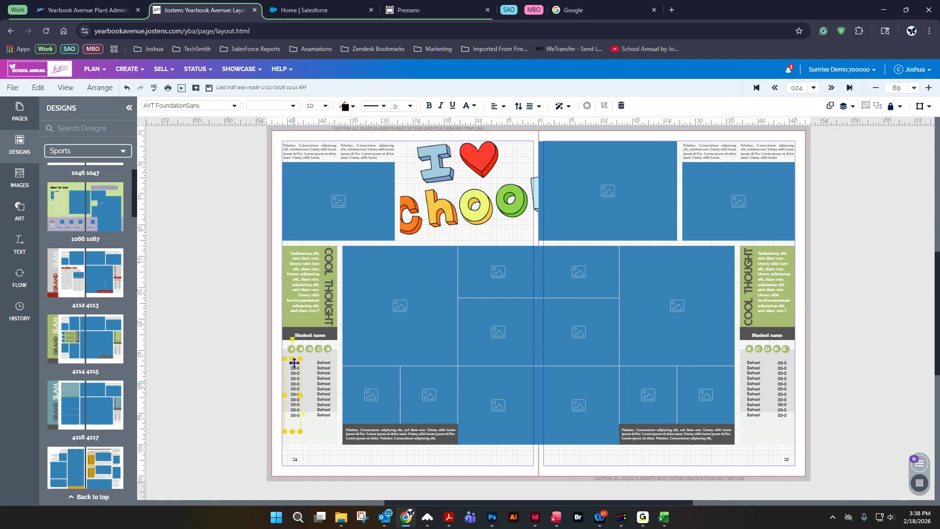
pyautogui.click(324, 376)
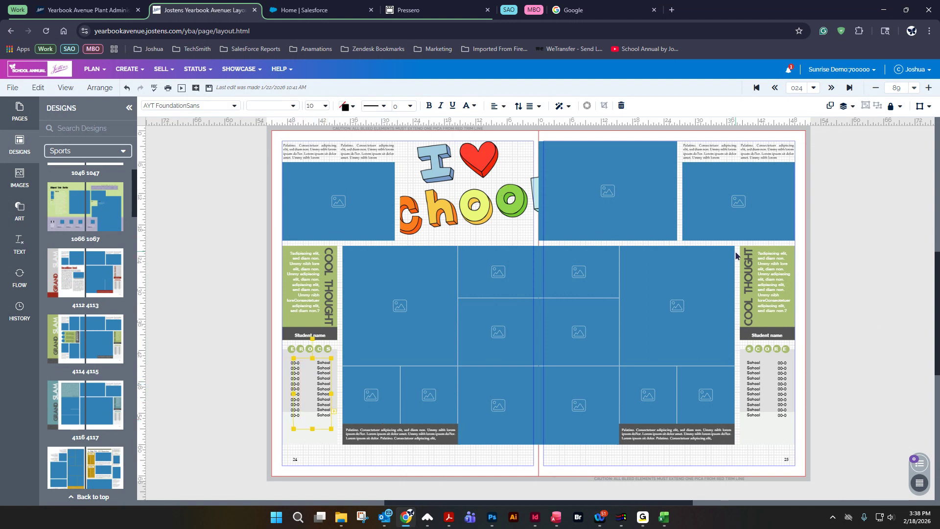
# Look through the Custom, Page Surfer, Advertising and Portrait design categories and show the 11 x 14 pica photos templates.
pyautogui.click(88, 151)
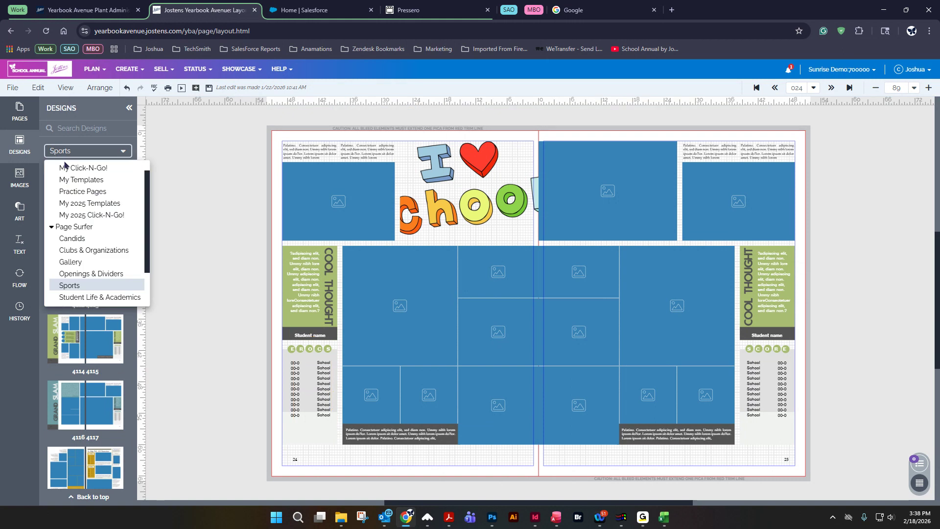
pyautogui.scroll(-2, 68, 183)
pyautogui.click(53, 181)
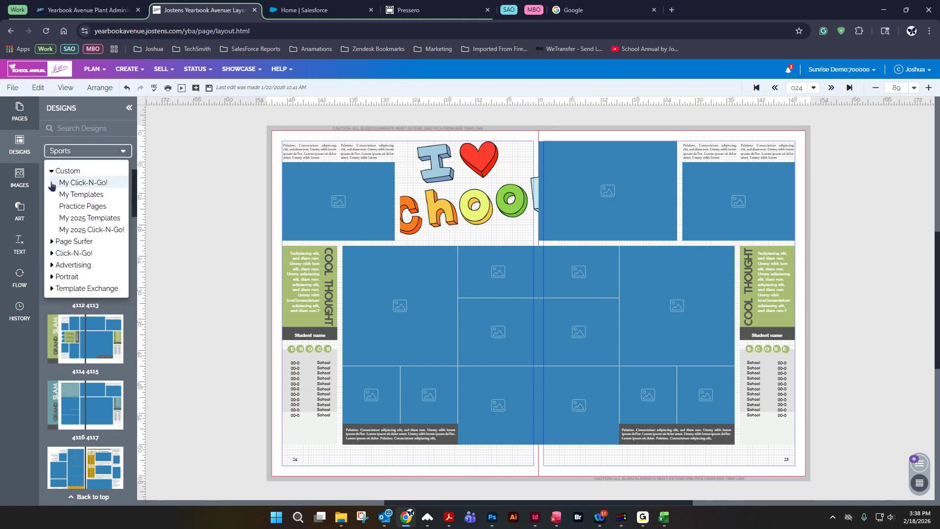
pyautogui.click(52, 266)
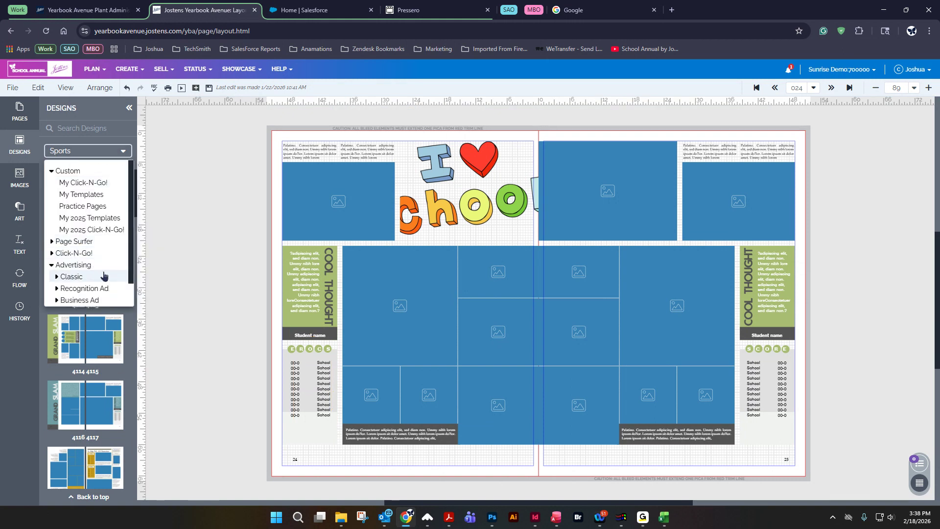
pyautogui.scroll(-2, 68, 274)
pyautogui.click(52, 240)
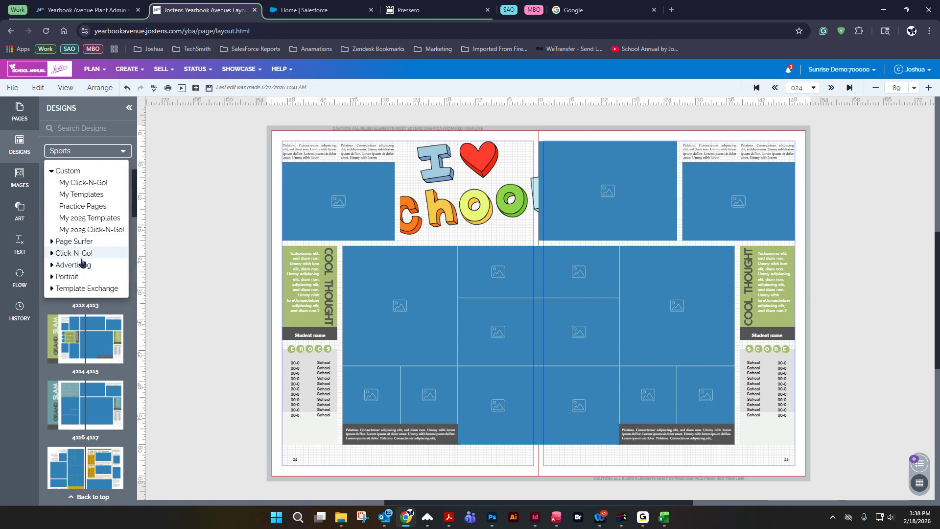
pyautogui.click(51, 276)
pyautogui.scroll(-5, 91, 268)
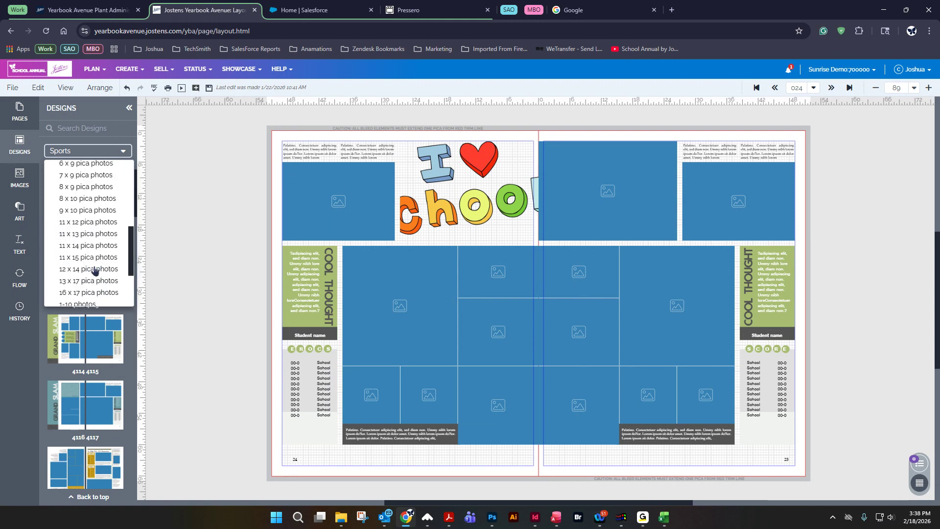
pyautogui.click(93, 266)
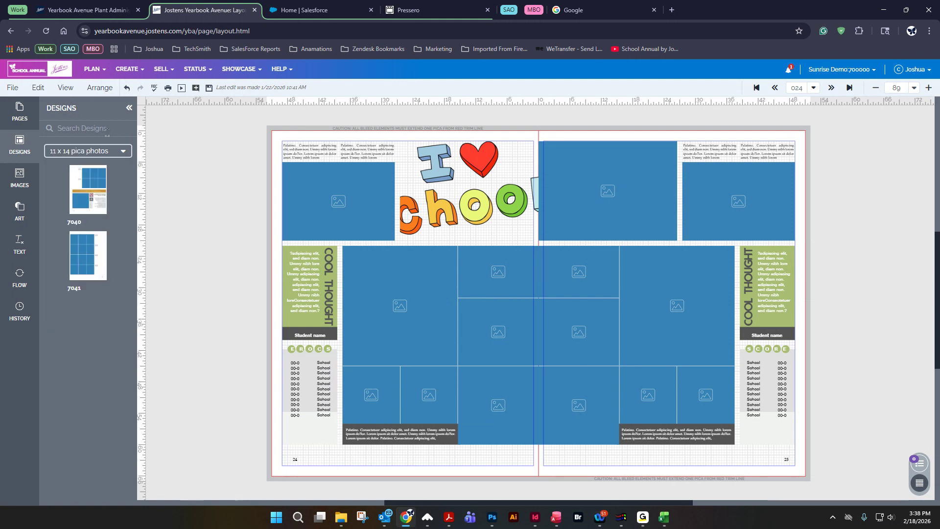
# Apply portrait template 7076 from the 21-30 photos category to the left page, retaining the existing content.
pyautogui.click(90, 156)
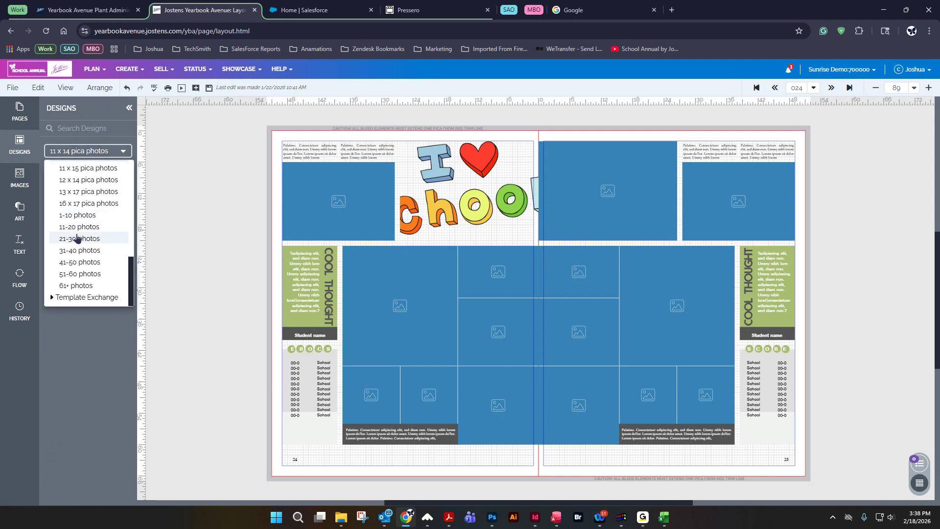
pyautogui.click(77, 238)
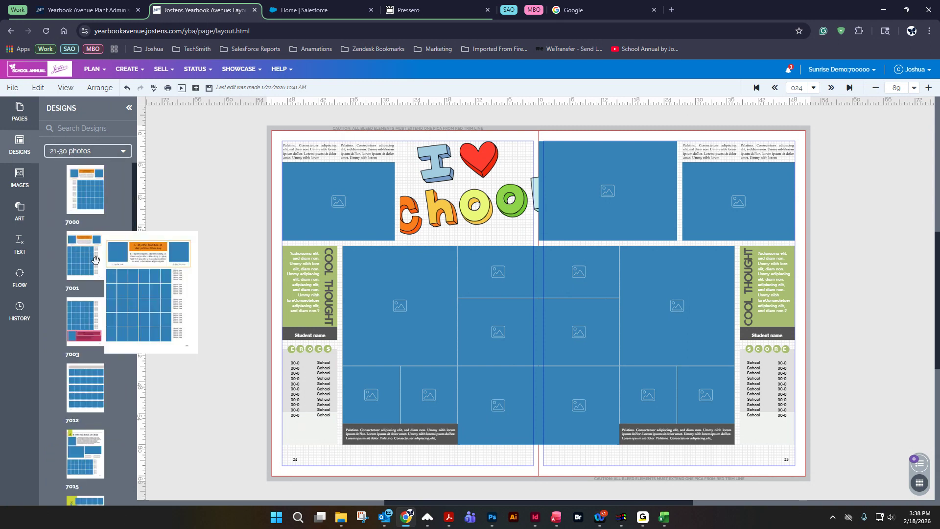
pyautogui.scroll(-10, 90, 274)
pyautogui.moveTo(78, 270); pyautogui.dragTo(400, 282)
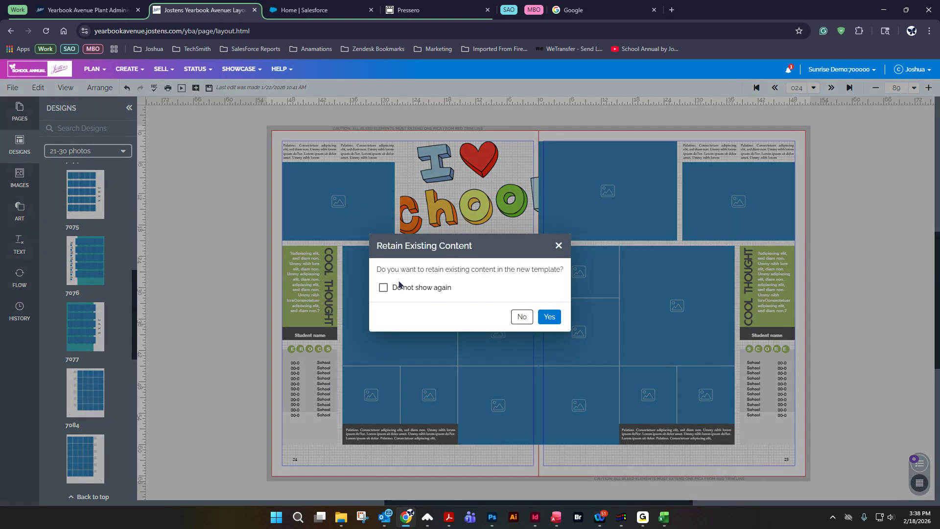
pyautogui.click(547, 315)
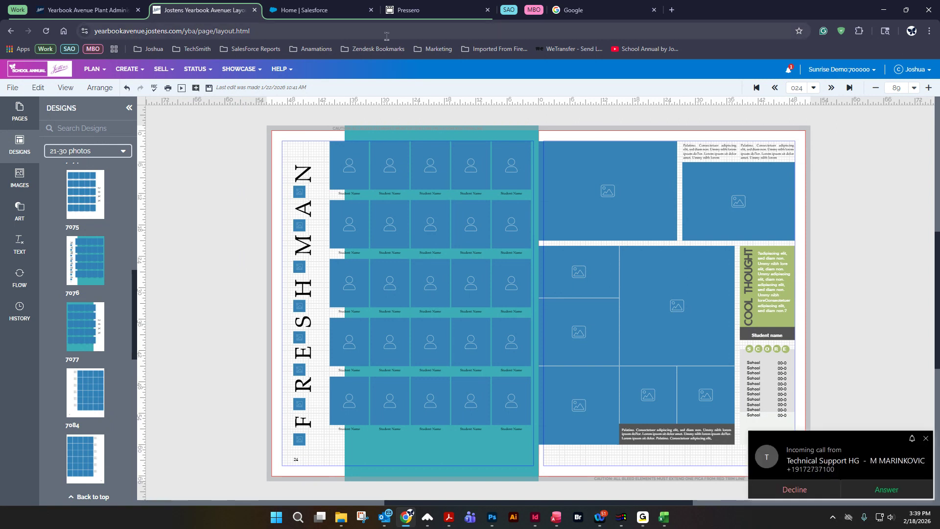
# Select everything on pages 024 and 025 and delete it to leave a blank spread.
pyautogui.click(19, 112)
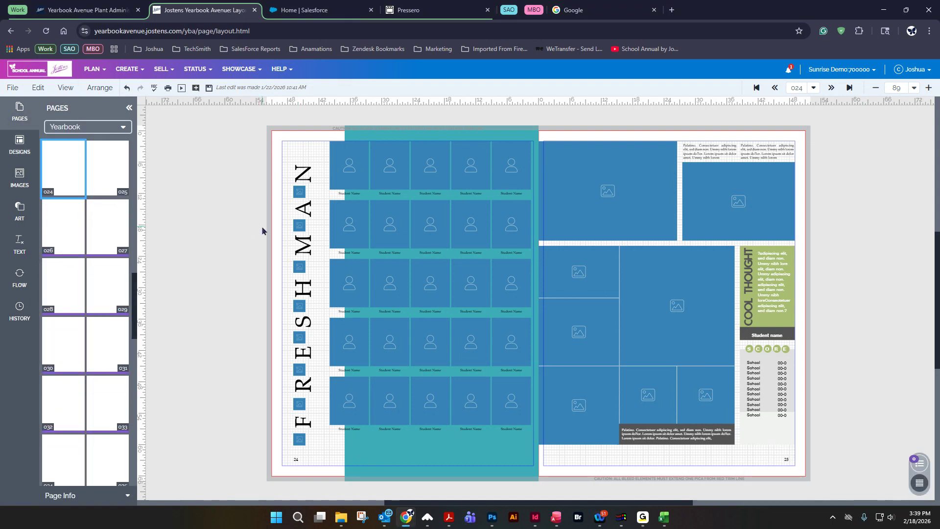
pyautogui.moveTo(252, 123); pyautogui.dragTo(824, 451)
pyautogui.press('Delete')
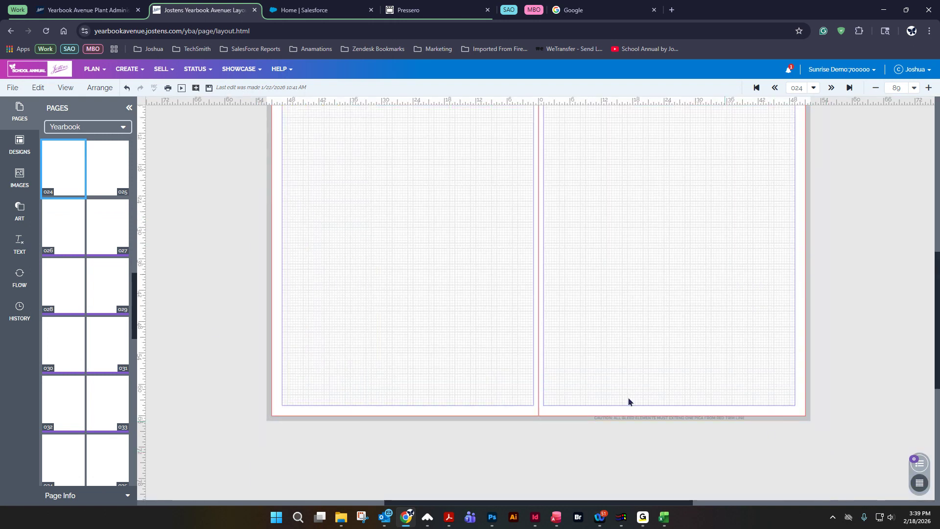
pyautogui.scroll(2, 213, 332)
pyautogui.click(20, 111)
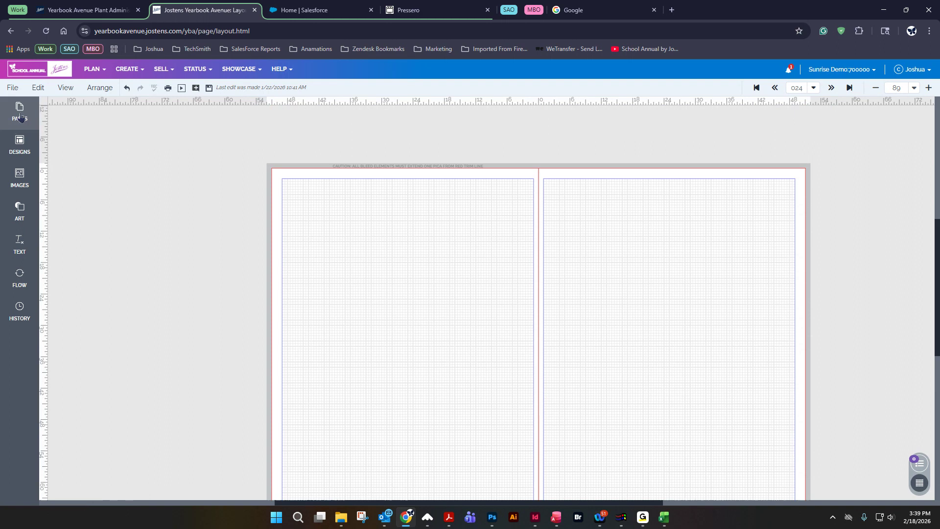
# Show the art library and return to its overview of art types.
pyautogui.click(35, 208)
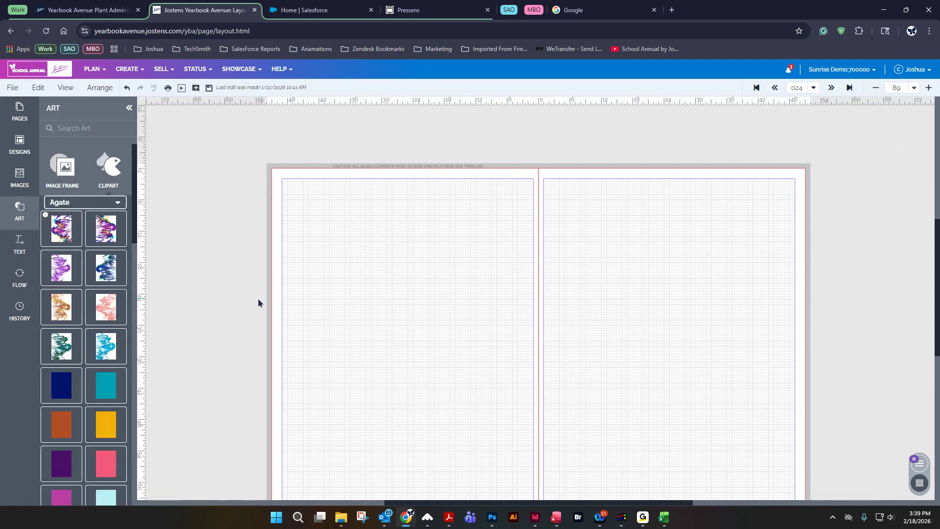
pyautogui.scroll(-2, 234, 299)
pyautogui.scroll(1, 234, 299)
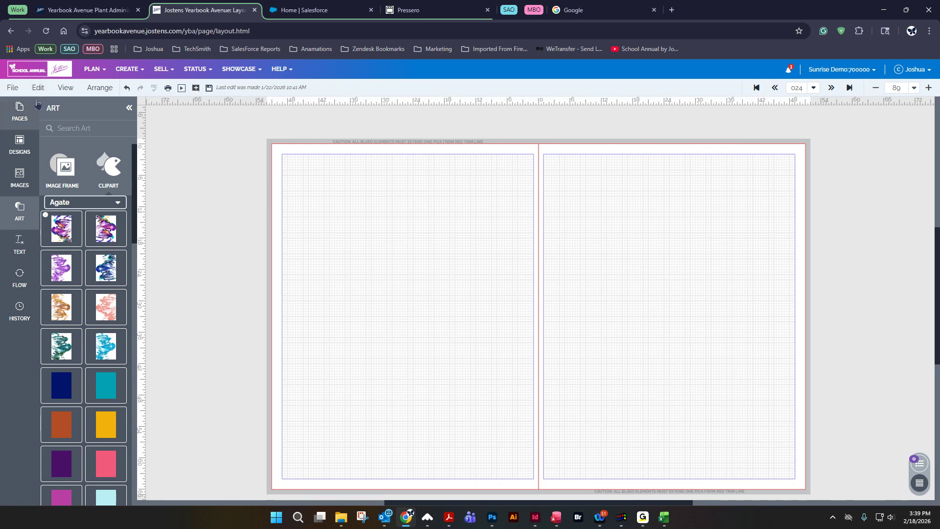
pyautogui.click(23, 220)
pyautogui.click(23, 220)
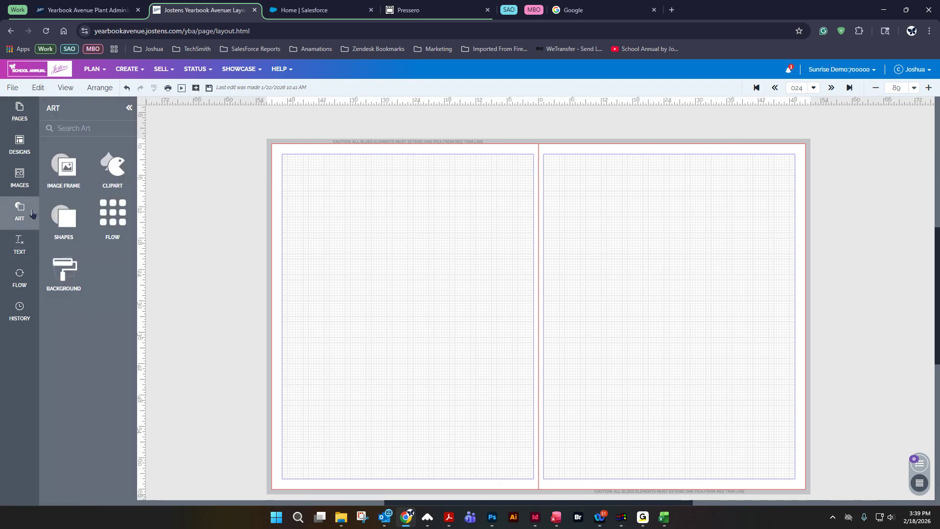
# Open the clipart category list and look through the collections listed by theme.
pyautogui.click(118, 166)
pyautogui.click(80, 208)
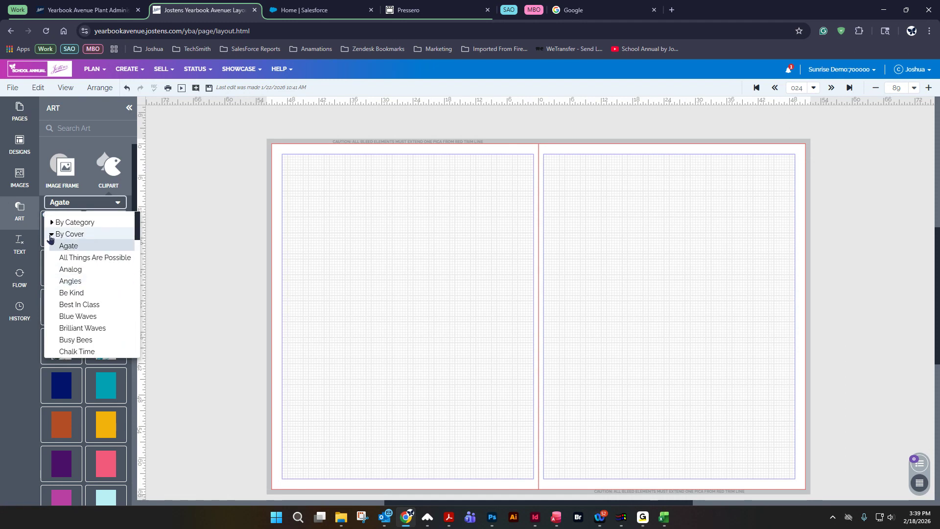
pyautogui.click(50, 236)
pyautogui.click(52, 247)
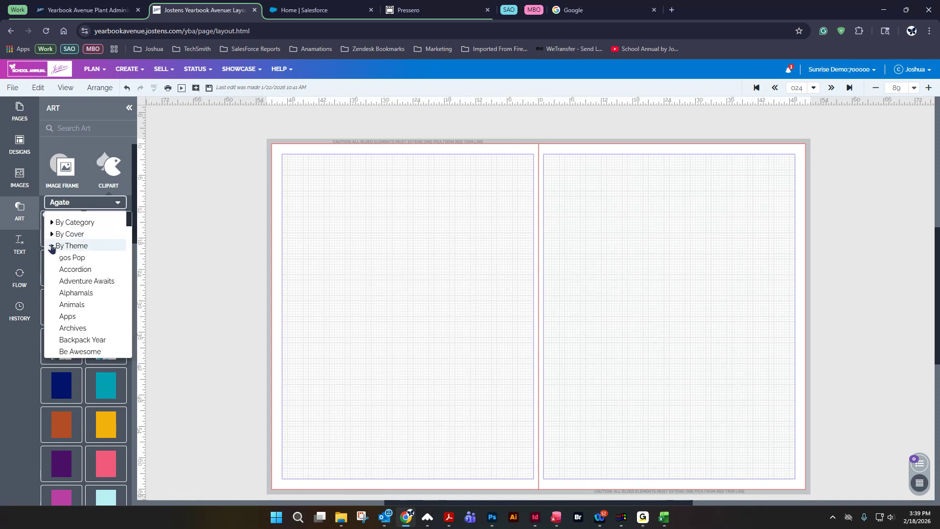
pyautogui.scroll(-2, 98, 296)
pyautogui.scroll(-5, 97, 296)
pyautogui.scroll(9, 96, 294)
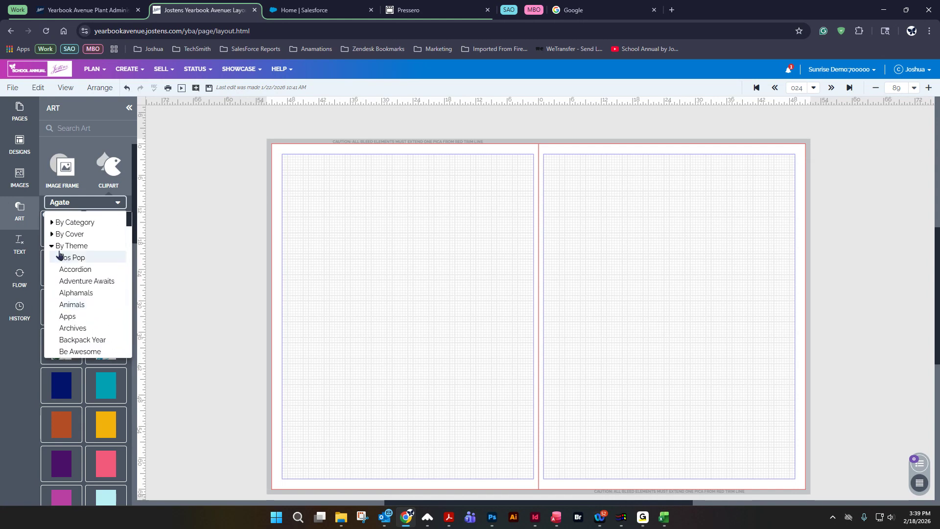
# Find the Our Journey collection in the clipart categories and show its artwork.
pyautogui.click(56, 246)
pyautogui.click(63, 201)
pyautogui.click(52, 220)
pyautogui.click(52, 233)
pyautogui.scroll(-10, 95, 313)
pyautogui.click(81, 263)
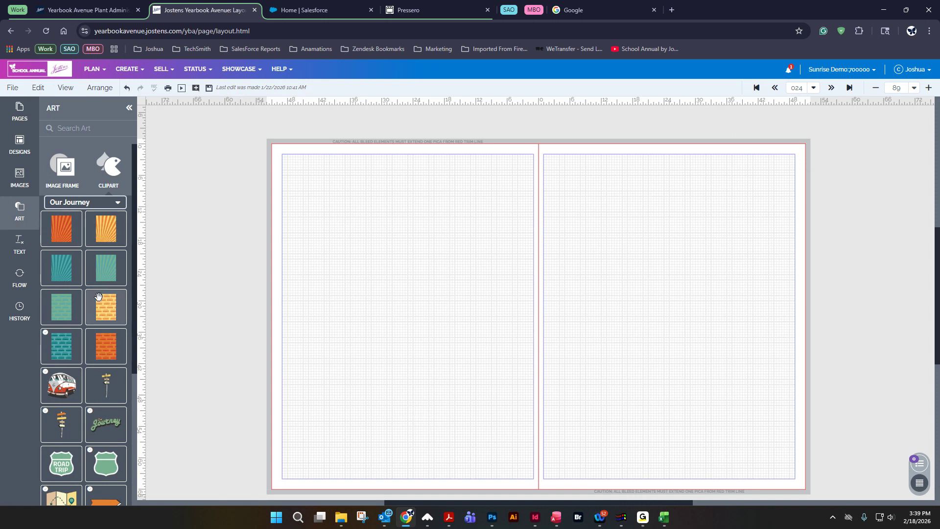
# Apply the red and orange sunburst as the left page's background and try to move it around the page.
pyautogui.moveTo(61, 228)
pyautogui.mouseDown()
pyautogui.moveTo(308, 258)
pyautogui.moveTo(432, 239)
pyautogui.mouseUp()
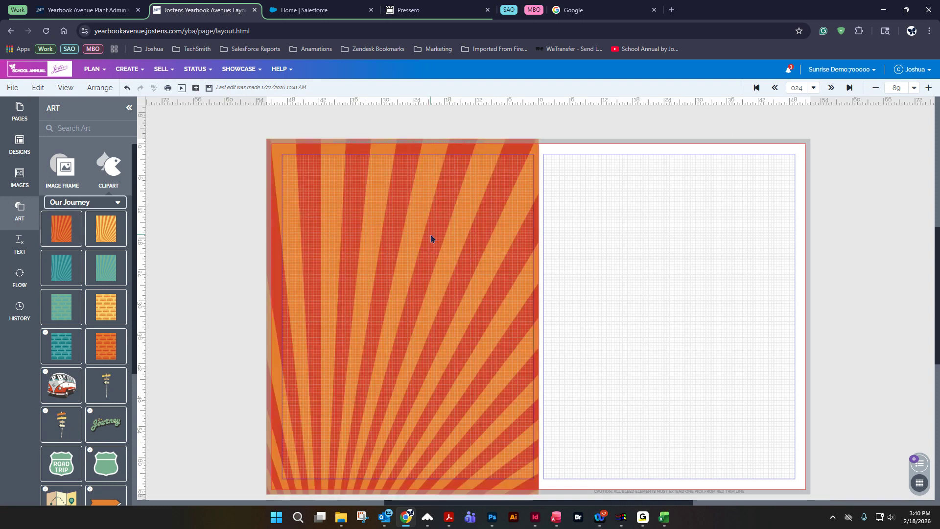
pyautogui.moveTo(319, 220); pyautogui.dragTo(423, 334)
pyautogui.moveTo(368, 208); pyautogui.dragTo(533, 352)
pyautogui.moveTo(401, 281); pyautogui.dragTo(498, 334)
pyautogui.moveTo(422, 329); pyautogui.dragTo(483, 367)
pyautogui.moveTo(314, 243); pyautogui.dragTo(358, 310)
pyautogui.moveTo(269, 229); pyautogui.dragTo(469, 347)
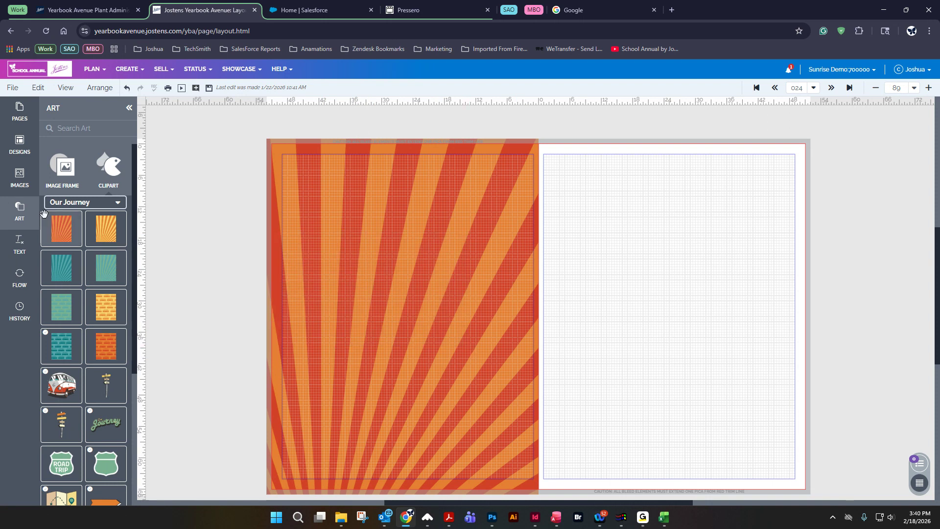
# Replace the left page's background in turn with the yellow-orange sunburst, the green and teal sunburst, and the orange van pattern.
pyautogui.moveTo(98, 229); pyautogui.dragTo(406, 253)
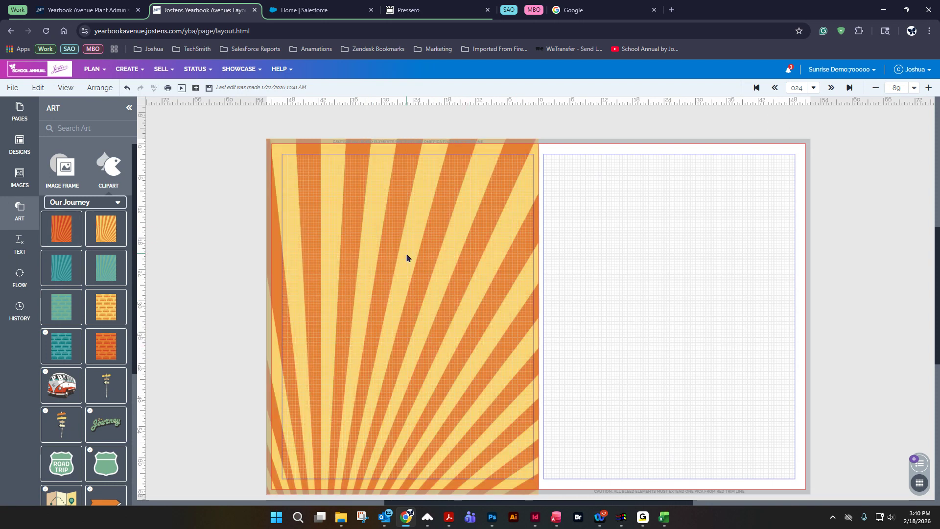
pyautogui.moveTo(105, 267); pyautogui.dragTo(363, 290)
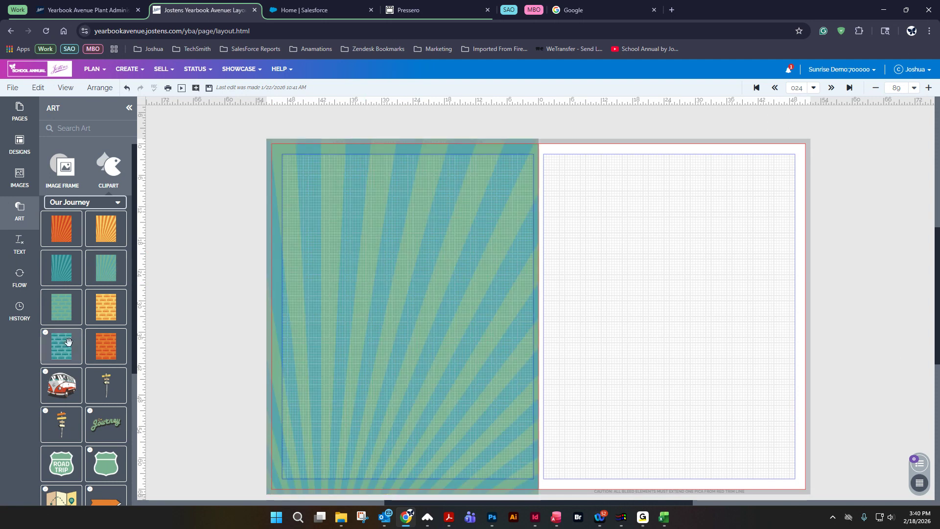
pyautogui.moveTo(100, 346); pyautogui.dragTo(399, 287)
# Apply the Pixel World night scene with trees to the left page, and replace it with the collection's blue sky background with four clouds.
pyautogui.click(83, 202)
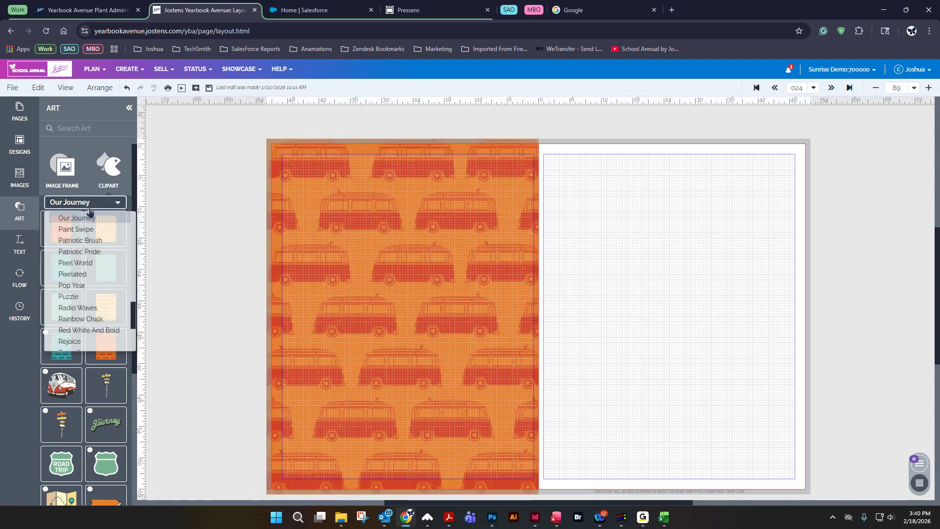
pyautogui.click(73, 264)
pyautogui.click(61, 232)
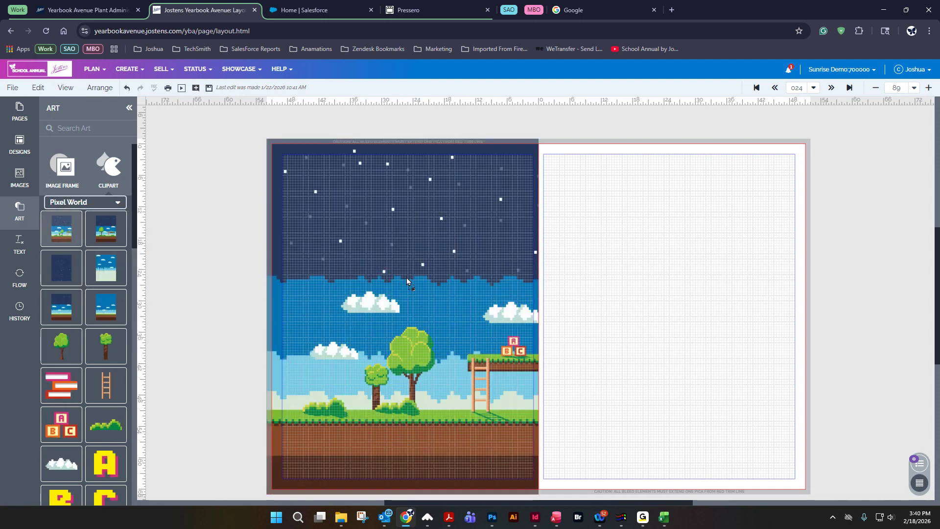
pyautogui.moveTo(112, 290); pyautogui.dragTo(404, 354)
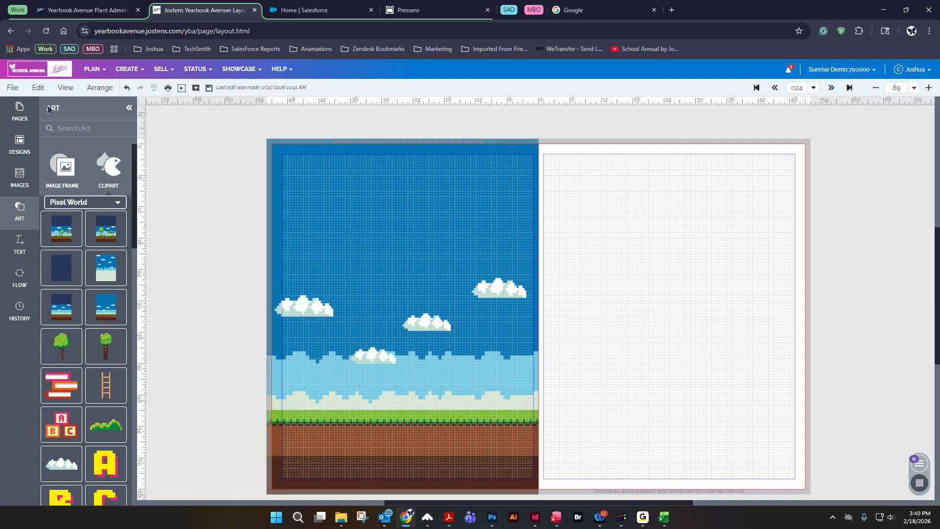
# Set the left page's background color to the dark purple swatch in the Classic palette.
pyautogui.click(34, 90)
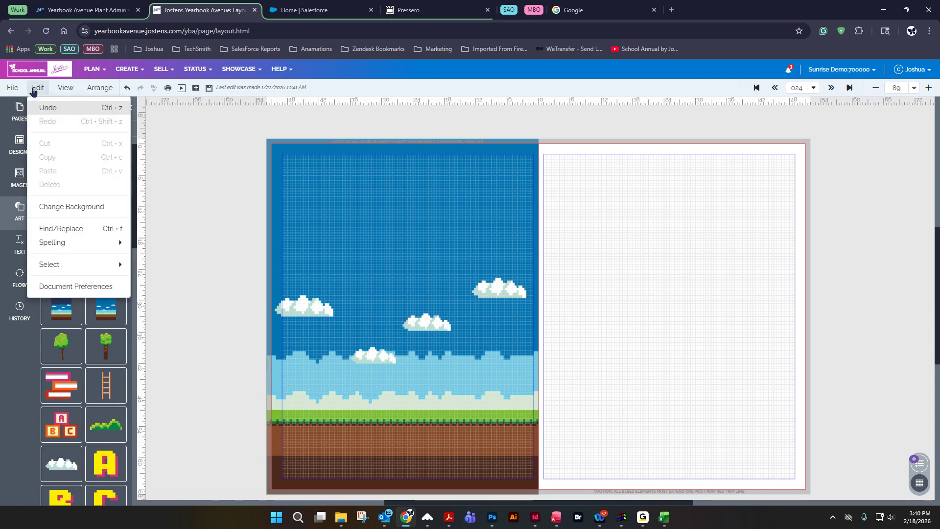
pyautogui.click(69, 206)
pyautogui.moveTo(841, 134); pyautogui.dragTo(256, 140)
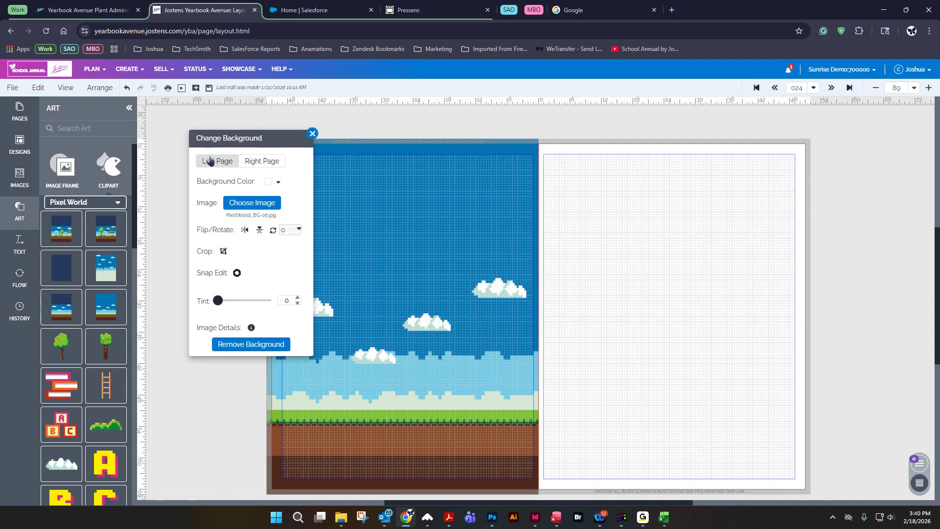
pyautogui.click(268, 160)
pyautogui.click(222, 162)
pyautogui.click(281, 186)
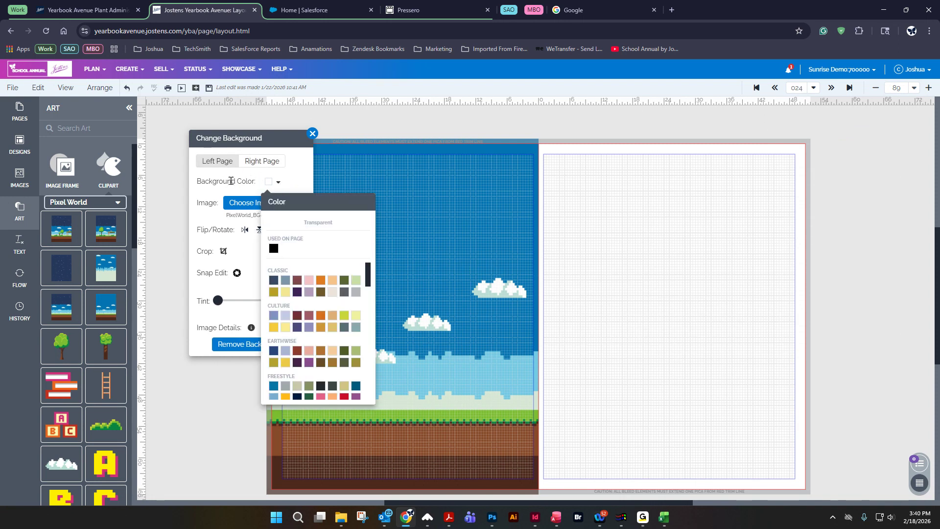
pyautogui.click(297, 291)
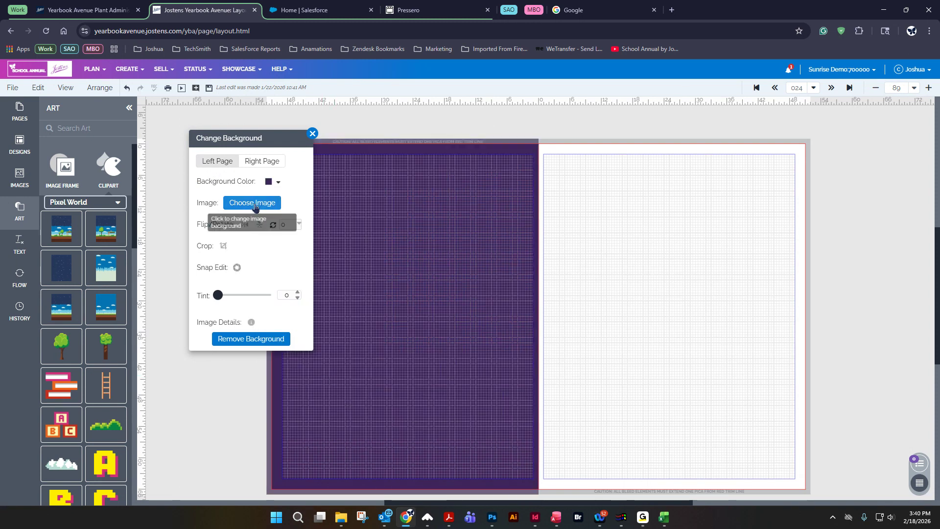
# Browse background images for the left page and select ComicBurst_BG-01.jpg from the Comic Burst cover clipart.
pyautogui.click(252, 205)
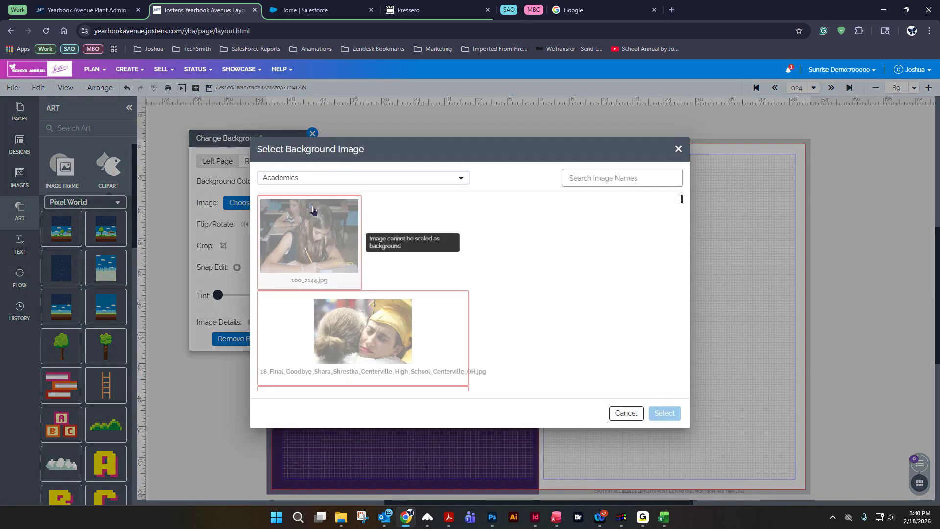
pyautogui.click(330, 177)
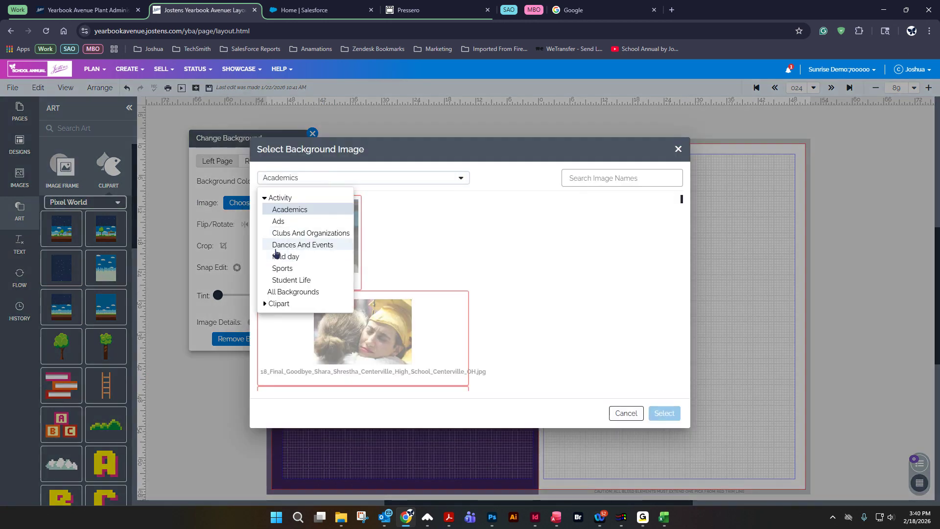
pyautogui.click(264, 305)
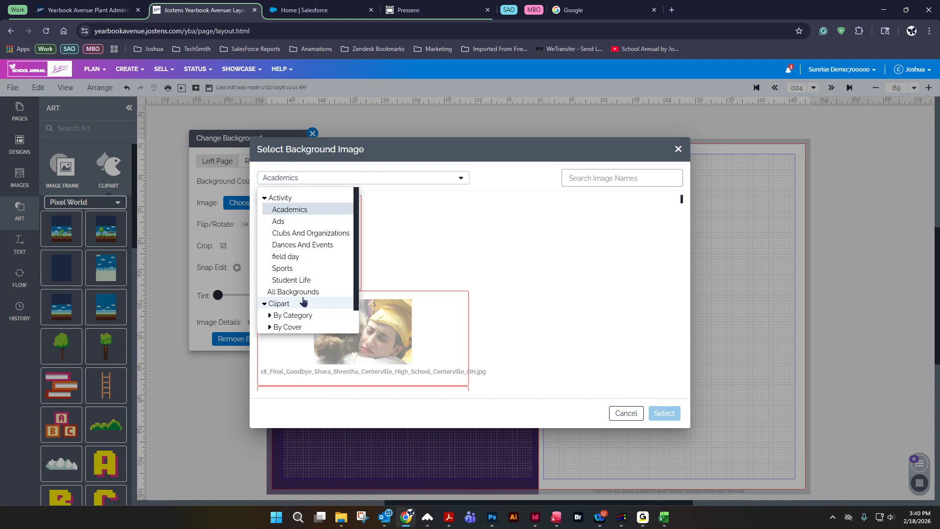
pyautogui.scroll(-1, 303, 300)
pyautogui.click(269, 301)
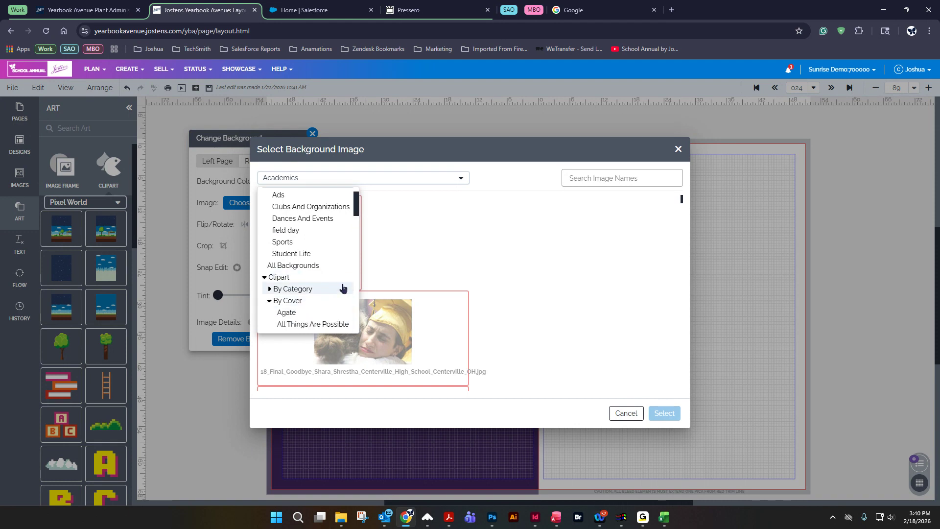
pyautogui.scroll(-3, 343, 289)
pyautogui.click(303, 286)
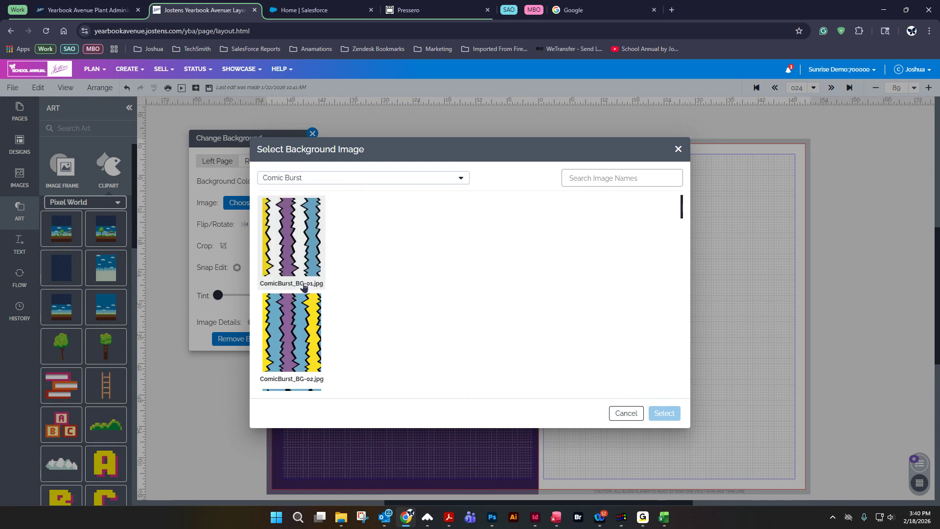
pyautogui.click(294, 225)
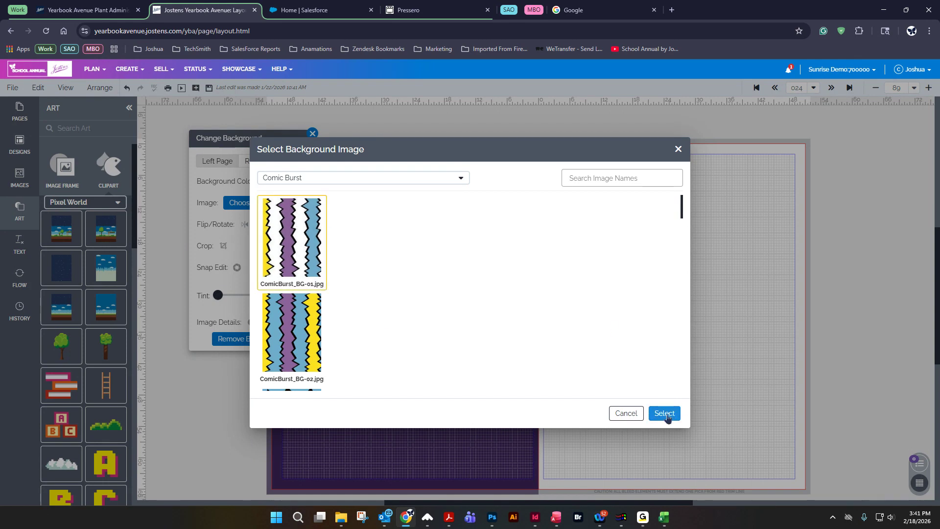
# Switch the background image category to the Academics activity and look through its photos.
pyautogui.click(305, 175)
pyautogui.scroll(5, 308, 245)
pyautogui.scroll(3, 312, 264)
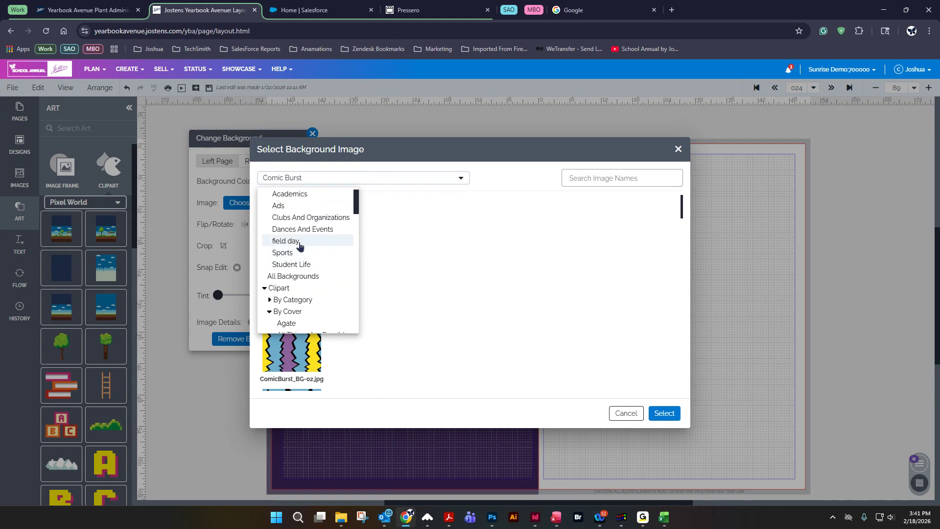
pyautogui.click(289, 194)
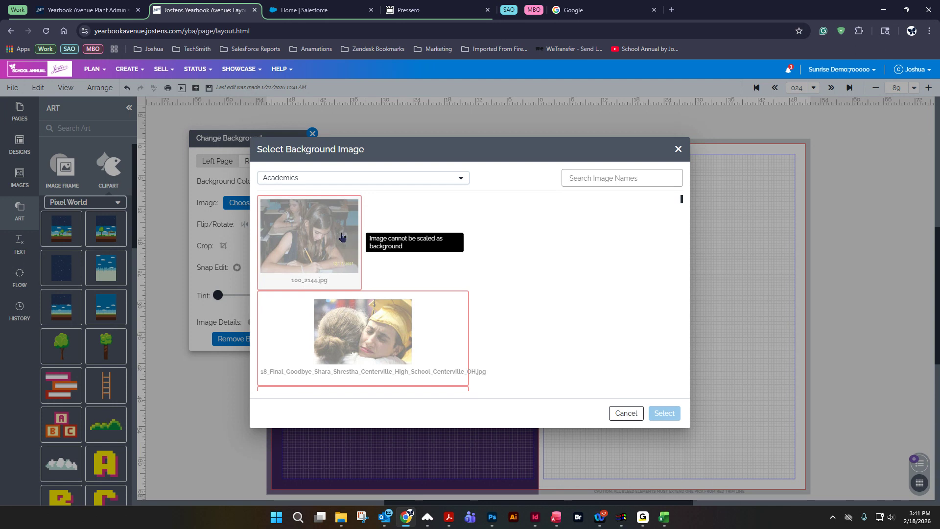
pyautogui.scroll(-5, 335, 263)
pyautogui.scroll(-8, 334, 263)
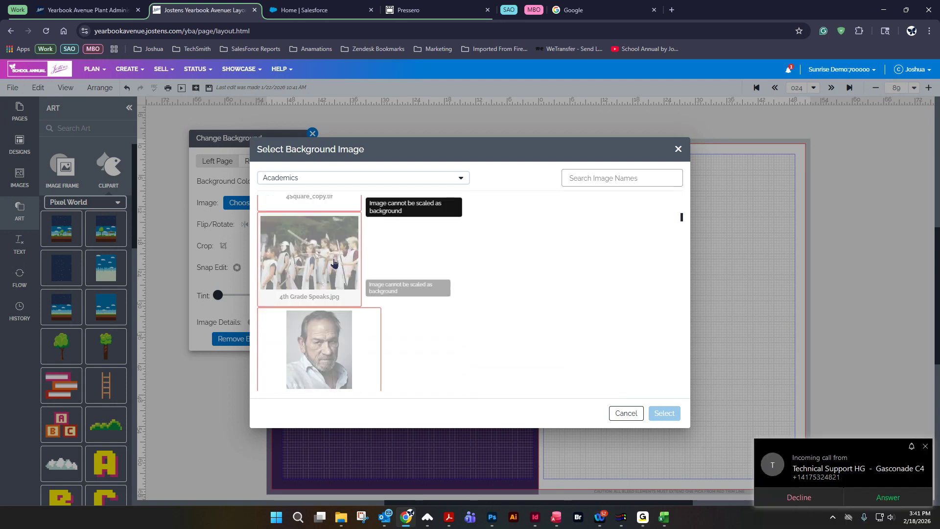
pyautogui.scroll(-5, 327, 269)
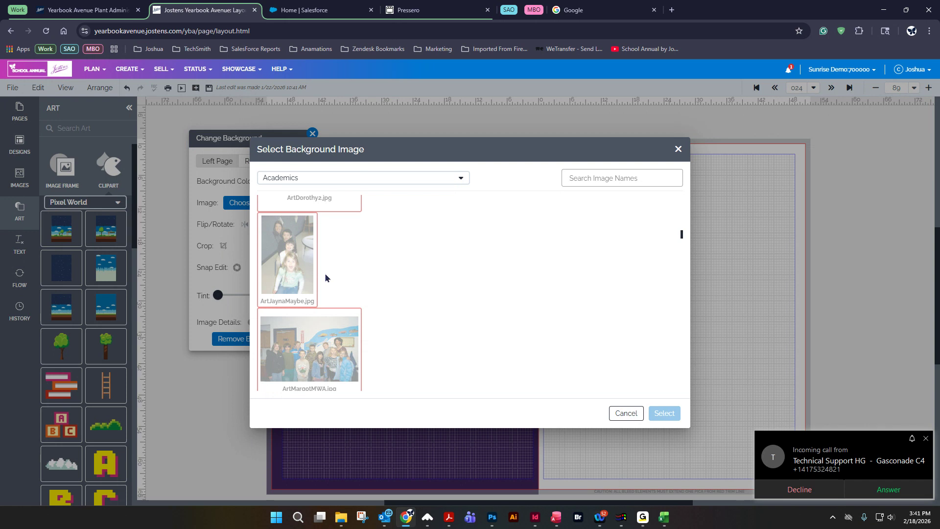
# Look through the Agate cover clipart and apply Agate_BG-06.jpg as the left page's background image.
pyautogui.click(300, 178)
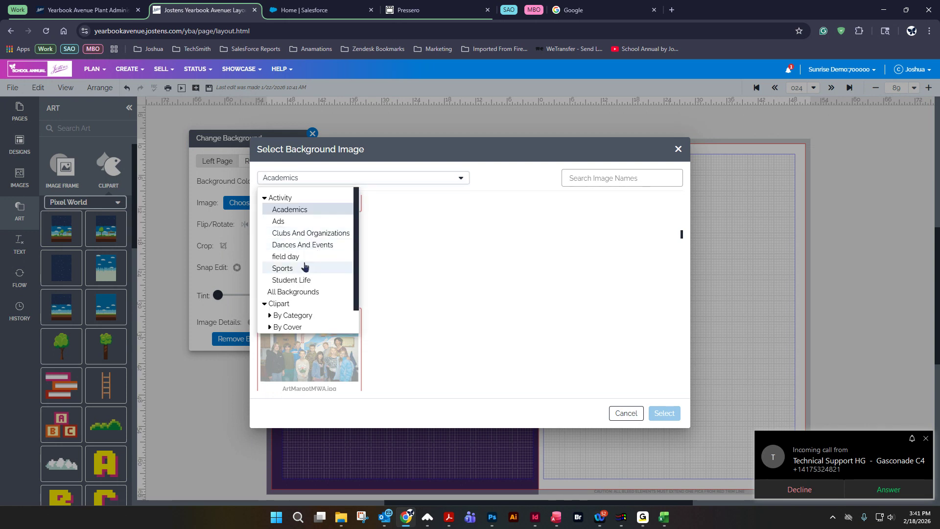
pyautogui.scroll(-1, 297, 289)
pyautogui.click(270, 301)
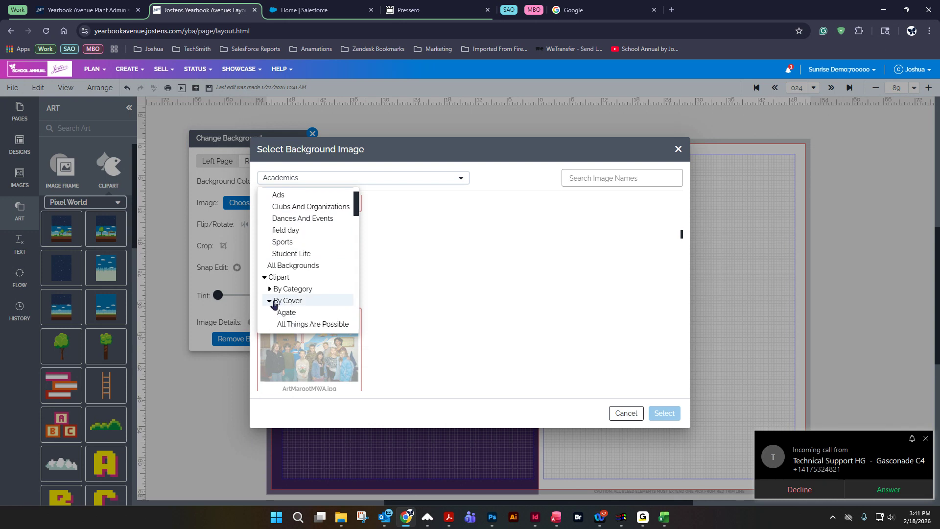
pyautogui.click(285, 313)
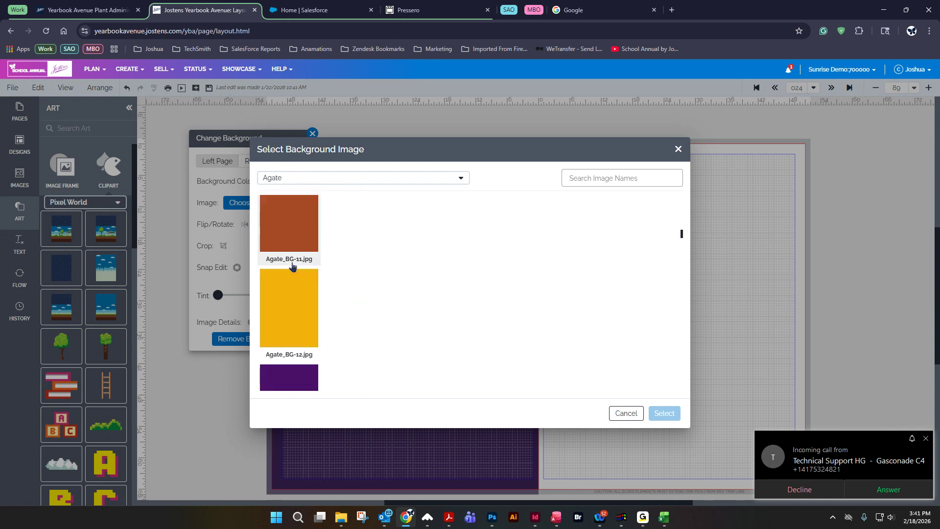
pyautogui.scroll(-10, 294, 289)
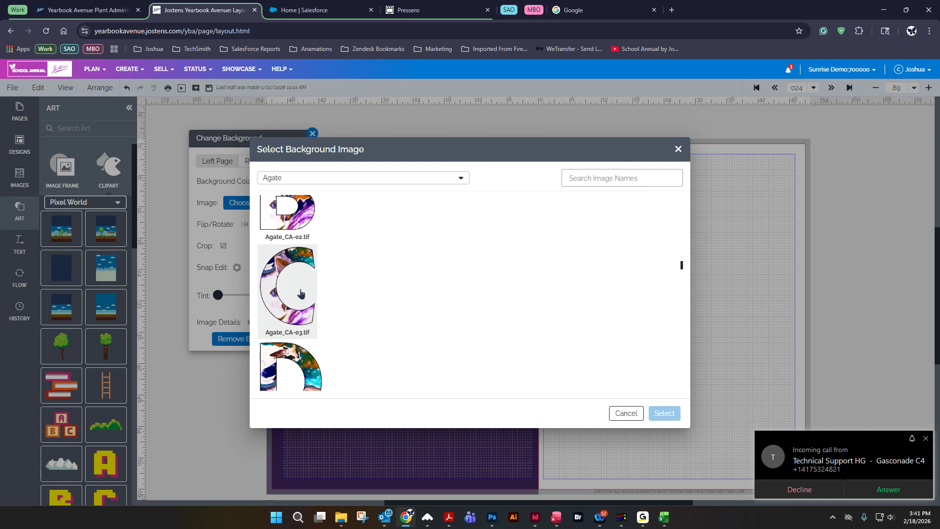
pyautogui.scroll(-5, 301, 293)
pyautogui.scroll(-2, 300, 292)
pyautogui.scroll(5, 303, 294)
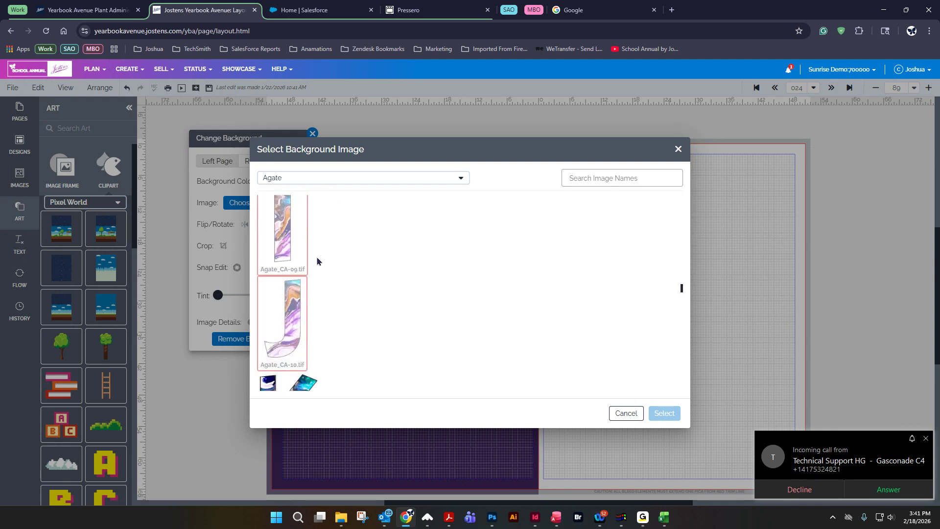
pyautogui.scroll(-10, 300, 294)
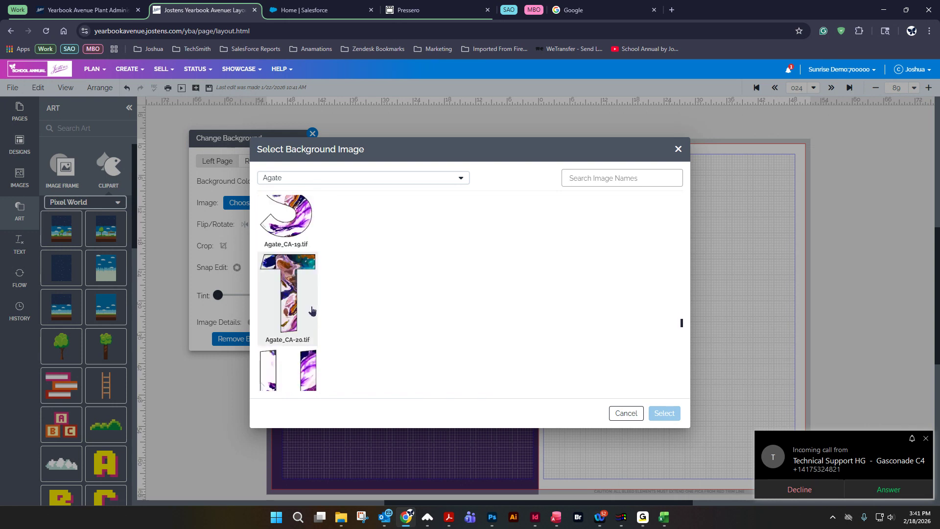
pyautogui.scroll(15, 360, 322)
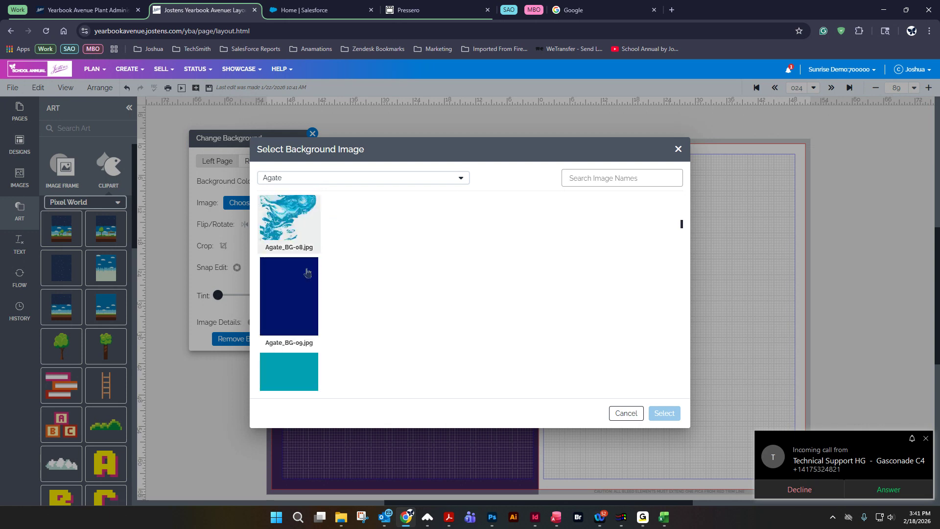
pyautogui.click(292, 249)
pyautogui.click(663, 413)
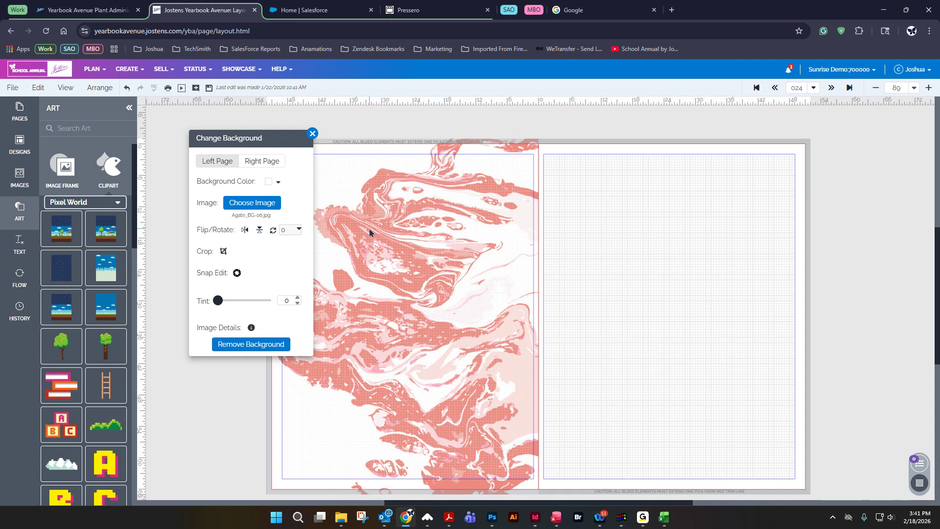
pyautogui.click(312, 133)
# Replace the left page's background with the Pixel World cloudy sky, followed by the collection's dark blue starry pattern.
pyautogui.moveTo(116, 254); pyautogui.dragTo(426, 347)
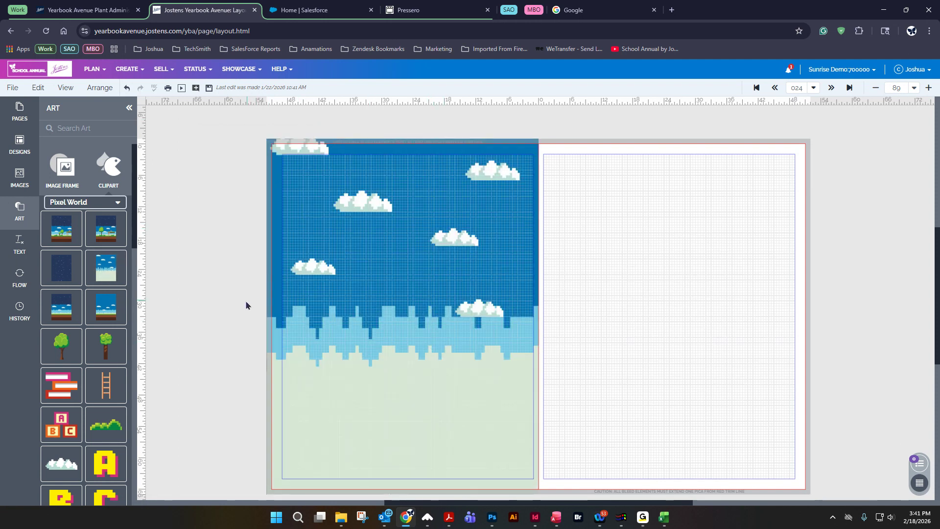
pyautogui.click(59, 279)
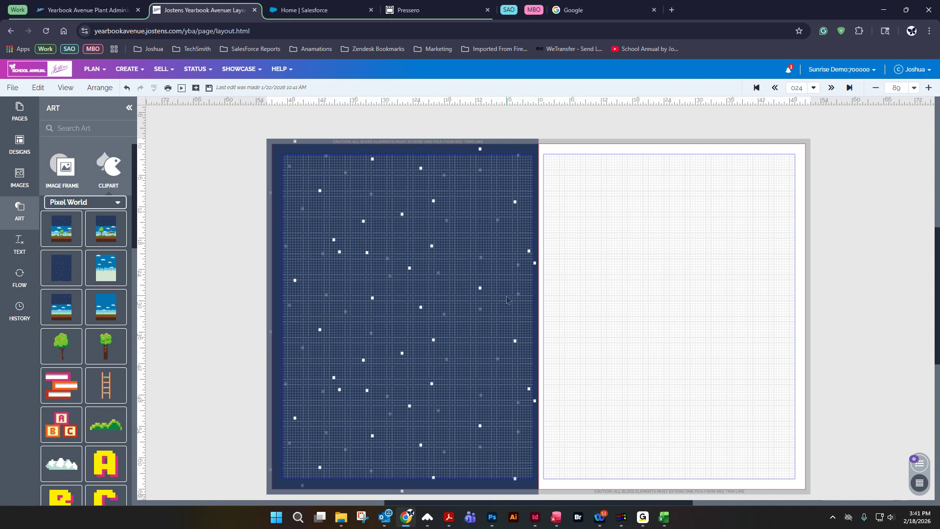
# Crop the left page's starry background by enlarging the image to about one and a half times the page width.
pyautogui.click(38, 87)
pyautogui.click(69, 209)
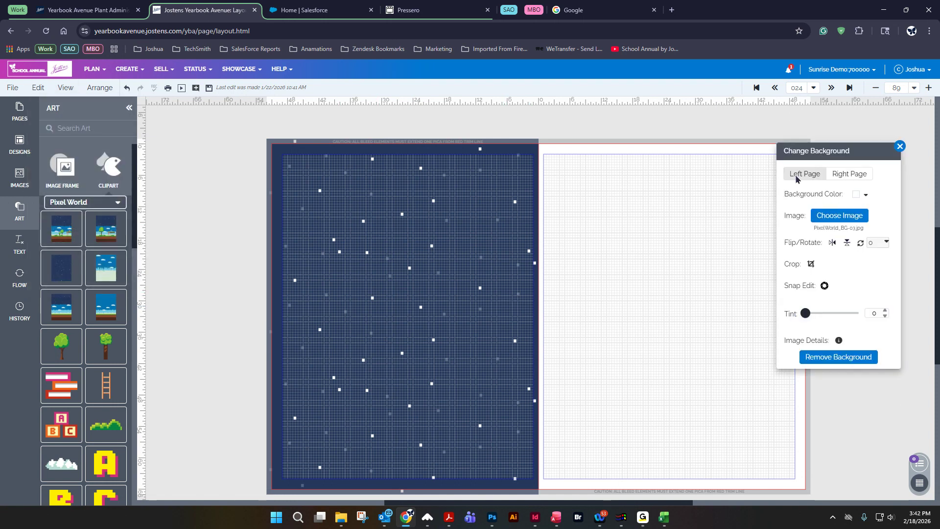
pyautogui.moveTo(809, 148); pyautogui.dragTo(199, 129)
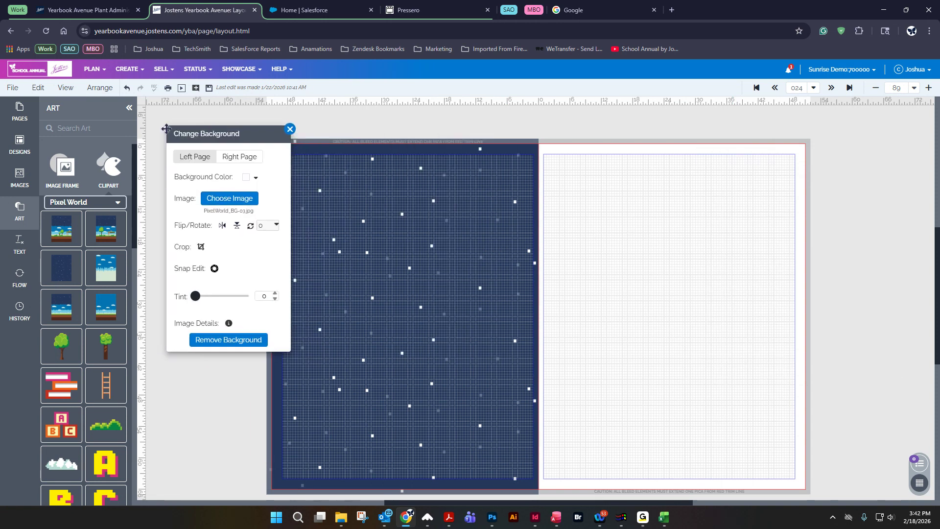
pyautogui.click(198, 247)
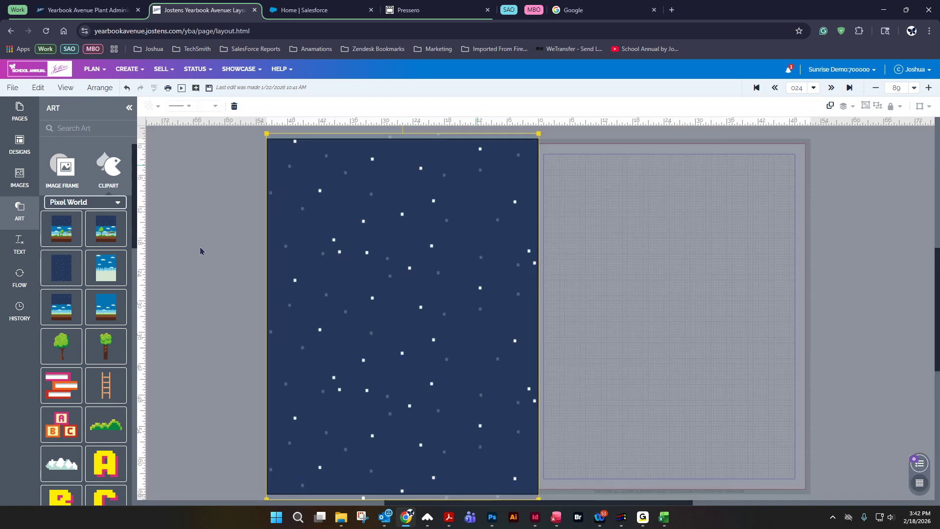
pyautogui.moveTo(540, 133); pyautogui.dragTo(659, 95)
pyautogui.scroll(-1, 421, 372)
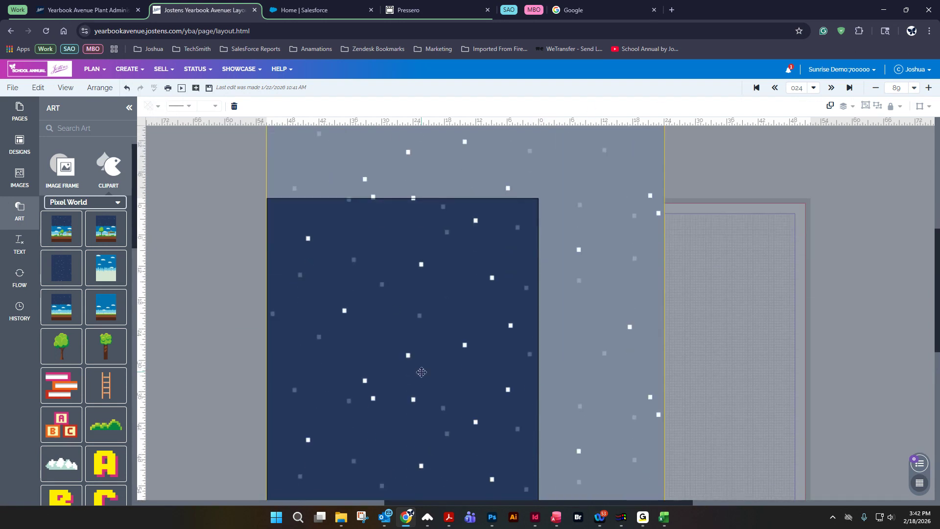
pyautogui.scroll(-2, 422, 373)
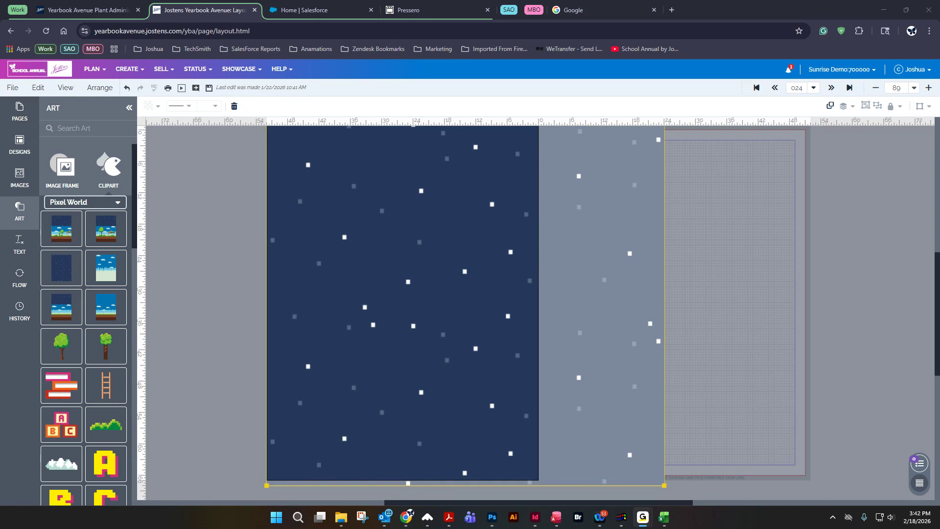
pyautogui.click(247, 257)
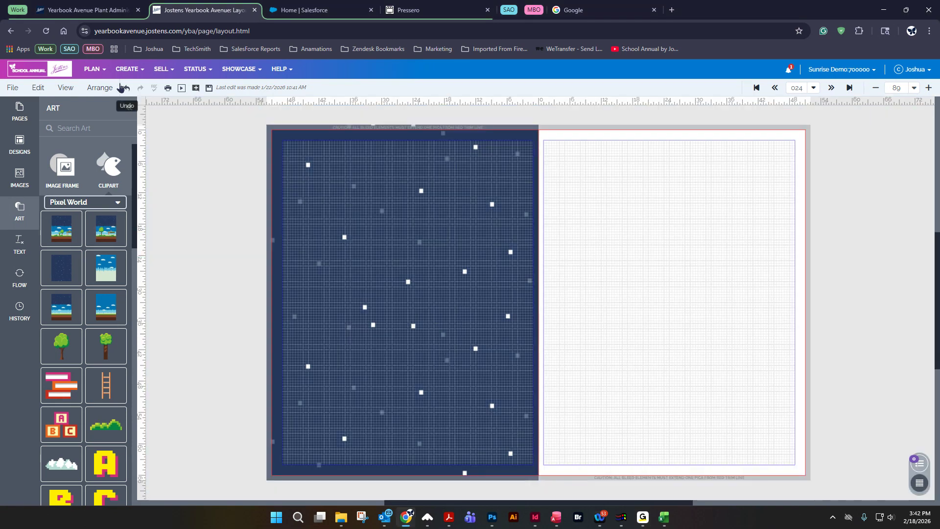
# Try a tint of 20 on the left page's starry background and reset it to 0.
pyautogui.click(38, 87)
pyautogui.click(68, 204)
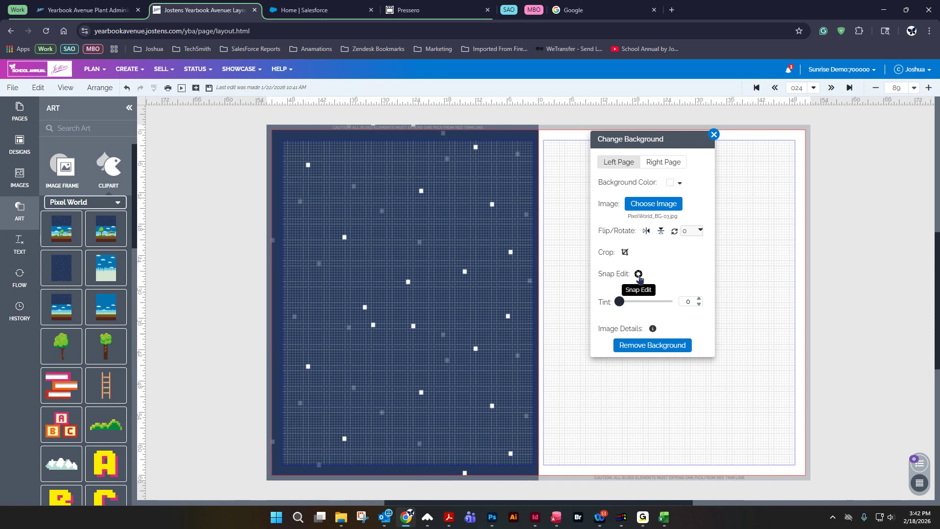
pyautogui.moveTo(619, 301); pyautogui.dragTo(631, 308)
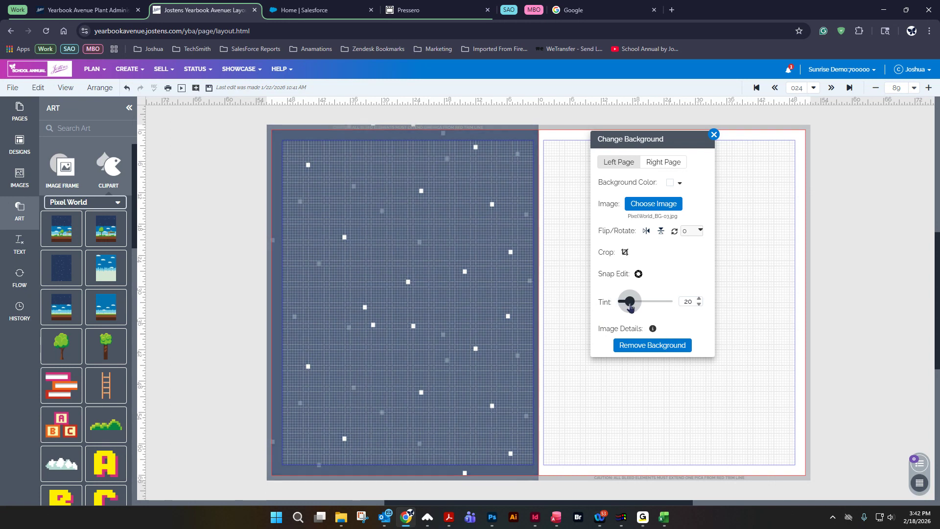
pyautogui.moveTo(631, 308); pyautogui.dragTo(618, 307)
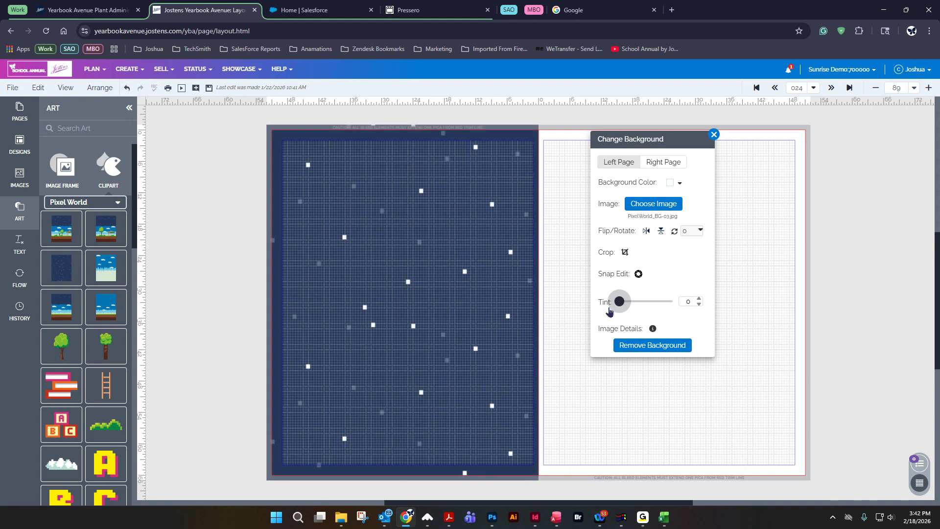
# Remove the left page's background and close the background settings.
pyautogui.click(626, 346)
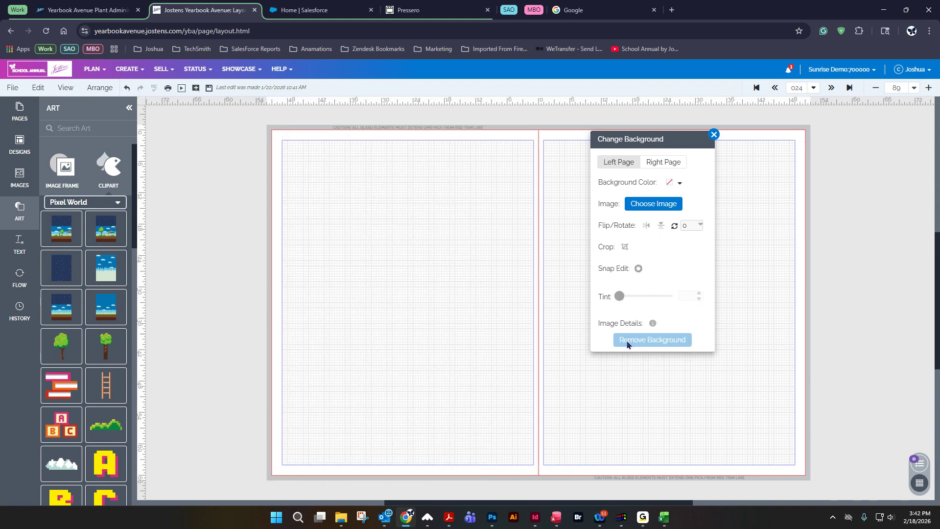
pyautogui.click(714, 135)
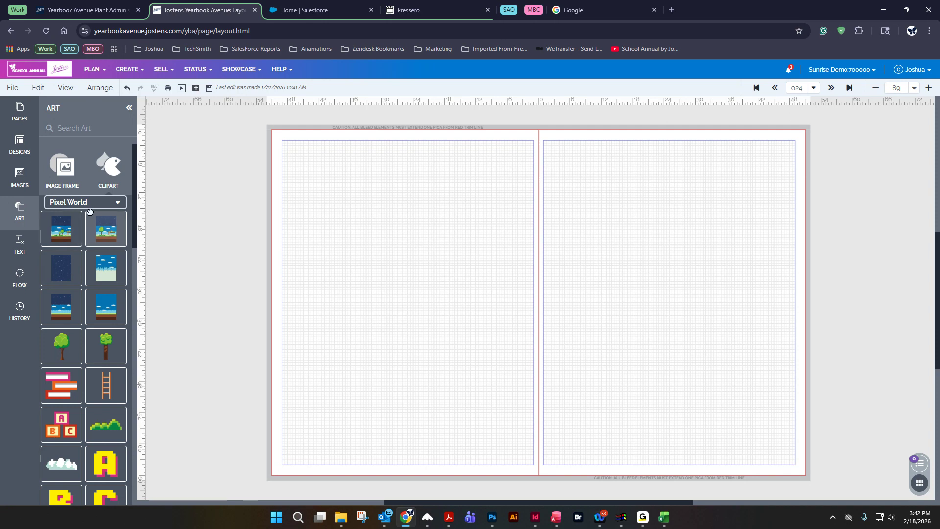
# Look through the clipart groupings, from the cover collections to the groups listed by type.
pyautogui.click(118, 202)
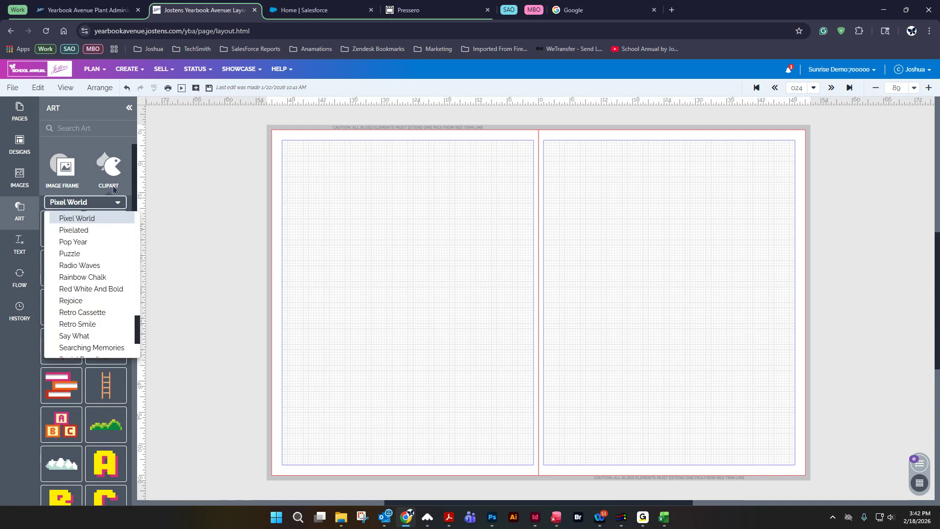
pyautogui.scroll(10, 113, 290)
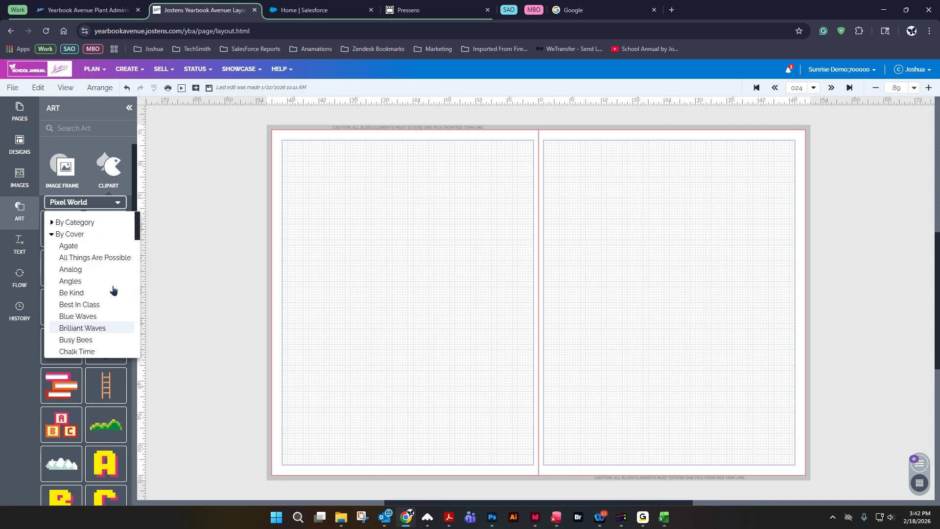
pyautogui.click(51, 234)
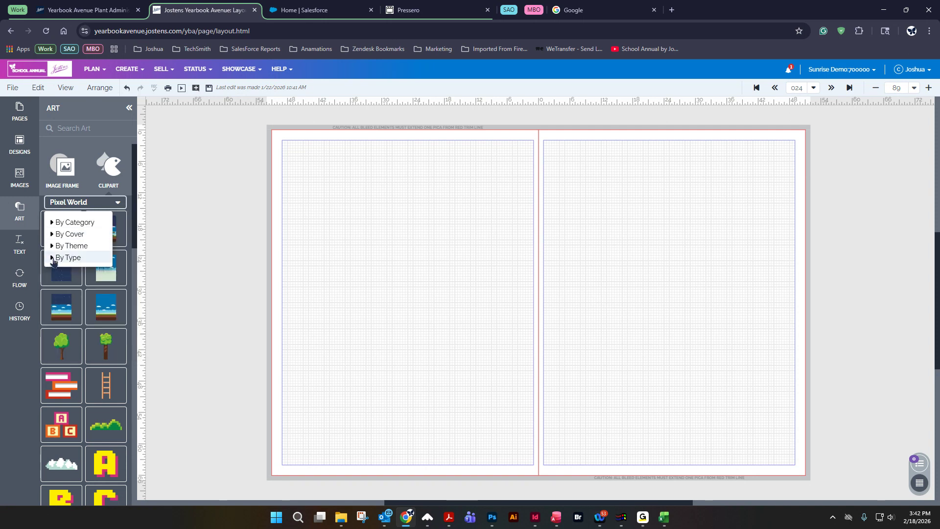
pyautogui.click(52, 259)
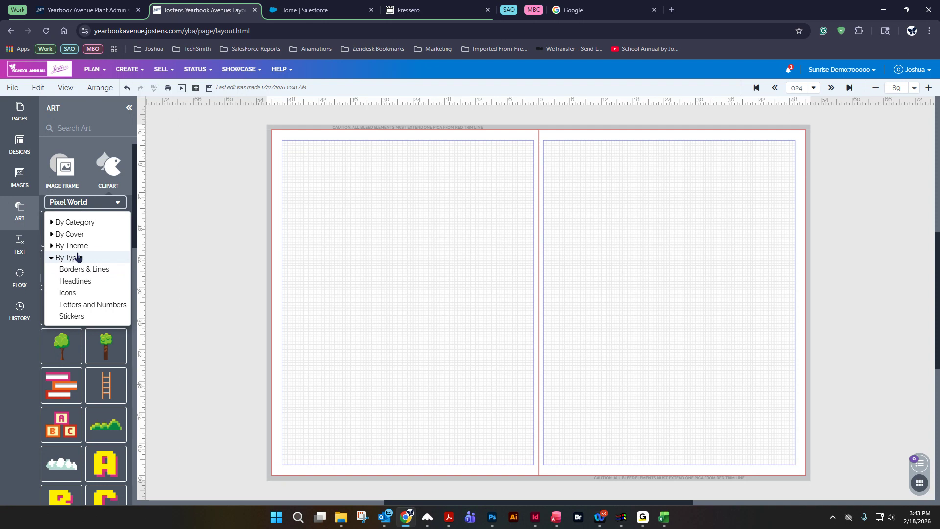
pyautogui.click(205, 249)
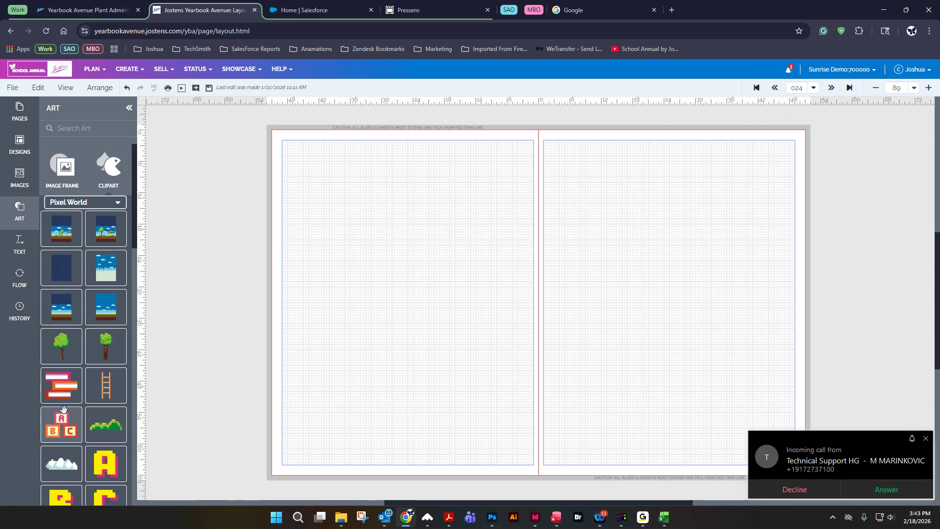
# Place the Pixel World ABC blocks and the chess piece from the Academics clipart category on the left page.
pyautogui.moveTo(61, 425); pyautogui.dragTo(356, 196)
pyautogui.click(80, 202)
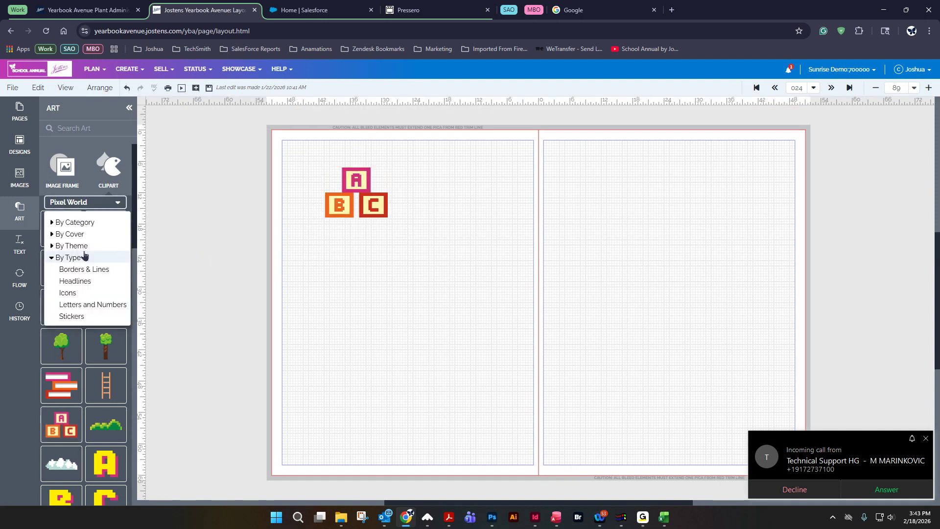
pyautogui.click(51, 257)
pyautogui.click(51, 222)
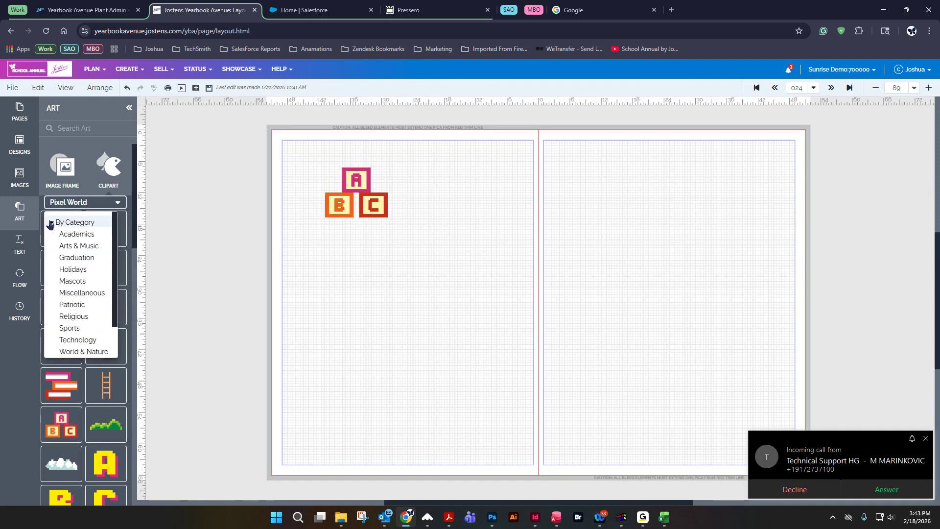
pyautogui.click(71, 234)
pyautogui.moveTo(70, 234); pyautogui.dragTo(432, 205)
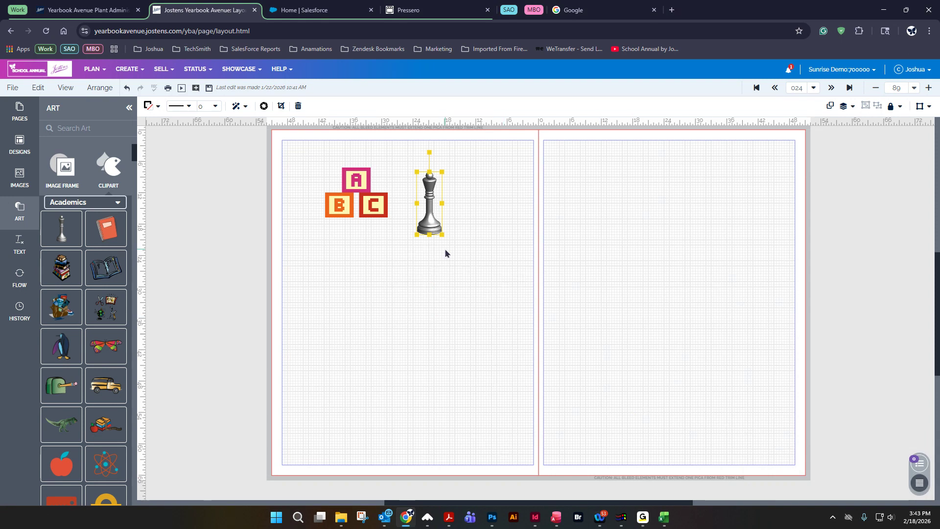
# Enlarge the chess piece and the ABC blocks and arrange them side by side within the left page's upper margins.
pyautogui.moveTo(442, 235); pyautogui.dragTo(485, 313)
pyautogui.moveTo(422, 224); pyautogui.dragTo(396, 223)
pyautogui.click(369, 210)
pyautogui.moveTo(324, 217); pyautogui.dragTo(270, 255)
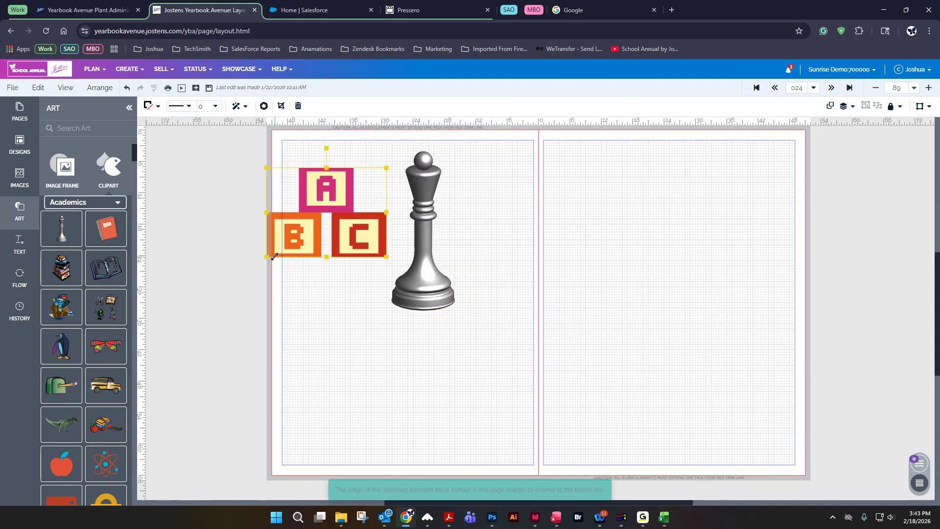
pyautogui.moveTo(423, 265); pyautogui.dragTo(476, 265)
# Place the Academics photo of a woman with three children on the right page and enlarge it to over half the page width.
pyautogui.click(20, 187)
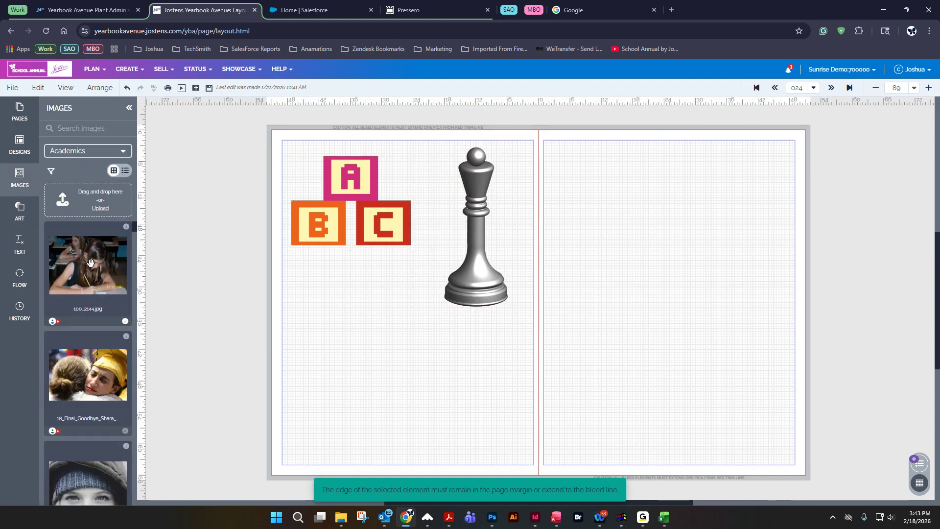
pyautogui.scroll(-5, 98, 342)
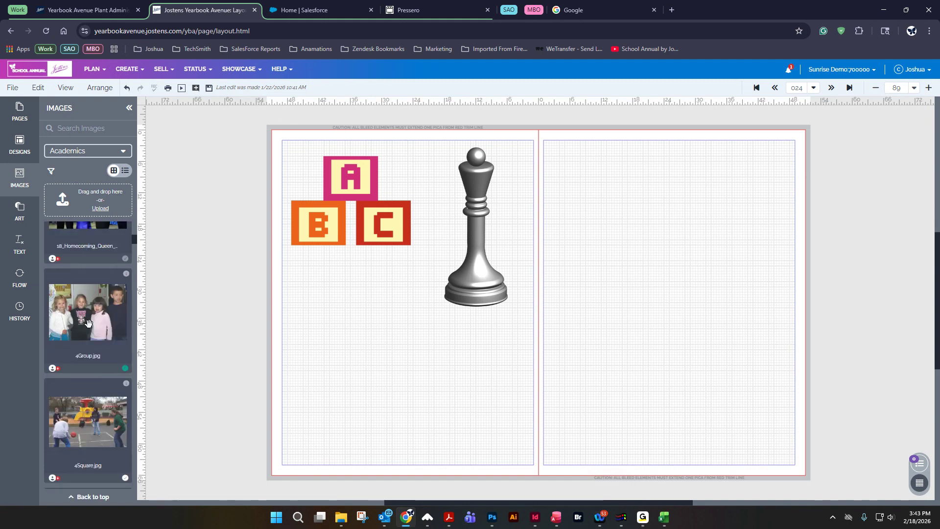
pyautogui.scroll(-6, 105, 385)
pyautogui.scroll(-8, 106, 388)
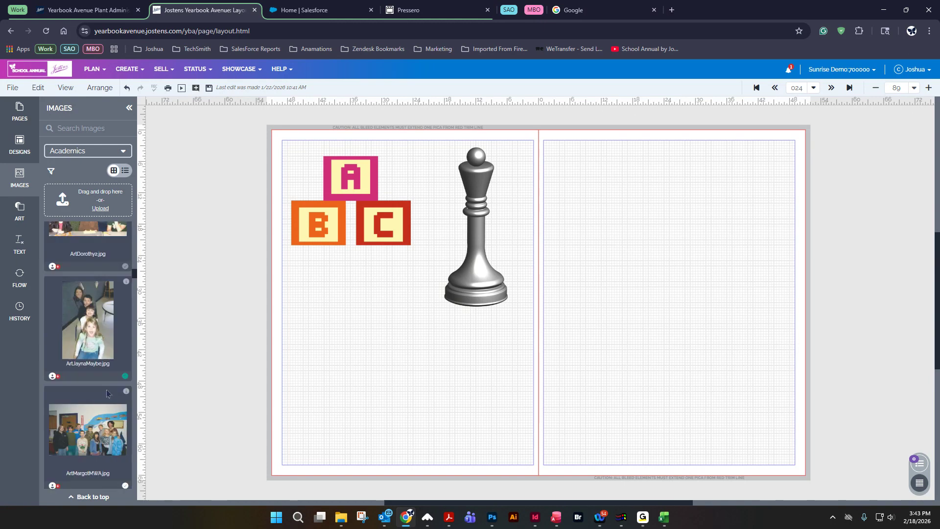
pyautogui.moveTo(87, 312); pyautogui.dragTo(657, 240)
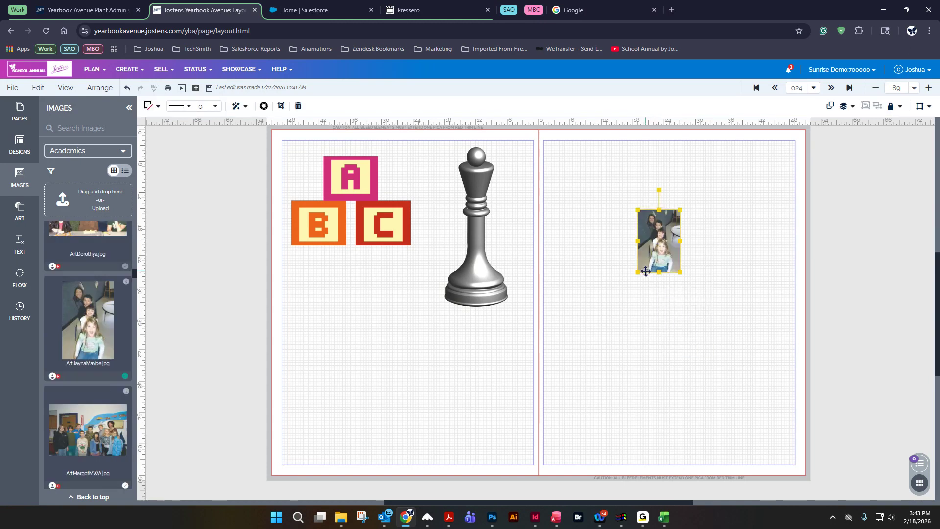
pyautogui.moveTo(637, 272); pyautogui.dragTo(526, 437)
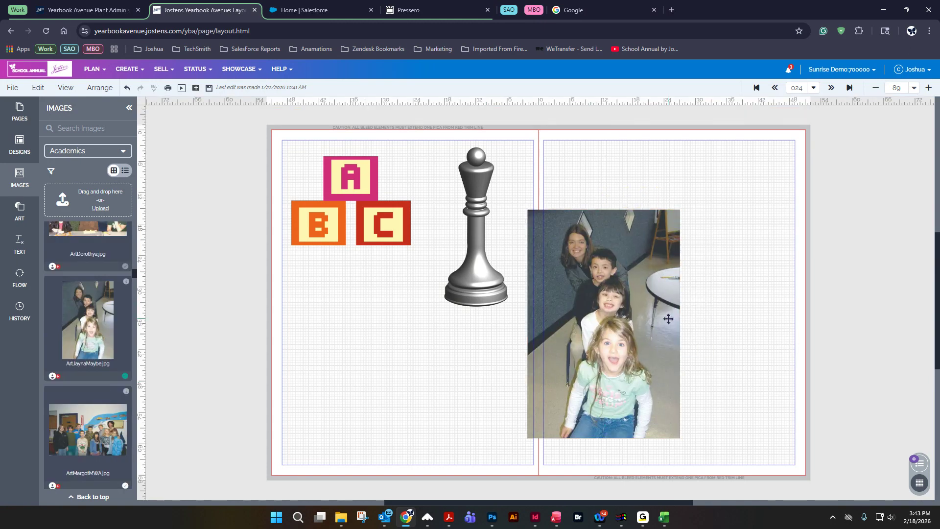
pyautogui.moveTo(630, 310); pyautogui.dragTo(630, 284)
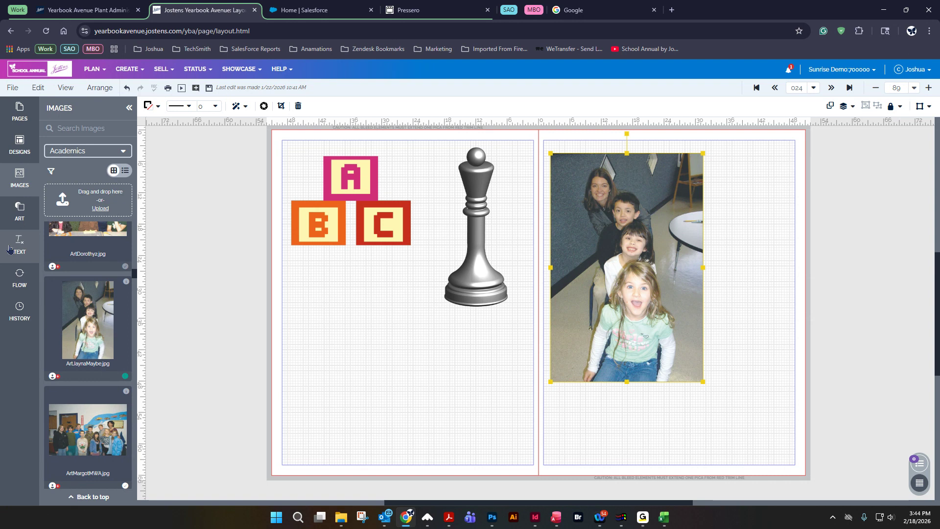
# Add a black drop shadow to the ABC blocks with distance 10, degree 50 and opacity 56, and close the effects settings.
pyautogui.click(377, 207)
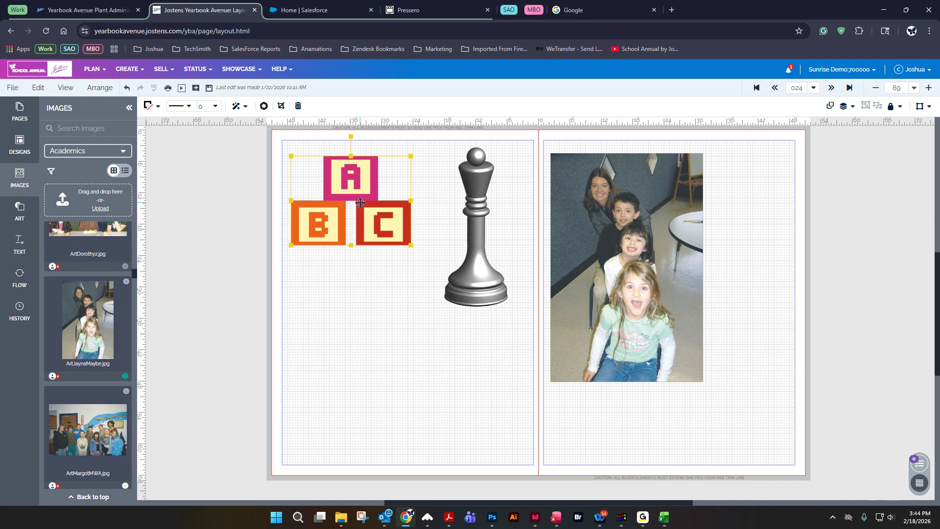
pyautogui.click(238, 108)
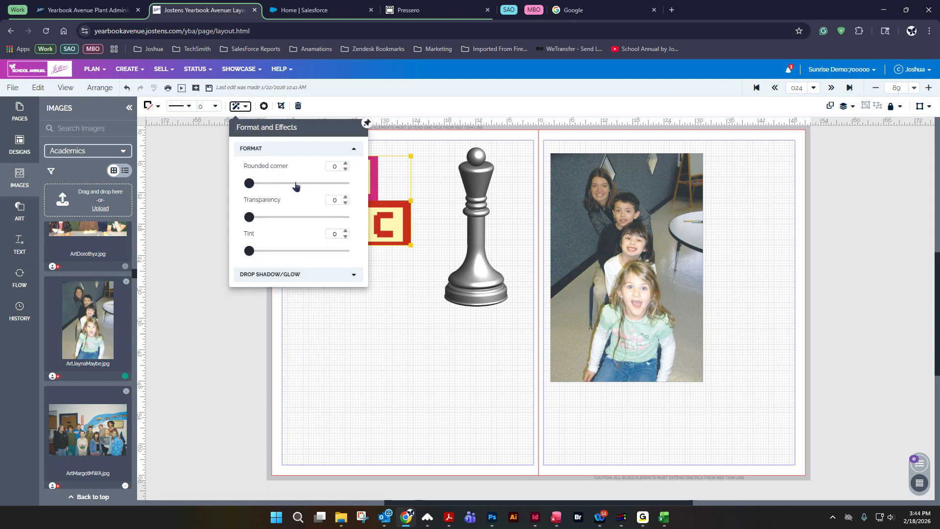
pyautogui.click(268, 274)
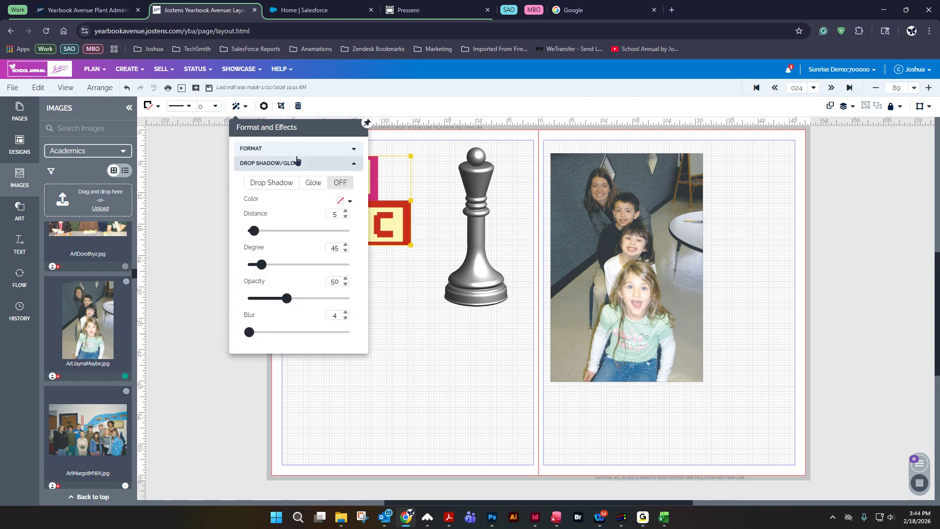
pyautogui.click(367, 123)
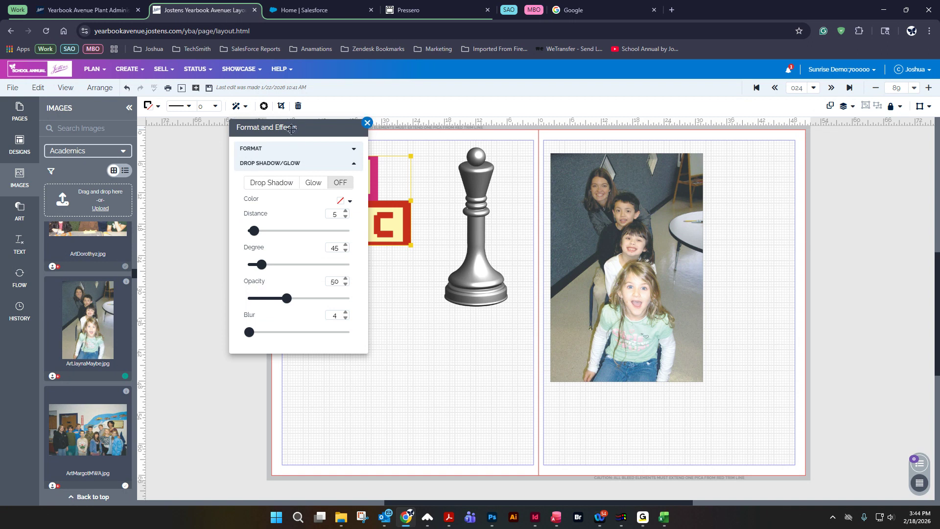
pyautogui.moveTo(161, 231); pyautogui.dragTo(189, 234)
pyautogui.moveTo(170, 265); pyautogui.dragTo(172, 266)
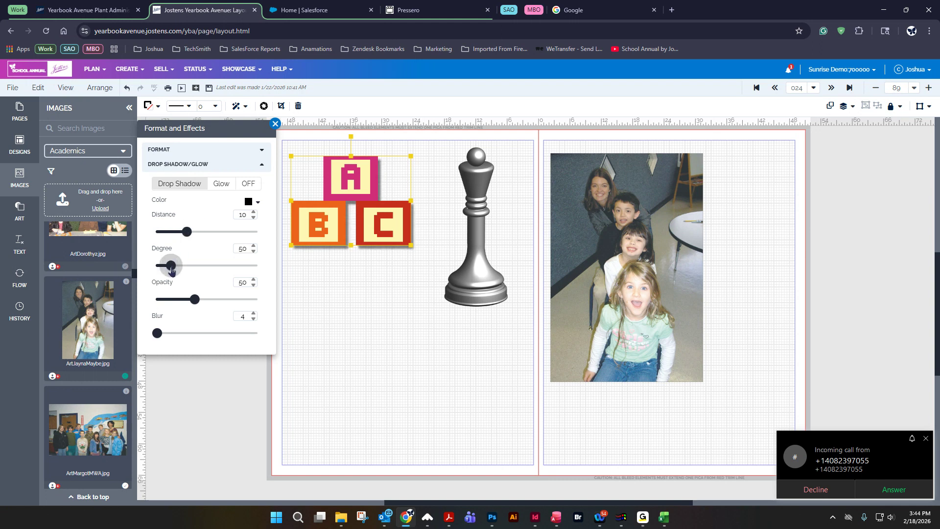
pyautogui.moveTo(195, 300); pyautogui.dragTo(202, 299)
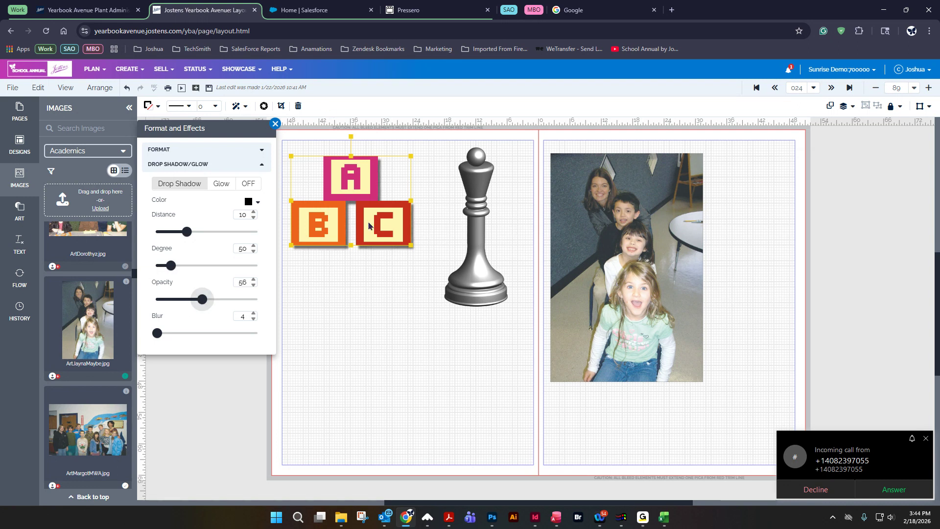
pyautogui.click(404, 186)
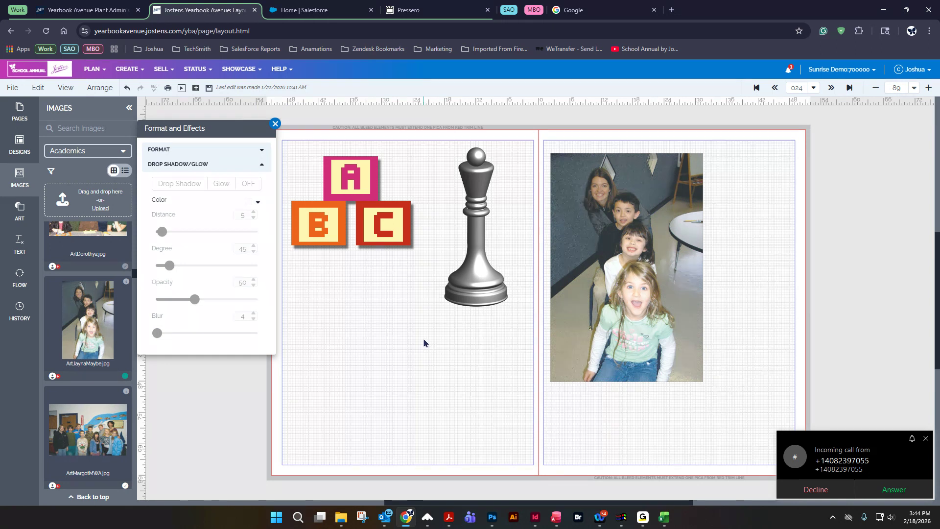
pyautogui.click(803, 488)
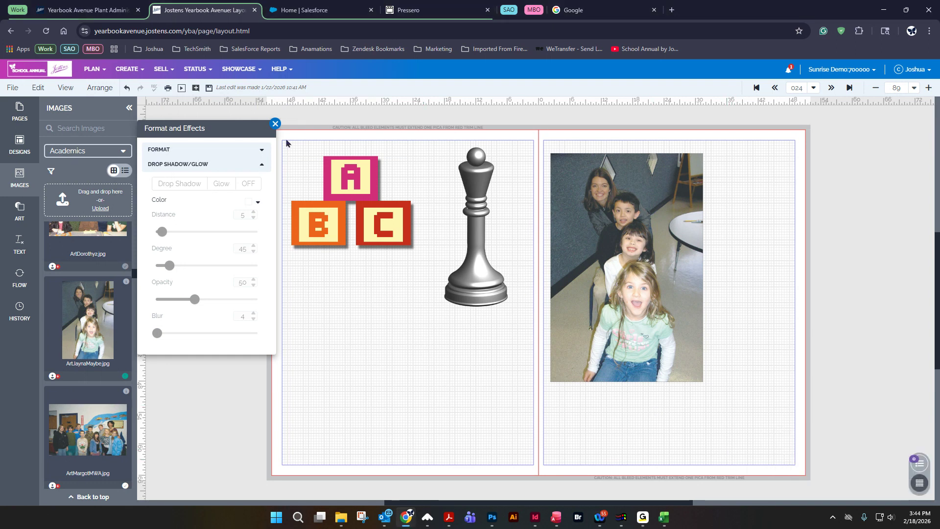
pyautogui.click(276, 124)
# Open the ABC blocks clipart in Snap Edit.
pyautogui.click(460, 216)
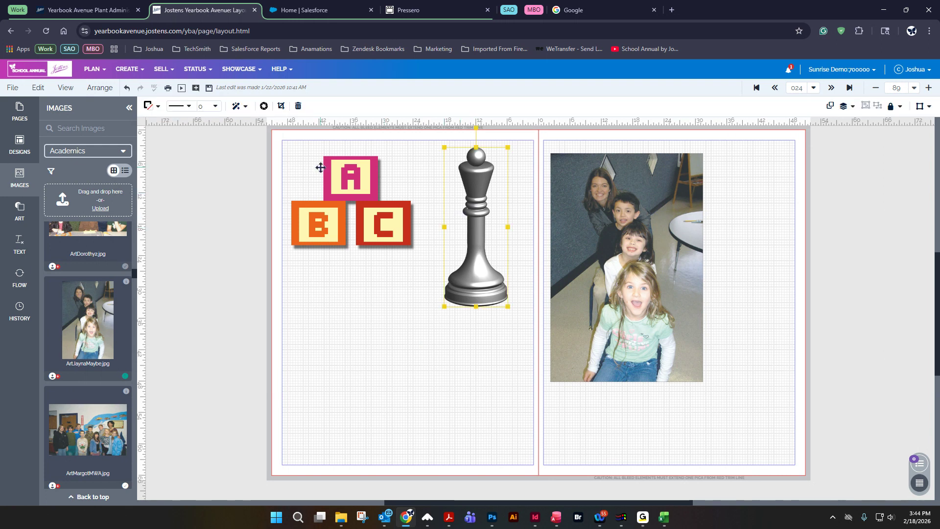
pyautogui.click(334, 171)
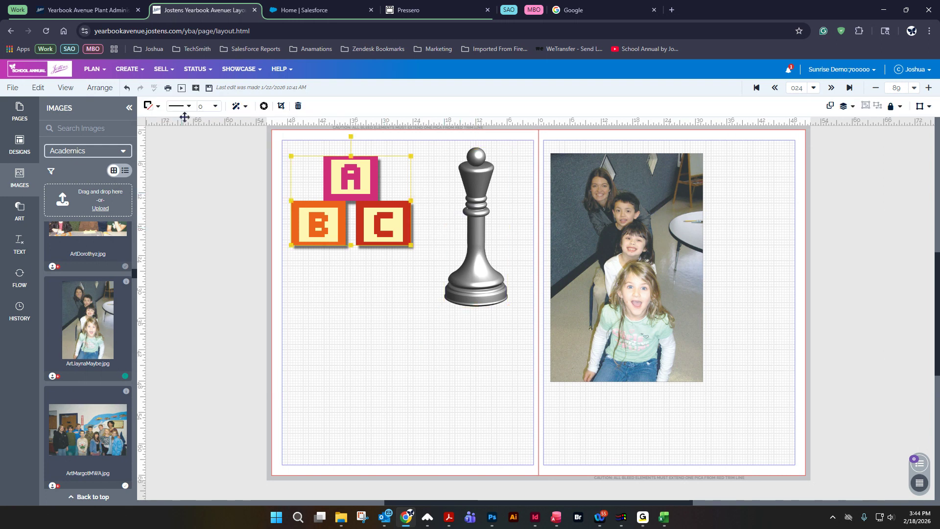
pyautogui.click(264, 106)
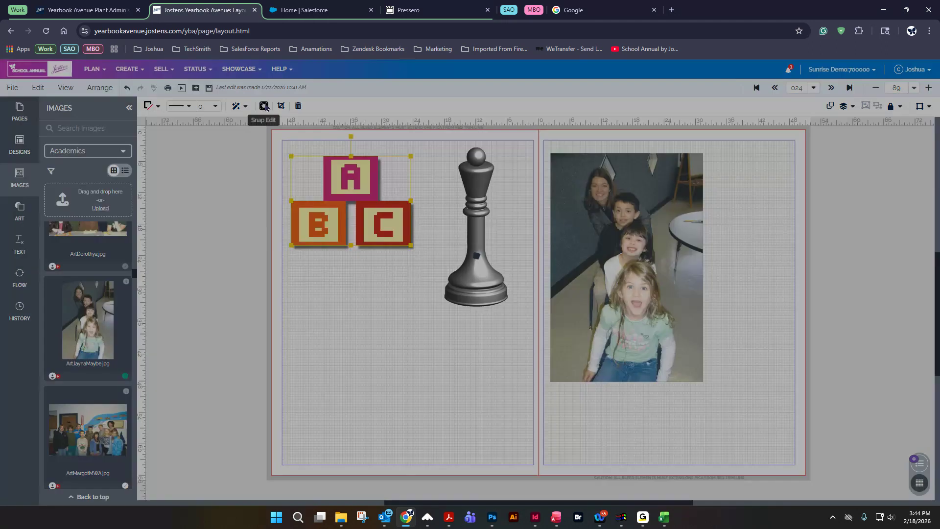
pyautogui.moveTo(404, 146); pyautogui.dragTo(323, 133)
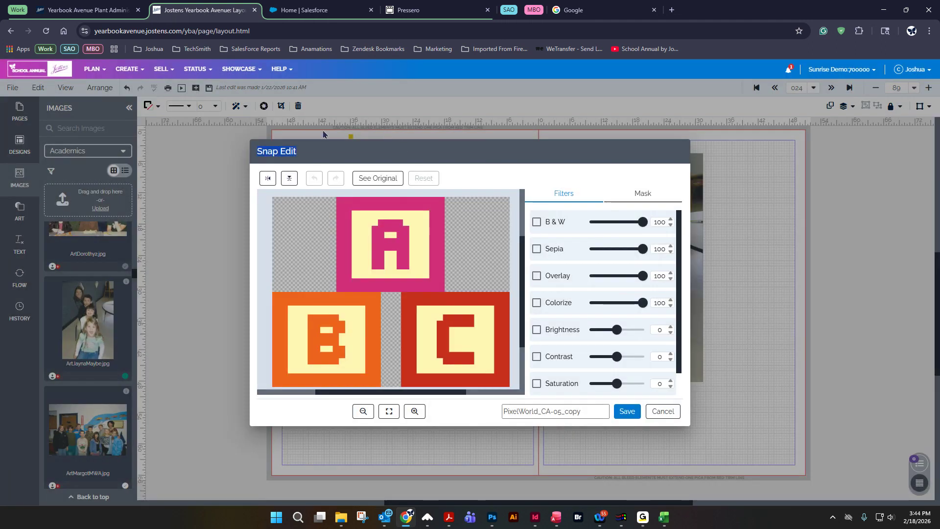
pyautogui.click(384, 150)
# Try the B & W and Sepia filters on the ABC blocks, turning each one off again.
pyautogui.click(536, 221)
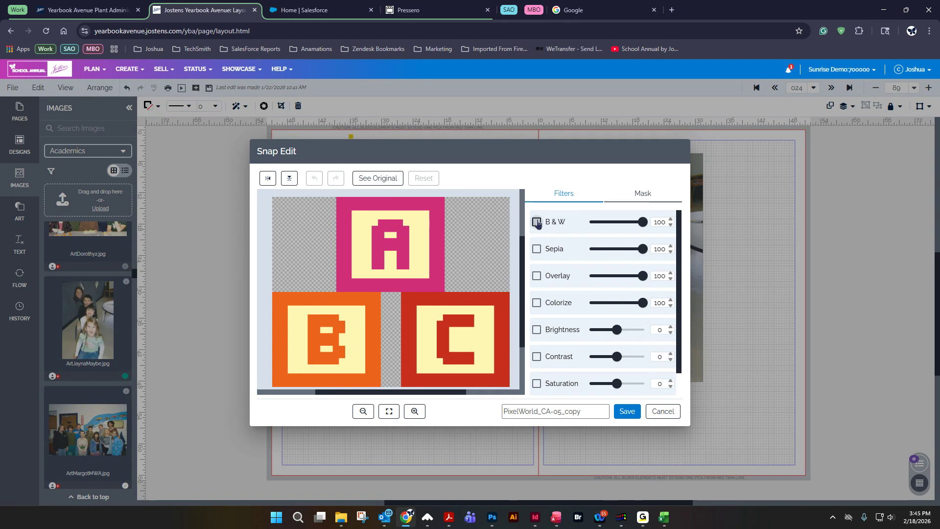
pyautogui.click(537, 222)
pyautogui.click(537, 248)
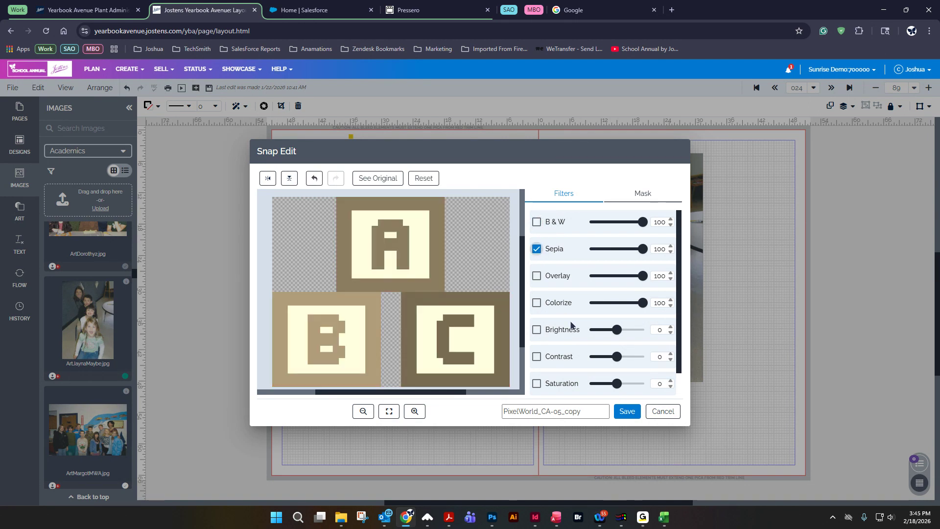
pyautogui.click(537, 249)
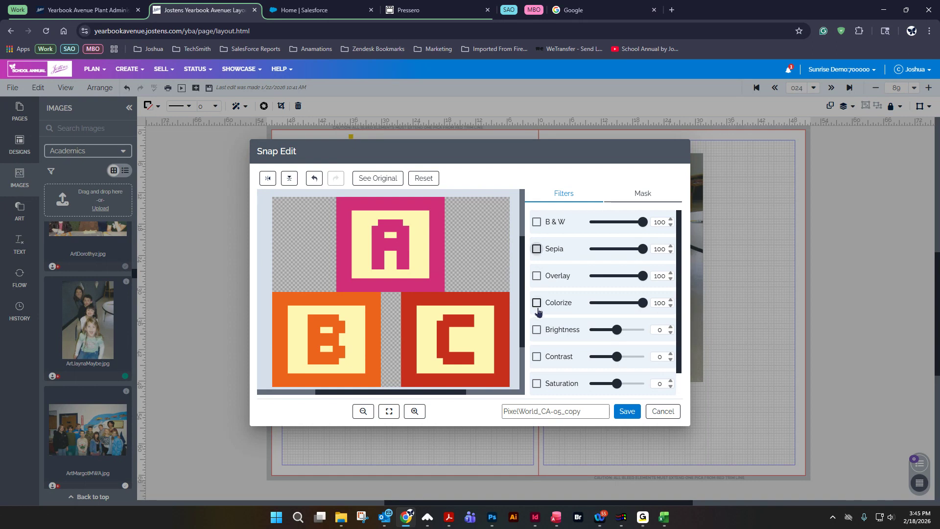
# Try the Overlay filter in Freestyle red on the ABC blocks and turn it off again.
pyautogui.click(537, 276)
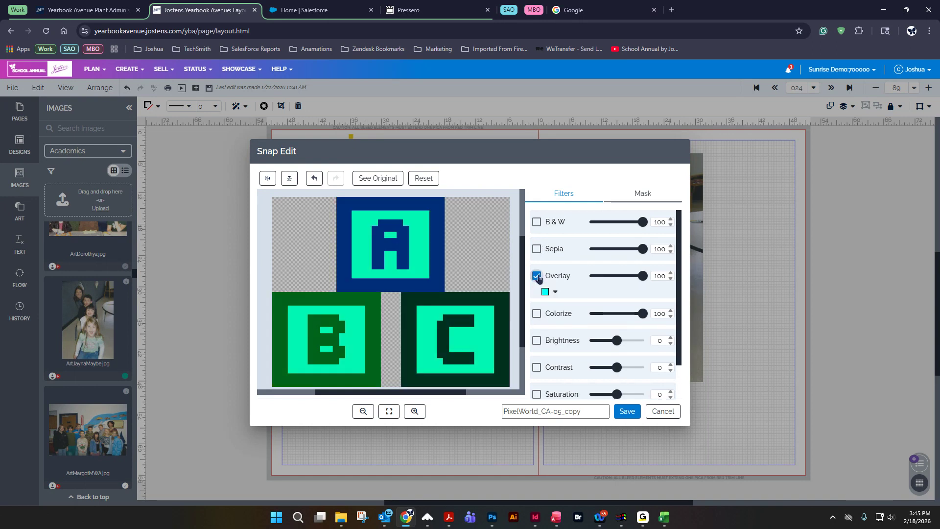
pyautogui.click(555, 293)
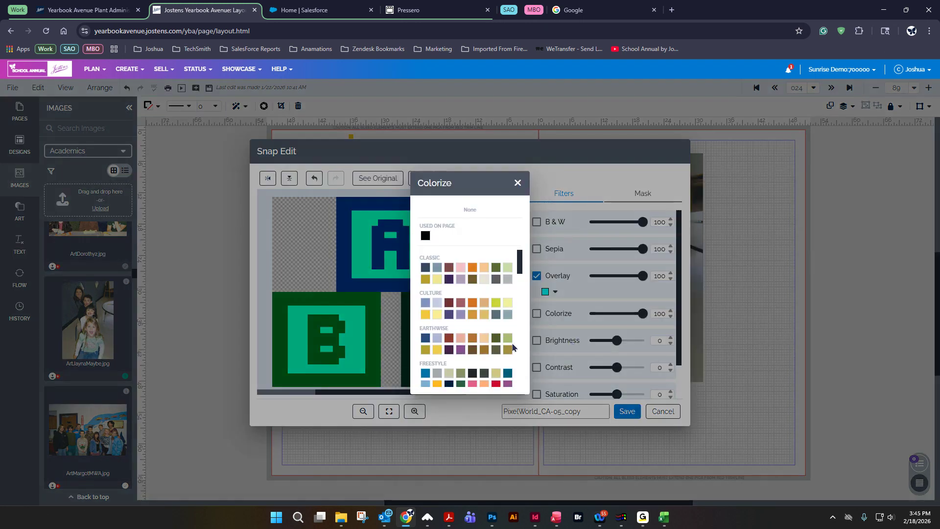
pyautogui.click(496, 386)
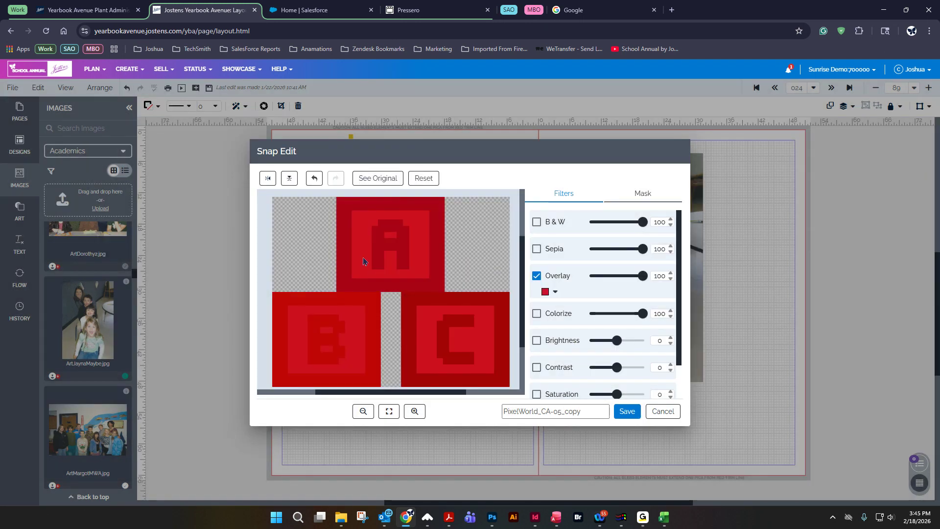
pyautogui.click(536, 275)
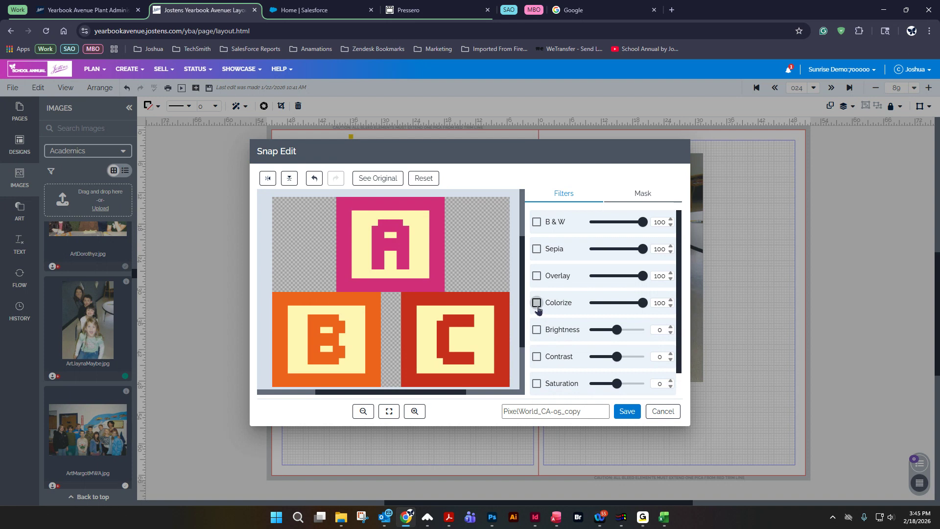
# Apply the Colorize filter to the ABC blocks, trying red and orange before choosing a dark purple.
pyautogui.click(537, 302)
pyautogui.click(553, 319)
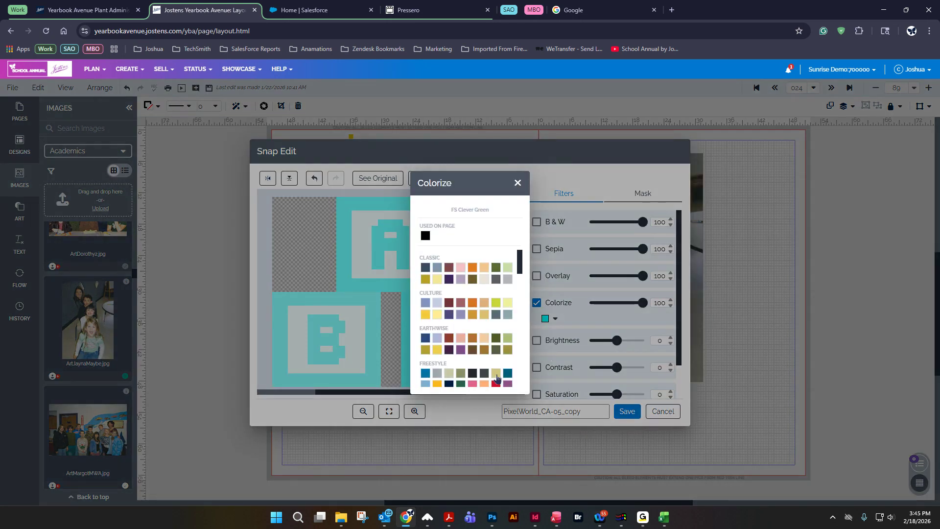
pyautogui.click(498, 387)
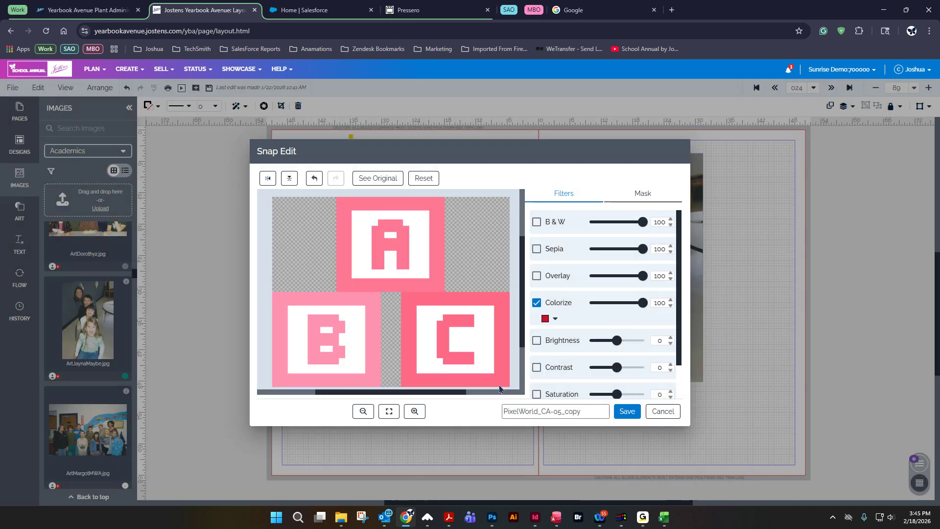
pyautogui.click(554, 320)
pyautogui.click(472, 268)
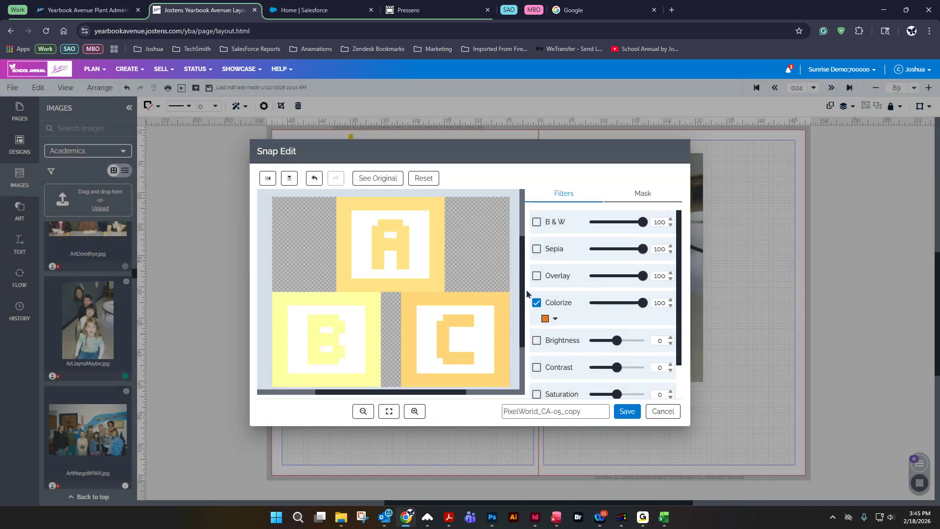
pyautogui.click(555, 319)
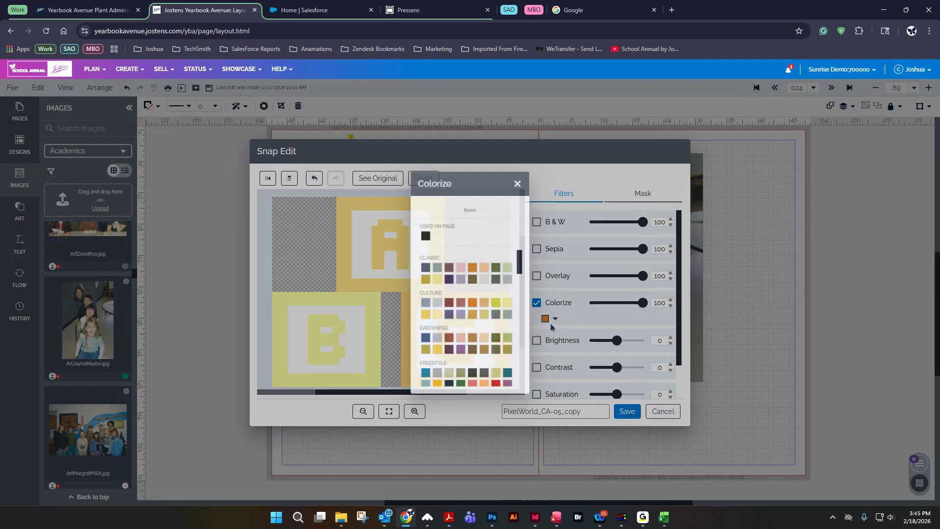
pyautogui.scroll(-1, 456, 345)
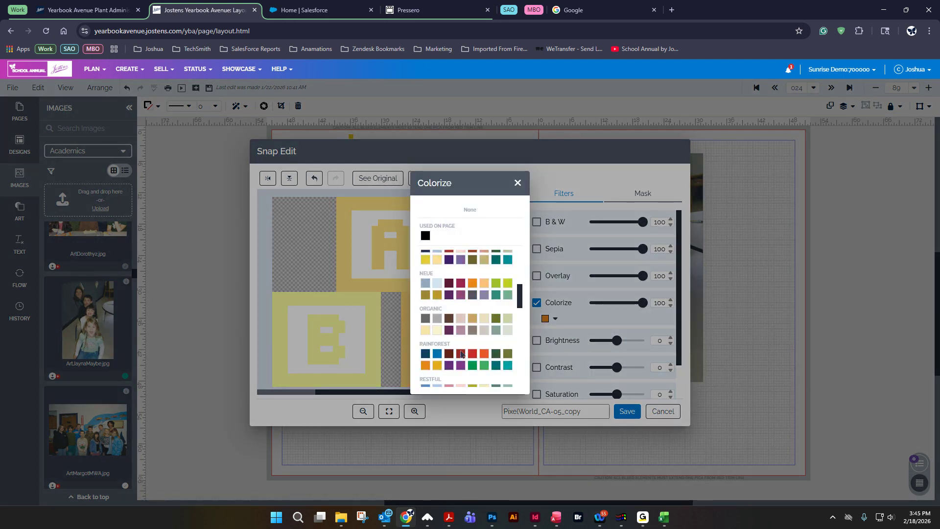
pyautogui.click(447, 338)
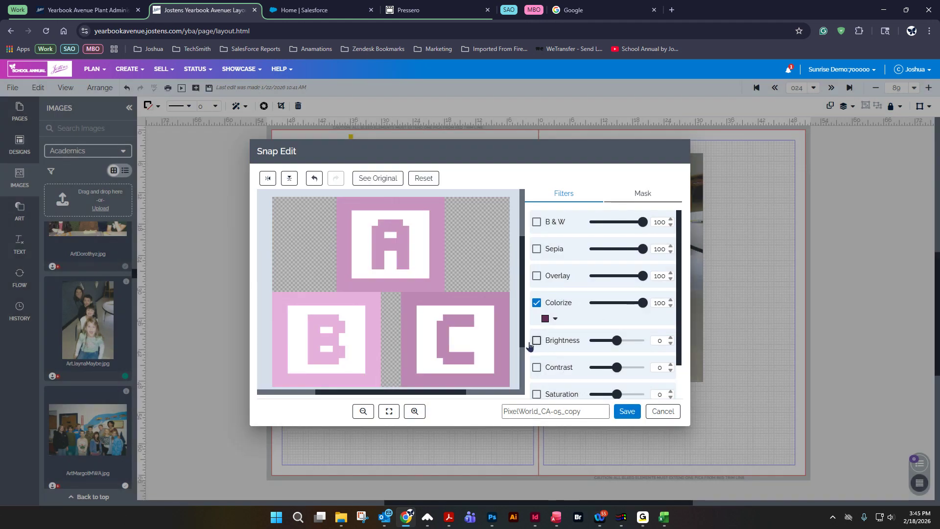
# Set the ABC blocks' brightness to -11, contrast to 25 and saturation to 55, and save the edited copy.
pyautogui.moveTo(616, 341); pyautogui.dragTo(631, 401)
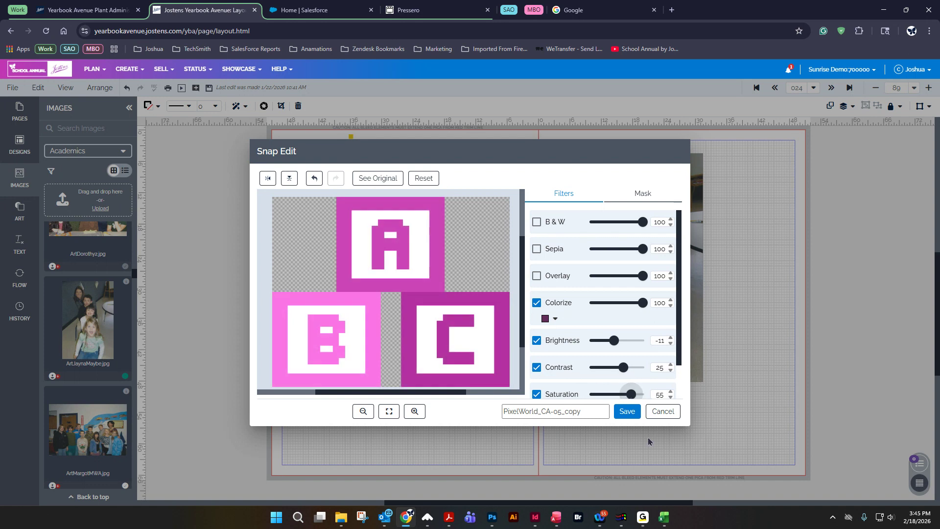
pyautogui.click(626, 411)
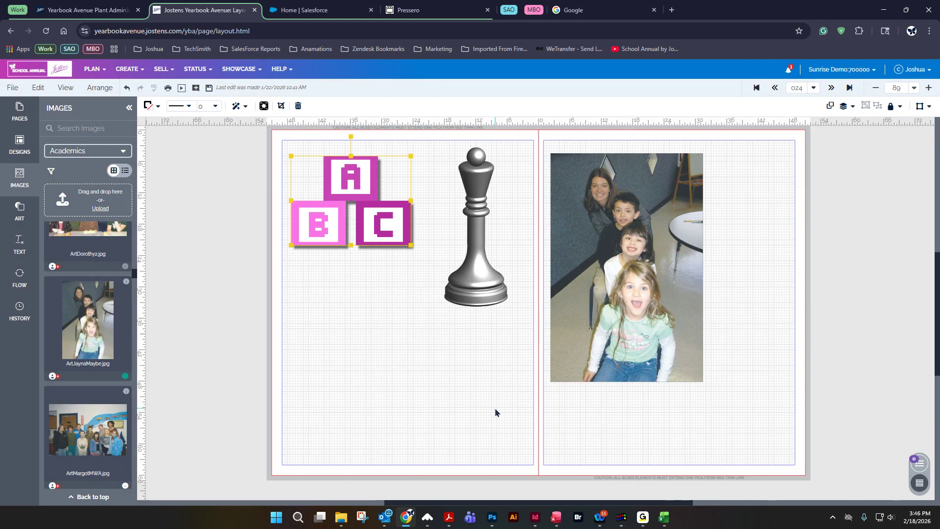
# Show the clipart library's Pixel World set from the By Cover categories.
pyautogui.click(19, 178)
pyautogui.click(20, 182)
pyautogui.click(20, 211)
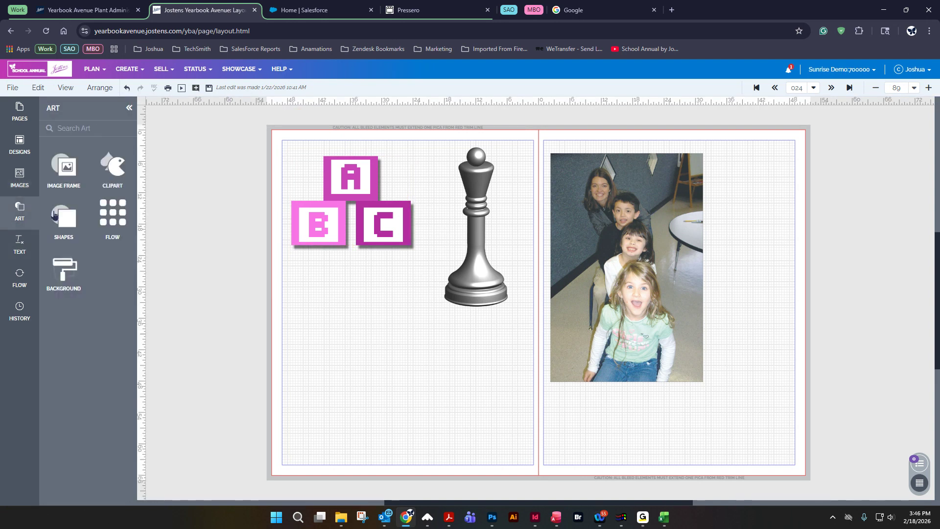
pyautogui.click(113, 169)
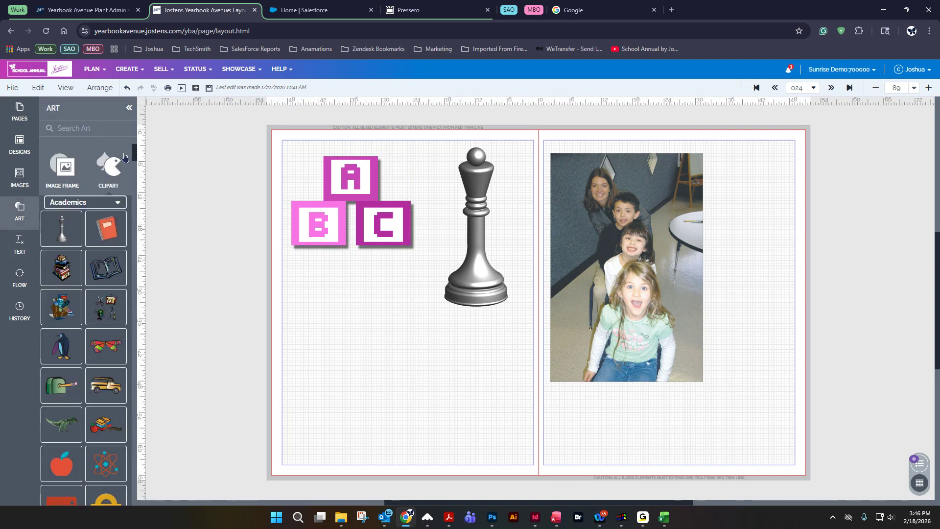
pyautogui.click(88, 203)
pyautogui.scroll(-1, 80, 278)
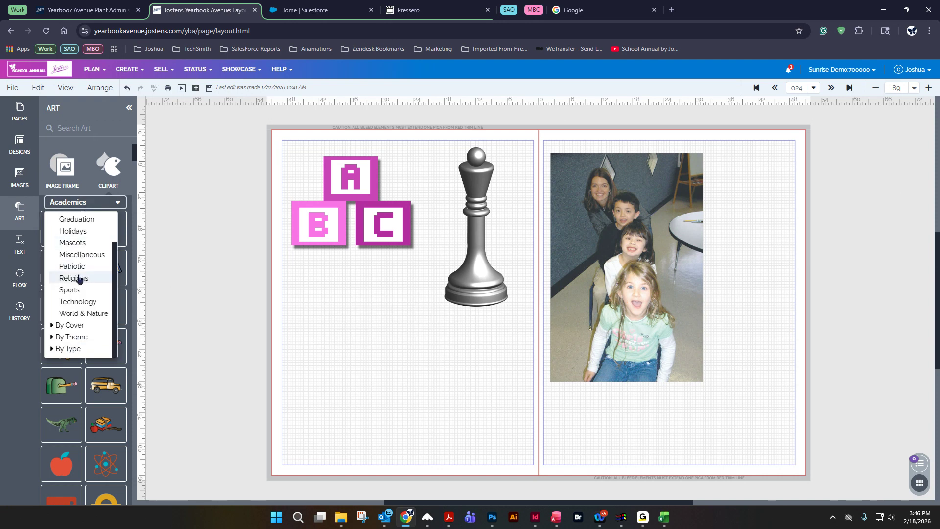
pyautogui.click(53, 328)
pyautogui.scroll(-1, 79, 318)
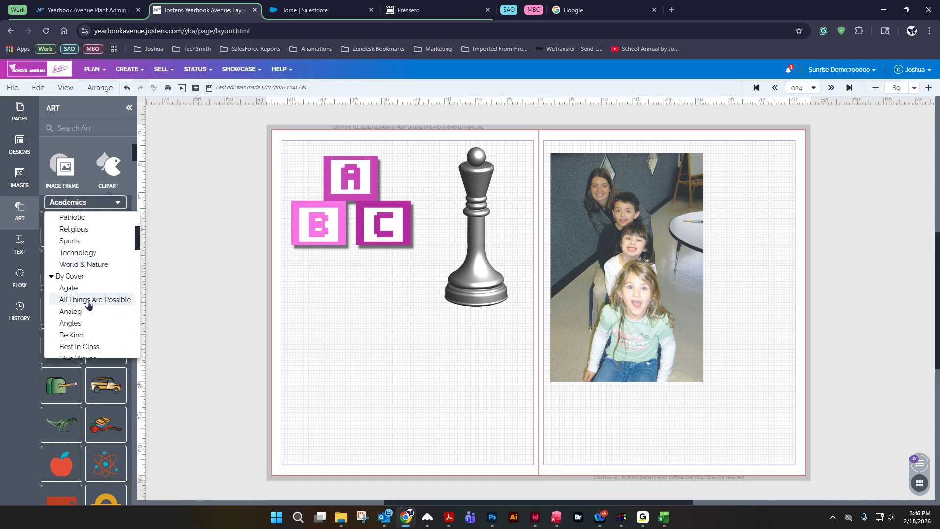
pyautogui.scroll(-6, 97, 324)
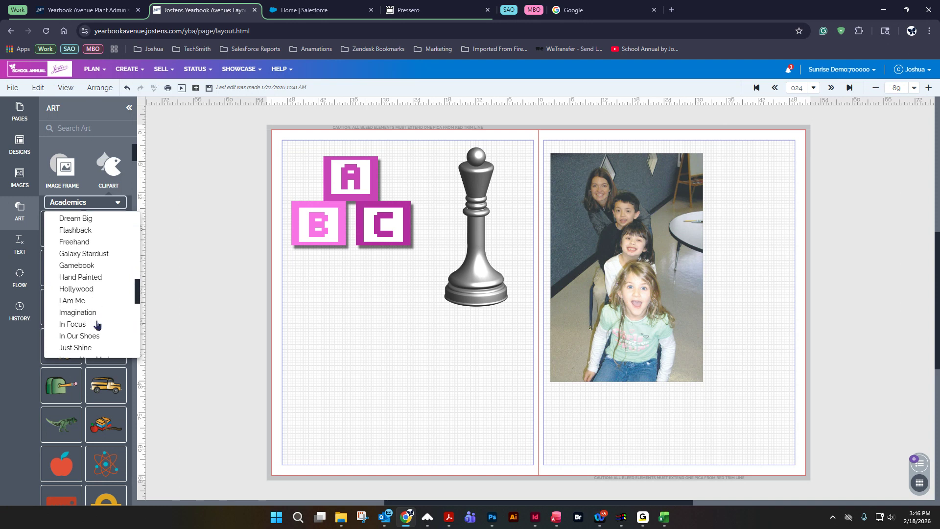
pyautogui.scroll(-5, 96, 324)
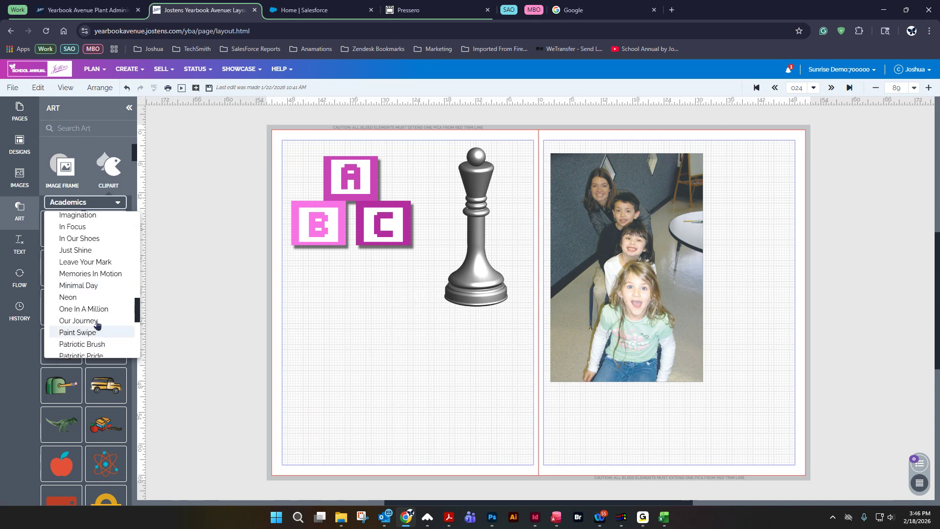
pyautogui.click(96, 256)
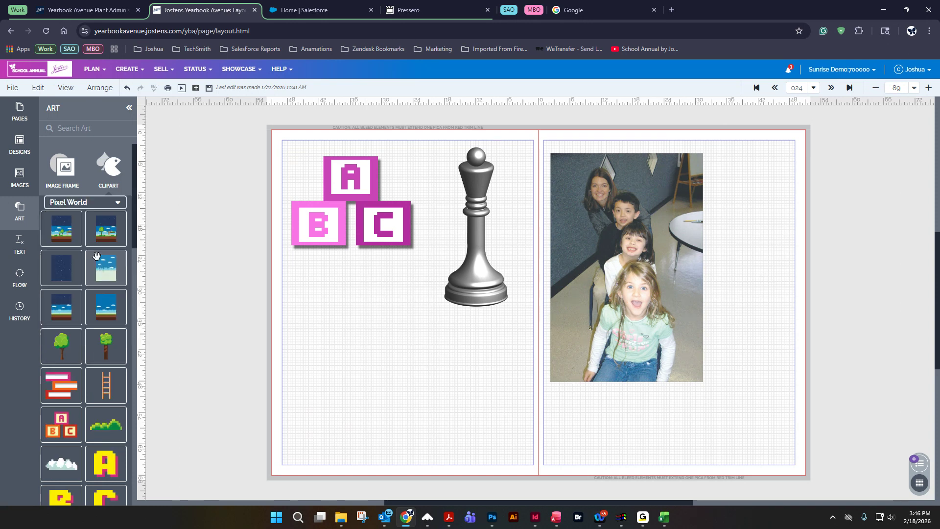
# Place another original ABC blocks clipart on the left page, just below the recoloured blocks.
pyautogui.moveTo(80, 433); pyautogui.dragTo(433, 372)
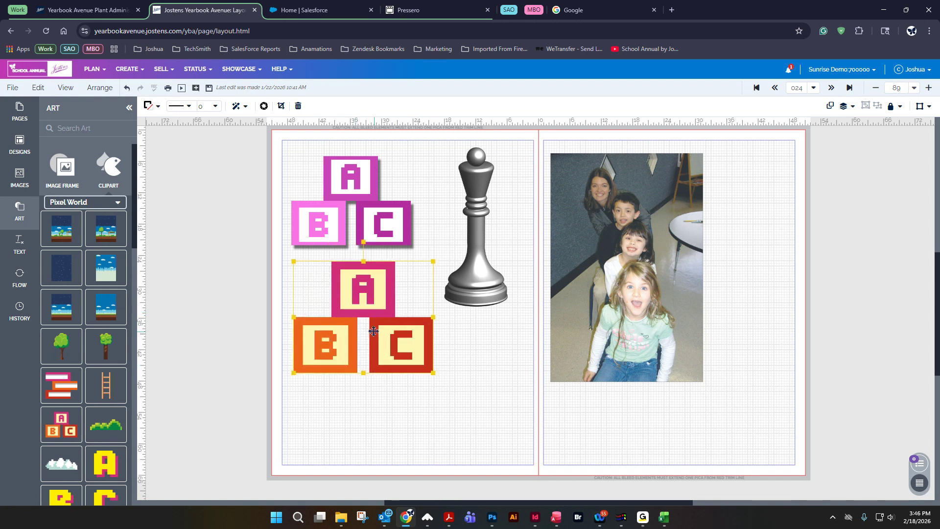
pyautogui.moveTo(374, 332); pyautogui.dragTo(368, 327)
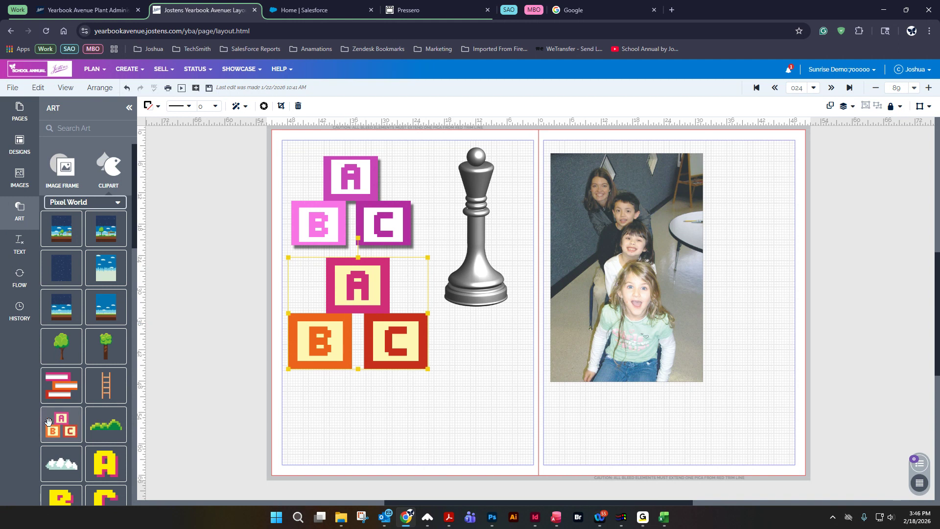
# Try the Overlay and Colorize filters on the chess piece in Snap Edit and discard the changes.
pyautogui.click(477, 215)
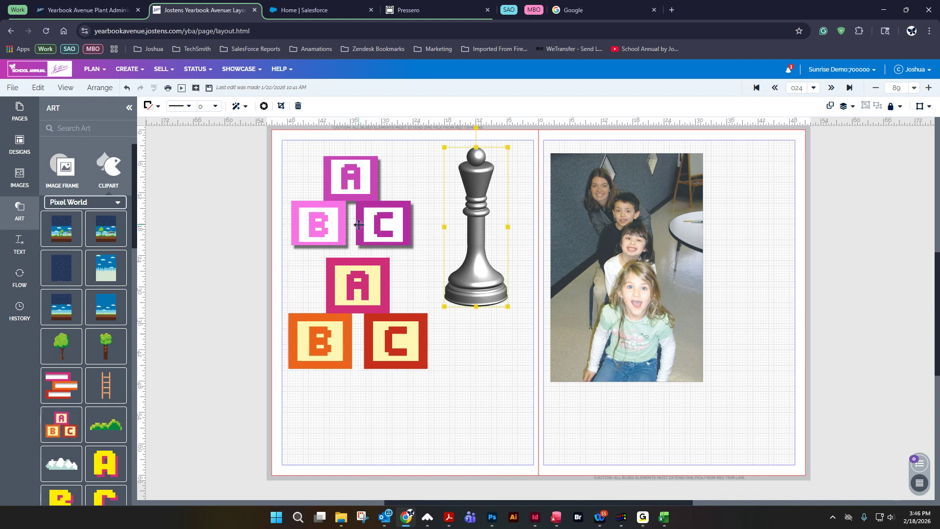
pyautogui.click(264, 106)
pyautogui.click(536, 275)
pyautogui.click(537, 313)
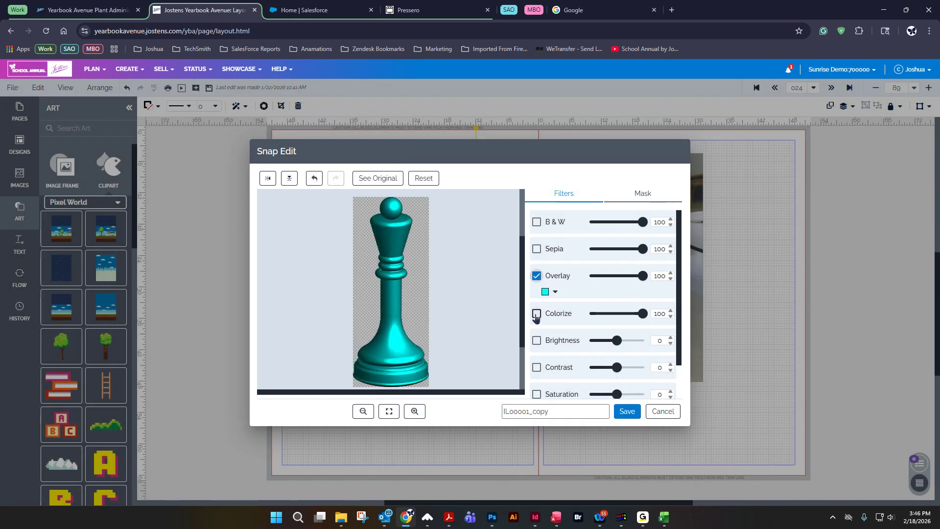
pyautogui.click(537, 276)
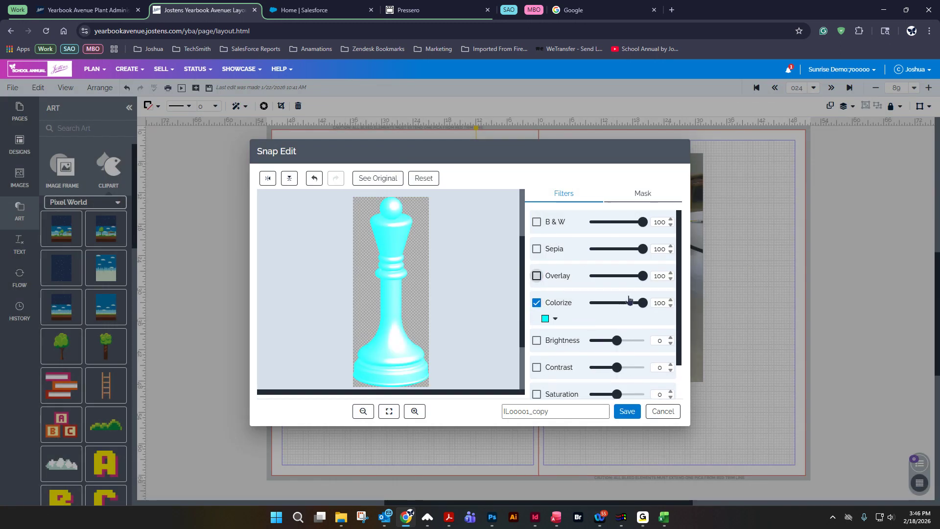
pyautogui.moveTo(641, 303); pyautogui.dragTo(671, 315)
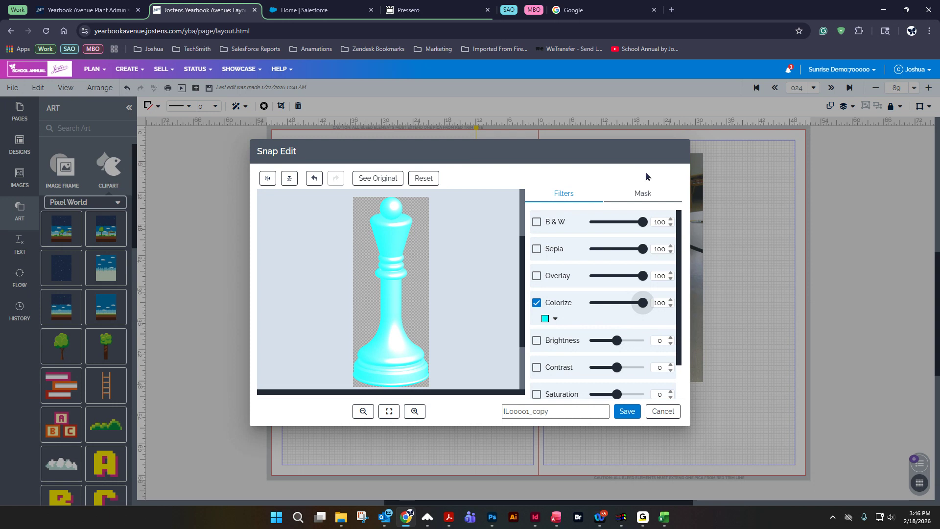
pyautogui.click(663, 411)
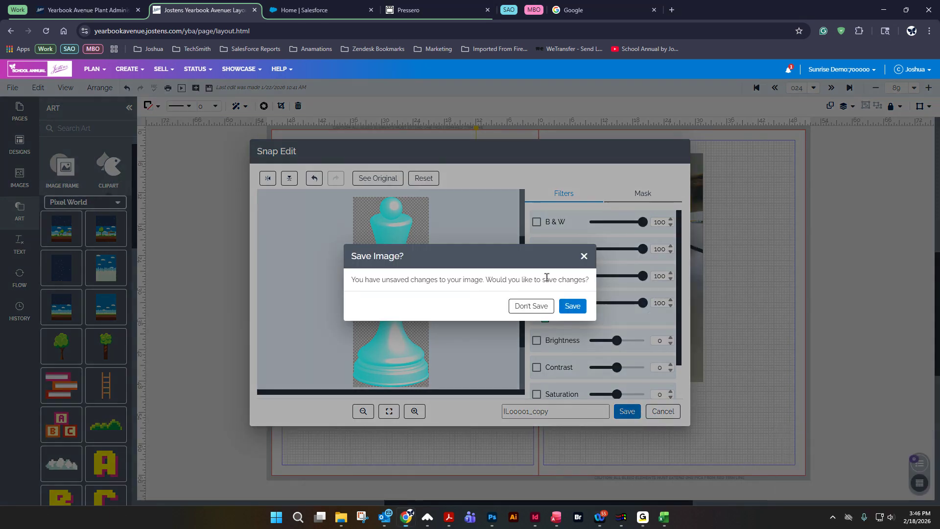
pyautogui.click(538, 307)
# Open the group photo on the right page in Snap Edit.
pyautogui.click(653, 228)
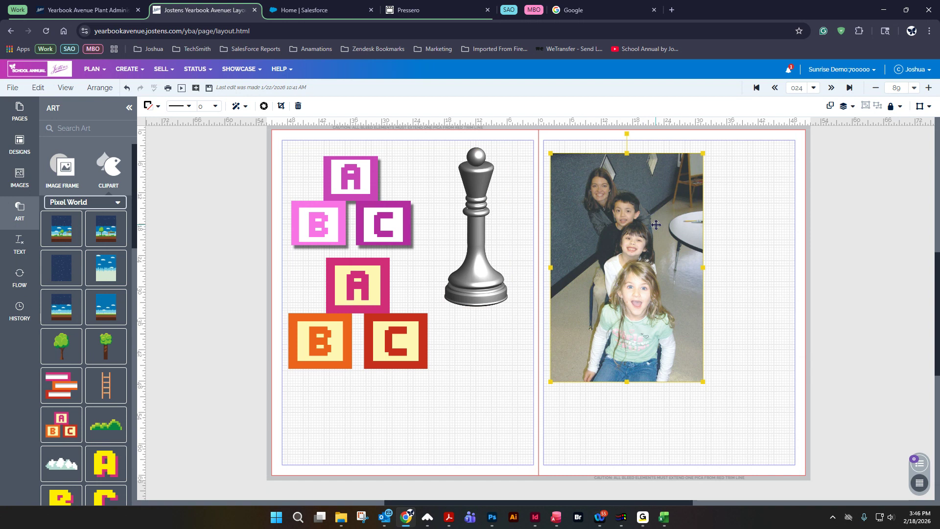
pyautogui.click(263, 106)
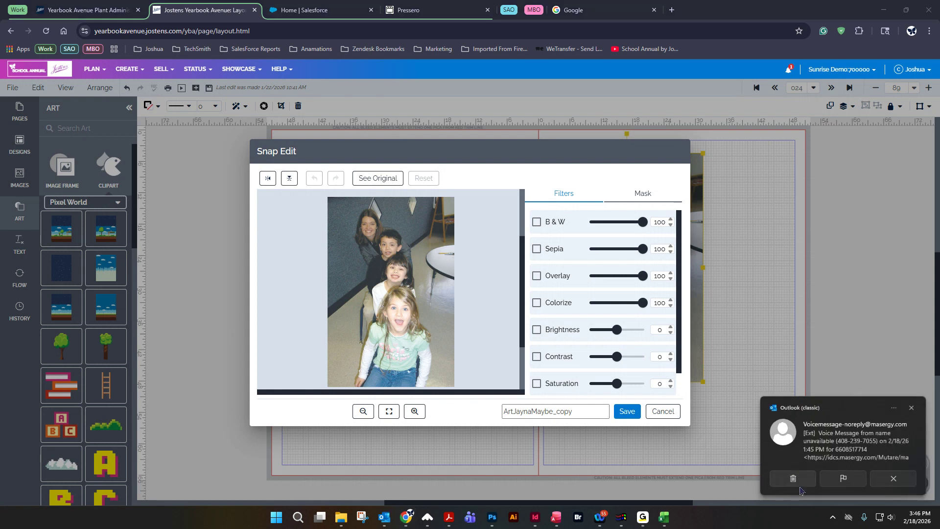
# Try the B & W and Sepia filters on the group photo, turning each one off again.
pyautogui.click(537, 221)
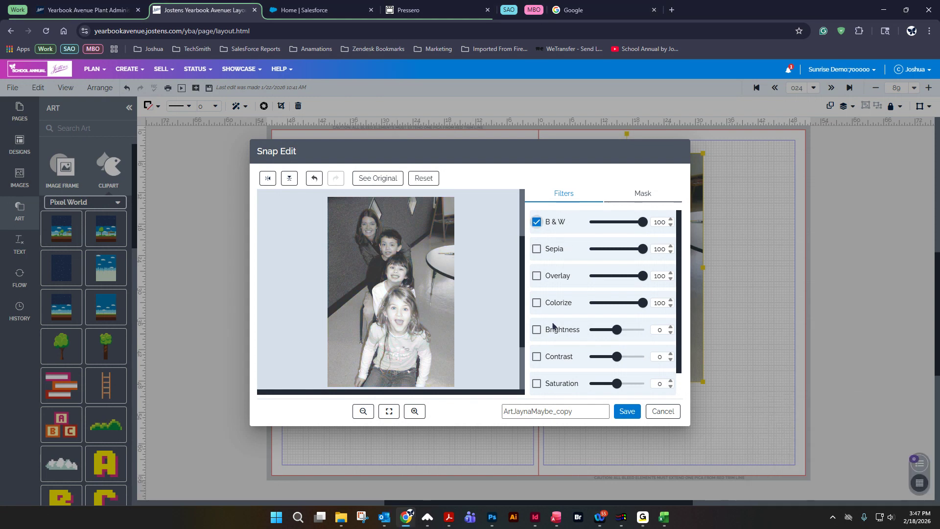
pyautogui.click(537, 222)
pyautogui.click(537, 249)
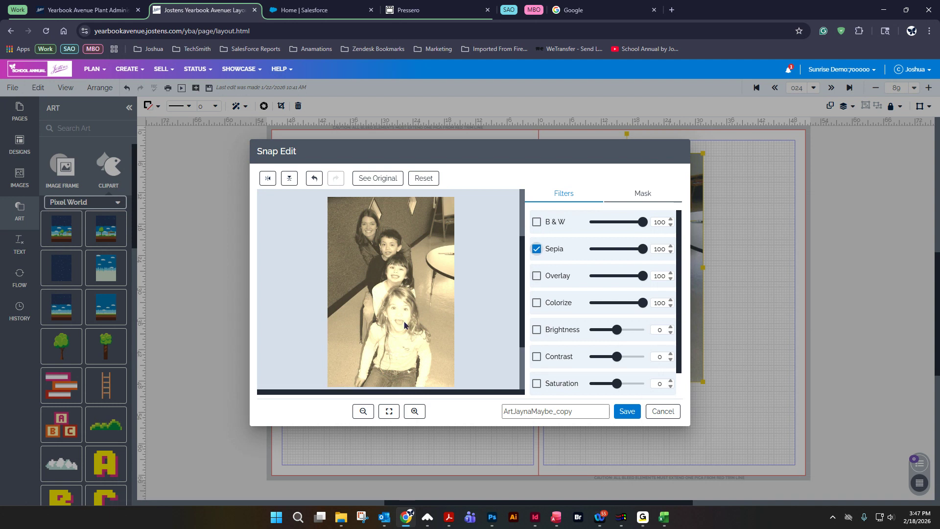
pyautogui.click(537, 249)
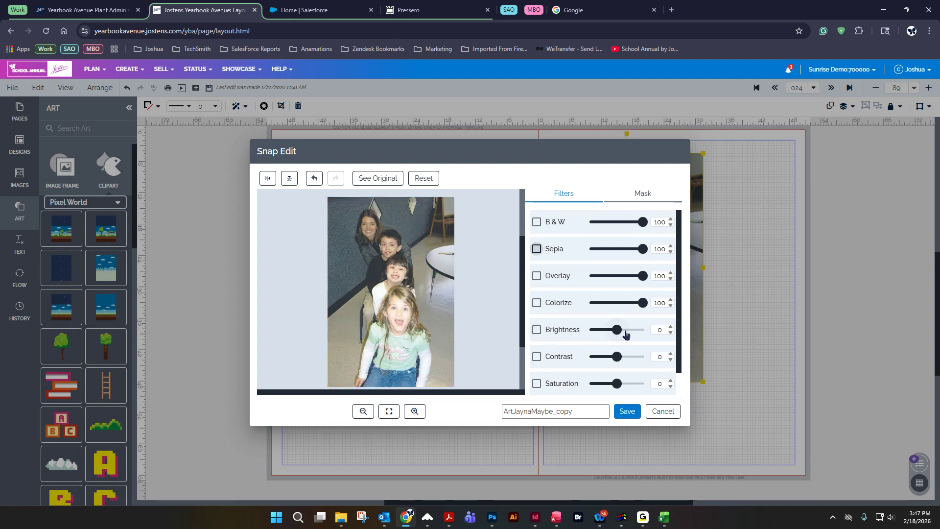
# Set the group photo's brightness to -4, contrast to -8 and saturation to 62.
pyautogui.moveTo(615, 329); pyautogui.dragTo(633, 390)
pyautogui.rightClick(613, 357)
pyautogui.click(617, 383)
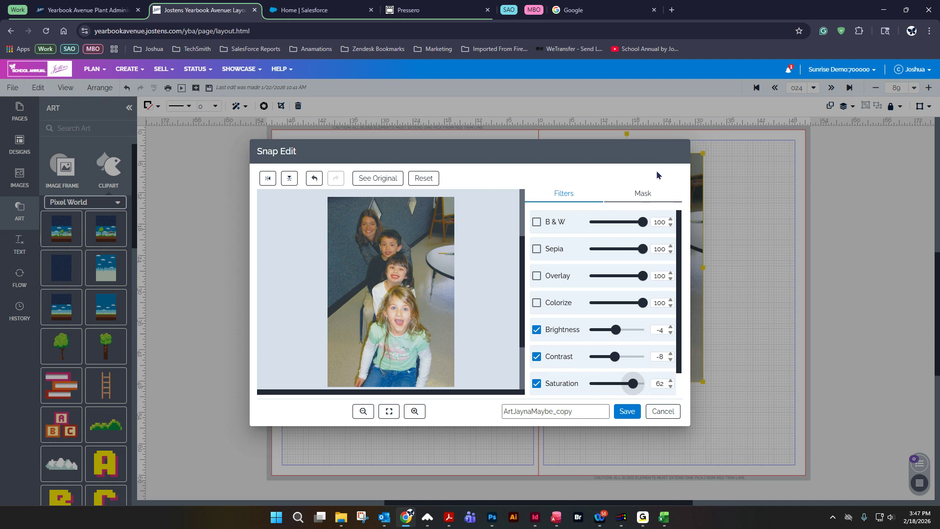
# Erase the background to the right of the group with a size 66 Eraser mask, save the copy and nudge the photo slightly down.
pyautogui.click(644, 194)
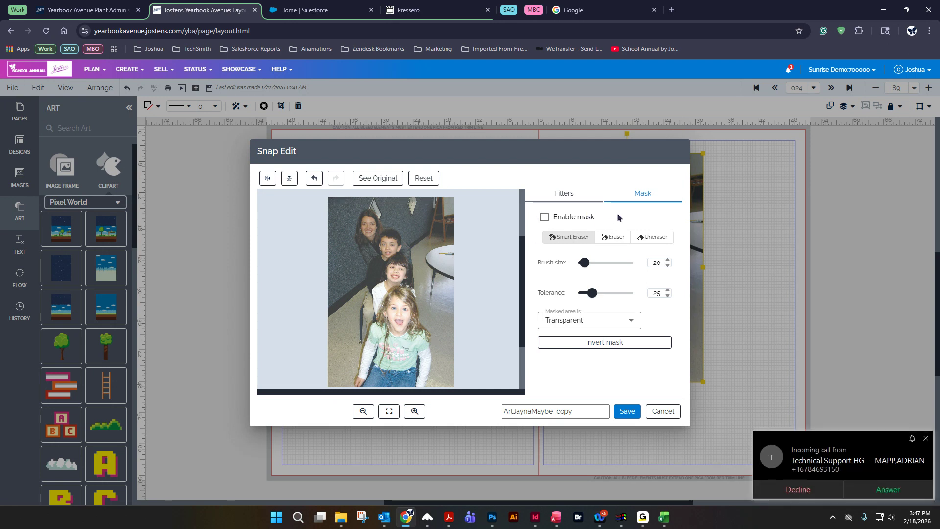
pyautogui.click(798, 489)
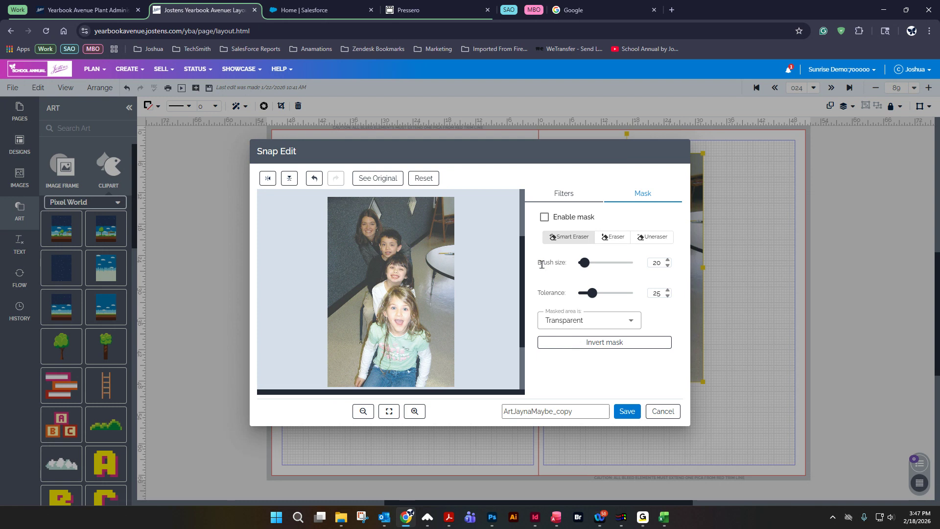
pyautogui.moveTo(588, 266); pyautogui.dragTo(597, 264)
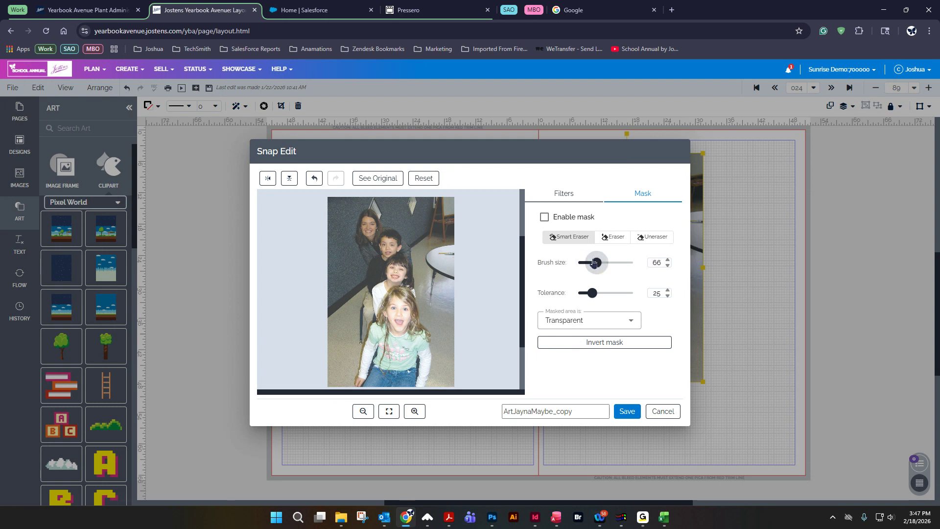
pyautogui.click(612, 237)
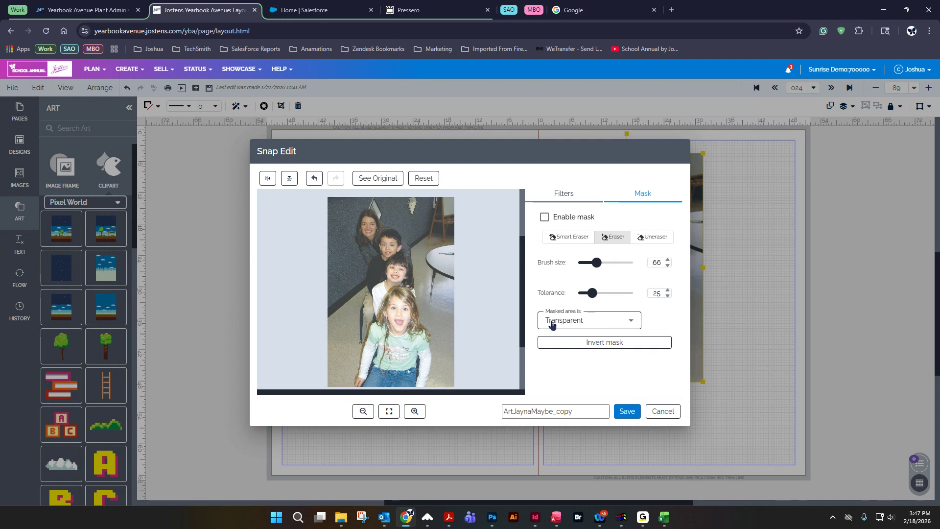
pyautogui.moveTo(473, 209)
pyautogui.mouseDown()
pyautogui.moveTo(398, 205)
pyautogui.moveTo(421, 242)
pyautogui.moveTo(453, 385)
pyautogui.moveTo(460, 293)
pyautogui.moveTo(436, 214)
pyautogui.moveTo(462, 269)
pyautogui.moveTo(447, 207)
pyautogui.moveTo(457, 230)
pyautogui.moveTo(510, 247)
pyautogui.mouseUp()
pyautogui.click(627, 412)
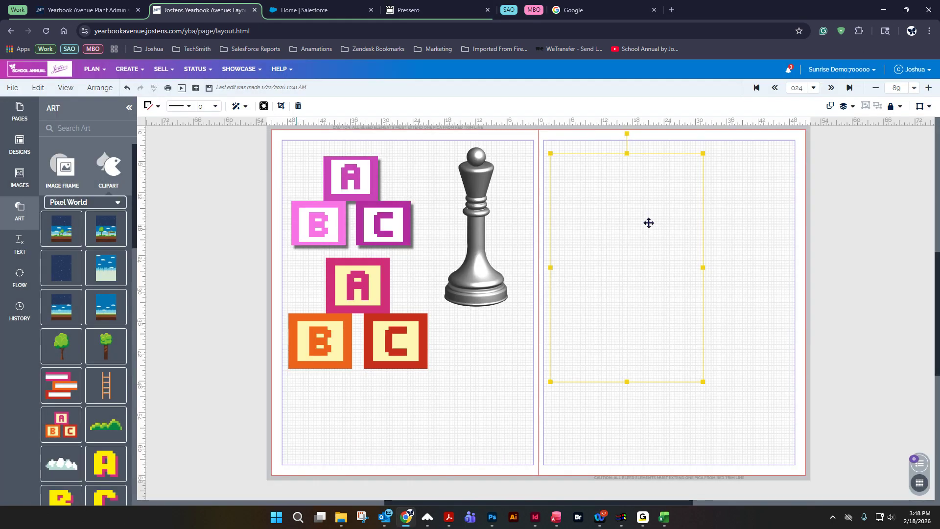
pyautogui.moveTo(610, 272)
pyautogui.mouseDown()
pyautogui.moveTo(338, 265)
pyautogui.moveTo(617, 274)
pyautogui.moveTo(609, 274)
pyautogui.mouseUp()
# Place the original group photo from the Academics images, enlarge it and move it to the left page beside the edited copy.
pyautogui.click(20, 177)
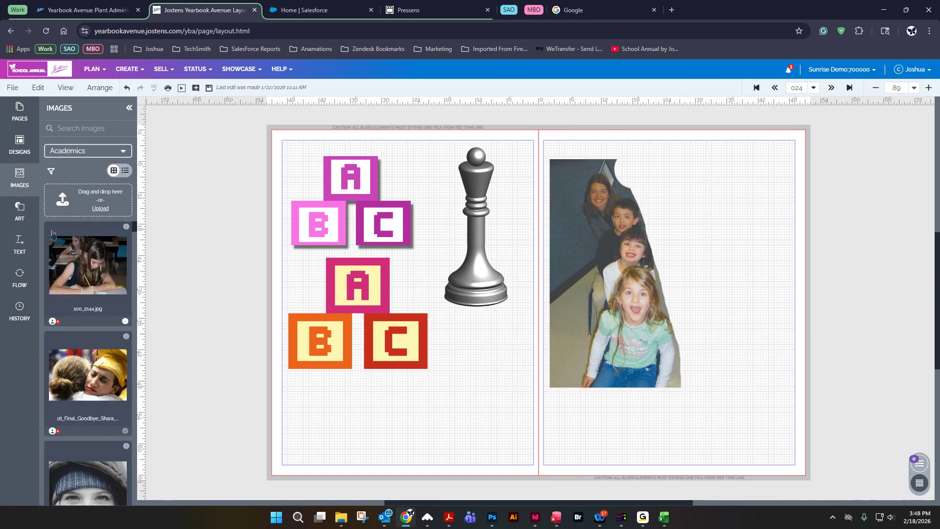
pyautogui.scroll(-10, 77, 293)
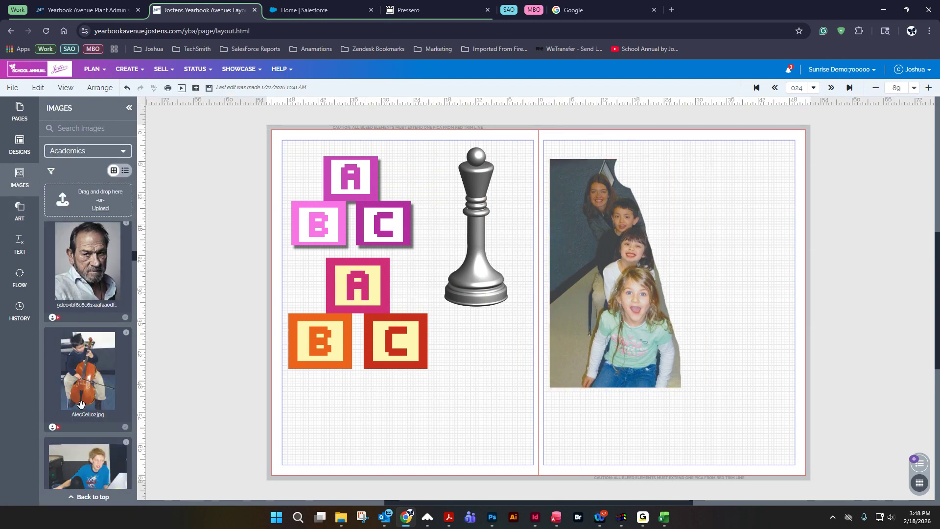
pyautogui.scroll(-4, 86, 420)
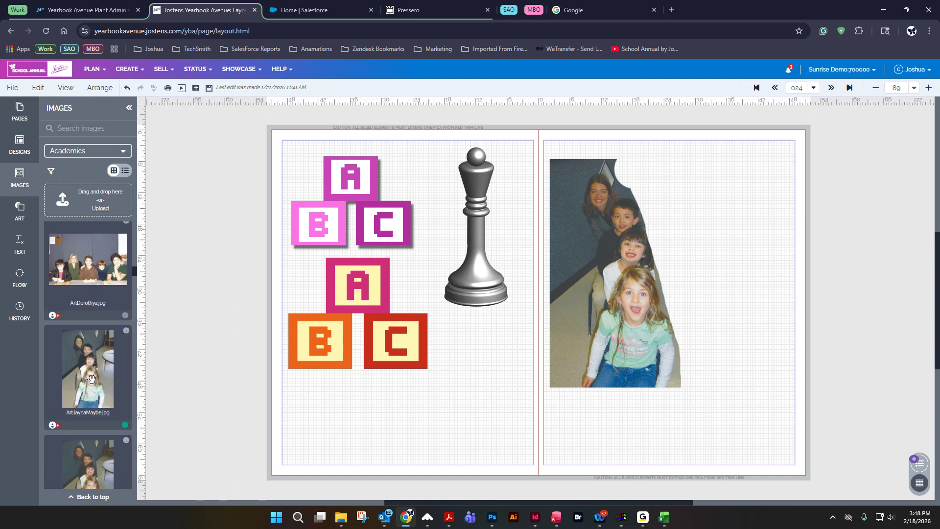
pyautogui.scroll(-2, 84, 382)
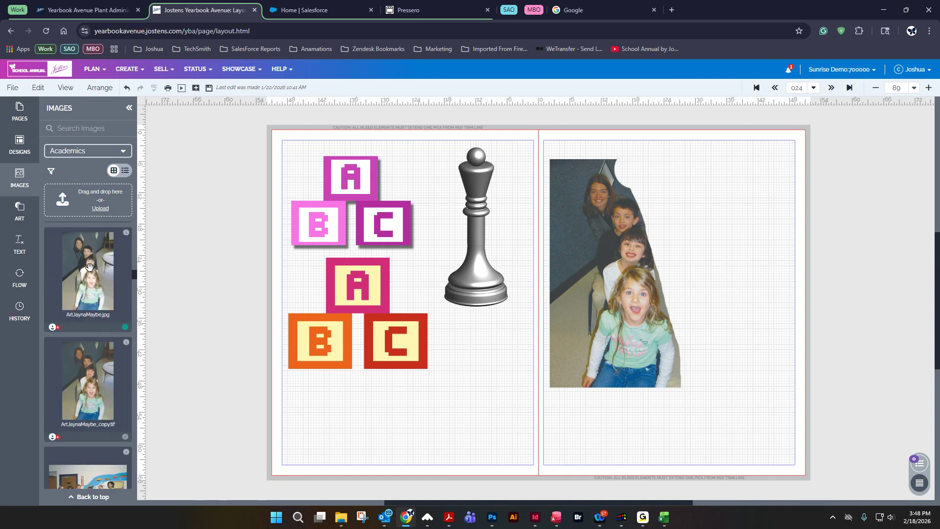
pyautogui.moveTo(84, 271); pyautogui.dragTo(658, 142)
pyautogui.moveTo(760, 284); pyautogui.dragTo(809, 355)
pyautogui.moveTo(725, 240); pyautogui.dragTo(437, 263)
pyautogui.moveTo(455, 256); pyautogui.dragTo(449, 261)
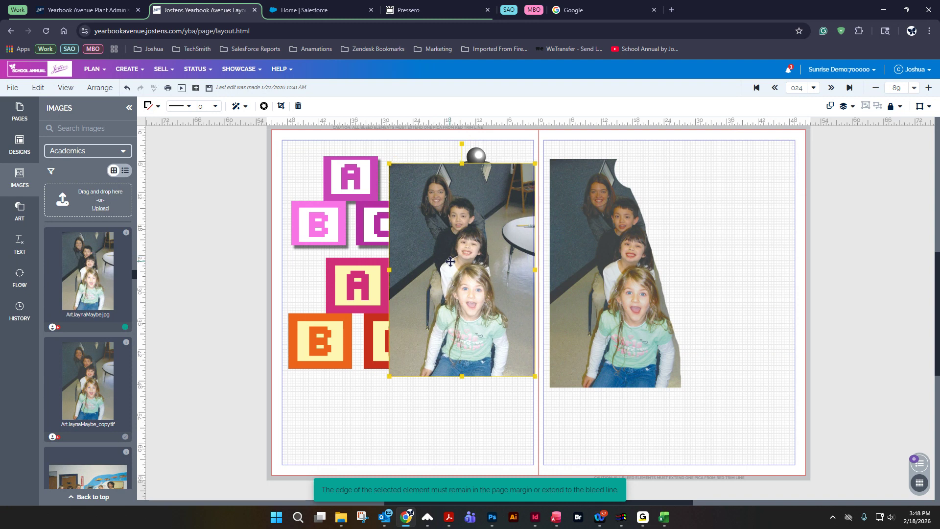
# Reopen the edited group photo's mask in Snap Edit and restore the erased background with a size 66 Uneraser.
pyautogui.click(602, 254)
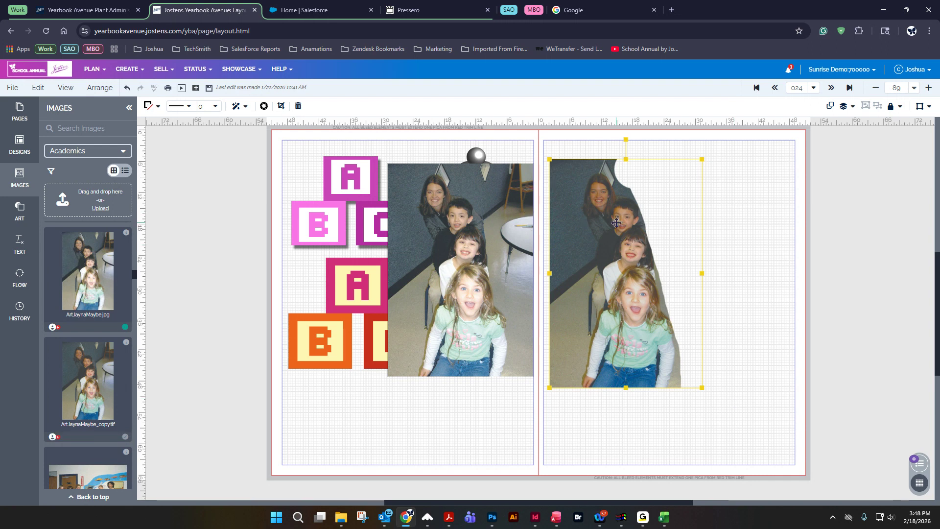
pyautogui.click(275, 107)
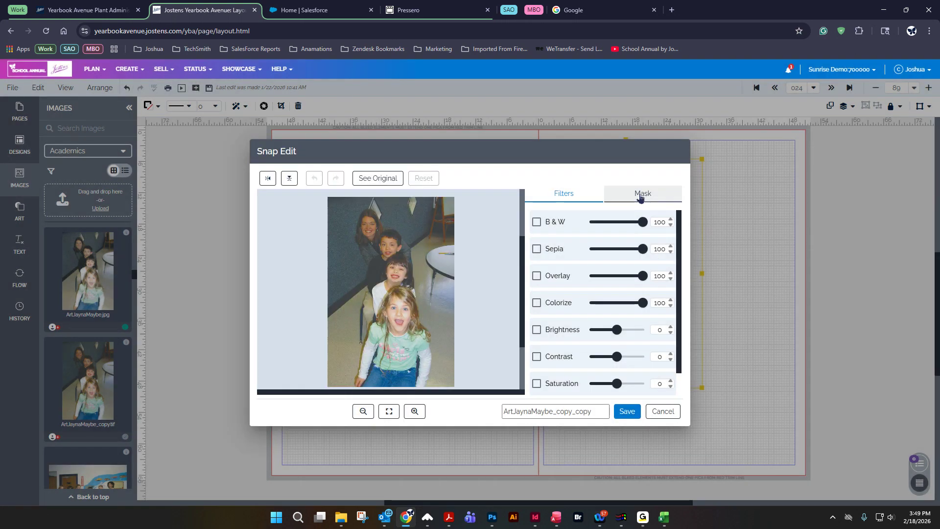
pyautogui.click(640, 194)
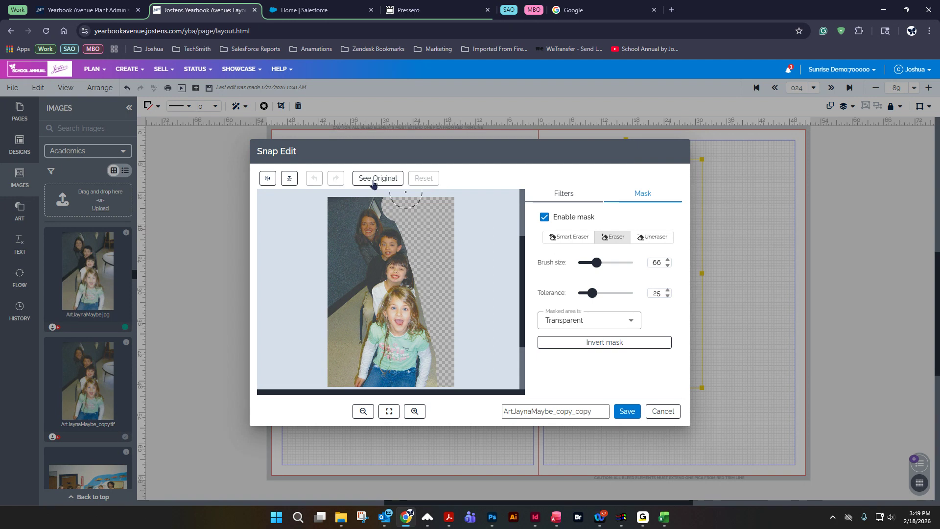
pyautogui.click(646, 241)
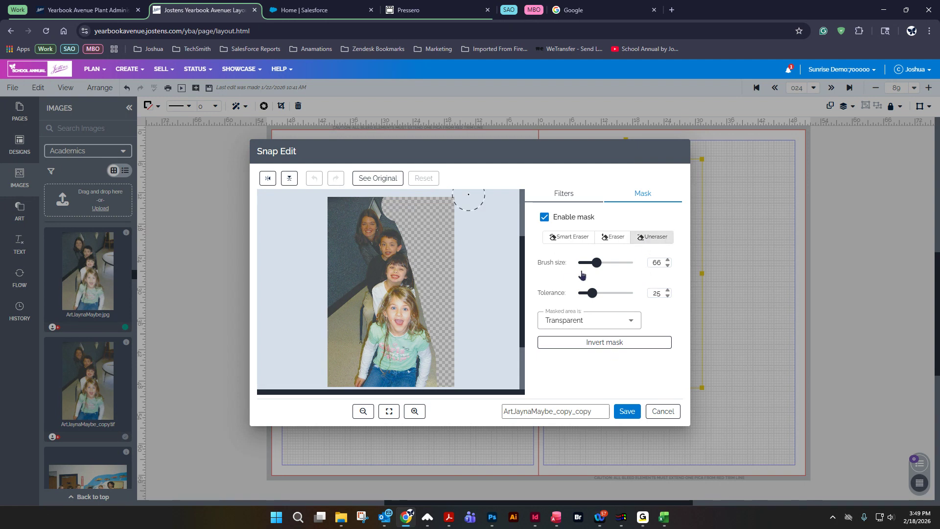
pyautogui.moveTo(427, 202)
pyautogui.mouseDown()
pyautogui.moveTo(465, 210)
pyautogui.moveTo(414, 211)
pyautogui.moveTo(482, 219)
pyautogui.moveTo(427, 246)
pyautogui.moveTo(471, 242)
pyautogui.moveTo(450, 240)
pyautogui.moveTo(466, 286)
pyautogui.moveTo(431, 307)
pyautogui.moveTo(443, 384)
pyautogui.moveTo(439, 315)
pyautogui.moveTo(461, 274)
pyautogui.moveTo(442, 274)
pyautogui.moveTo(439, 388)
pyautogui.mouseUp()
# Try erasing a patch of background beside the group, bringing back part of it with the Uneraser.
pyautogui.click(613, 236)
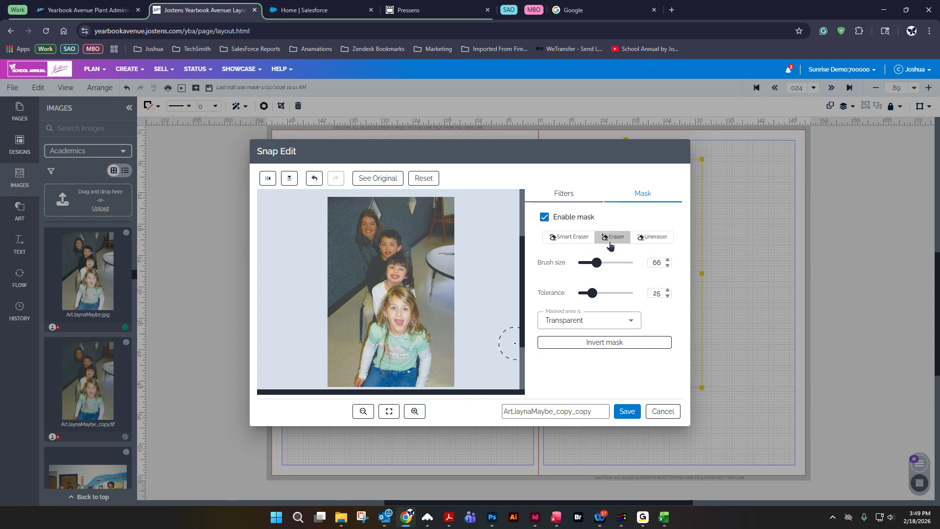
pyautogui.moveTo(435, 268)
pyautogui.mouseDown()
pyautogui.moveTo(422, 236)
pyautogui.moveTo(403, 225)
pyautogui.mouseUp()
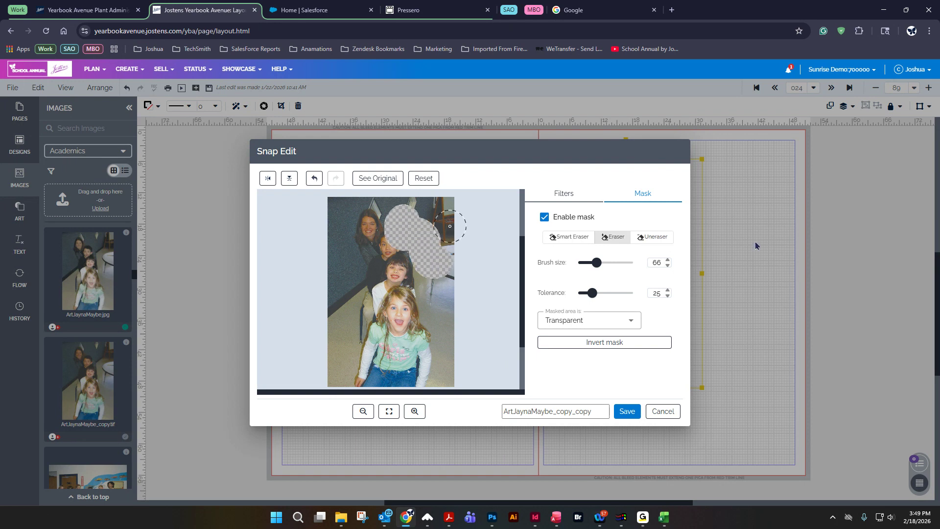
pyautogui.click(653, 236)
pyautogui.moveTo(400, 267)
pyautogui.mouseDown()
pyautogui.moveTo(384, 230)
pyautogui.moveTo(402, 220)
pyautogui.mouseUp()
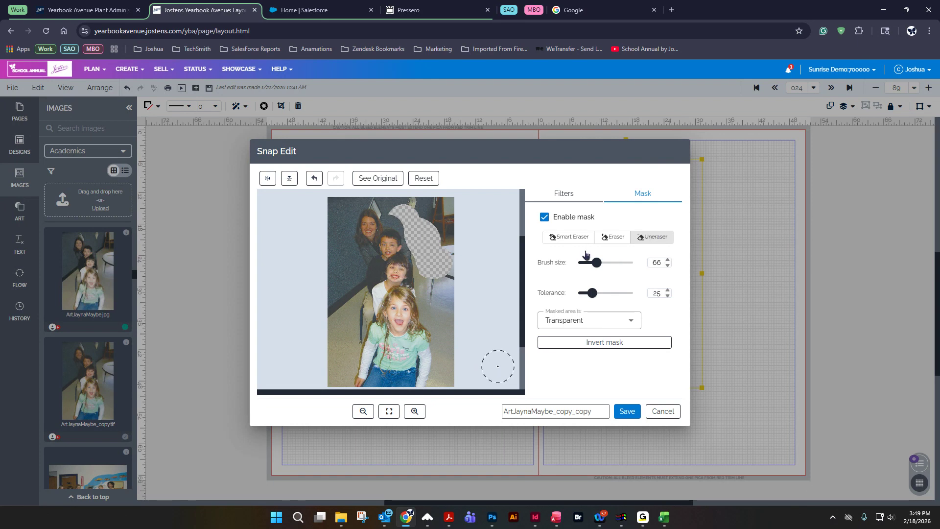
# Set the masked area to Black & White and brush over the background around the group with the size 66 Eraser.
pyautogui.click(583, 320)
pyautogui.click(566, 358)
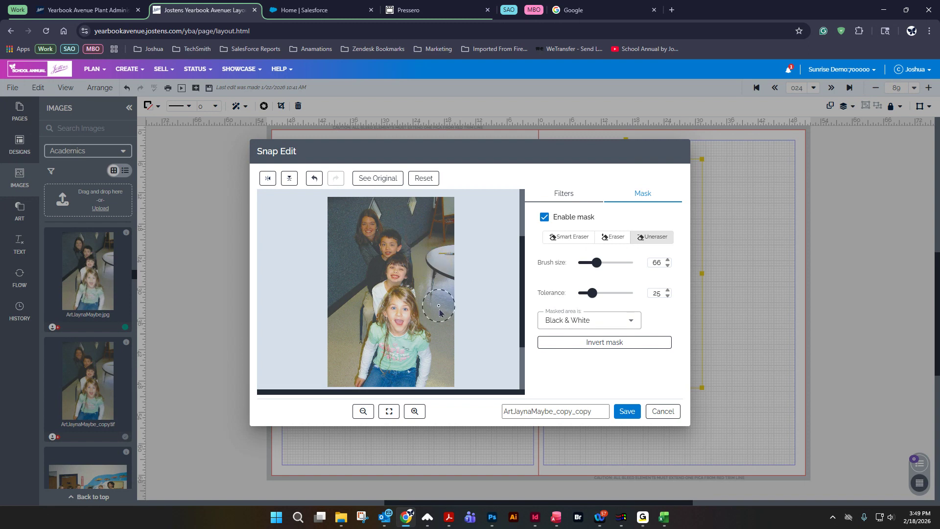
pyautogui.click(612, 236)
pyautogui.moveTo(427, 221)
pyautogui.mouseDown()
pyautogui.moveTo(411, 207)
pyautogui.moveTo(398, 209)
pyautogui.moveTo(429, 234)
pyautogui.moveTo(457, 374)
pyautogui.moveTo(459, 224)
pyautogui.moveTo(440, 176)
pyautogui.moveTo(443, 234)
pyautogui.moveTo(405, 200)
pyautogui.moveTo(346, 197)
pyautogui.moveTo(339, 250)
pyautogui.moveTo(349, 303)
pyautogui.moveTo(337, 381)
pyautogui.moveTo(346, 355)
pyautogui.mouseUp()
pyautogui.moveTo(461, 378)
pyautogui.mouseDown()
pyautogui.moveTo(442, 379)
pyautogui.moveTo(447, 336)
pyautogui.moveTo(430, 264)
pyautogui.moveTo(445, 309)
pyautogui.mouseUp()
pyautogui.moveTo(348, 295); pyautogui.dragTo(335, 331)
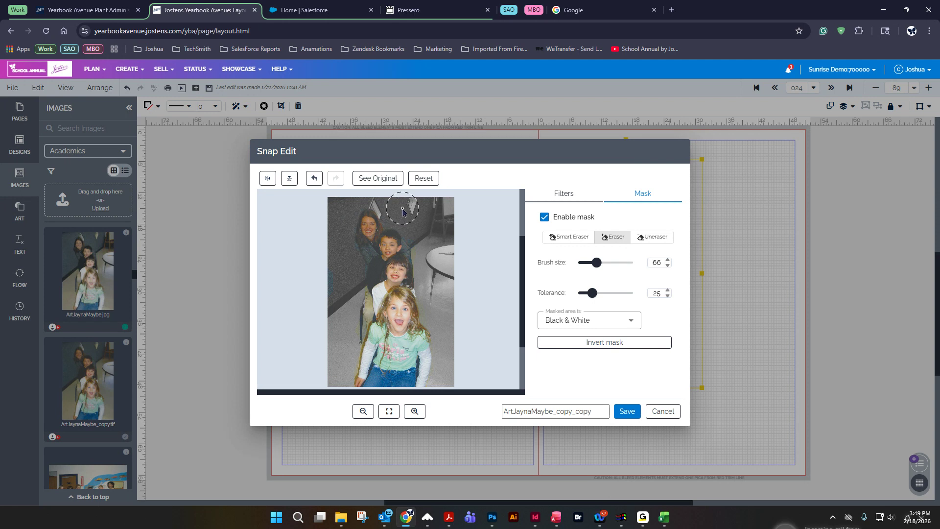
# Save the black-and-white-background copy and nudge the original photo on the left page slightly down.
pyautogui.click(788, 493)
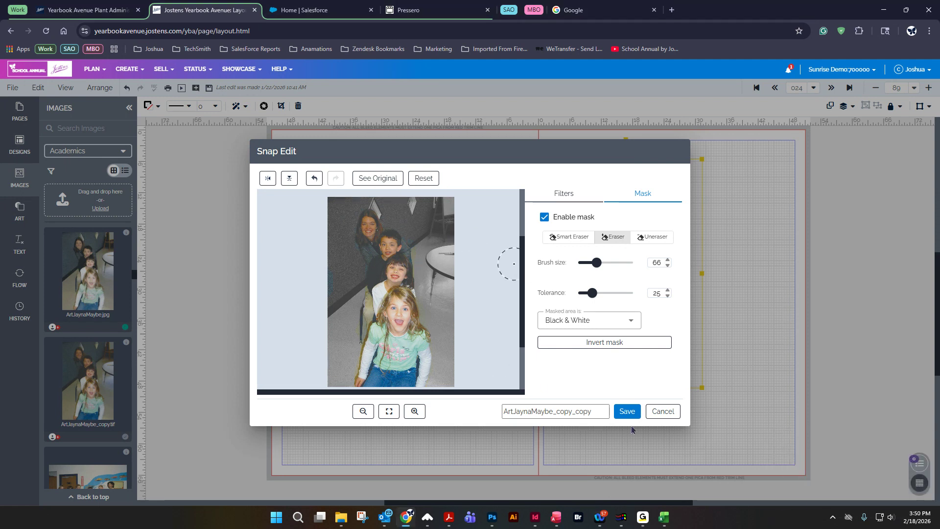
pyautogui.click(627, 411)
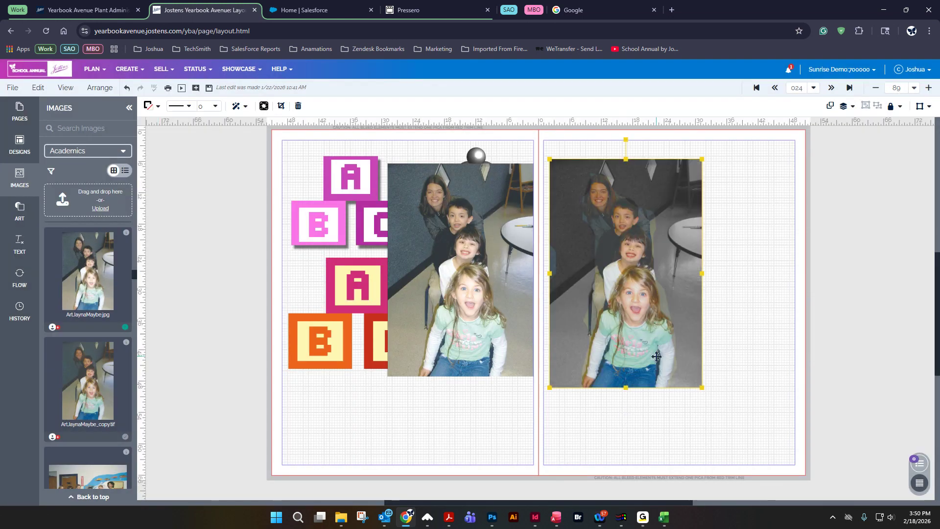
pyautogui.moveTo(451, 290); pyautogui.dragTo(450, 294)
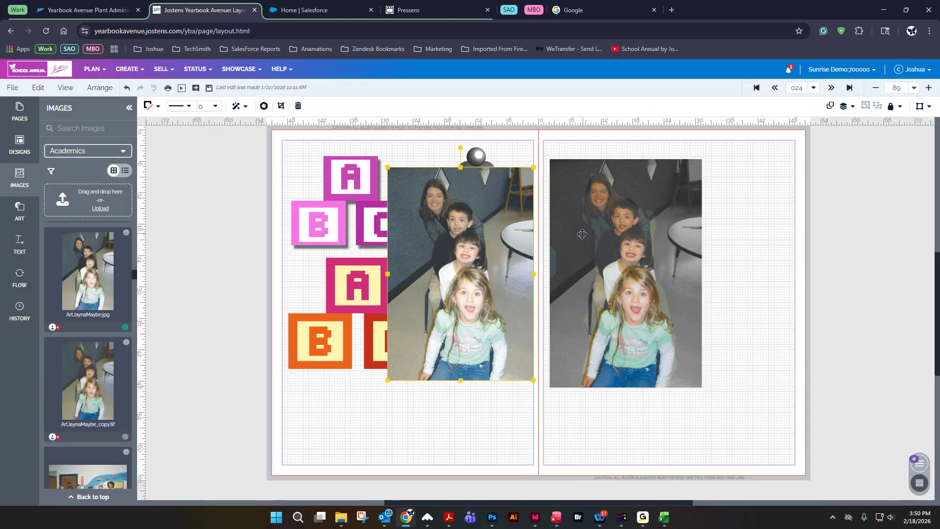
# Reopen the right photo's mask in Snap Edit, extend the black-and-white area beside the dark-haired child's hair, and reduce the brush size.
pyautogui.click(556, 186)
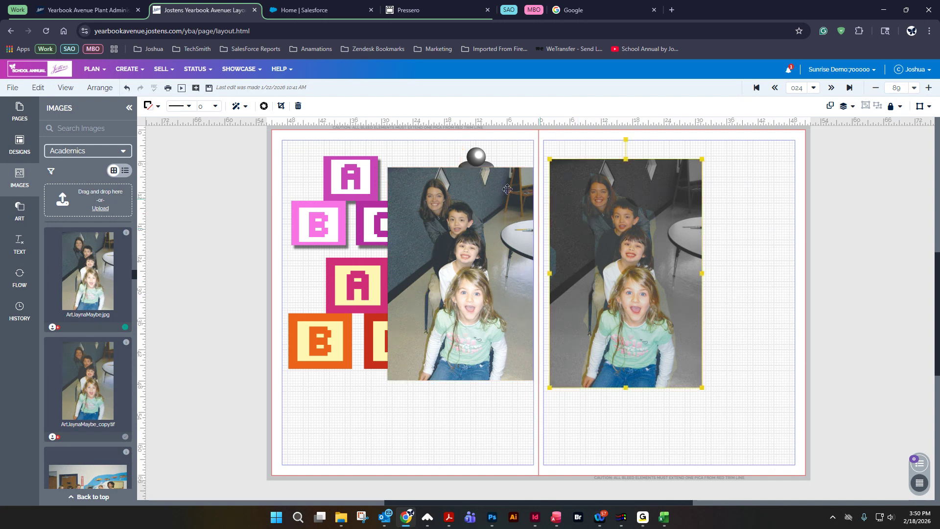
pyautogui.click(263, 106)
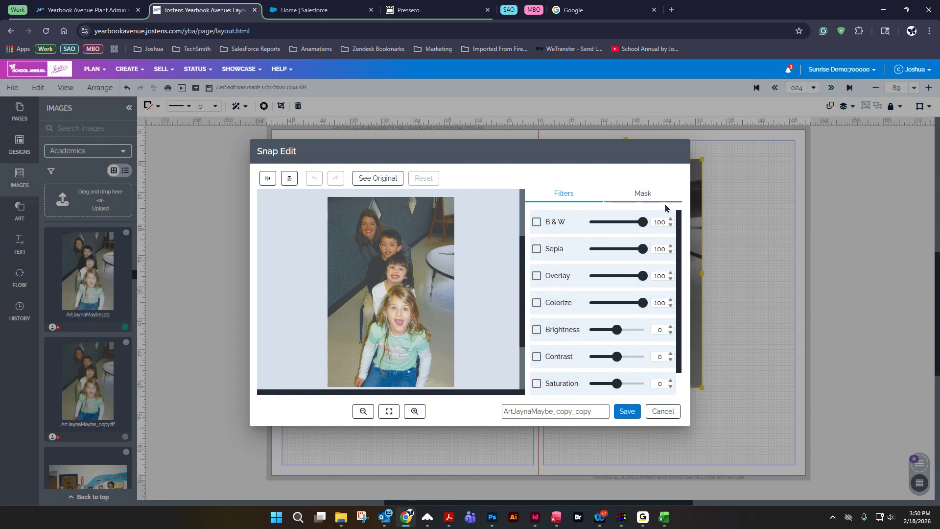
pyautogui.click(658, 195)
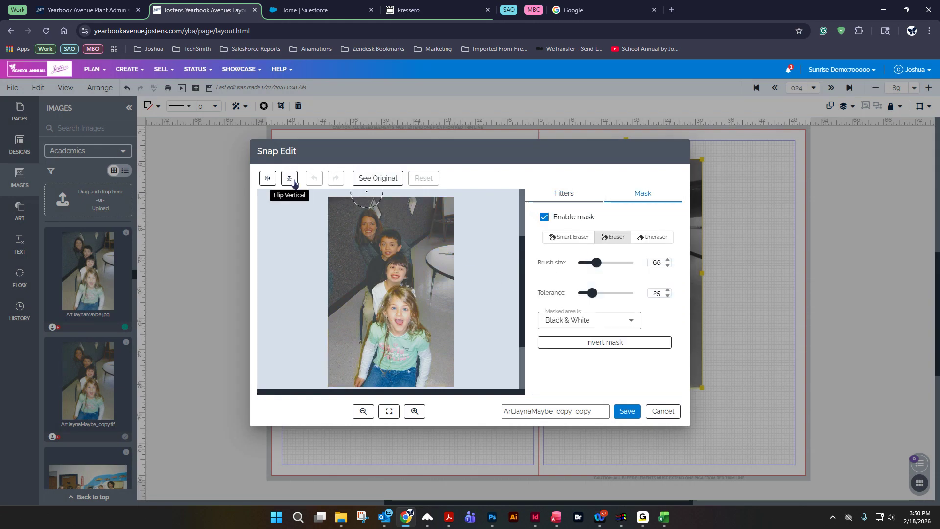
pyautogui.click(415, 413)
pyautogui.click(416, 414)
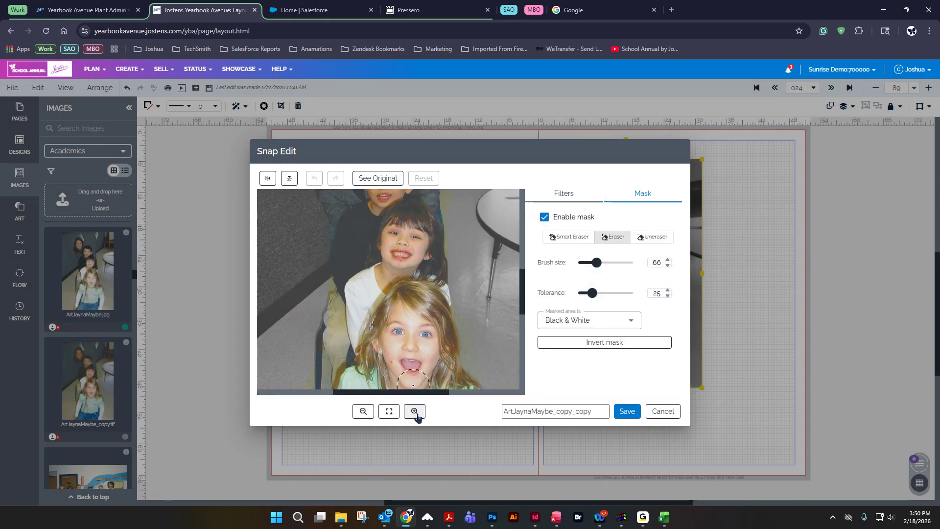
pyautogui.click(416, 413)
pyautogui.moveTo(380, 392); pyautogui.dragTo(408, 391)
pyautogui.scroll(2, 412, 261)
pyautogui.moveTo(394, 238)
pyautogui.mouseDown()
pyautogui.moveTo(381, 204)
pyautogui.moveTo(391, 281)
pyautogui.mouseUp()
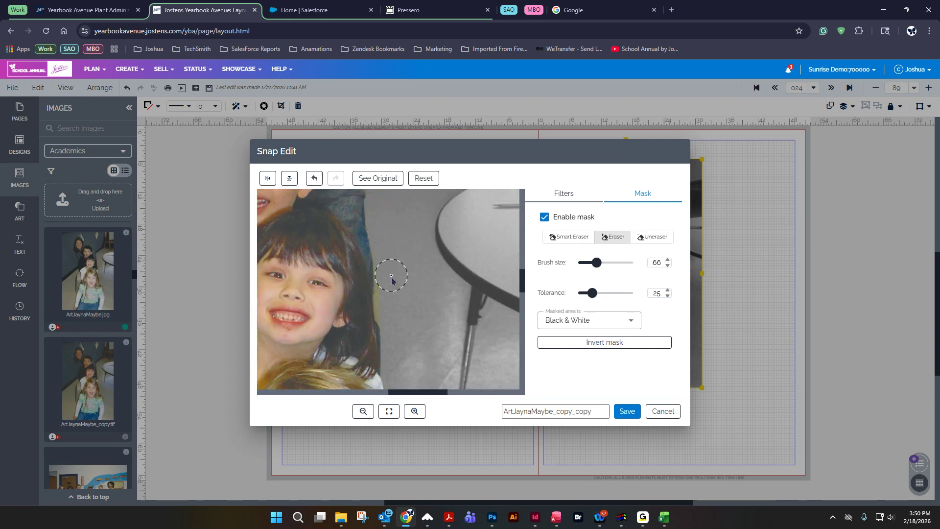
pyautogui.click(584, 263)
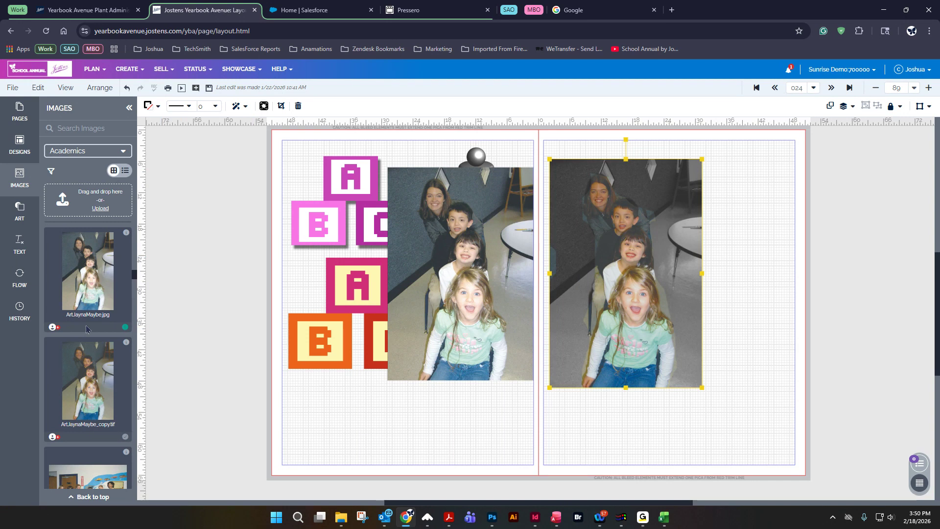
# Open the version history of page 024, show today's versions and save the page.
pyautogui.click(23, 321)
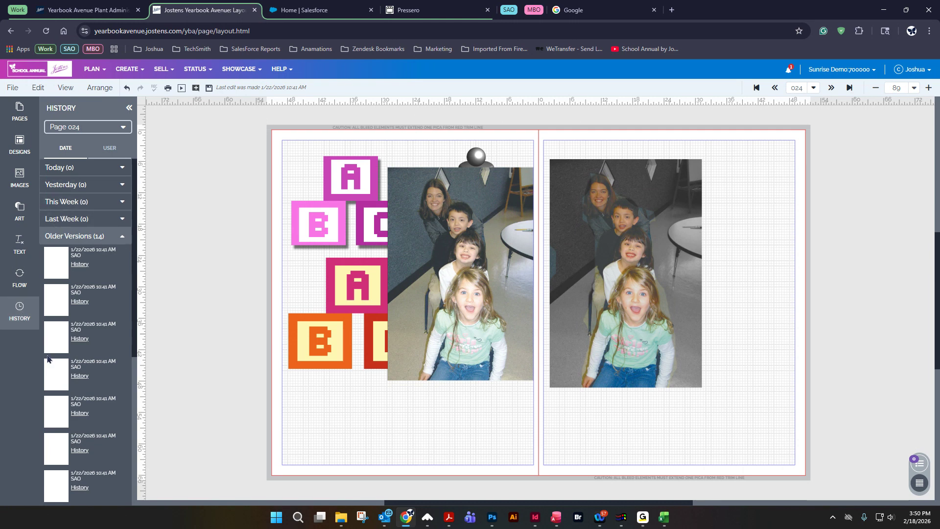
pyautogui.click(92, 235)
pyautogui.click(92, 173)
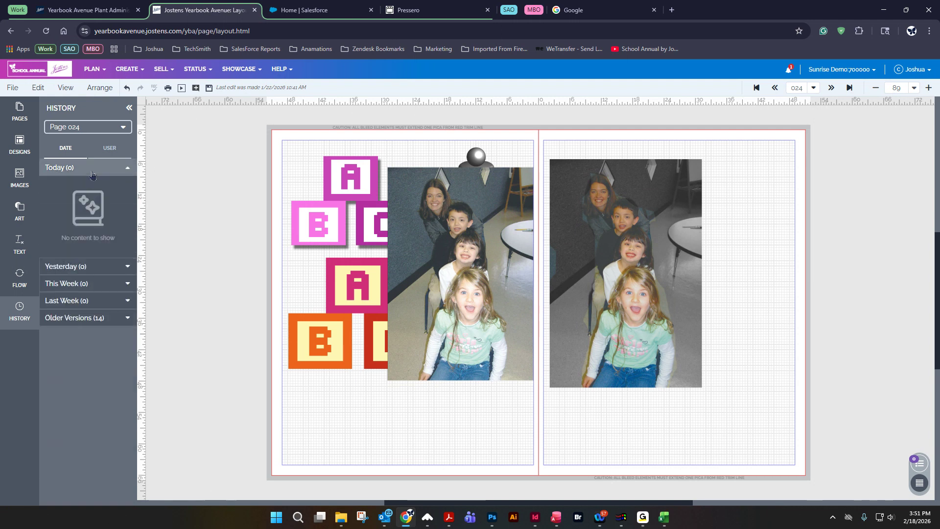
pyautogui.click(209, 89)
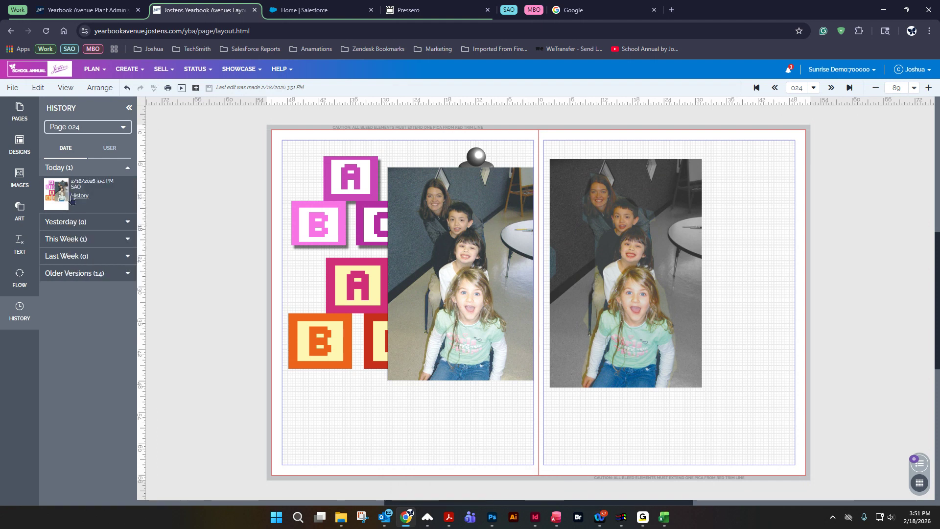
# Go back three spreads to page 018 and view its saved versions from today.
pyautogui.click(775, 89)
pyautogui.click(775, 89)
pyautogui.click(775, 90)
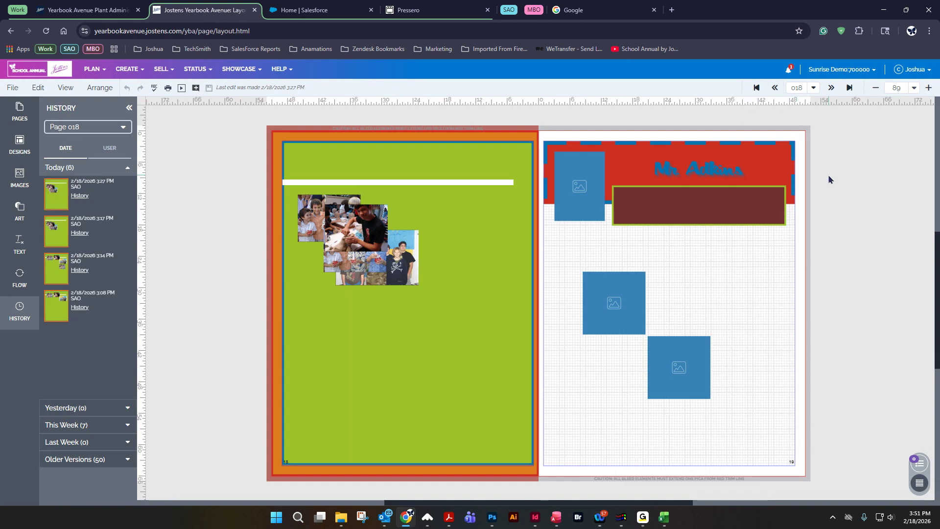
pyautogui.click(84, 167)
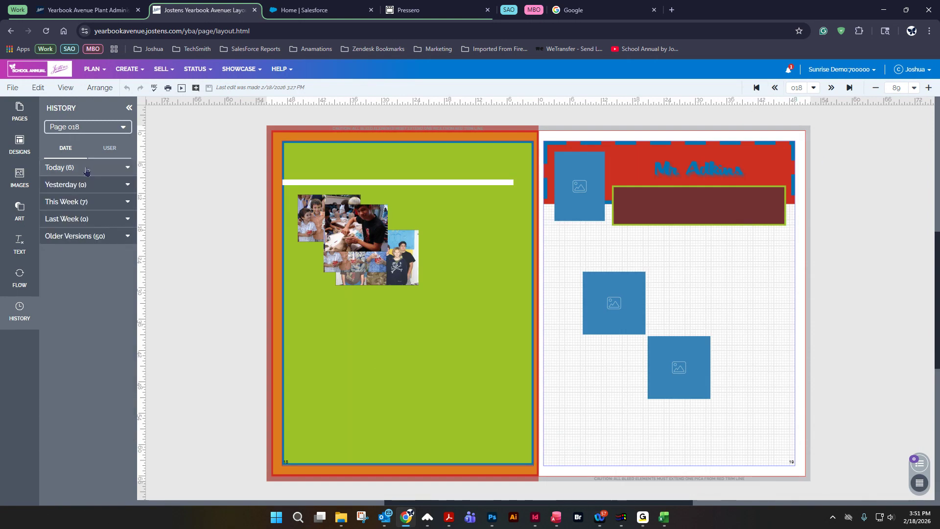
pyautogui.click(87, 169)
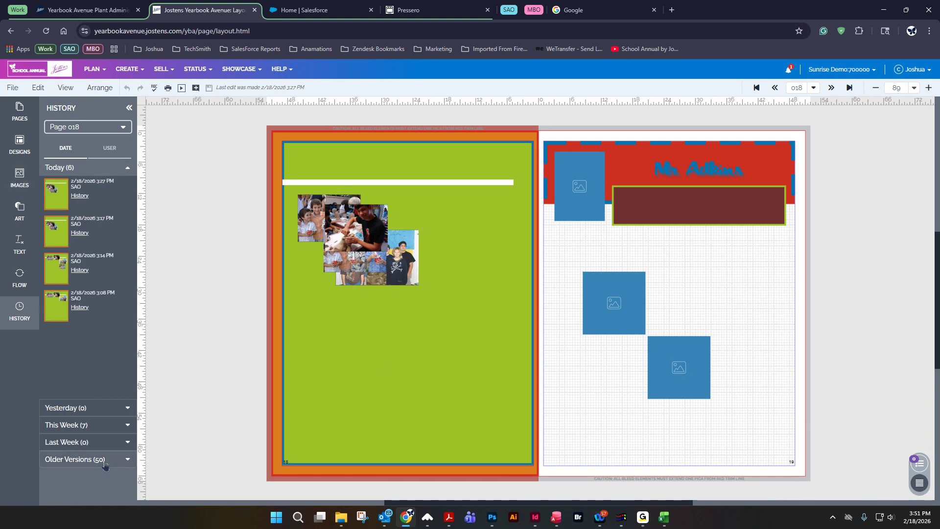
# Examine page 018's saved versions from this week, last week and the older versions.
pyautogui.click(88, 425)
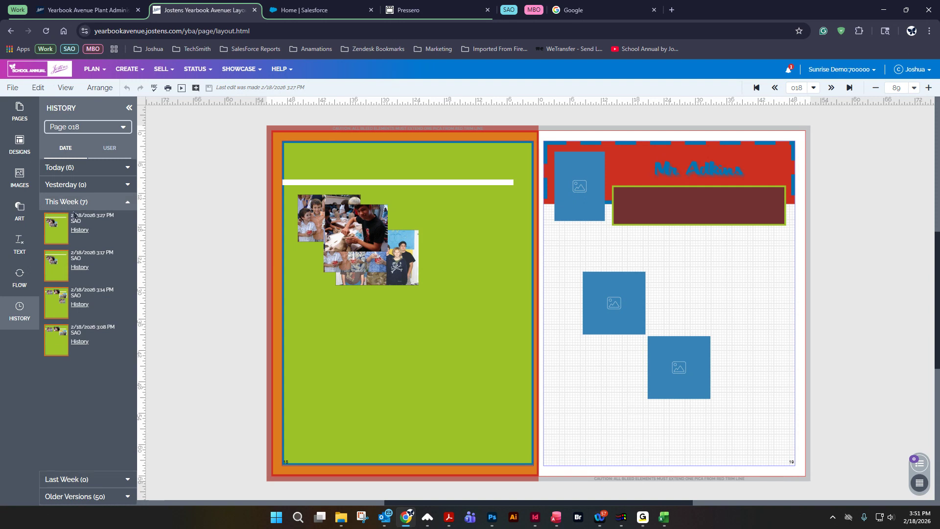
pyautogui.click(69, 185)
pyautogui.click(55, 300)
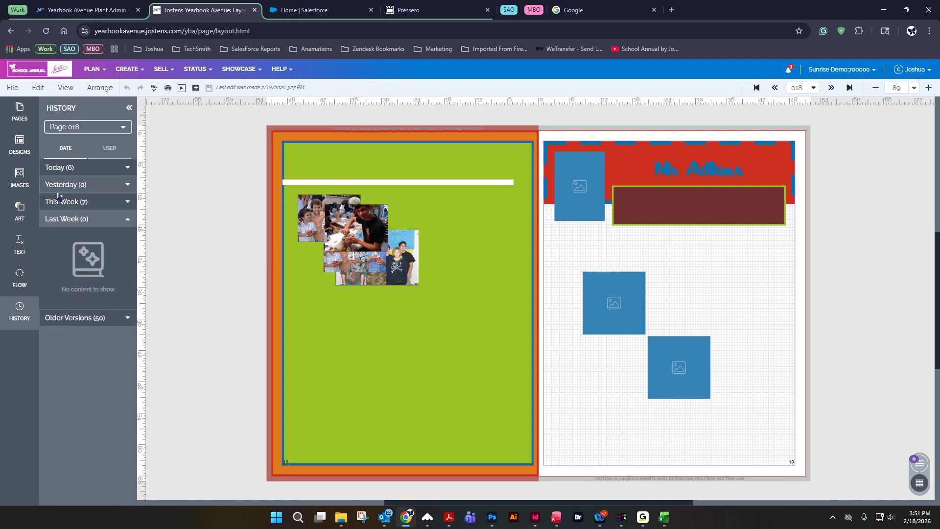
pyautogui.click(70, 322)
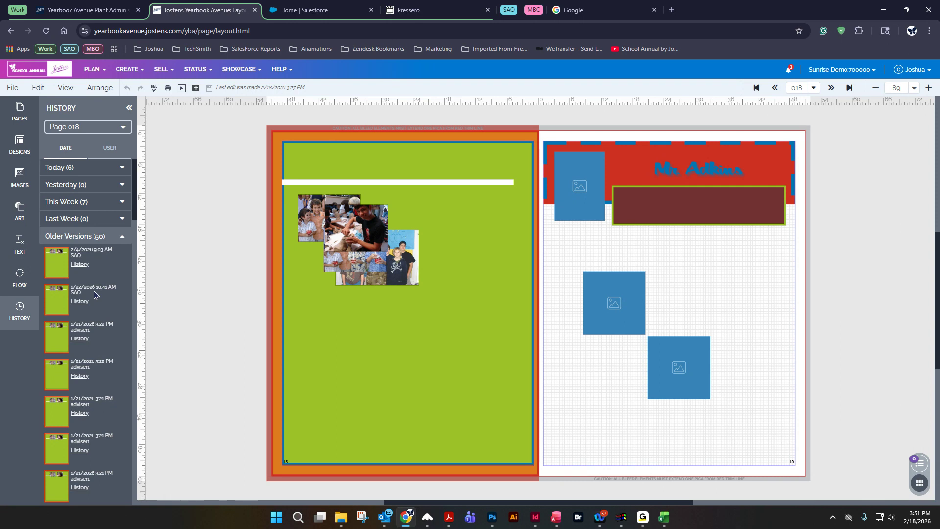
pyautogui.scroll(-1, 95, 295)
pyautogui.scroll(-5, 89, 297)
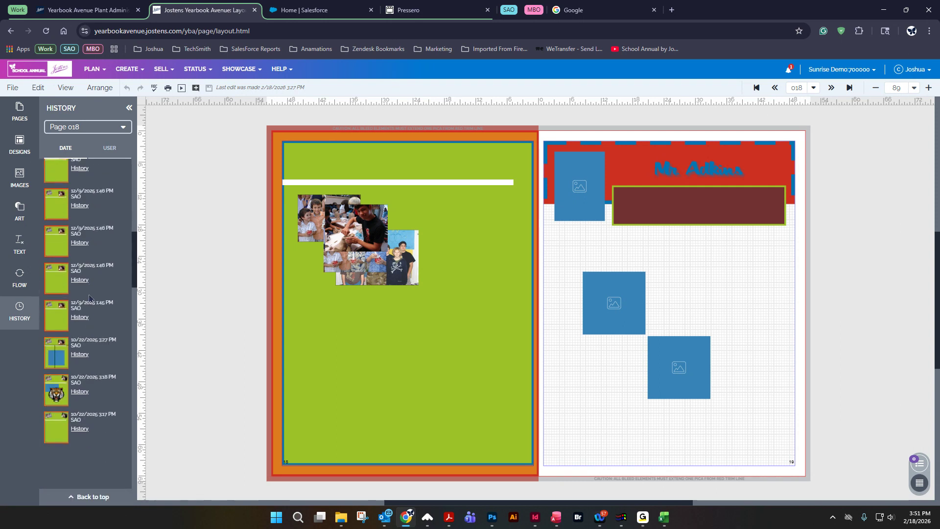
pyautogui.scroll(-5, 88, 298)
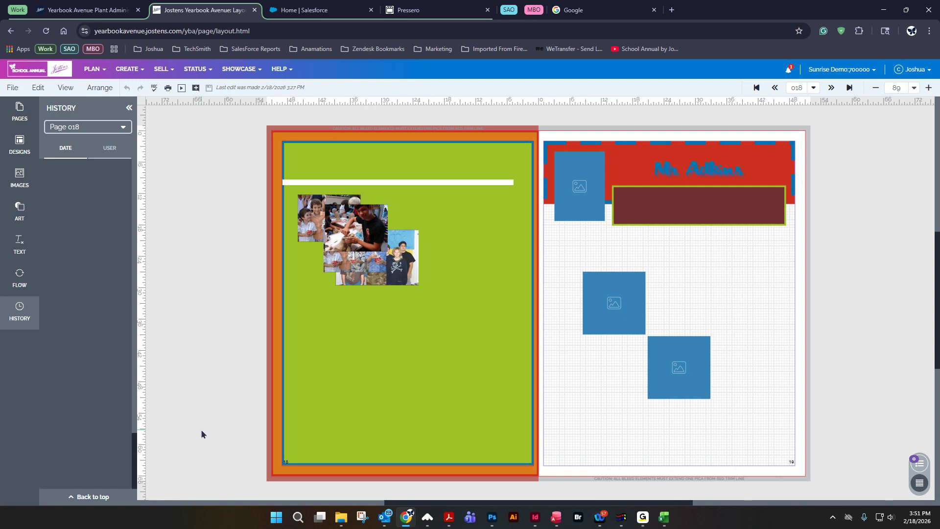
pyautogui.scroll(5, 89, 324)
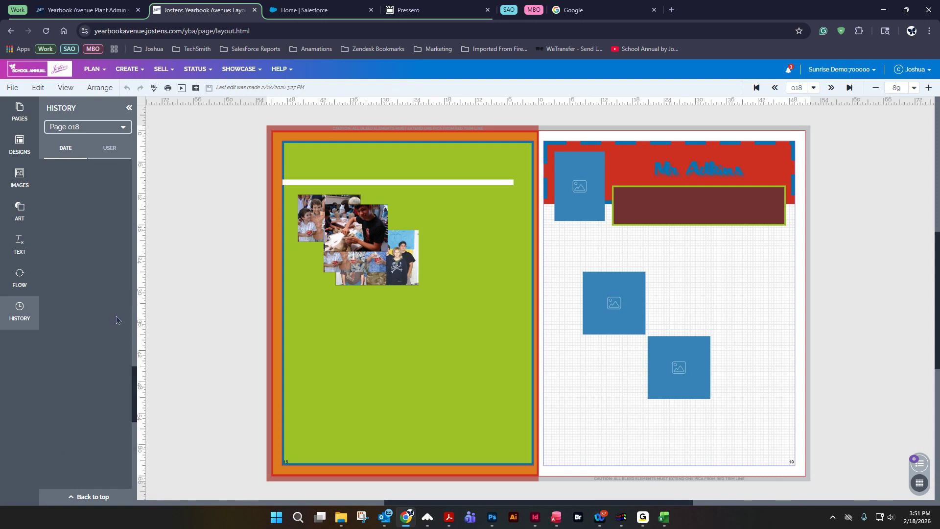
# Go back to page 016, look through its older versions and place a 2/4/2026 version containing the student portraits on the page.
pyautogui.moveTo(135, 383); pyautogui.dragTo(124, 173)
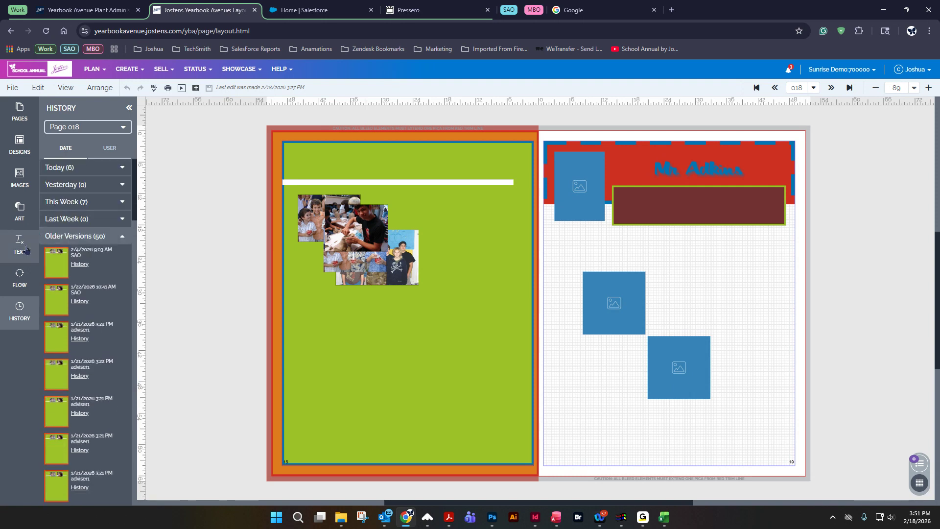
pyautogui.click(774, 87)
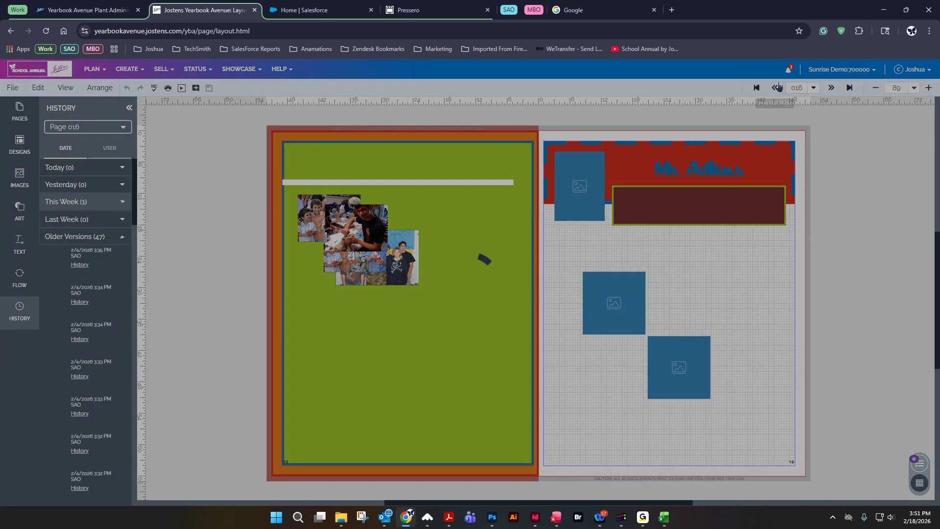
pyautogui.click(76, 274)
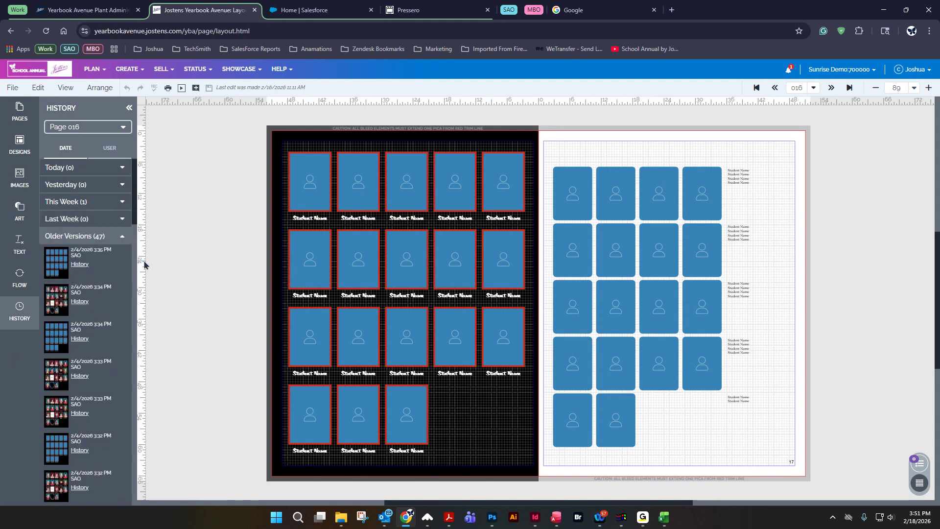
pyautogui.moveTo(137, 192); pyautogui.dragTo(137, 465)
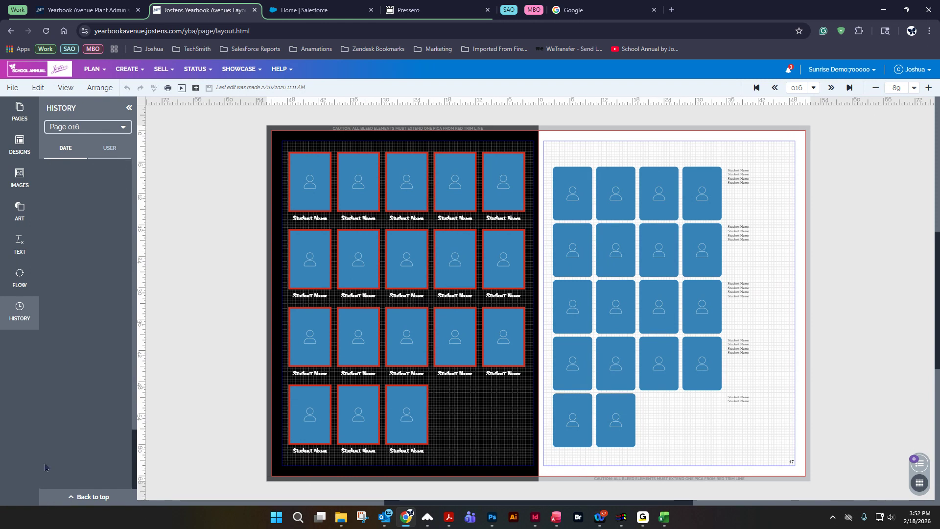
pyautogui.moveTo(136, 474); pyautogui.dragTo(136, 183)
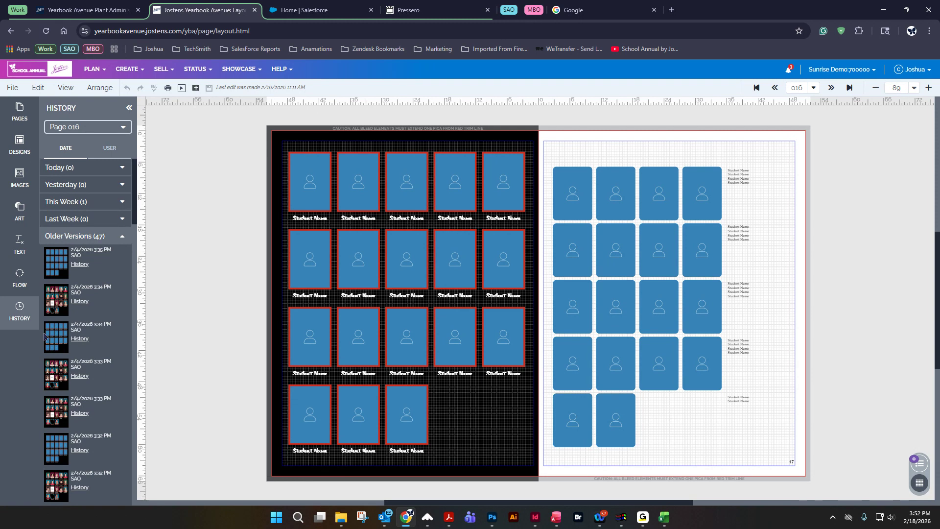
pyautogui.click(54, 385)
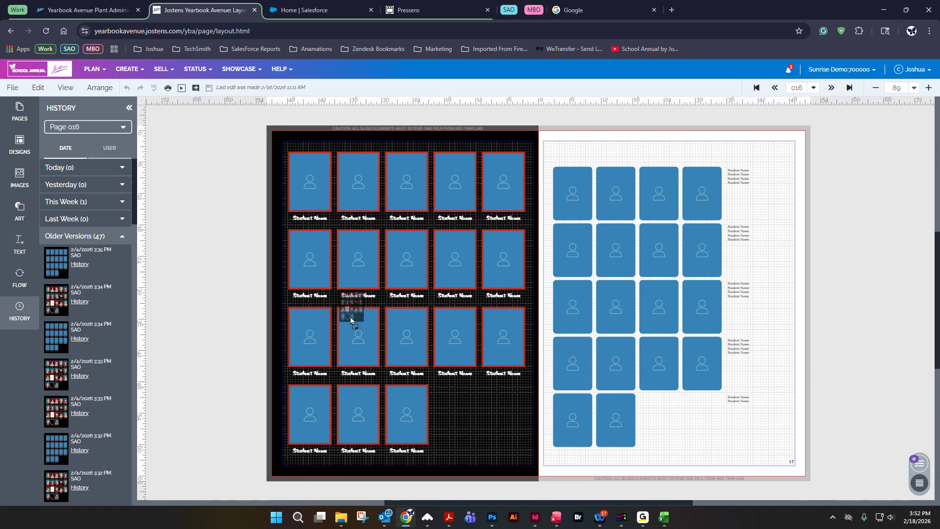
pyautogui.moveTo(55, 486); pyautogui.dragTo(463, 279)
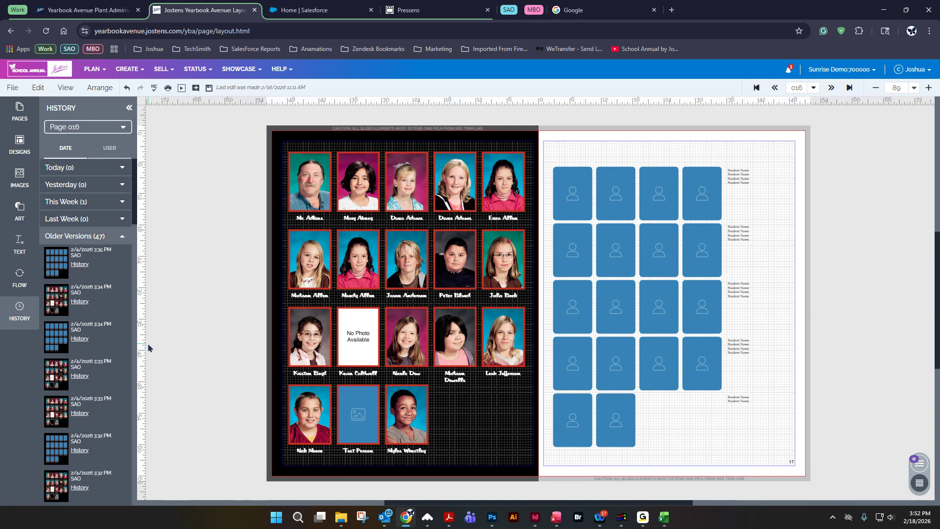
# Review page 016's save history and put its 2/4/2026 3:35 PM version with empty portrait placeholders back on the page.
pyautogui.click(80, 264)
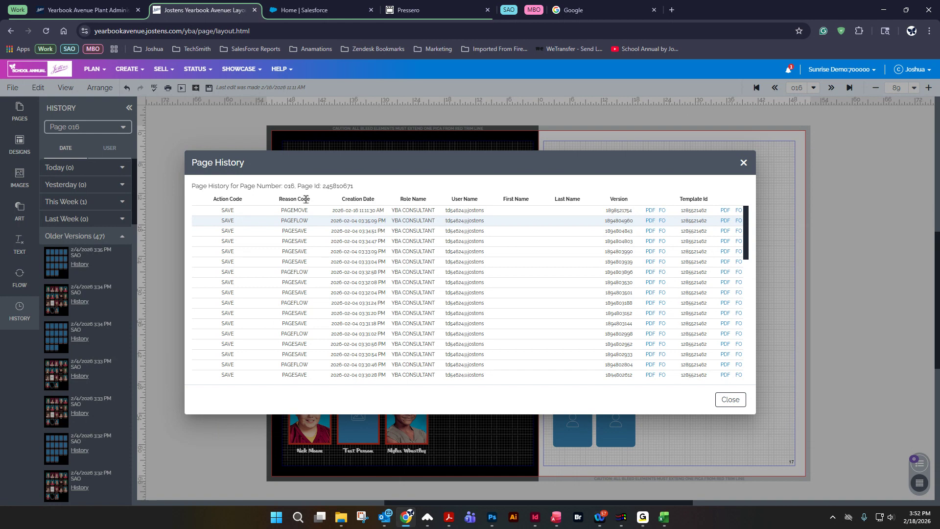
pyautogui.scroll(-2, 496, 269)
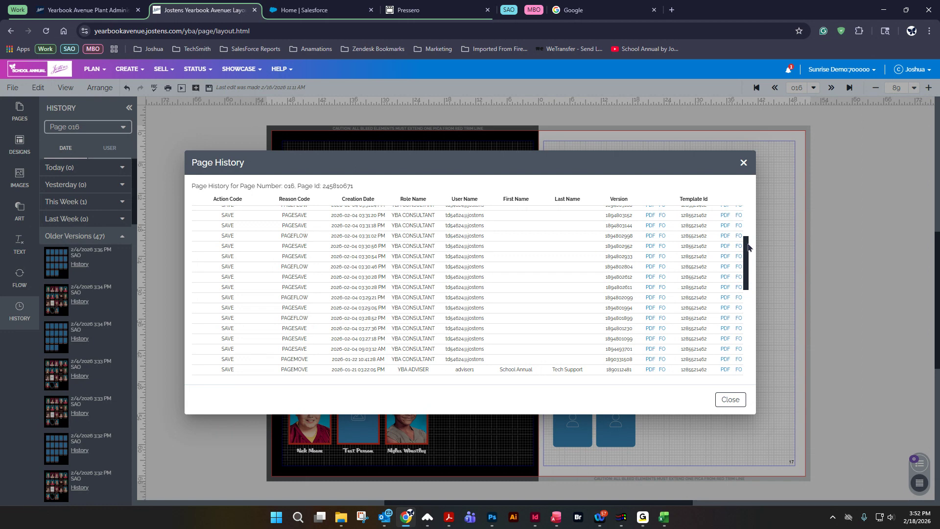
pyautogui.moveTo(748, 248); pyautogui.dragTo(748, 203)
pyautogui.click(743, 162)
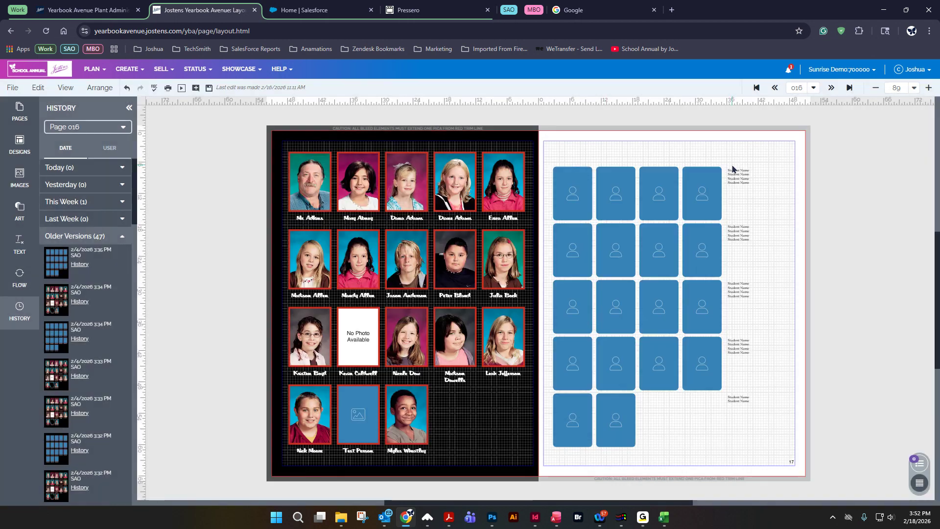
pyautogui.moveTo(58, 257); pyautogui.dragTo(399, 245)
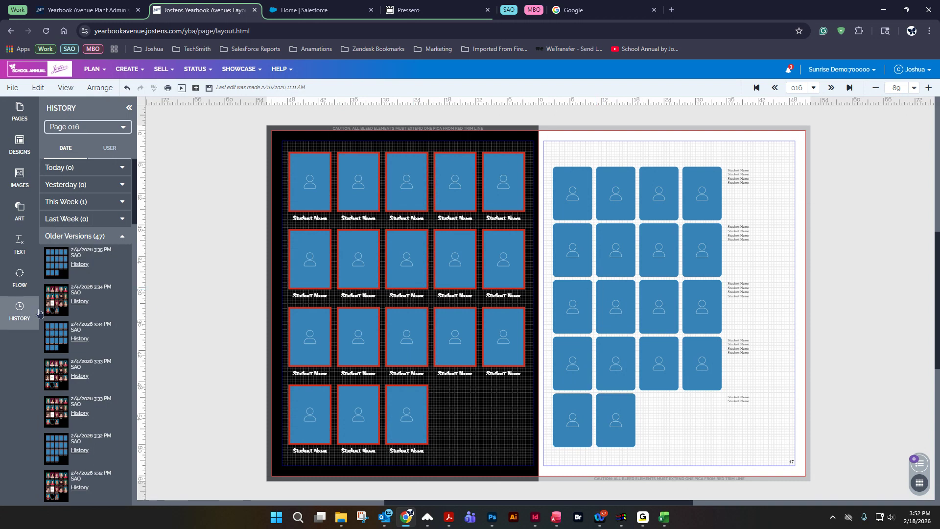
# View the PDF of the newest entry in page 016's page history, close the history and save the page.
pyautogui.click(81, 264)
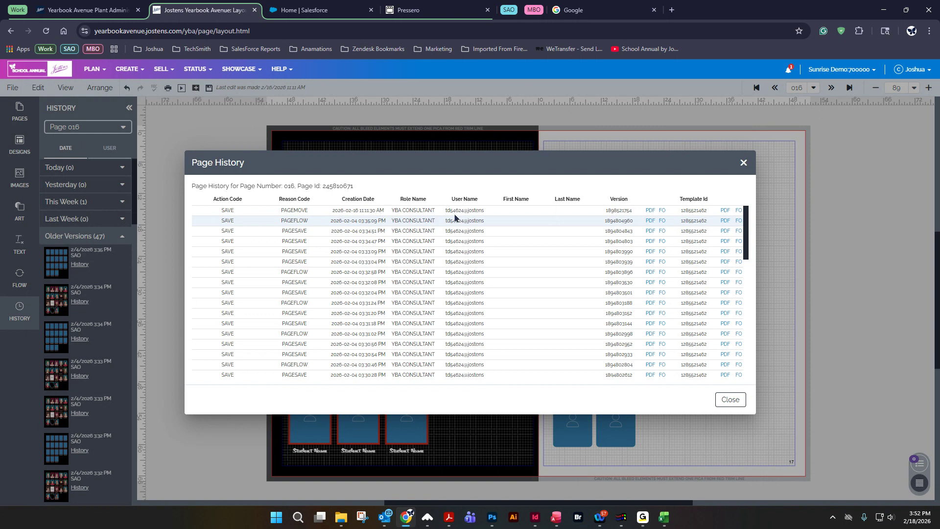
pyautogui.click(649, 211)
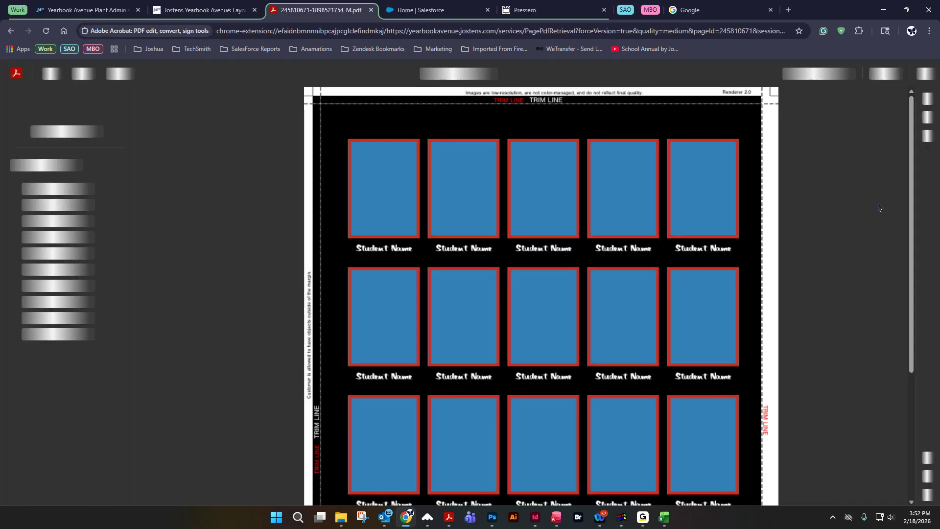
pyautogui.scroll(-1, 634, 323)
pyautogui.scroll(-3, 637, 343)
pyautogui.scroll(4, 674, 359)
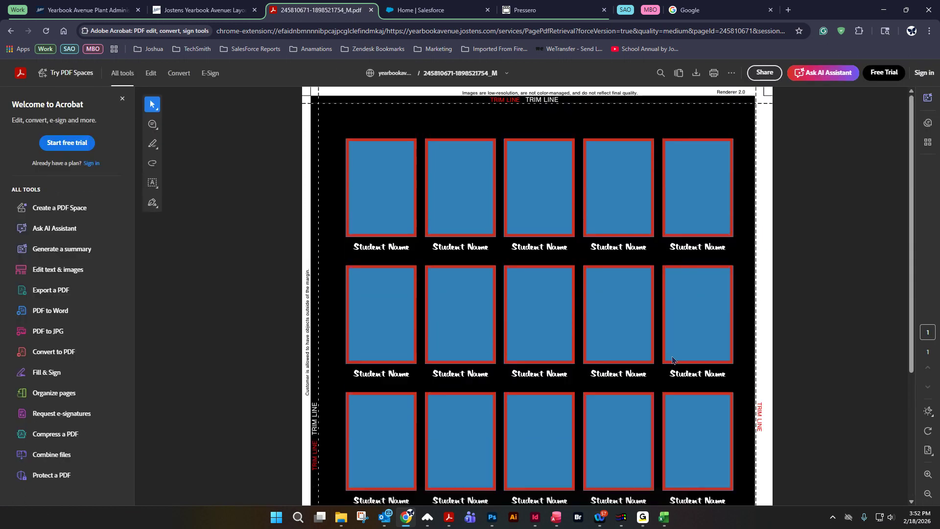
pyautogui.hotkey('ctrl', 'w')
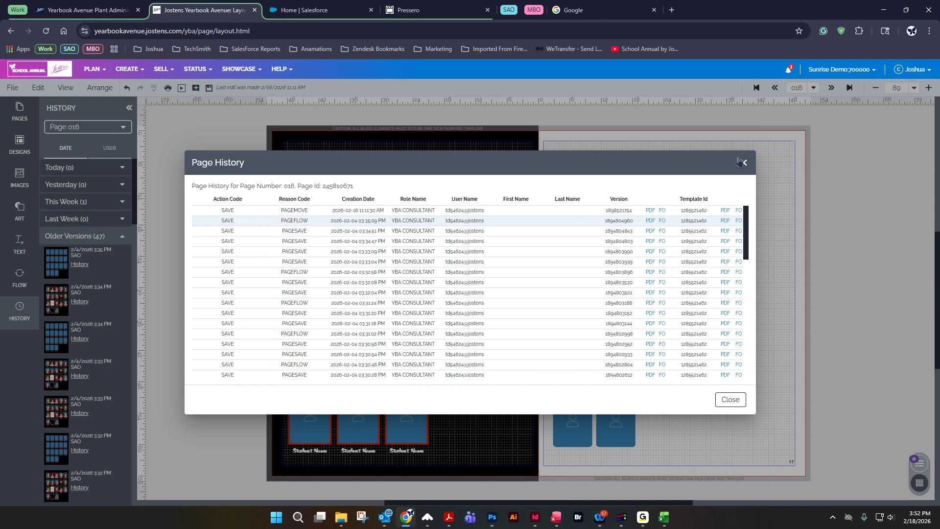
pyautogui.click(741, 162)
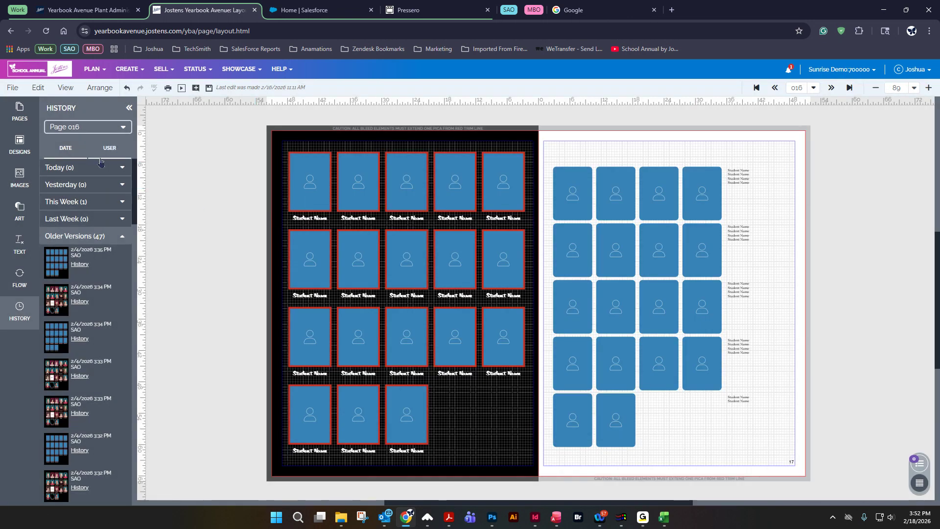
pyautogui.click(209, 87)
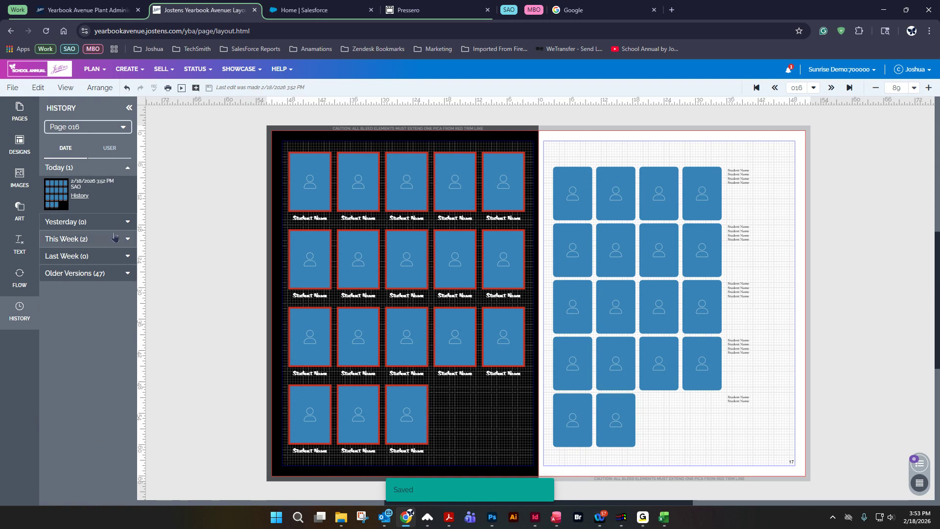
# Show the version history of page 003 and place its 2/17/2026 9:14 AM version on page 016.
pyautogui.click(88, 126)
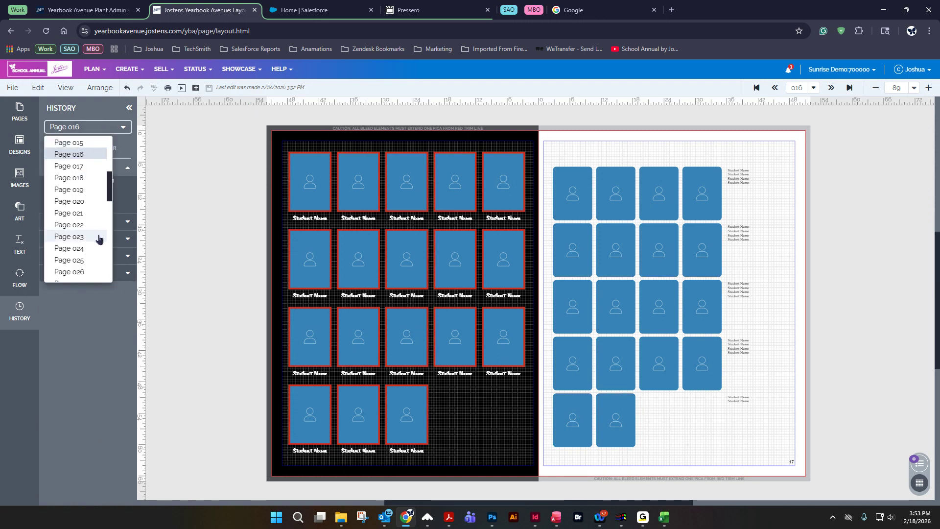
pyautogui.scroll(5, 99, 238)
pyautogui.scroll(-6, 99, 237)
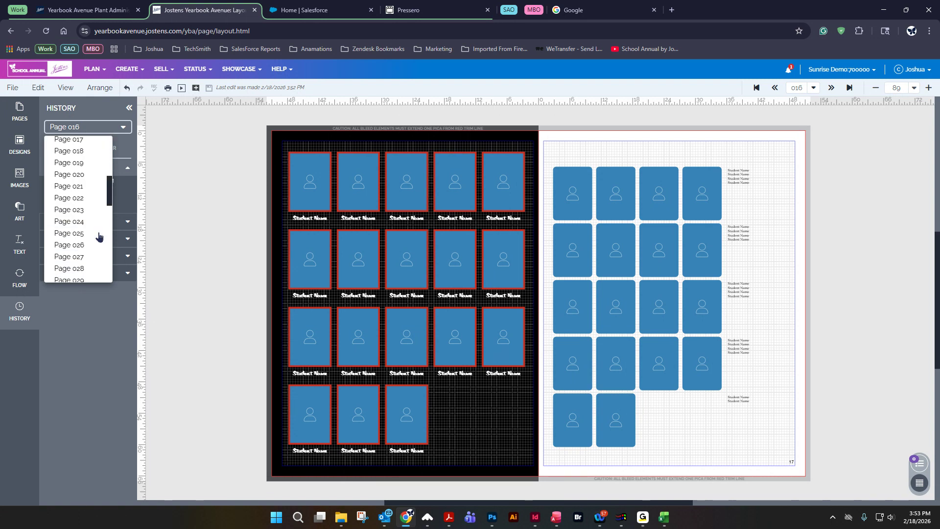
pyautogui.scroll(6, 86, 238)
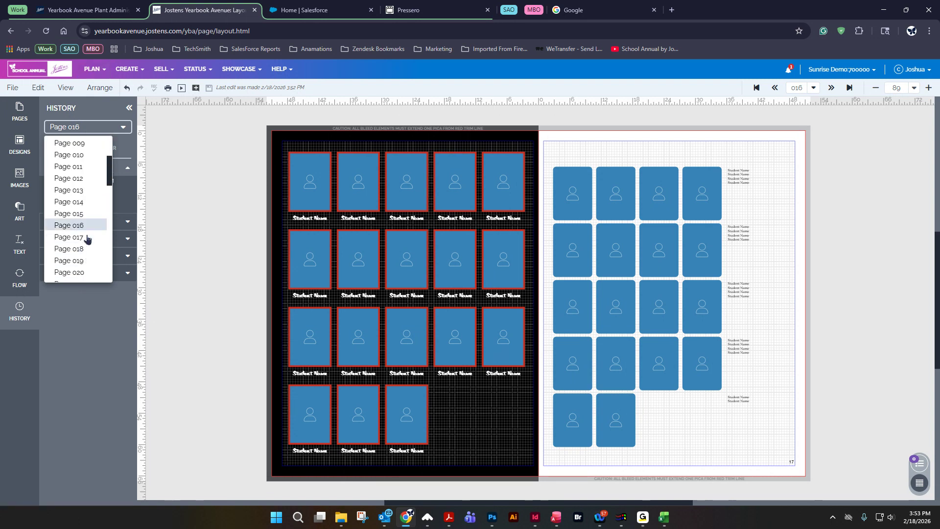
pyautogui.click(73, 175)
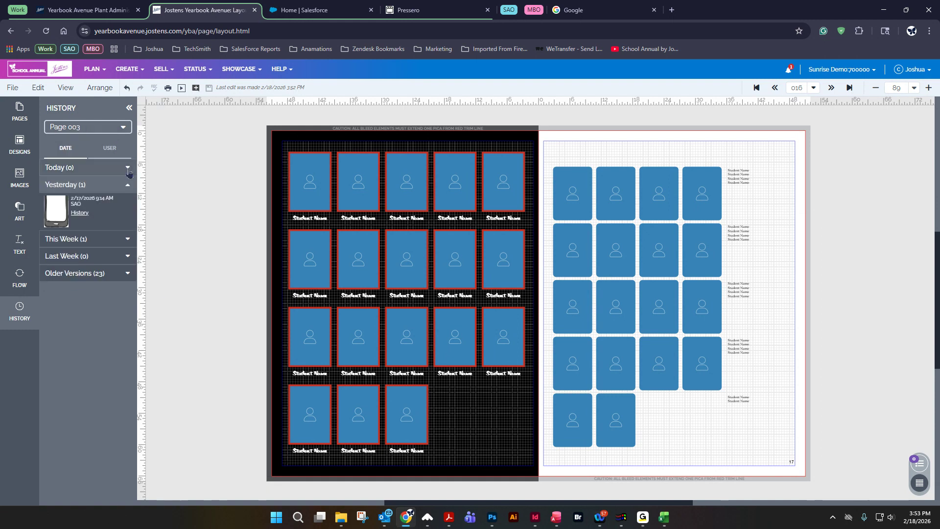
pyautogui.click(65, 130)
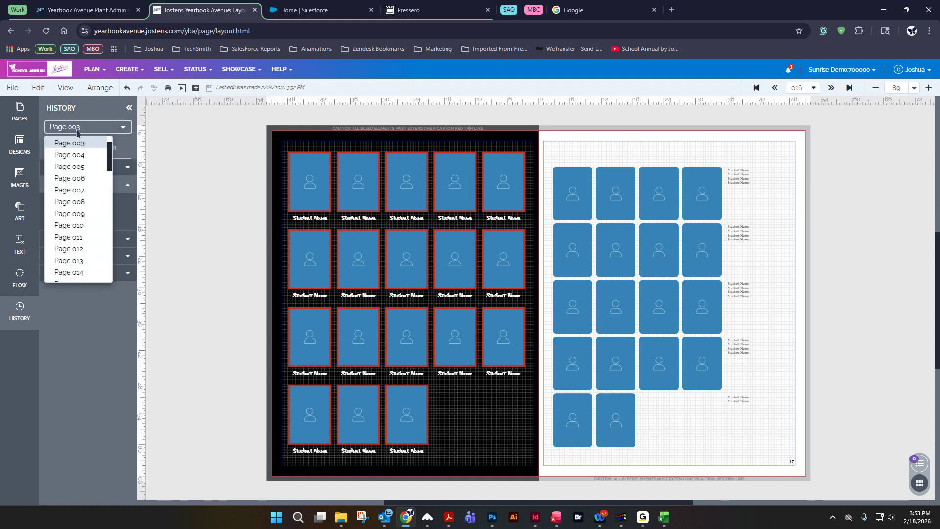
pyautogui.click(73, 146)
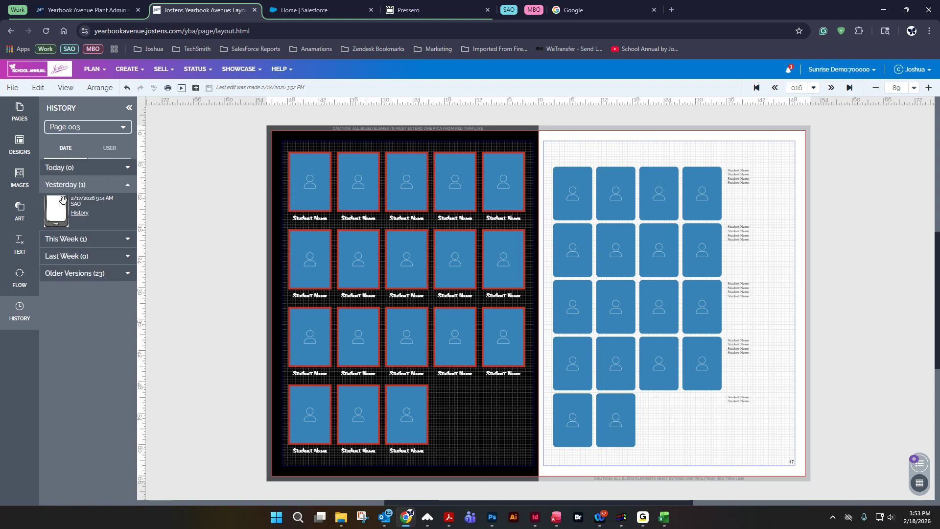
pyautogui.moveTo(56, 211); pyautogui.dragTo(454, 244)
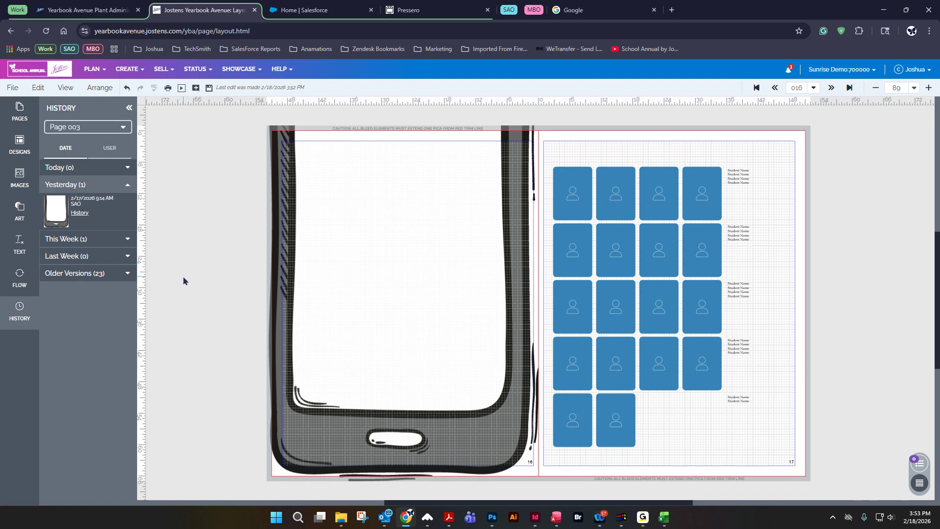
# Open the page 020–021 spread from the page list, discarding the unsaved changes on page 016.
pyautogui.click(21, 179)
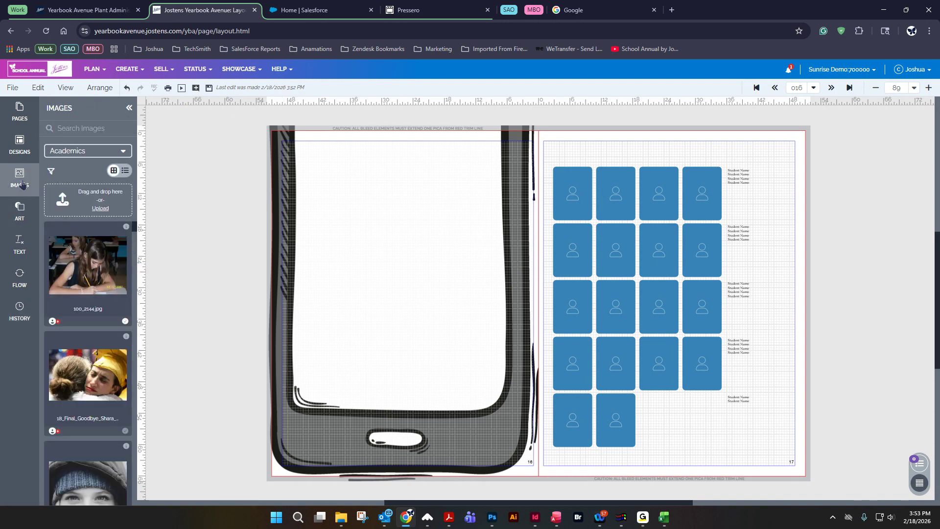
pyautogui.click(18, 120)
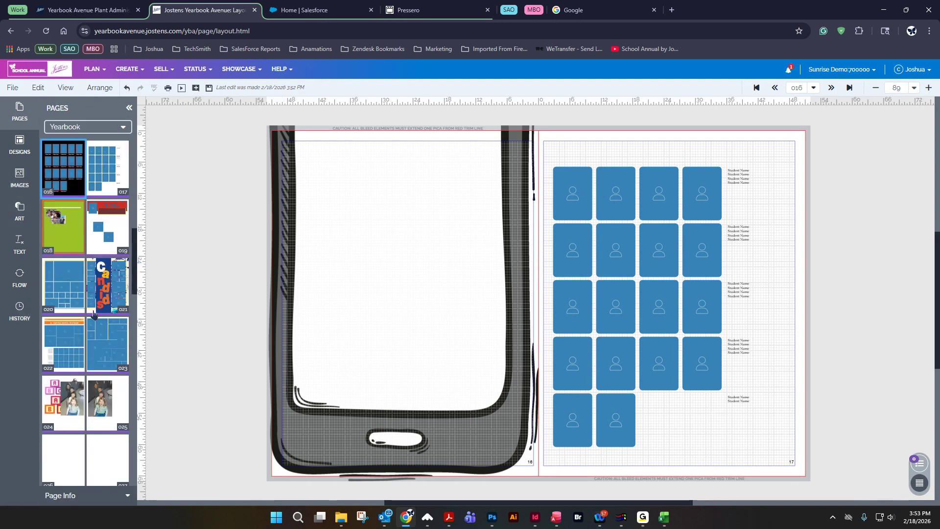
pyautogui.scroll(3, 94, 314)
pyautogui.scroll(-3, 95, 314)
pyautogui.click(78, 274)
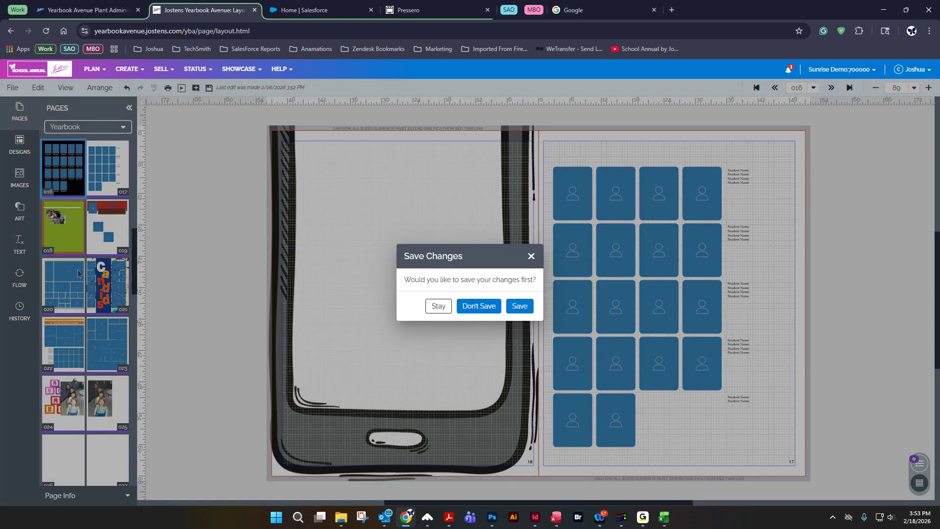
pyautogui.click(479, 306)
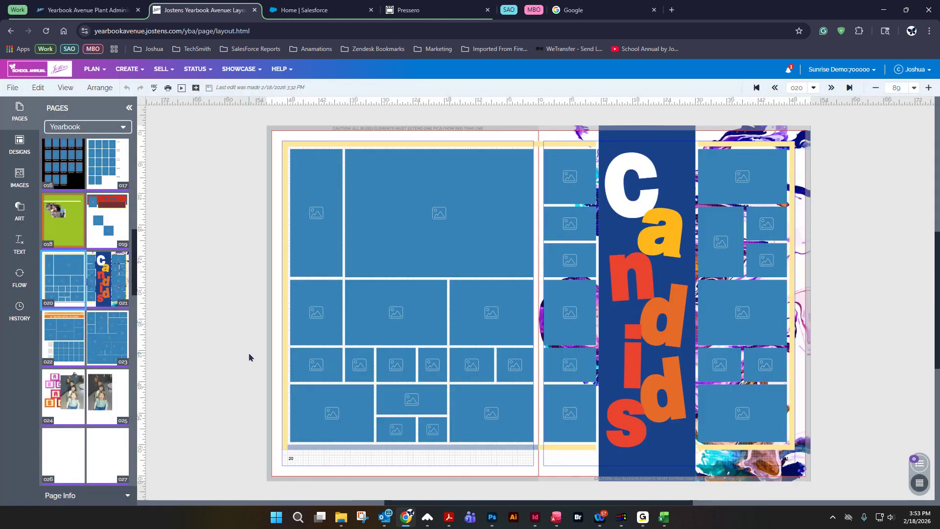
# Place the Academics photo 100_2144.jpg in page 020's middle-row centre placeholder and a loose copy over the large placeholder.
pyautogui.click(13, 185)
pyautogui.moveTo(80, 254); pyautogui.dragTo(389, 337)
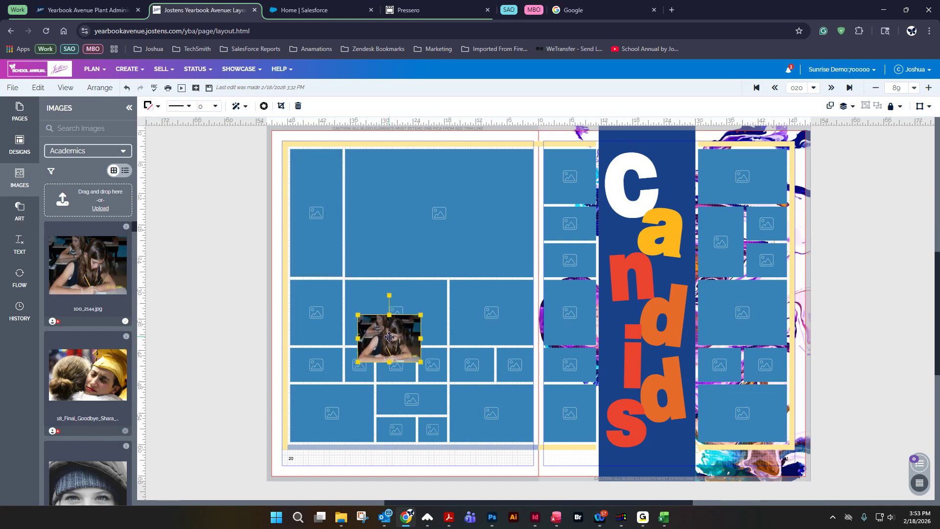
pyautogui.press('Delete')
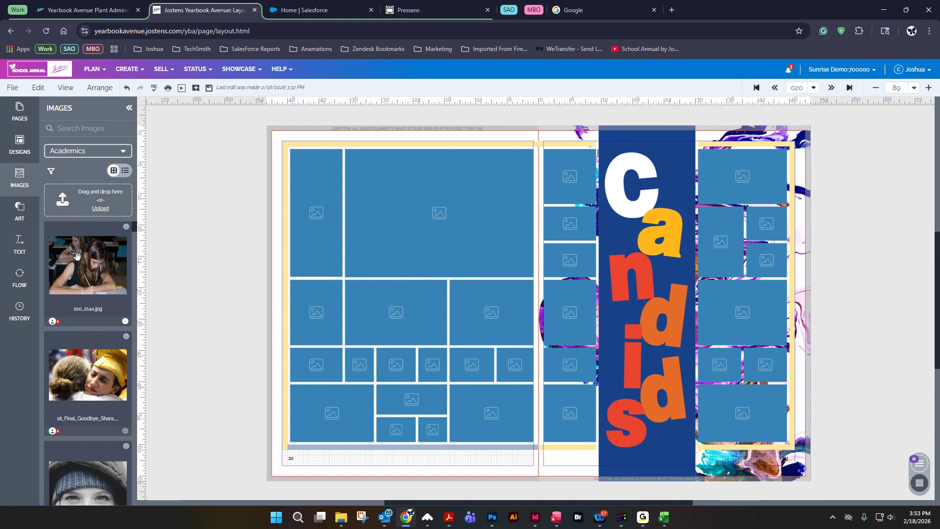
pyautogui.moveTo(83, 265); pyautogui.dragTo(435, 328)
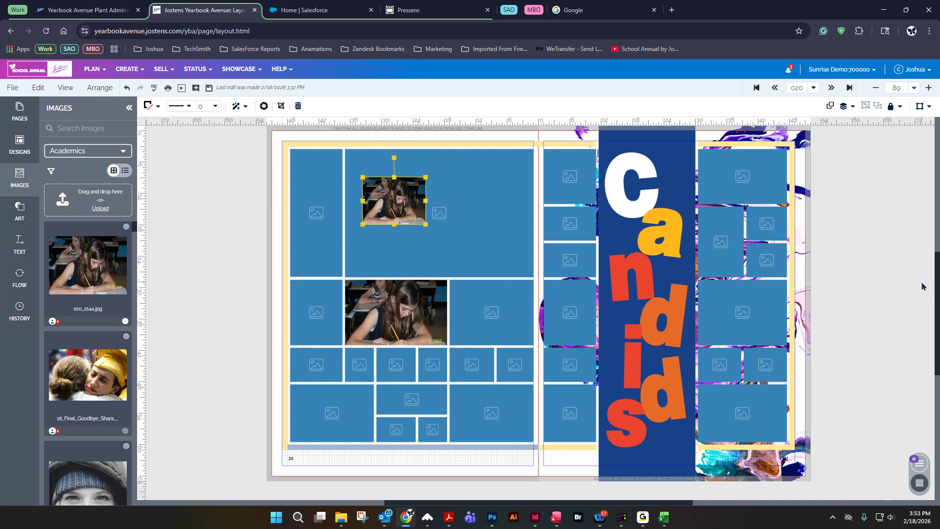
# Move the photo from page 020's middle-row placeholder into the matching wide placeholder beside the Candids title on page 021.
pyautogui.click(379, 320)
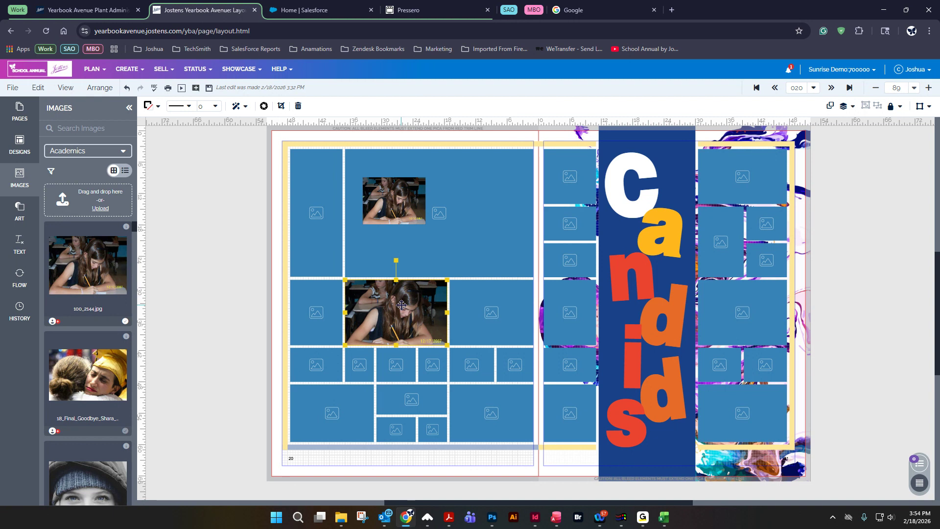
pyautogui.moveTo(401, 305); pyautogui.dragTo(764, 317)
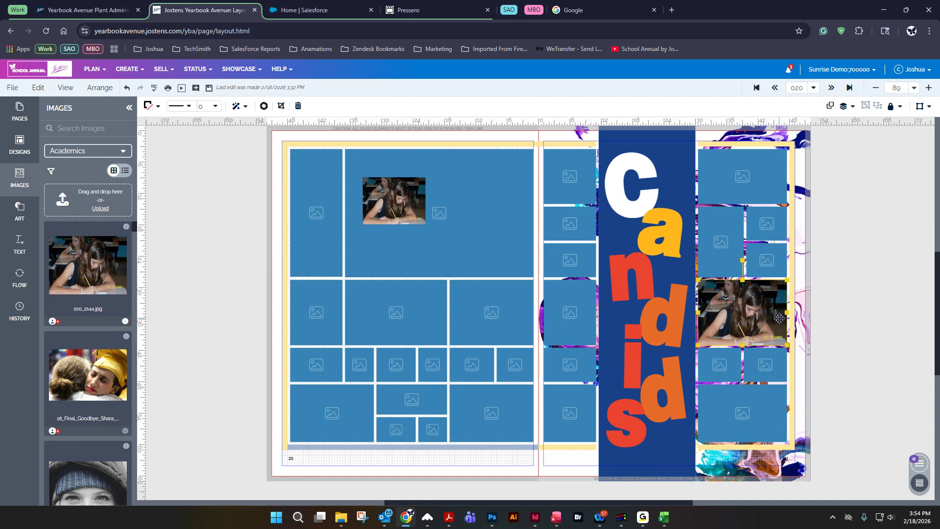
pyautogui.moveTo(757, 312)
pyautogui.mouseDown()
pyautogui.moveTo(555, 330)
pyautogui.moveTo(602, 365)
pyautogui.moveTo(723, 321)
pyautogui.moveTo(578, 380)
pyautogui.moveTo(453, 345)
pyautogui.moveTo(397, 294)
pyautogui.moveTo(422, 263)
pyautogui.moveTo(356, 260)
pyautogui.moveTo(610, 270)
pyautogui.moveTo(757, 325)
pyautogui.moveTo(749, 328)
pyautogui.mouseUp()
# Fill page 020's middle-row centre placeholder with the photo again and delete the loose copy over the large placeholder.
pyautogui.moveTo(390, 212); pyautogui.dragTo(453, 209)
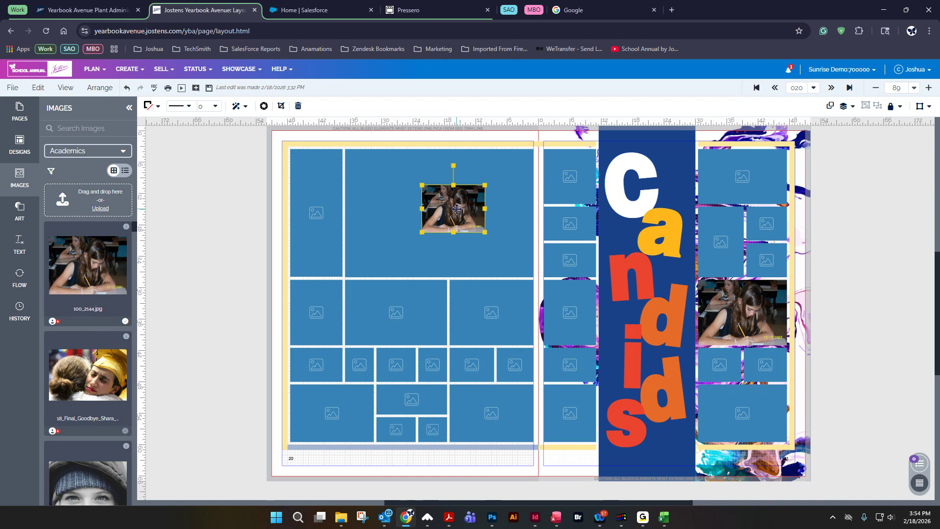
pyautogui.moveTo(457, 201); pyautogui.dragTo(413, 307)
pyautogui.click(459, 214)
pyautogui.press('Delete')
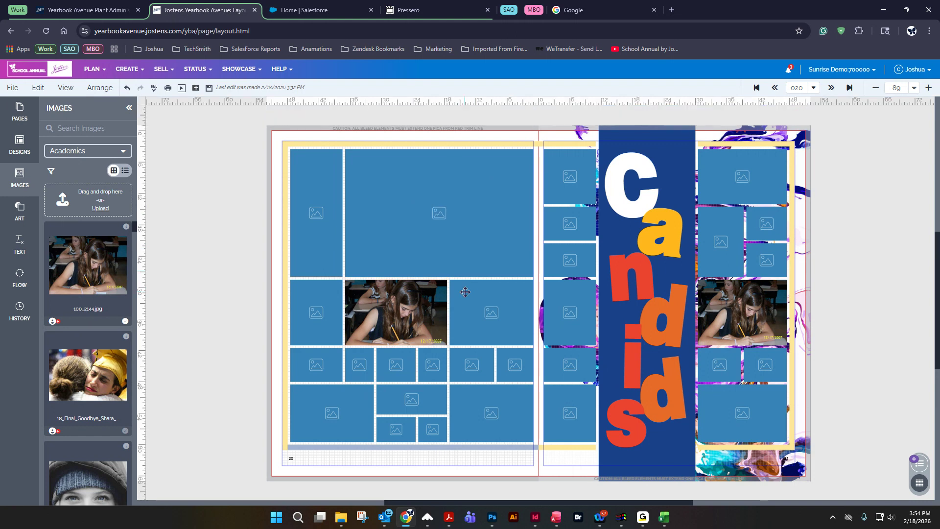
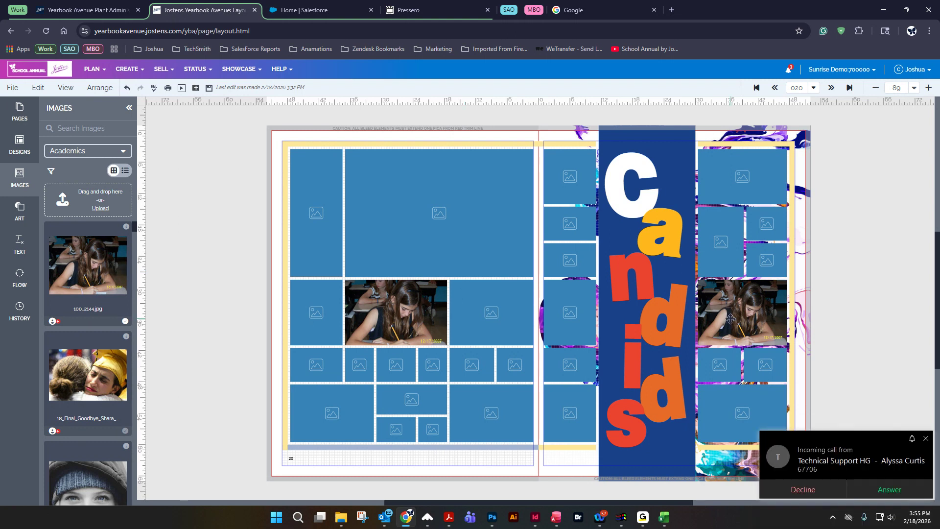
# Replace the first letter of the Candids title with an H.
pyautogui.click(780, 494)
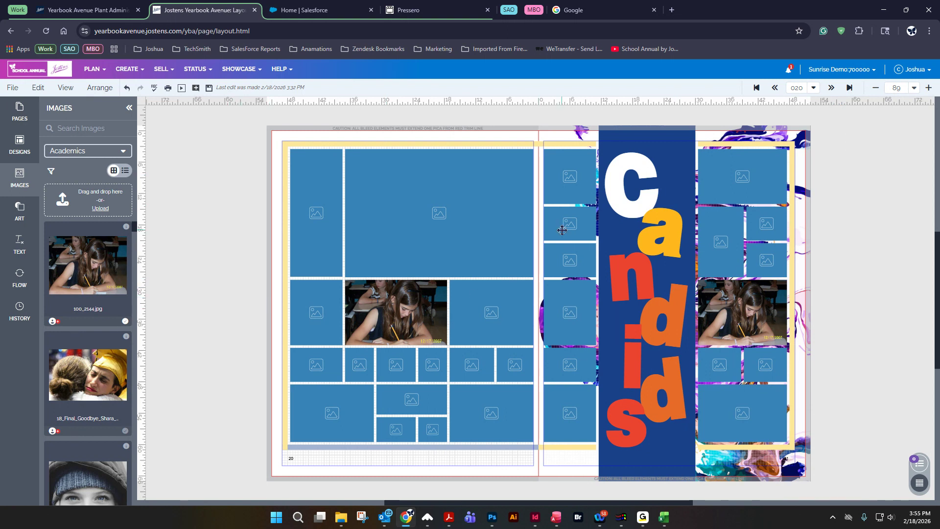
pyautogui.click(625, 193)
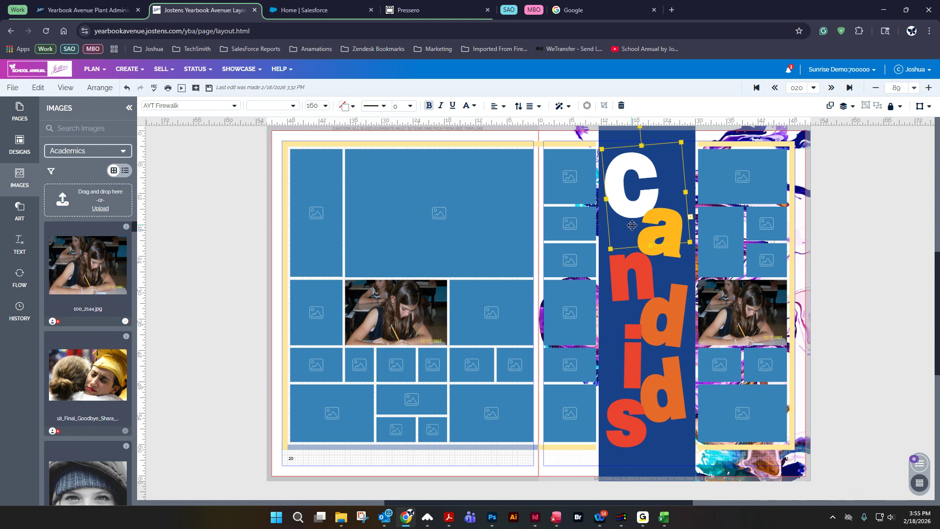
pyautogui.click(630, 205)
pyautogui.click(625, 157)
pyautogui.click(626, 158)
pyautogui.moveTo(651, 156); pyautogui.dragTo(612, 168)
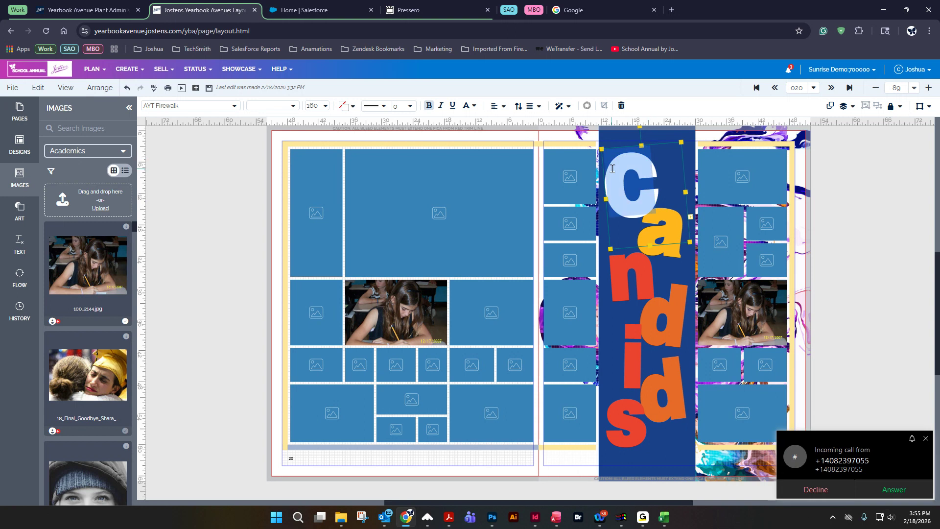
pyautogui.write('D')
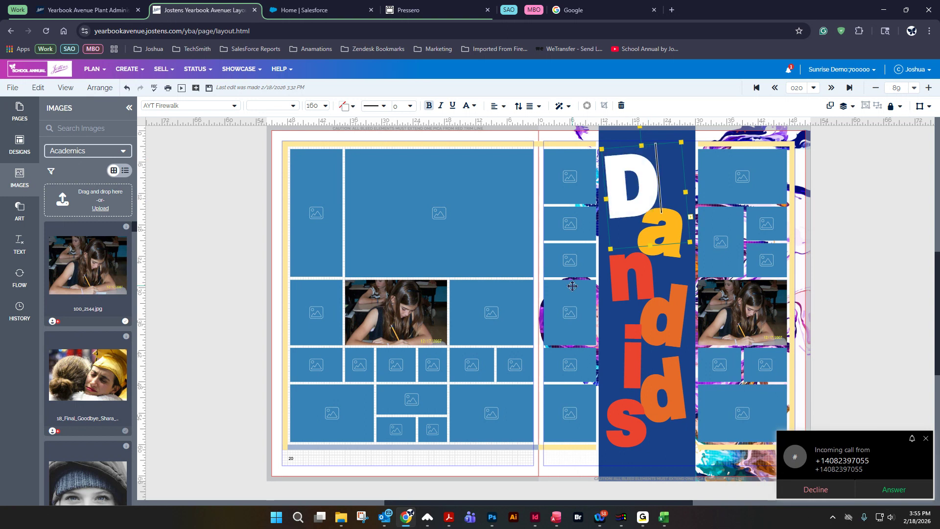
pyautogui.press('BackSpace')
pyautogui.write('H')
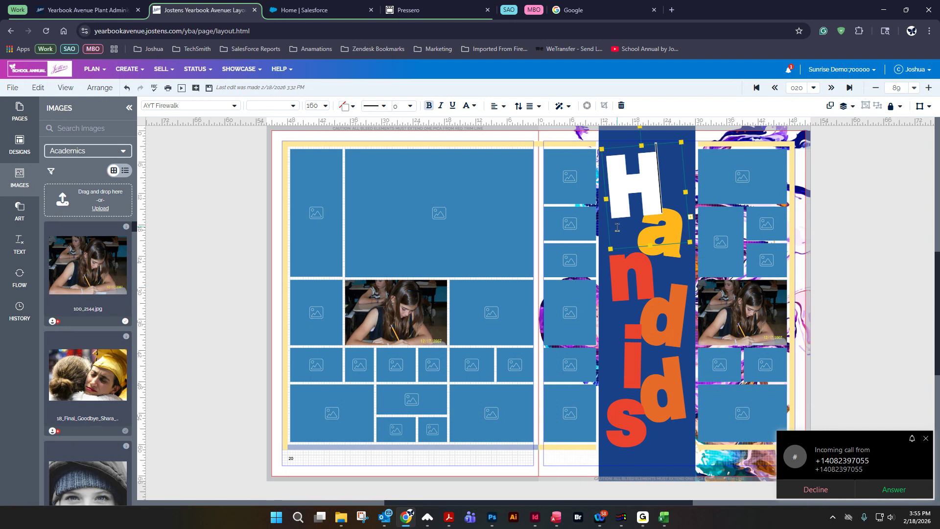
pyautogui.click(801, 187)
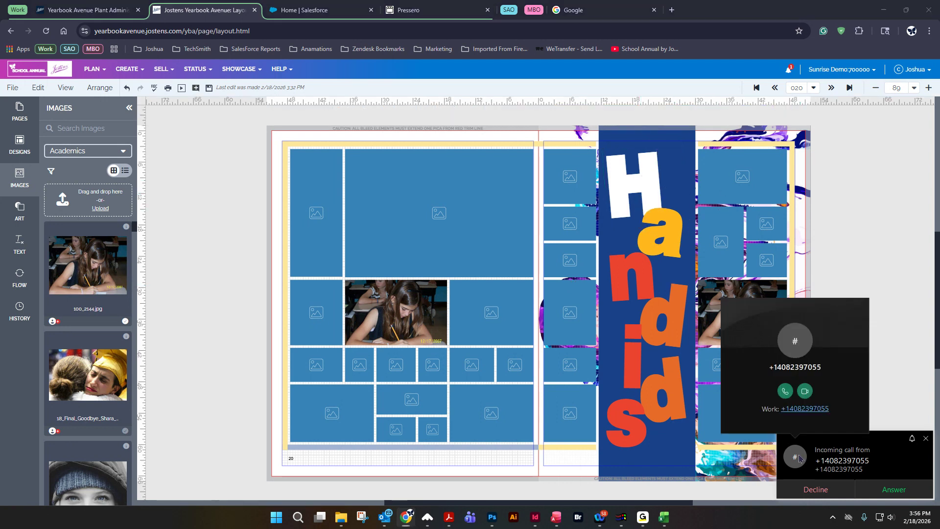
# Change the title's first letter back to C.
pyautogui.click(643, 168)
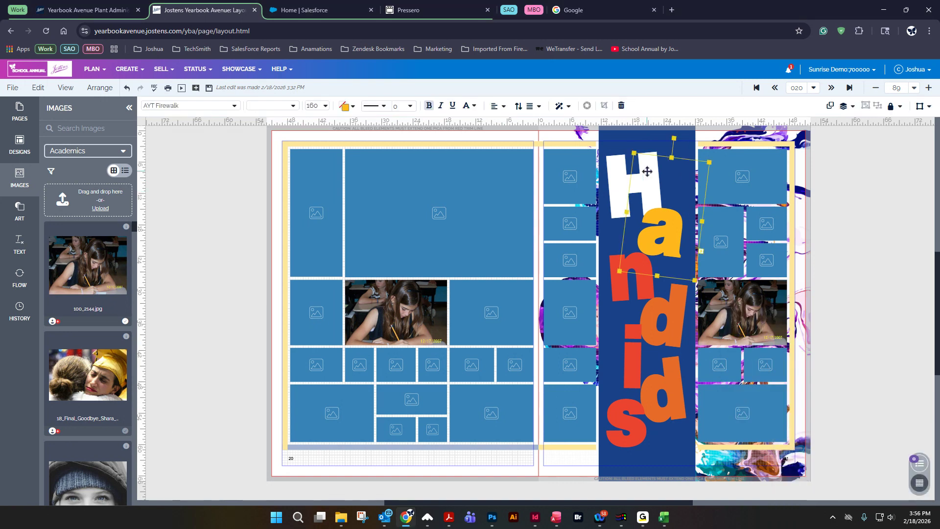
pyautogui.click(643, 167)
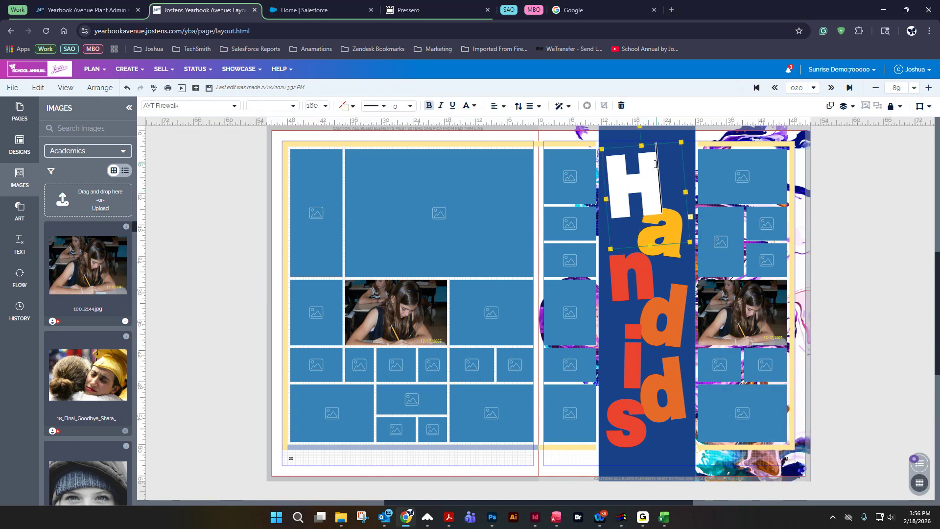
pyautogui.moveTo(643, 167); pyautogui.dragTo(608, 169)
pyautogui.write('C')
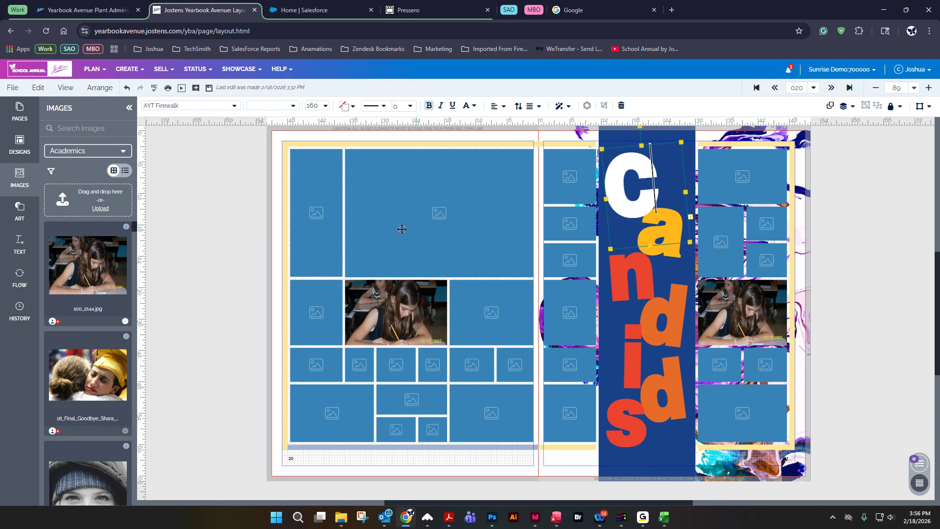
pyautogui.click(222, 210)
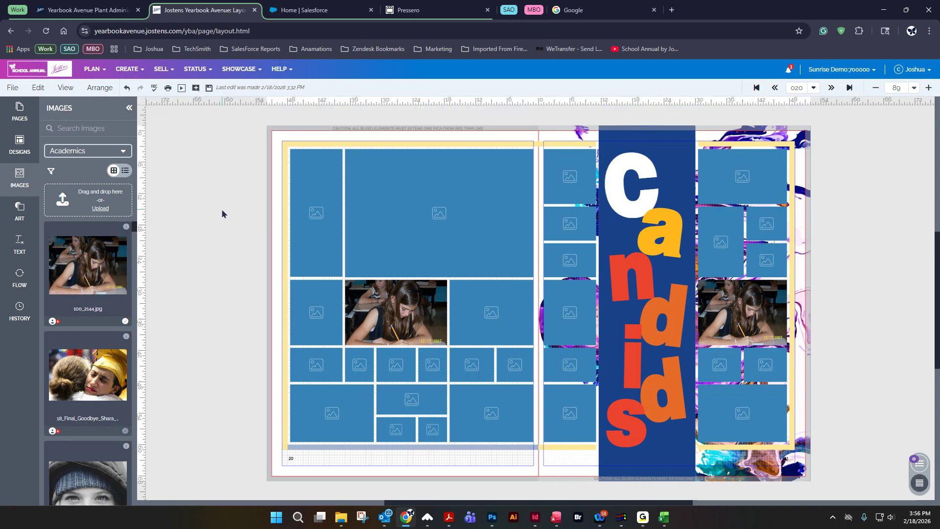
# Add an enlarged Headline text box over page 020's large placeholder and replace its text with C.
pyautogui.click(26, 246)
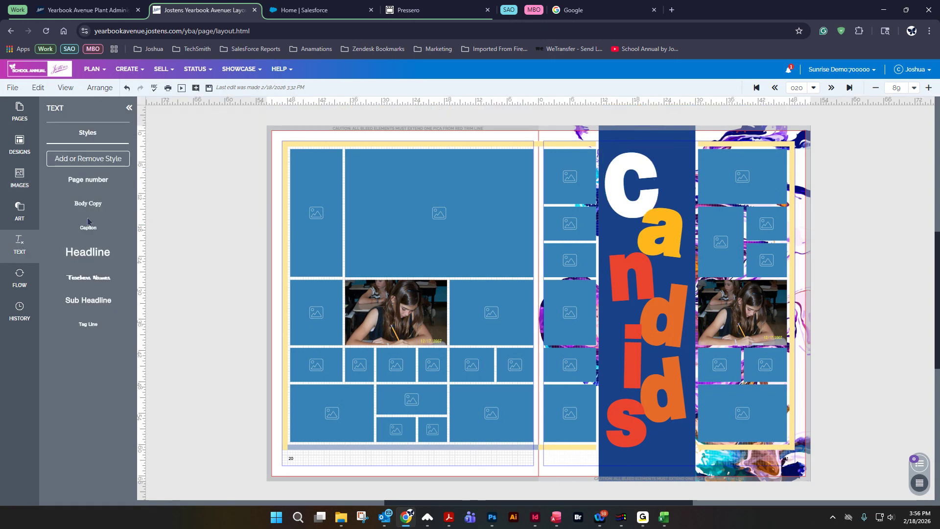
pyautogui.moveTo(88, 251); pyautogui.dragTo(424, 179)
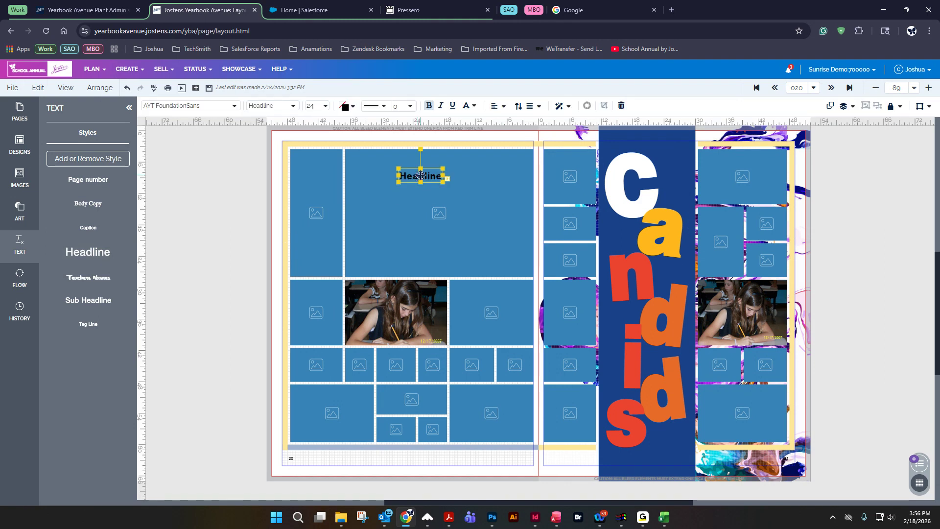
pyautogui.moveTo(447, 185)
pyautogui.mouseDown()
pyautogui.moveTo(461, 204)
pyautogui.moveTo(510, 221)
pyautogui.moveTo(460, 198)
pyautogui.mouseUp()
pyautogui.doubleClick(446, 178)
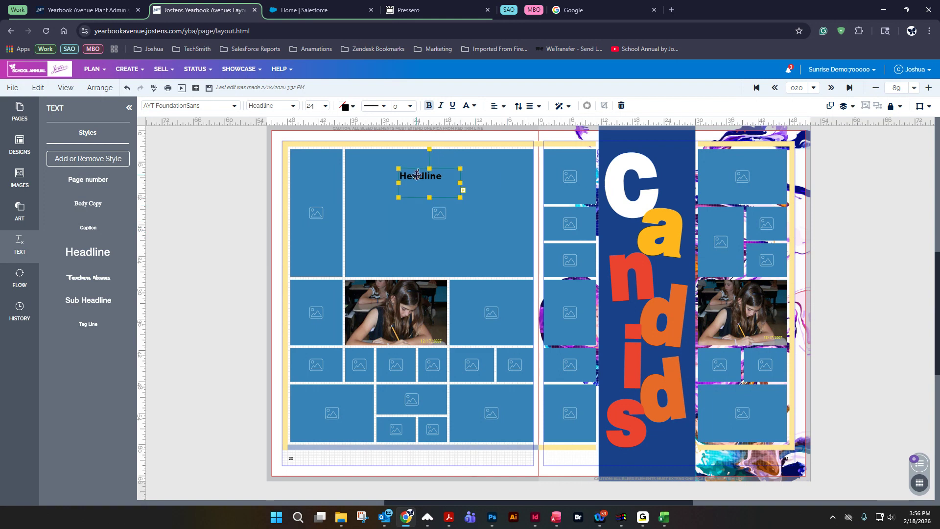
pyautogui.click(450, 176)
pyautogui.moveTo(450, 176); pyautogui.dragTo(399, 178)
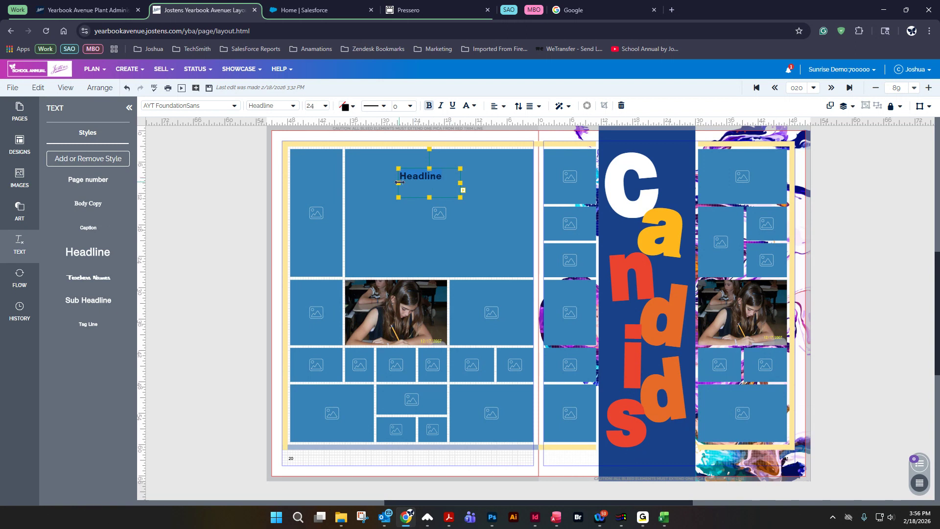
pyautogui.write('C')
# Try to set the added C to font size 160, and undo the accidental move of the large placeholder.
pyautogui.click(326, 107)
pyautogui.scroll(-3, 353, 353)
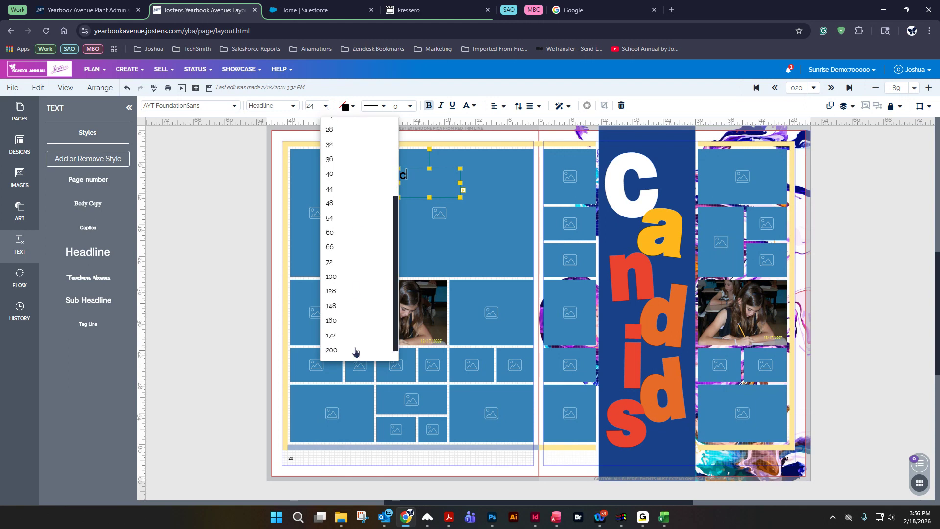
pyautogui.click(344, 315)
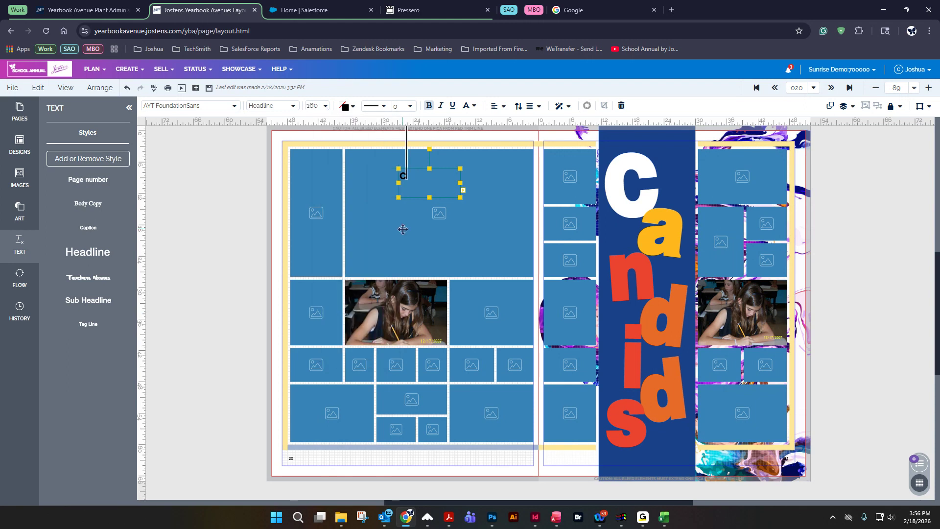
pyautogui.moveTo(410, 171); pyautogui.dragTo(390, 171)
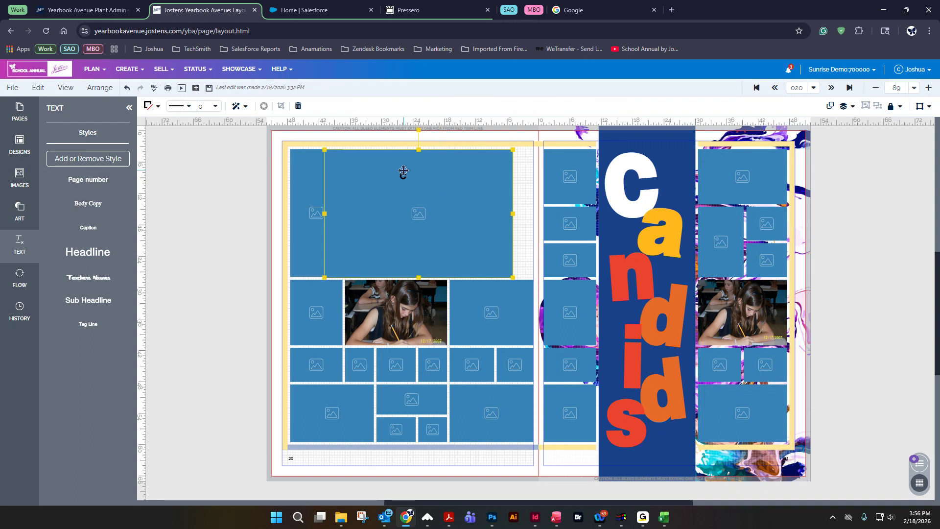
pyautogui.hotkey('ctrl', 'z')
# Set the added C to font size 160 and extend its text box downward to fit the letter.
pyautogui.click(421, 193)
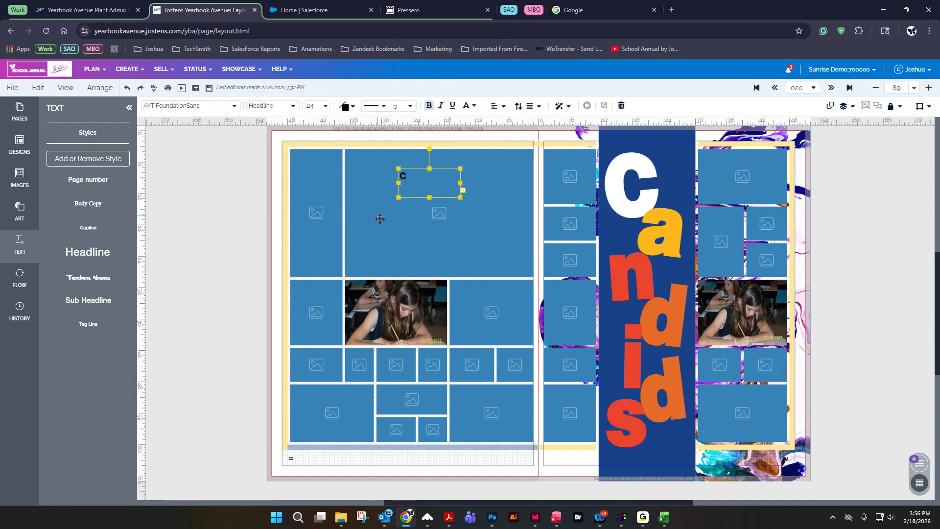
pyautogui.click(318, 106)
pyautogui.scroll(-3, 343, 293)
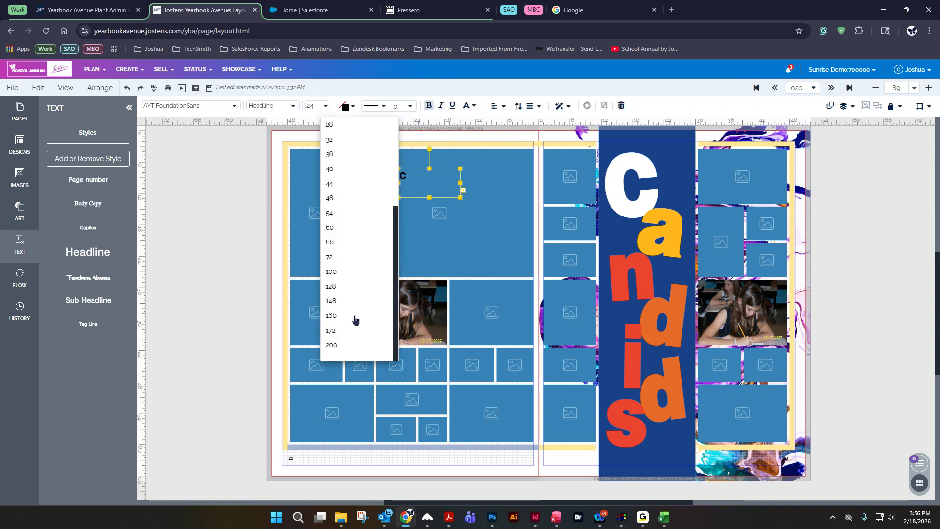
pyautogui.click(350, 317)
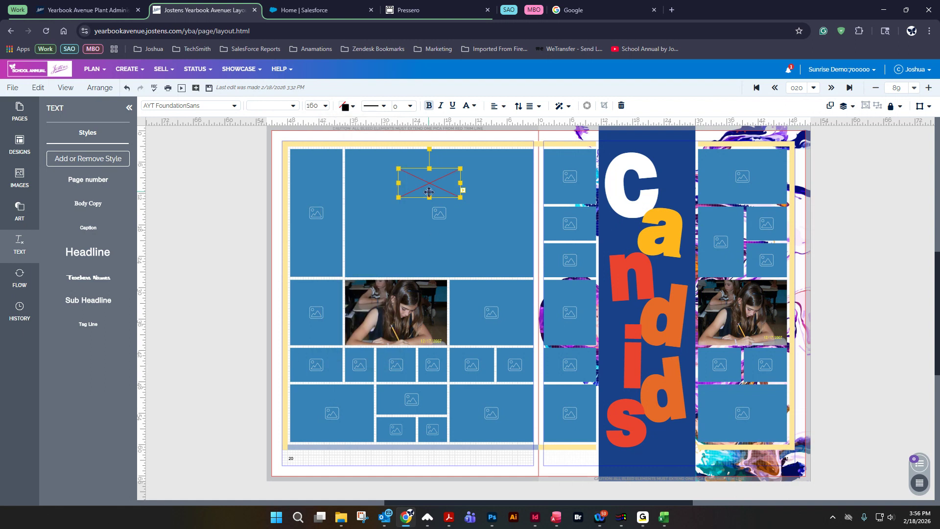
pyautogui.moveTo(429, 199); pyautogui.dragTo(429, 226)
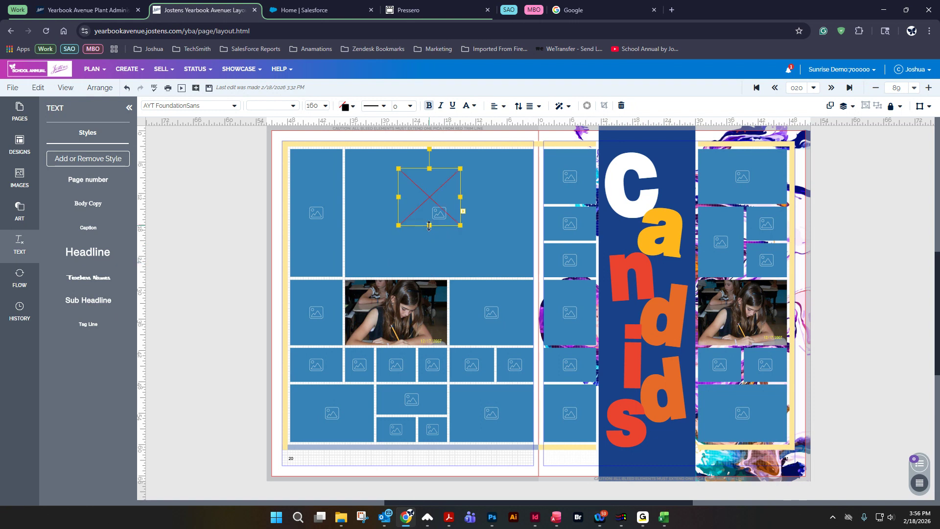
pyautogui.moveTo(429, 226); pyautogui.dragTo(429, 263)
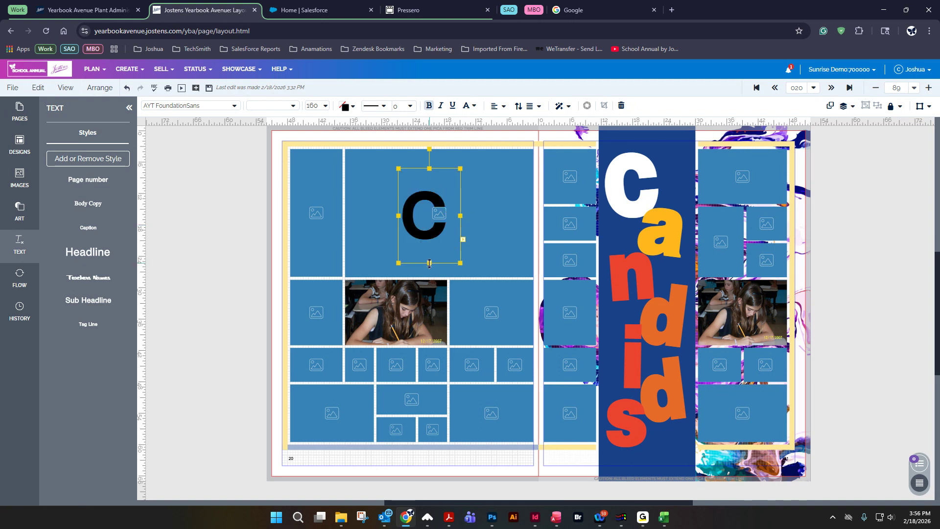
# Tilt the added C counter-clockwise and move it to the left side of the large placeholder.
pyautogui.click(430, 153)
pyautogui.click(428, 189)
pyautogui.moveTo(429, 148); pyautogui.dragTo(392, 159)
pyautogui.moveTo(439, 225); pyautogui.dragTo(388, 223)
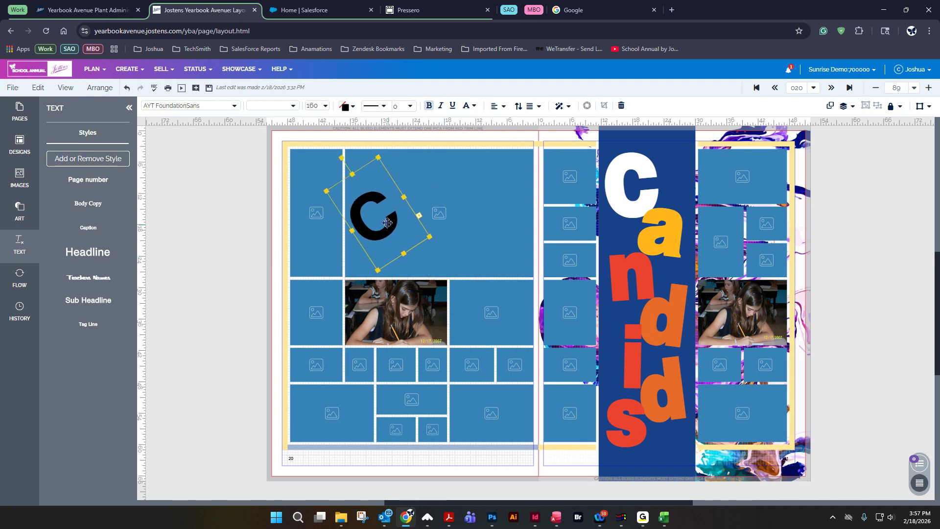
# Give the tilted C a white text fill and the AYT Vision Thick font, lengthening its text box to fit.
pyautogui.click(355, 107)
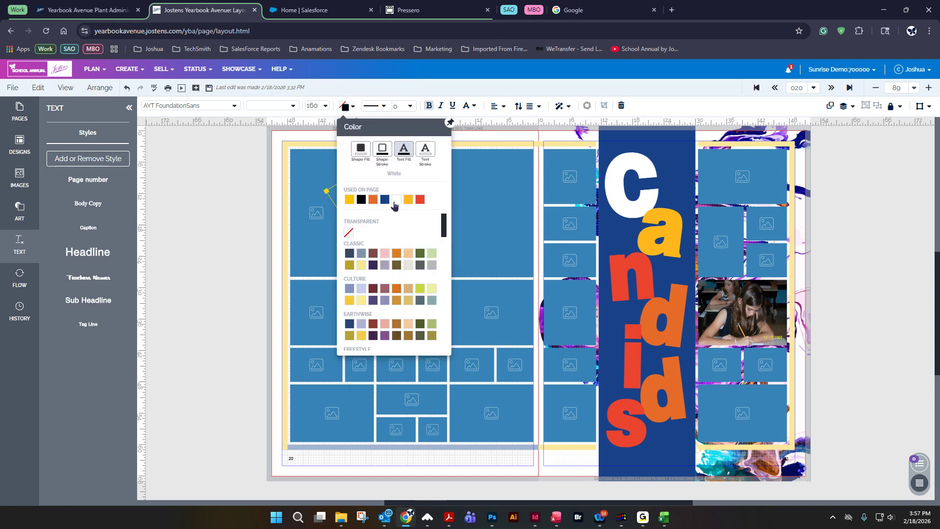
pyautogui.click(393, 200)
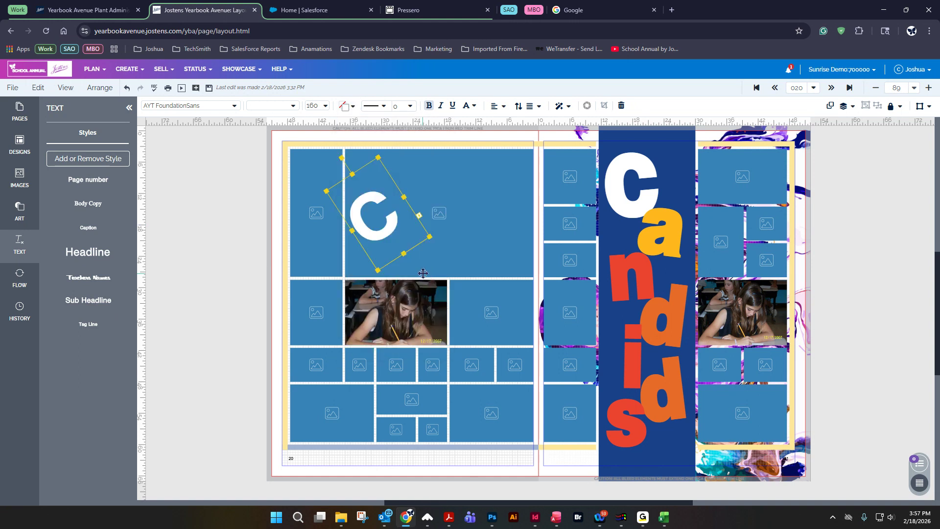
pyautogui.click(236, 107)
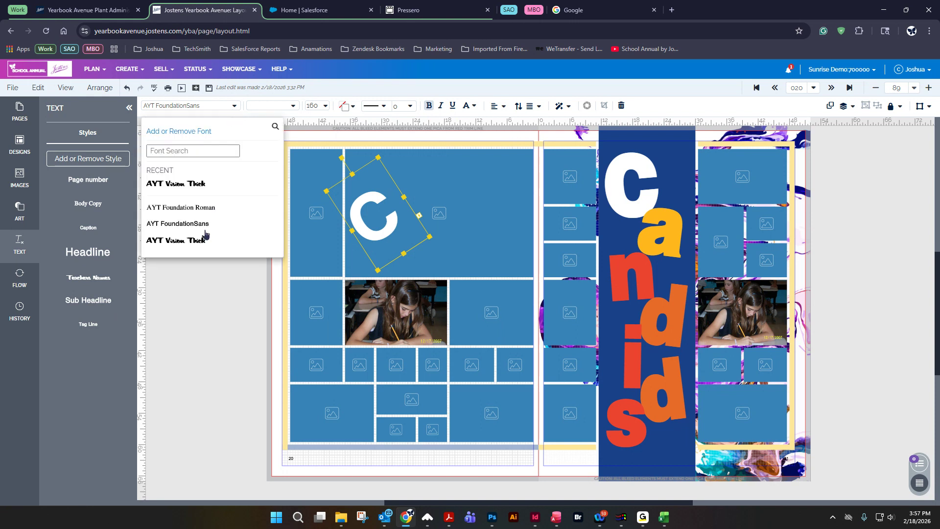
pyautogui.click(203, 239)
pyautogui.moveTo(404, 254); pyautogui.dragTo(428, 277)
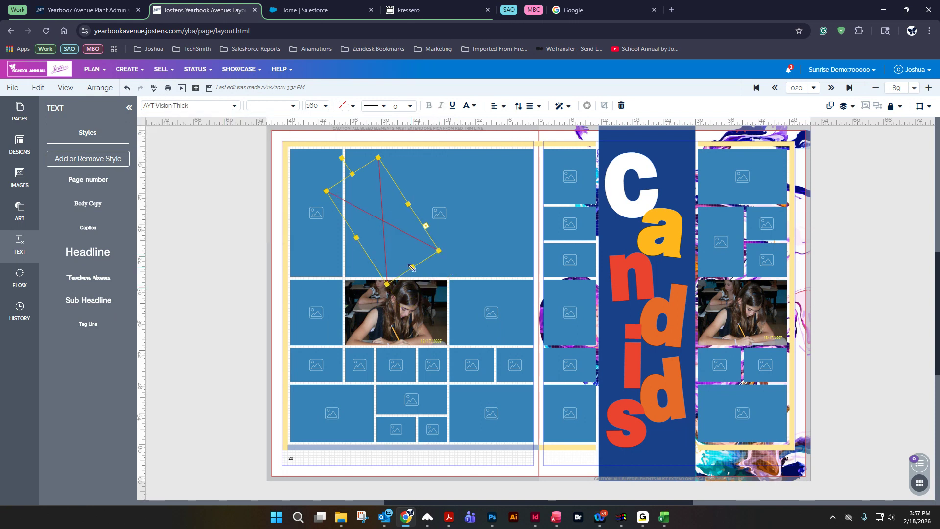